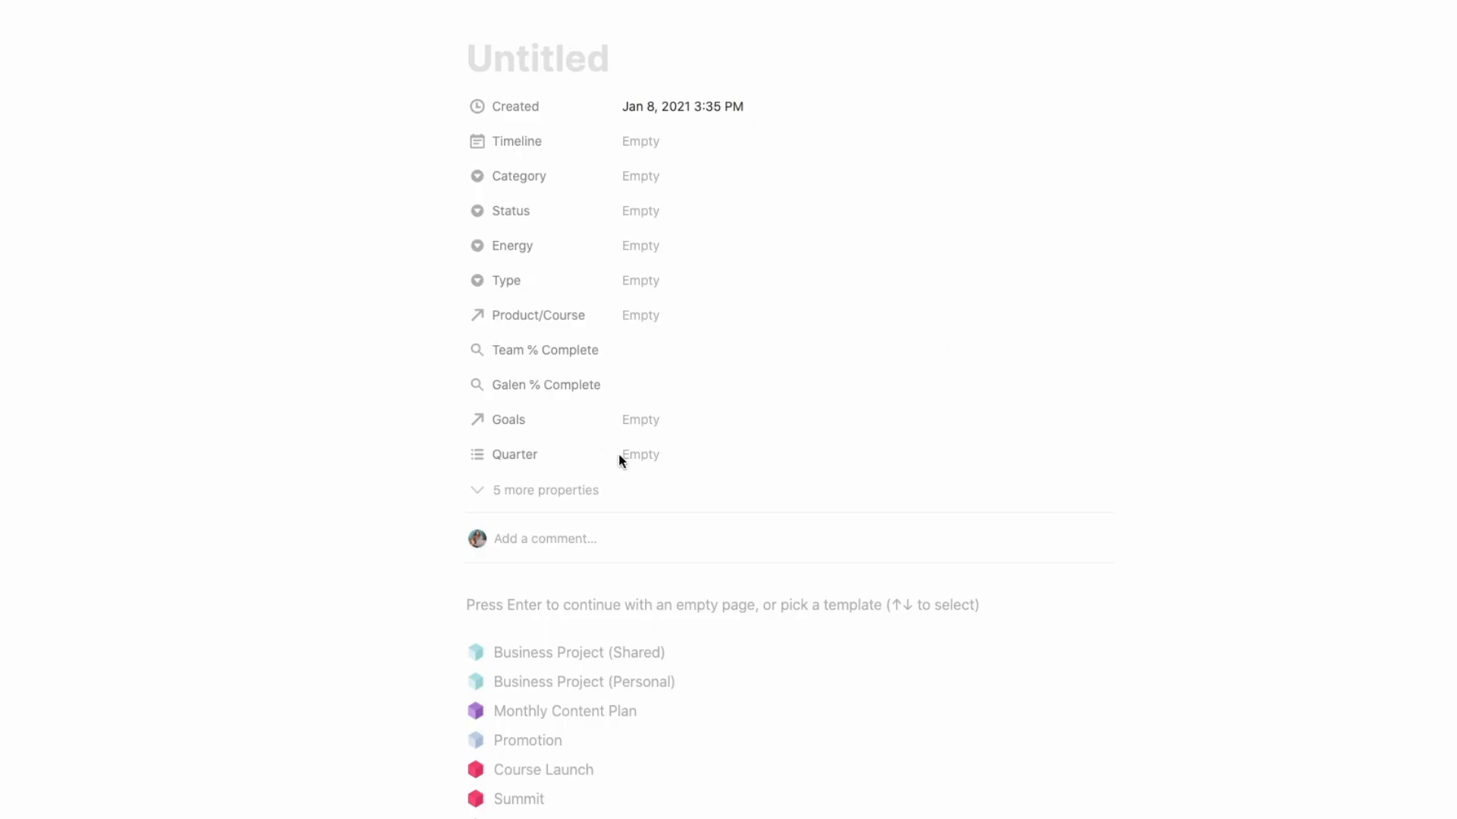
Step: Start the untitled project as an empty page and write "Hello how are you?" in its body
scroll(666, 432, down, 5)
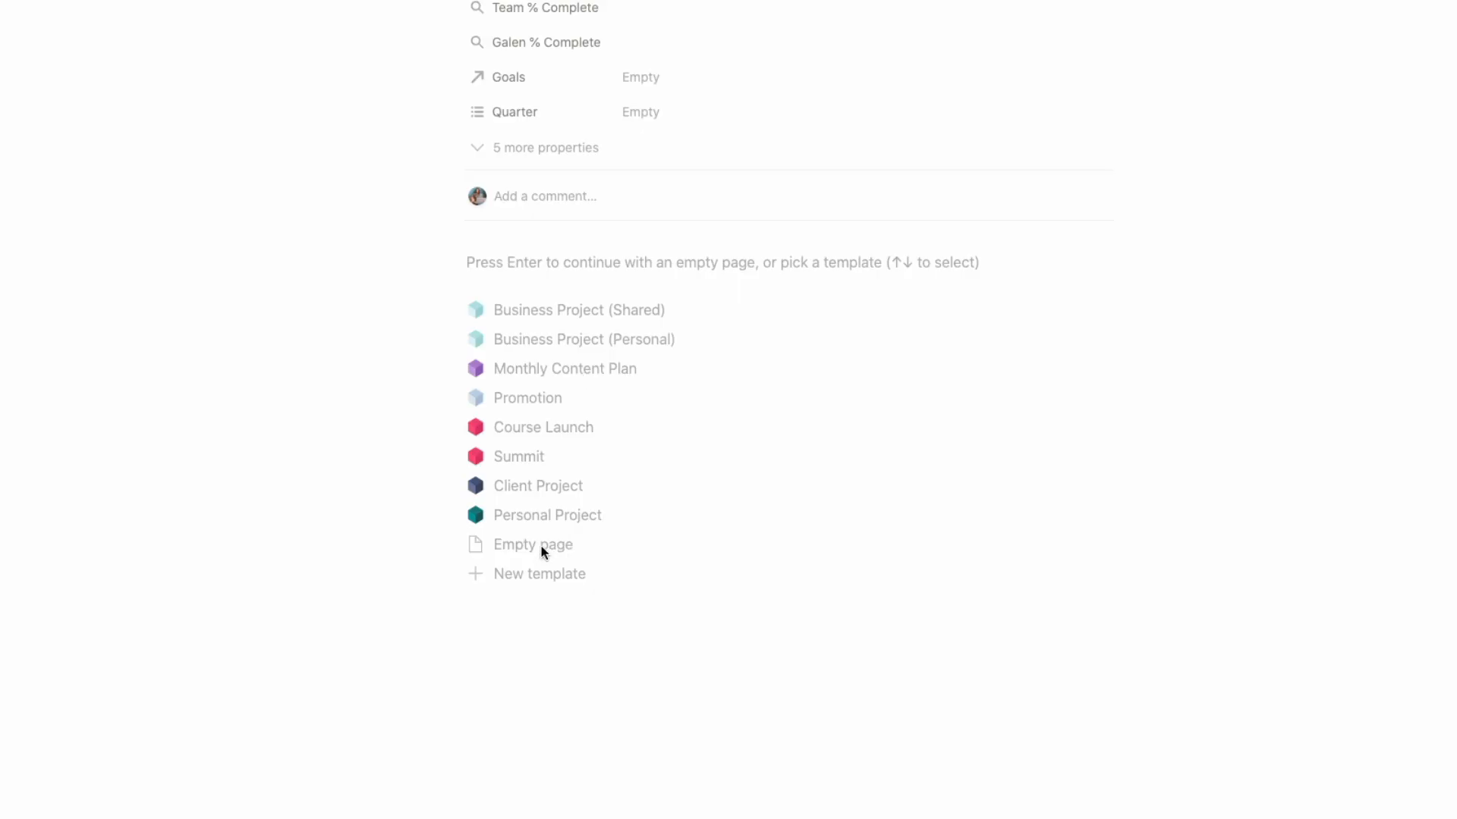
click(543, 551)
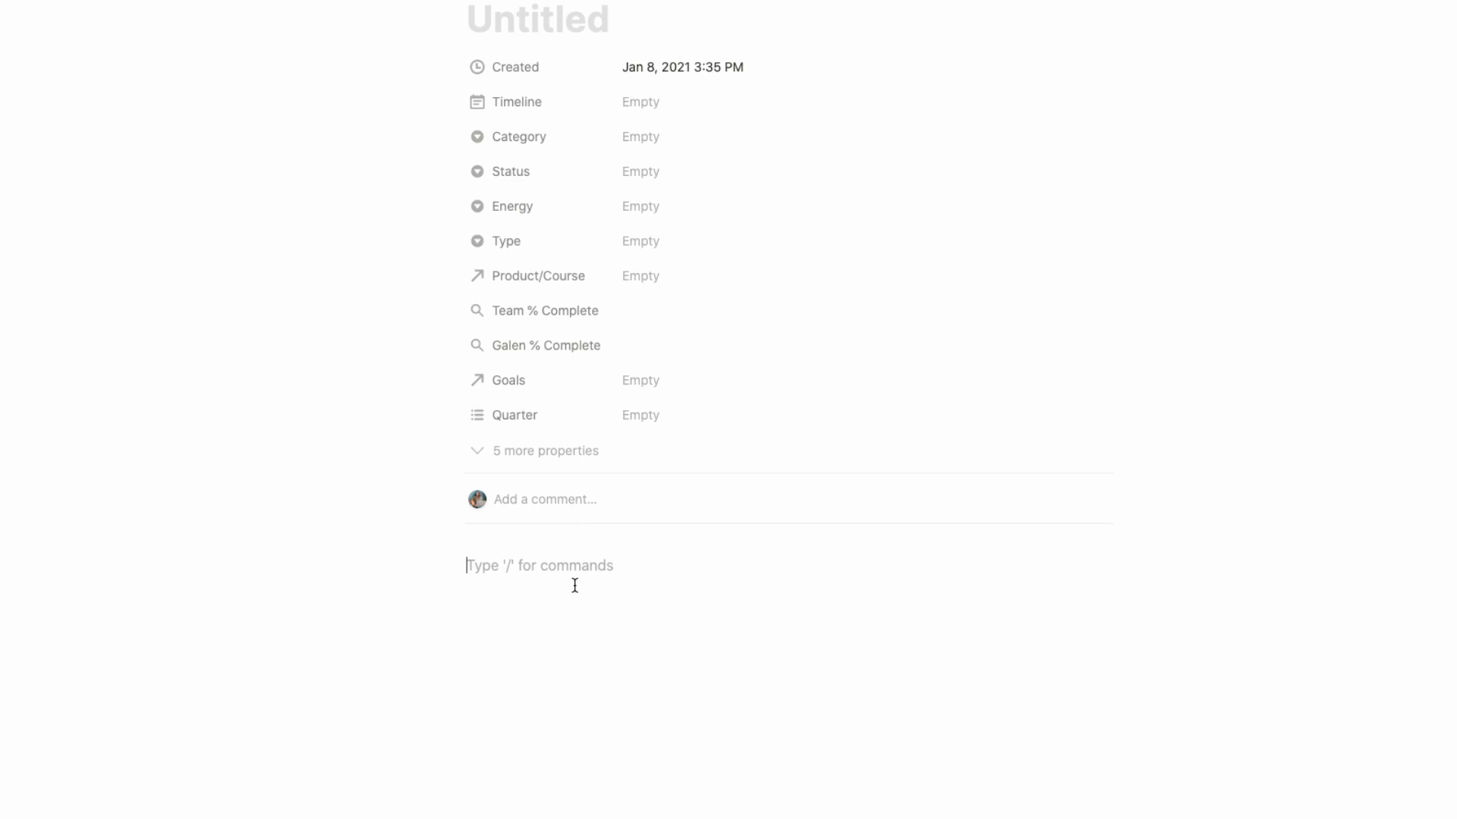
text(Hello how are)
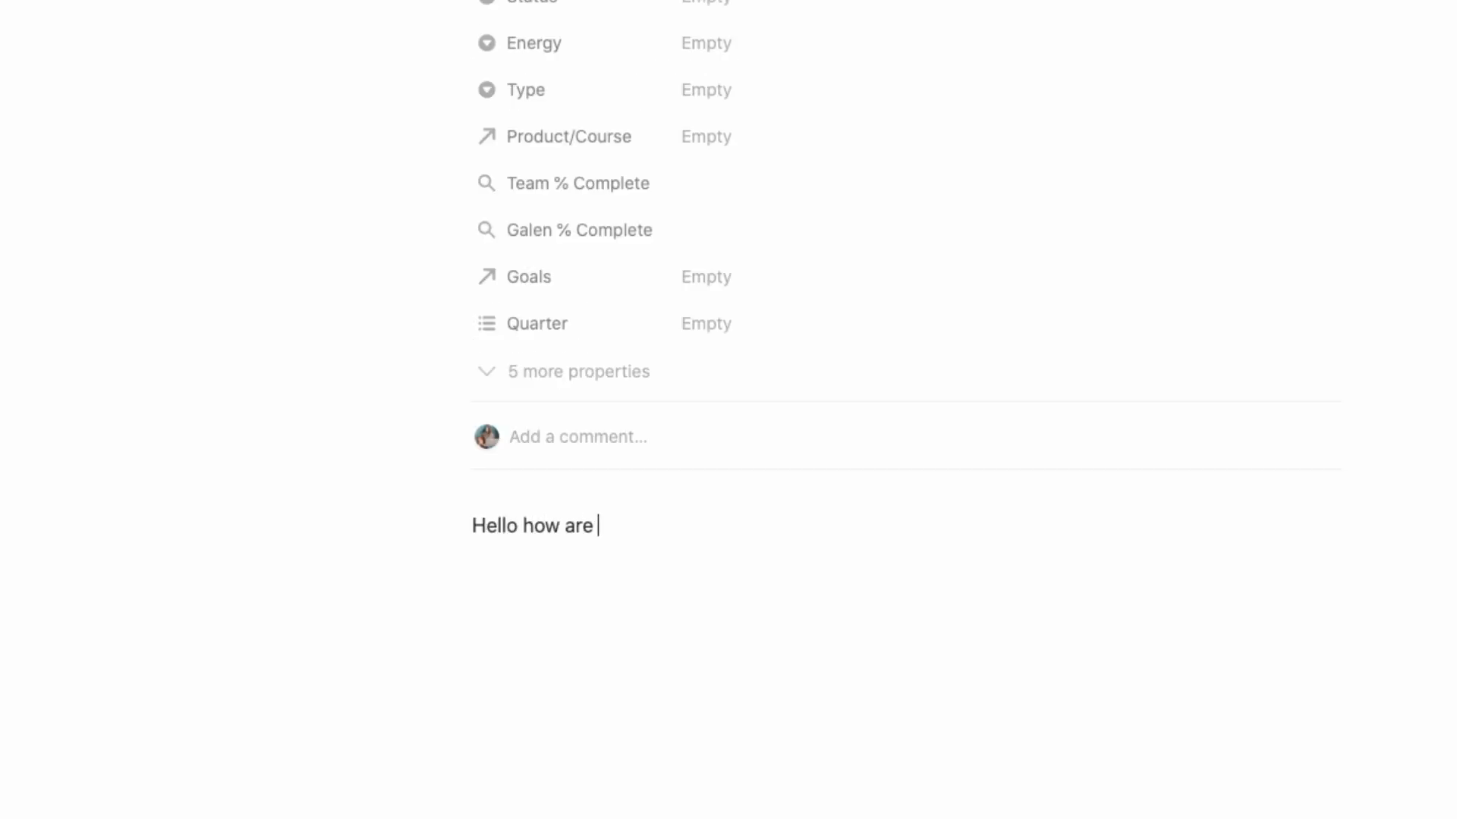
text( you?)
key(Return)
Step: Add a Heading 1 block reading "Large text" below the greeting line
text(/)
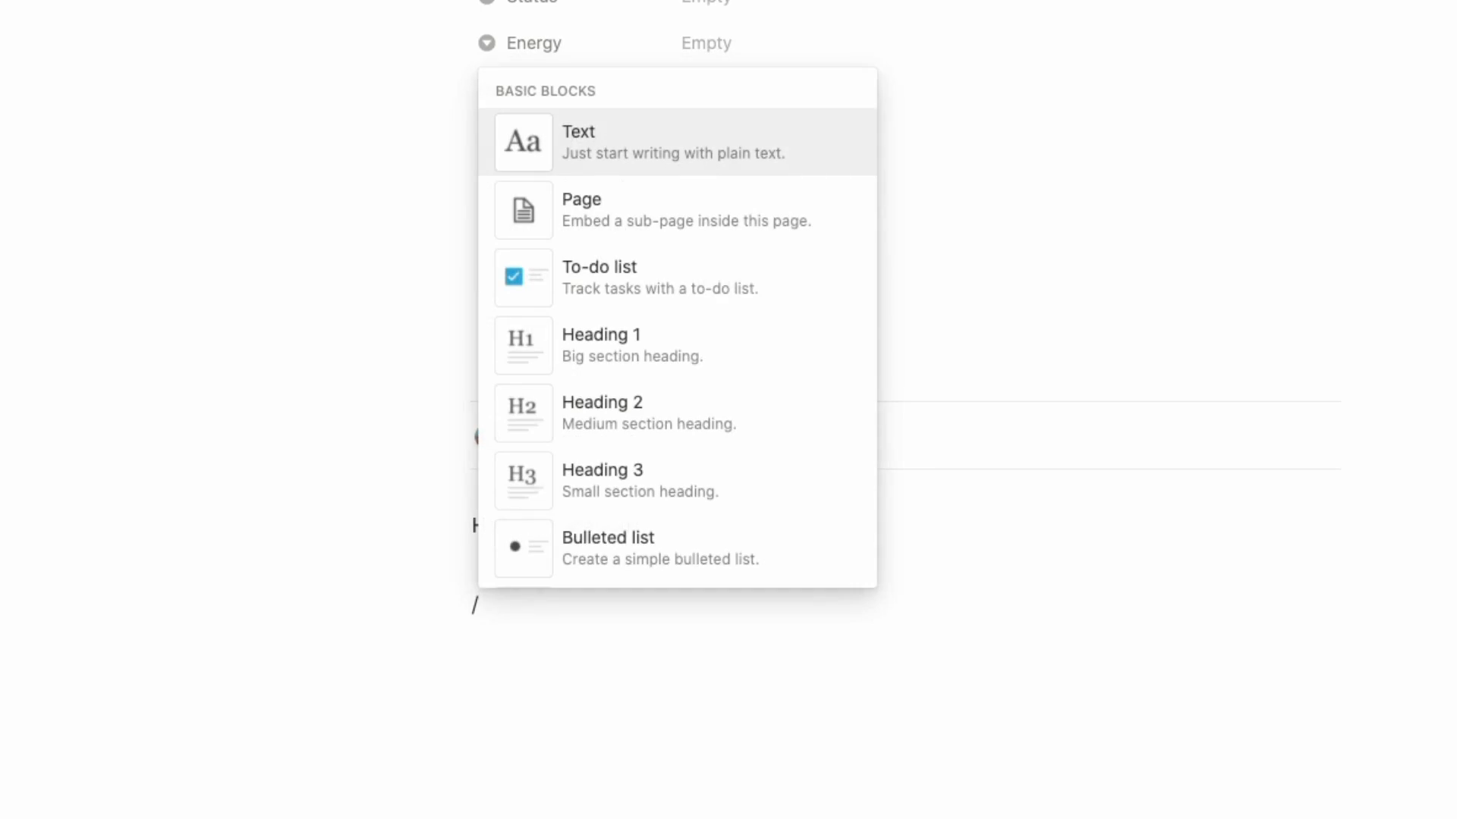
text(h1)
key(Return)
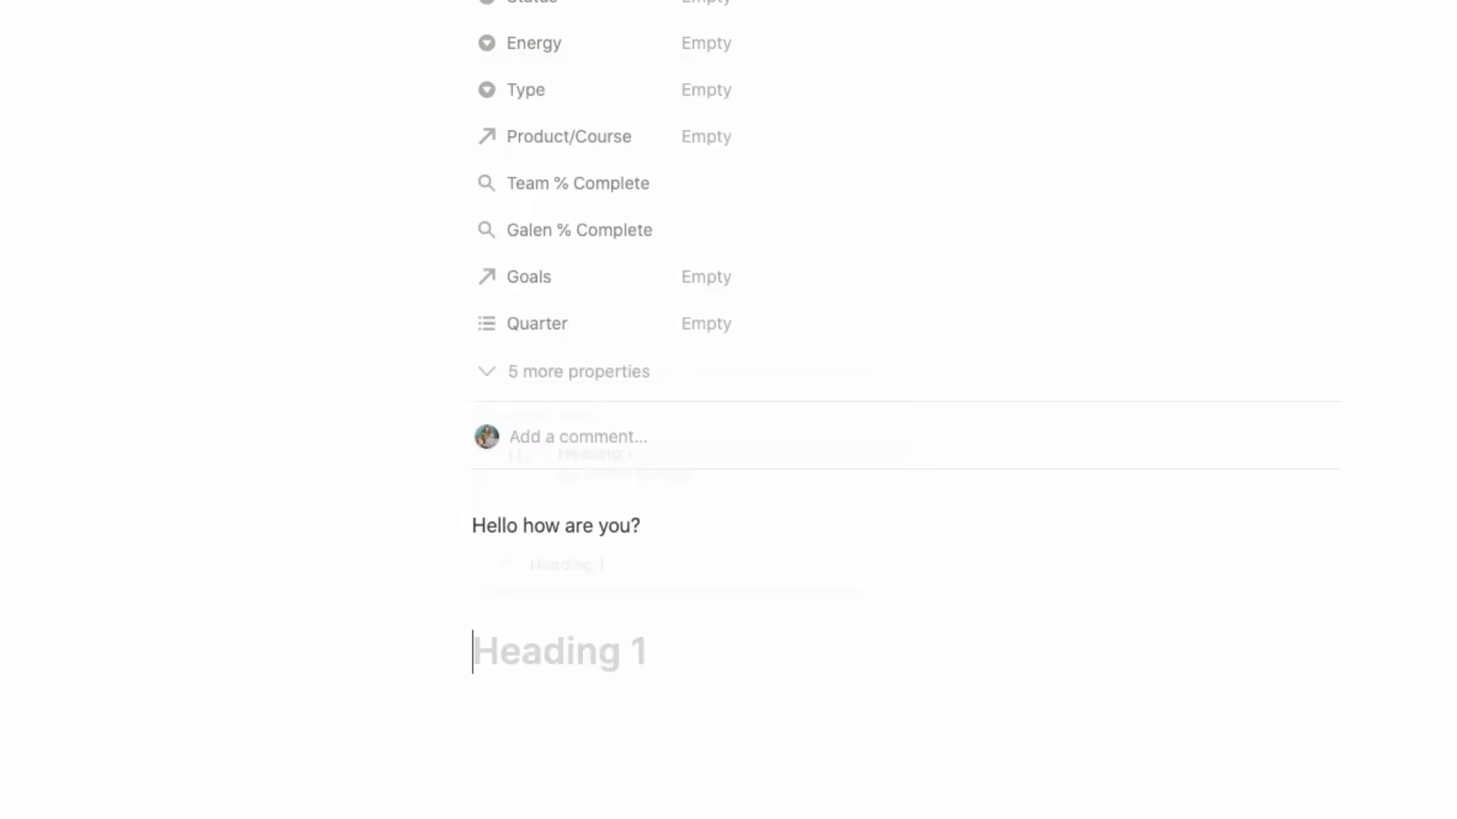
text(Large )
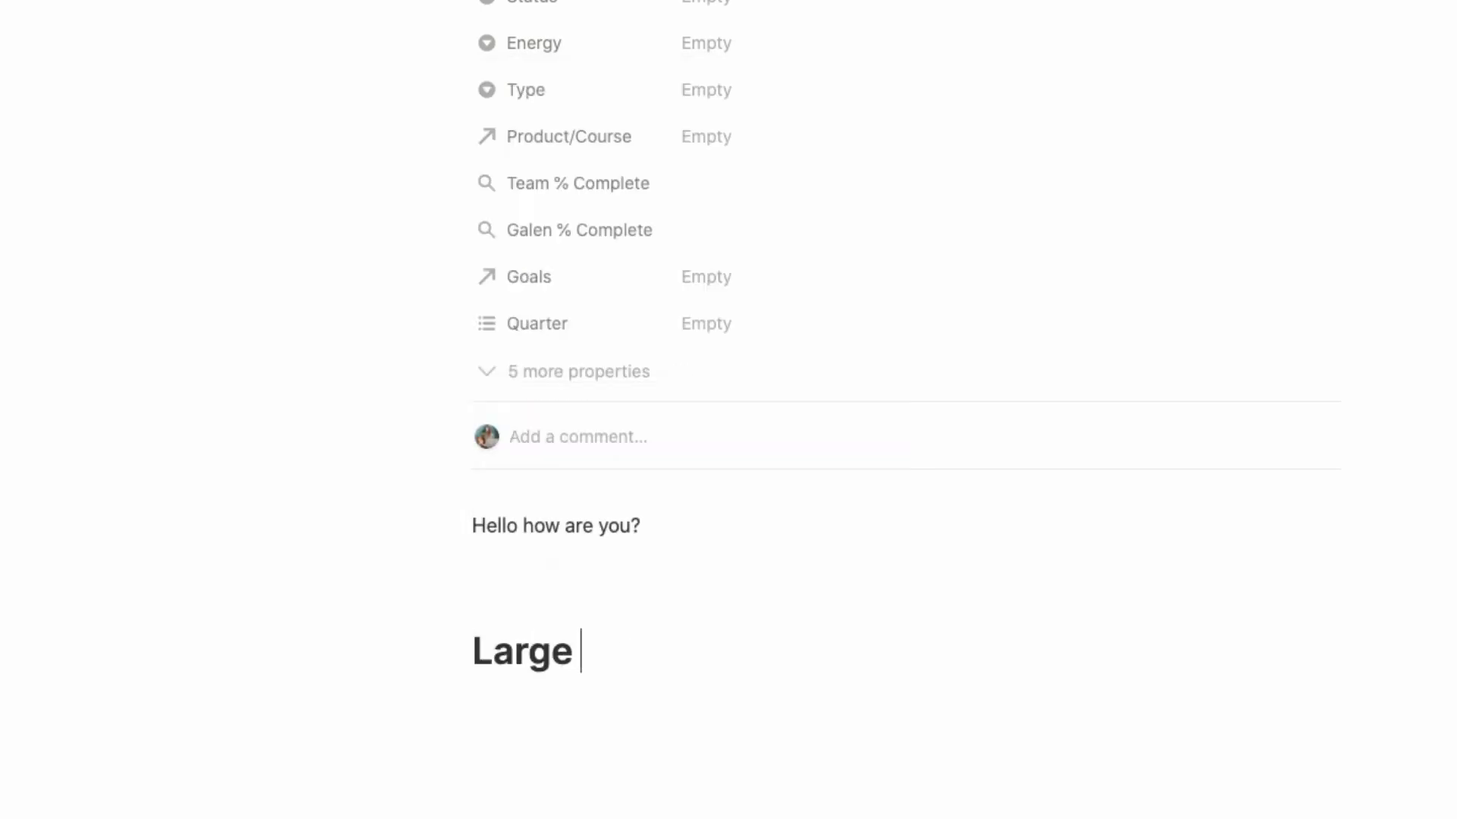
text(text)
key(Return)
Step: Write "Sub text" under the heading and, after a blank line, "plain text"
text(Sub)
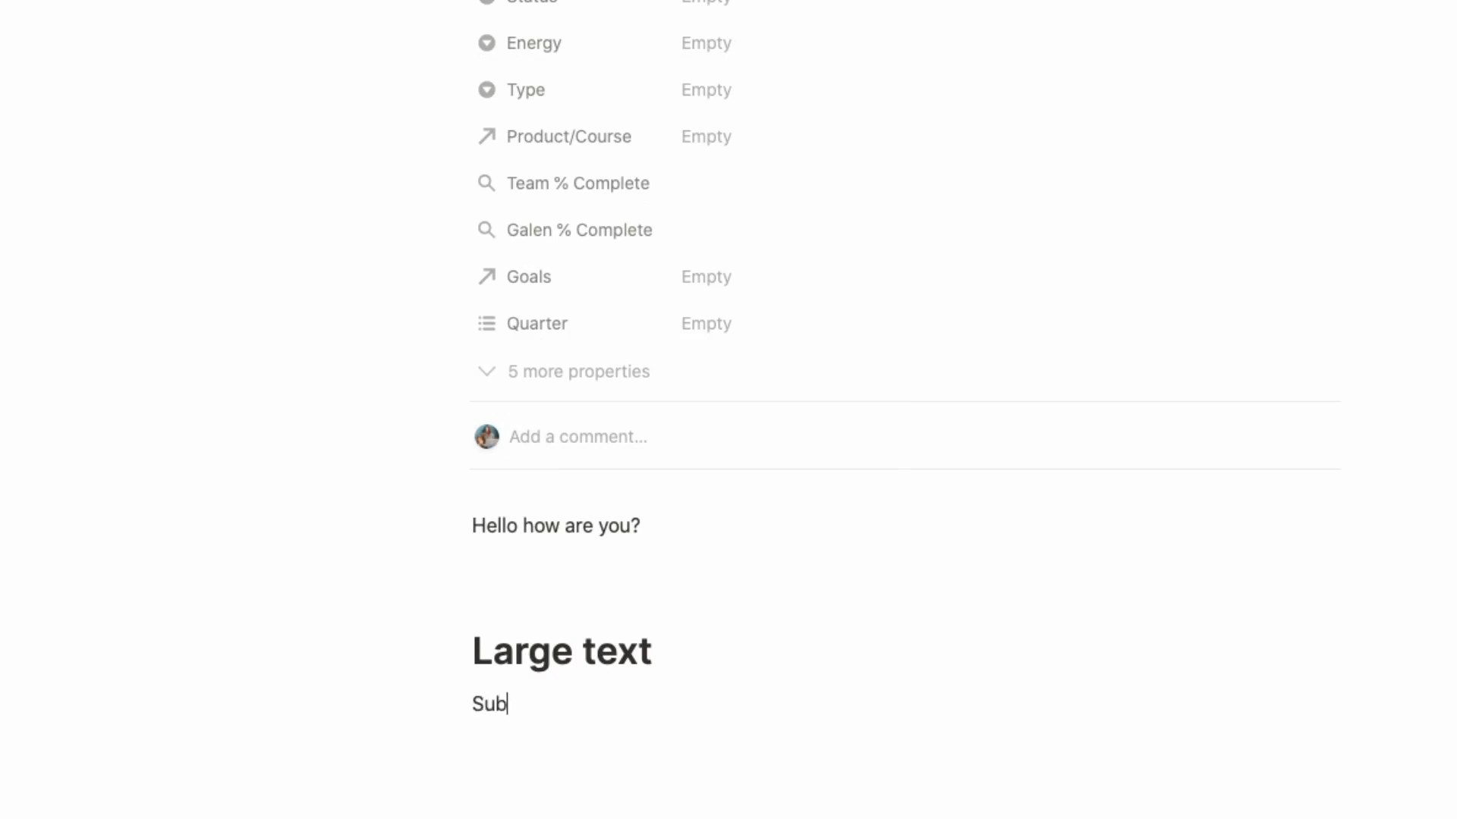
text( text)
key(Return)
text(0)
key(BackSpace)
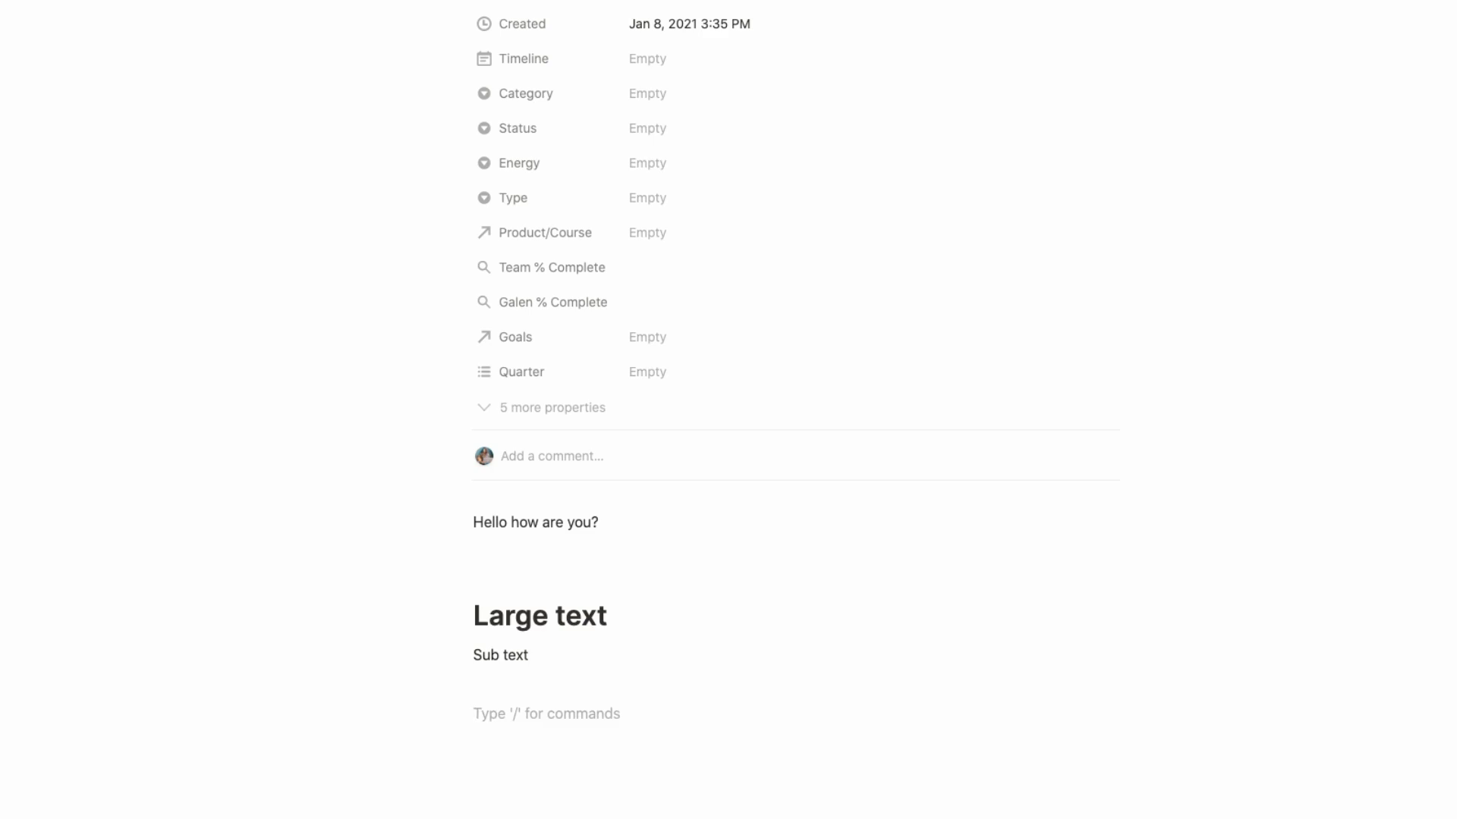
text(plain text)
key(Return)
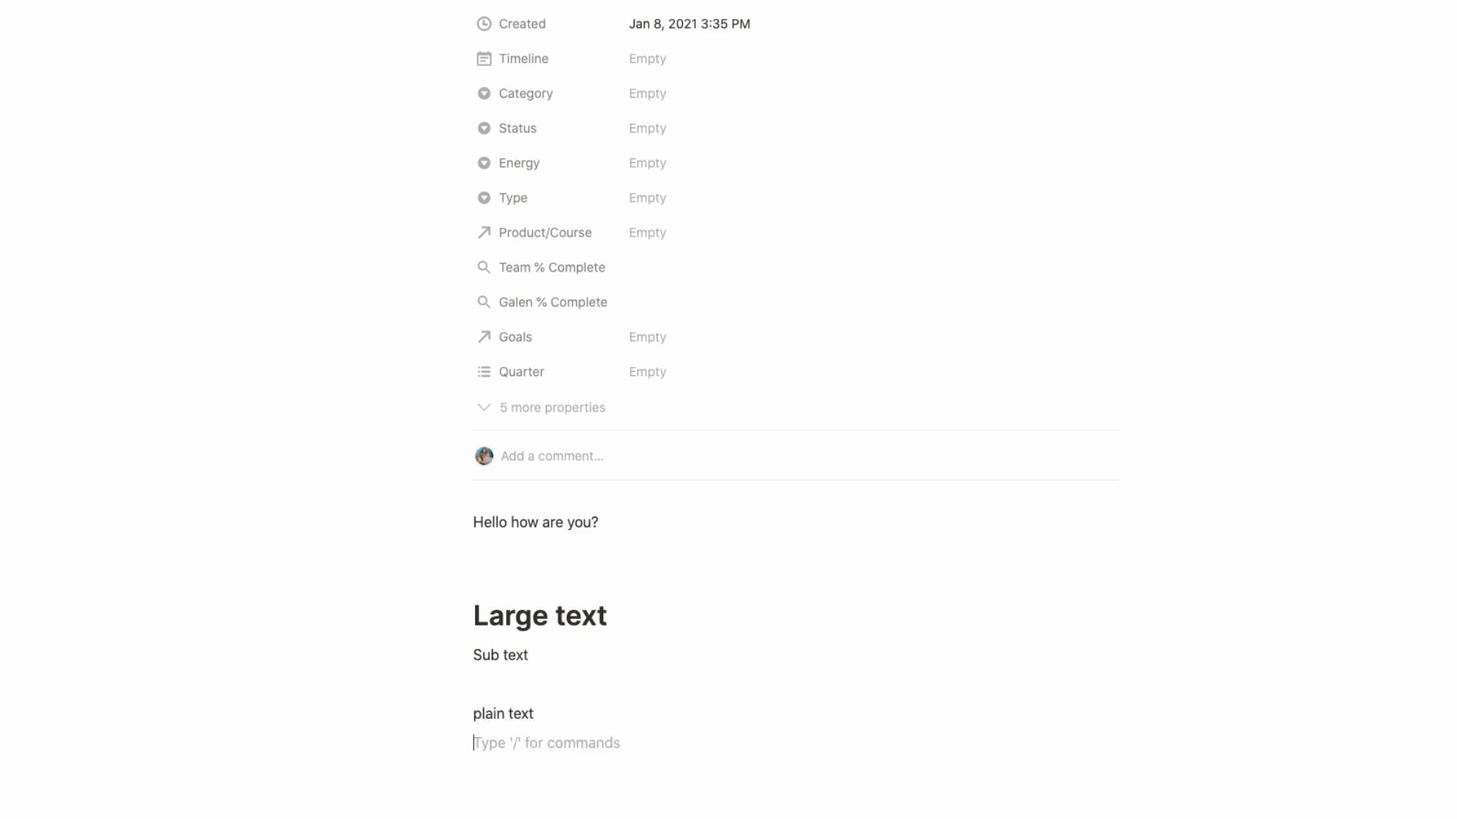
Step: Insert a to-do list below the plain text with three items, each named "task"
text(/)
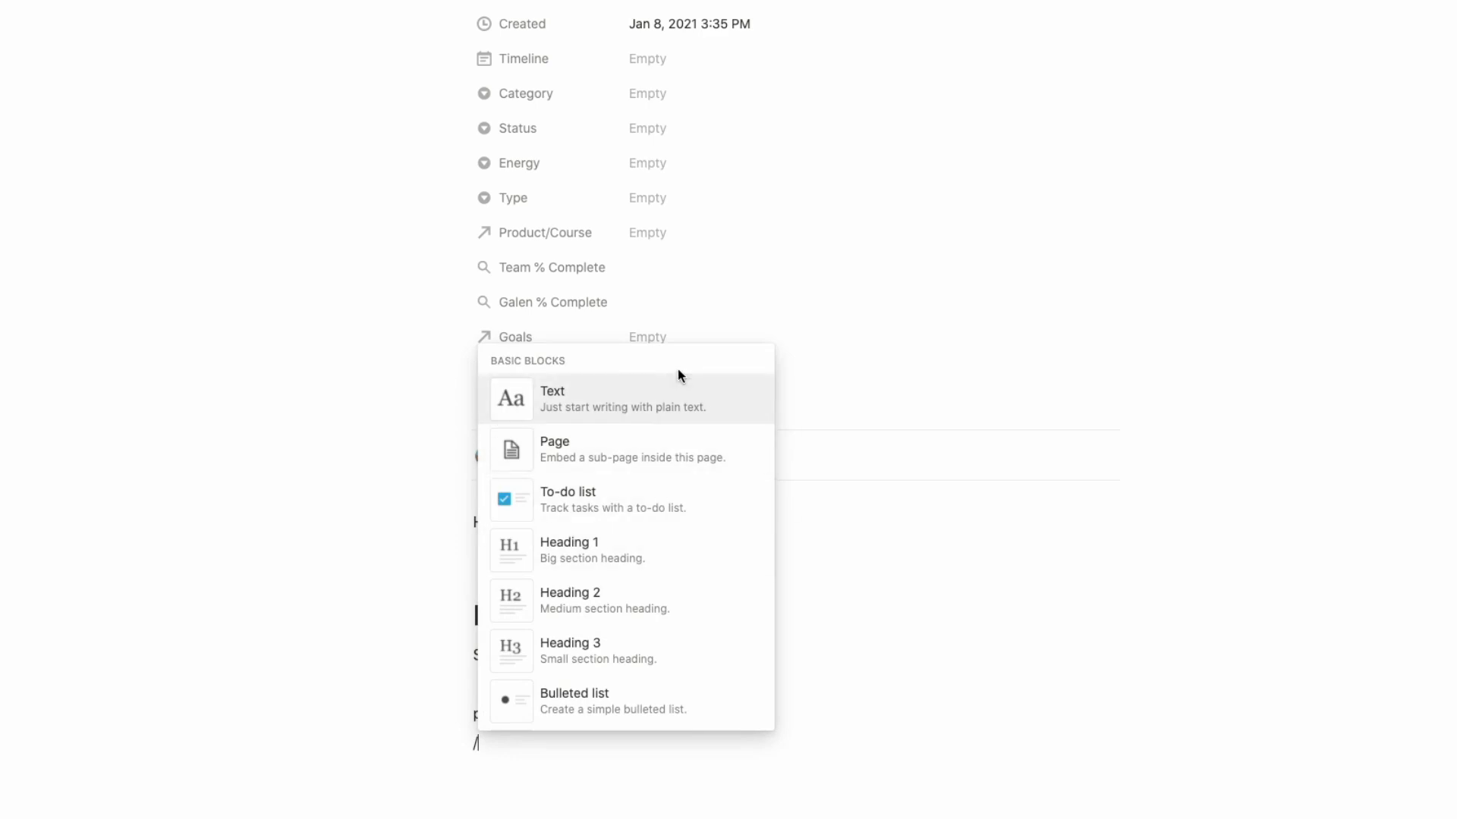
scroll(687, 424, down, 1)
scroll(686, 493, down, 5)
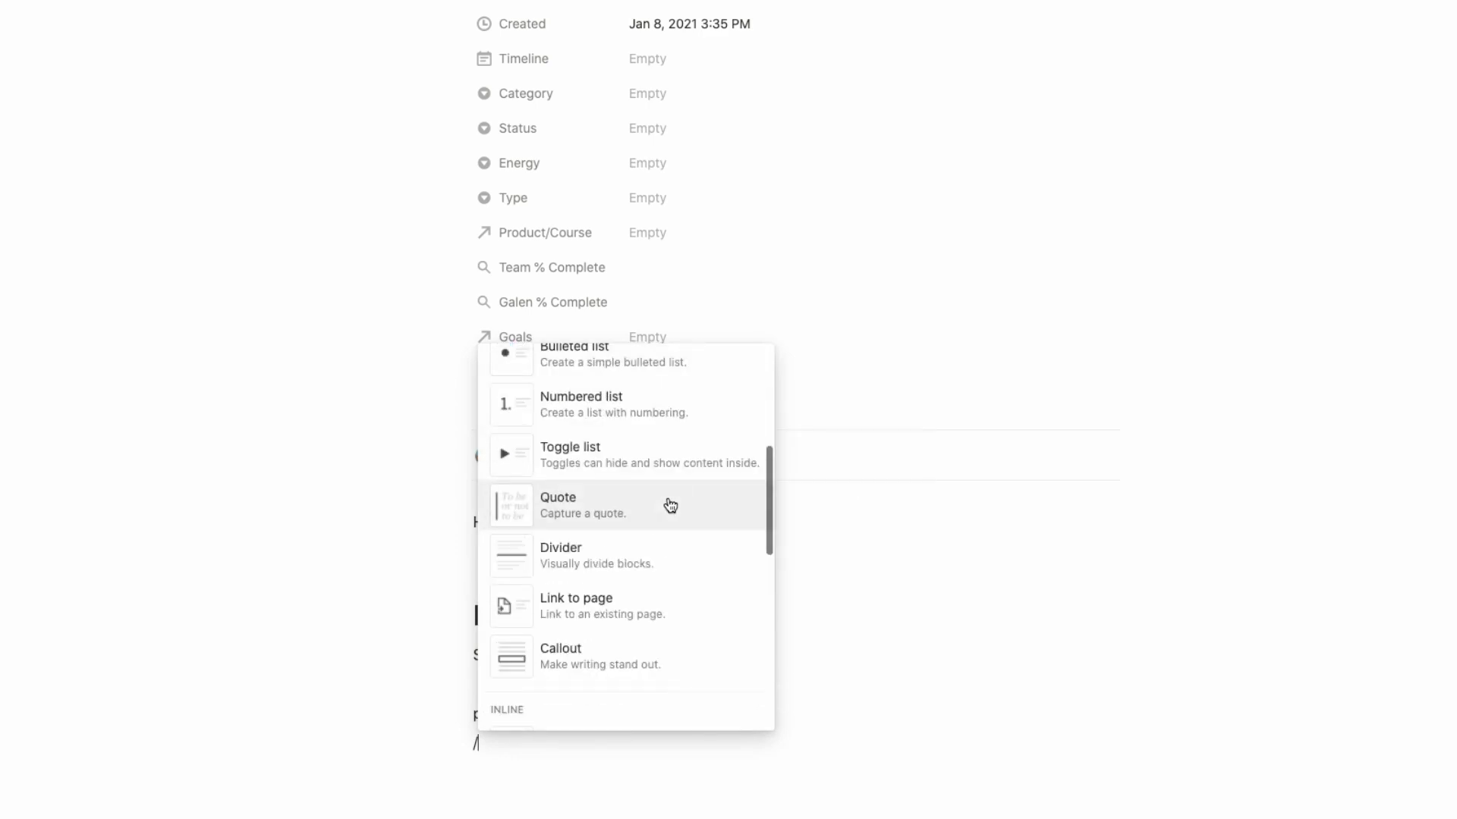
scroll(661, 535, down, 6)
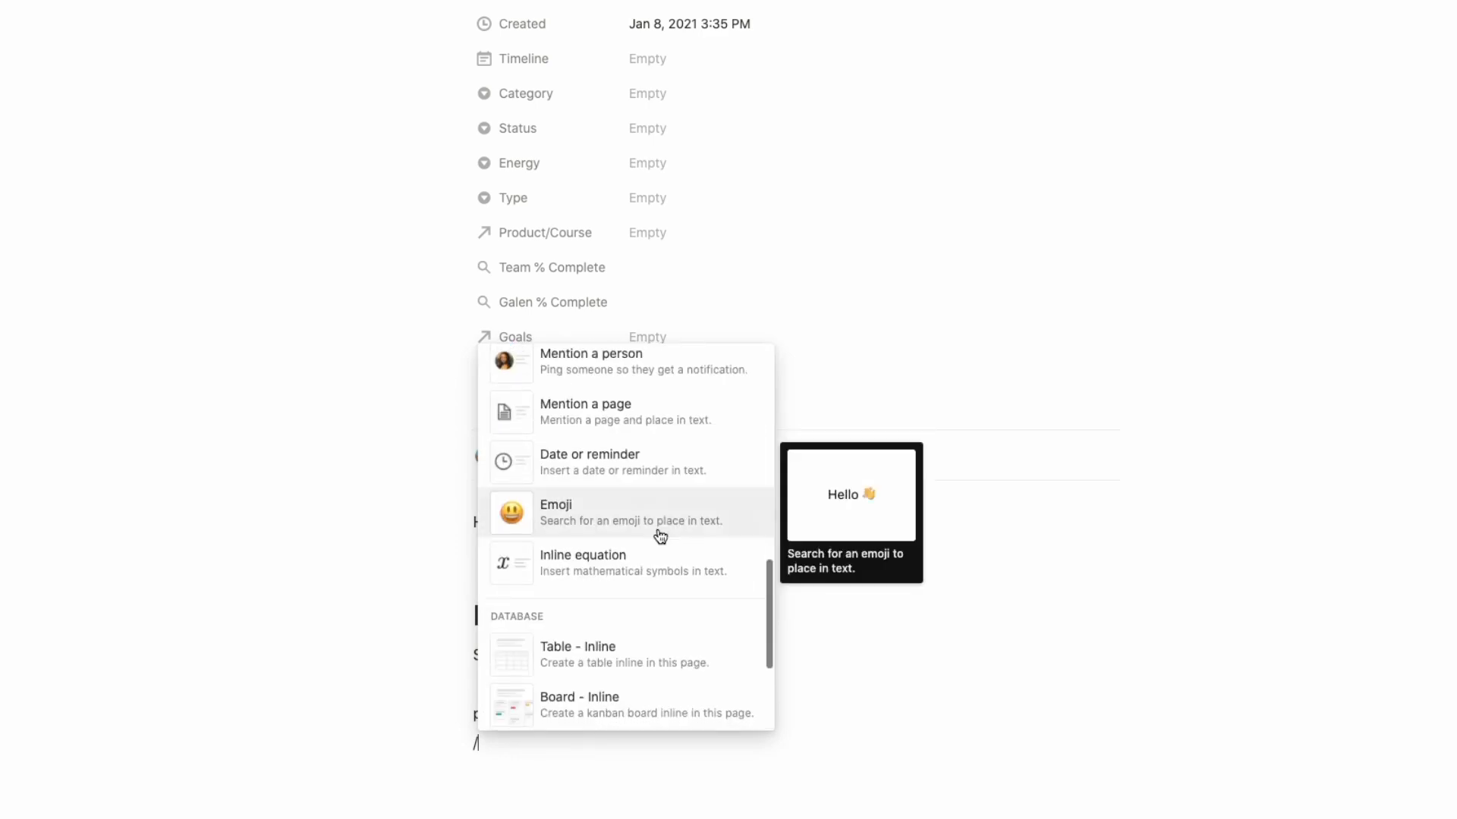
scroll(637, 516, up, 10)
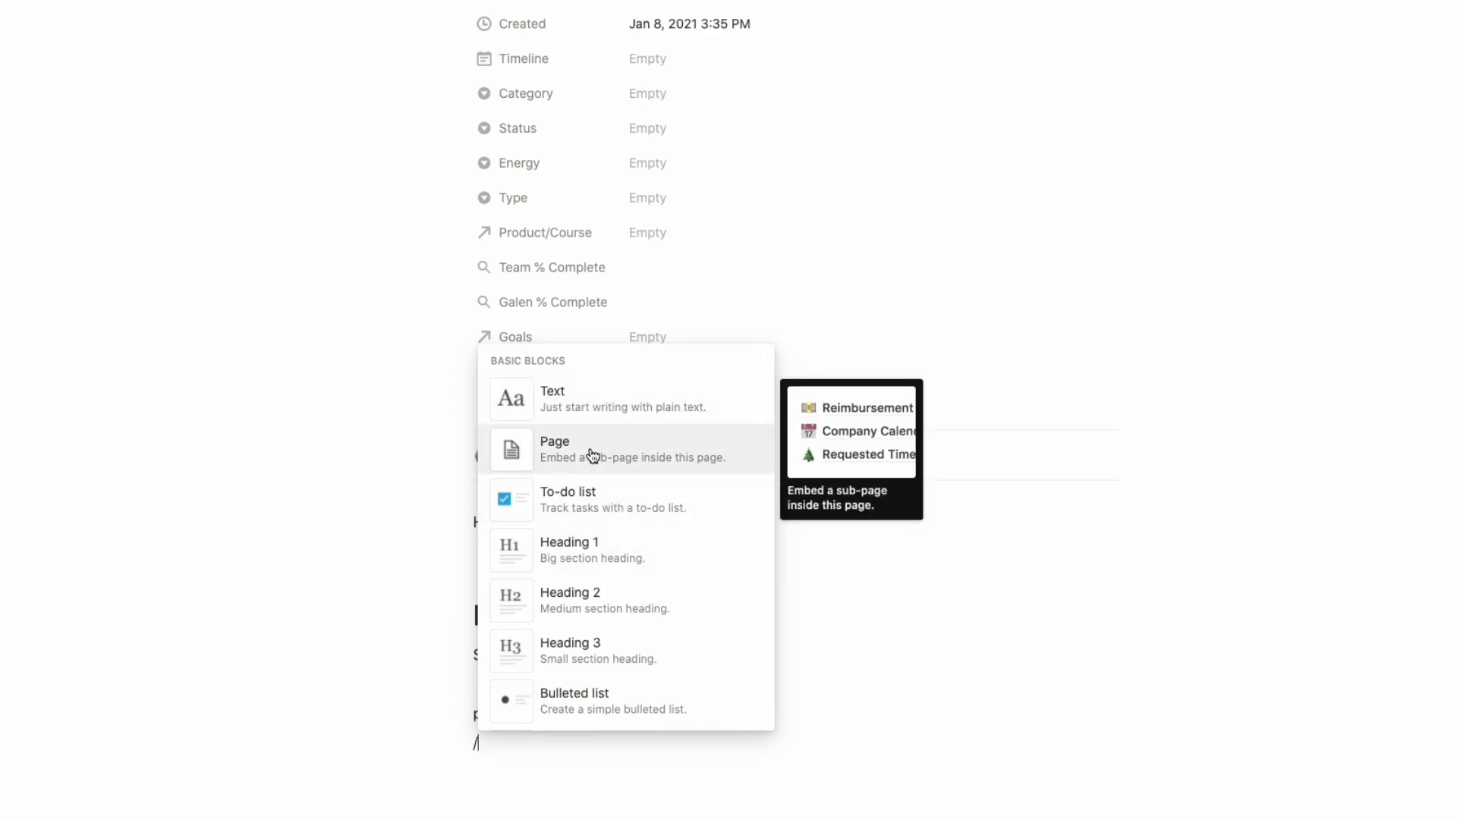
click(579, 501)
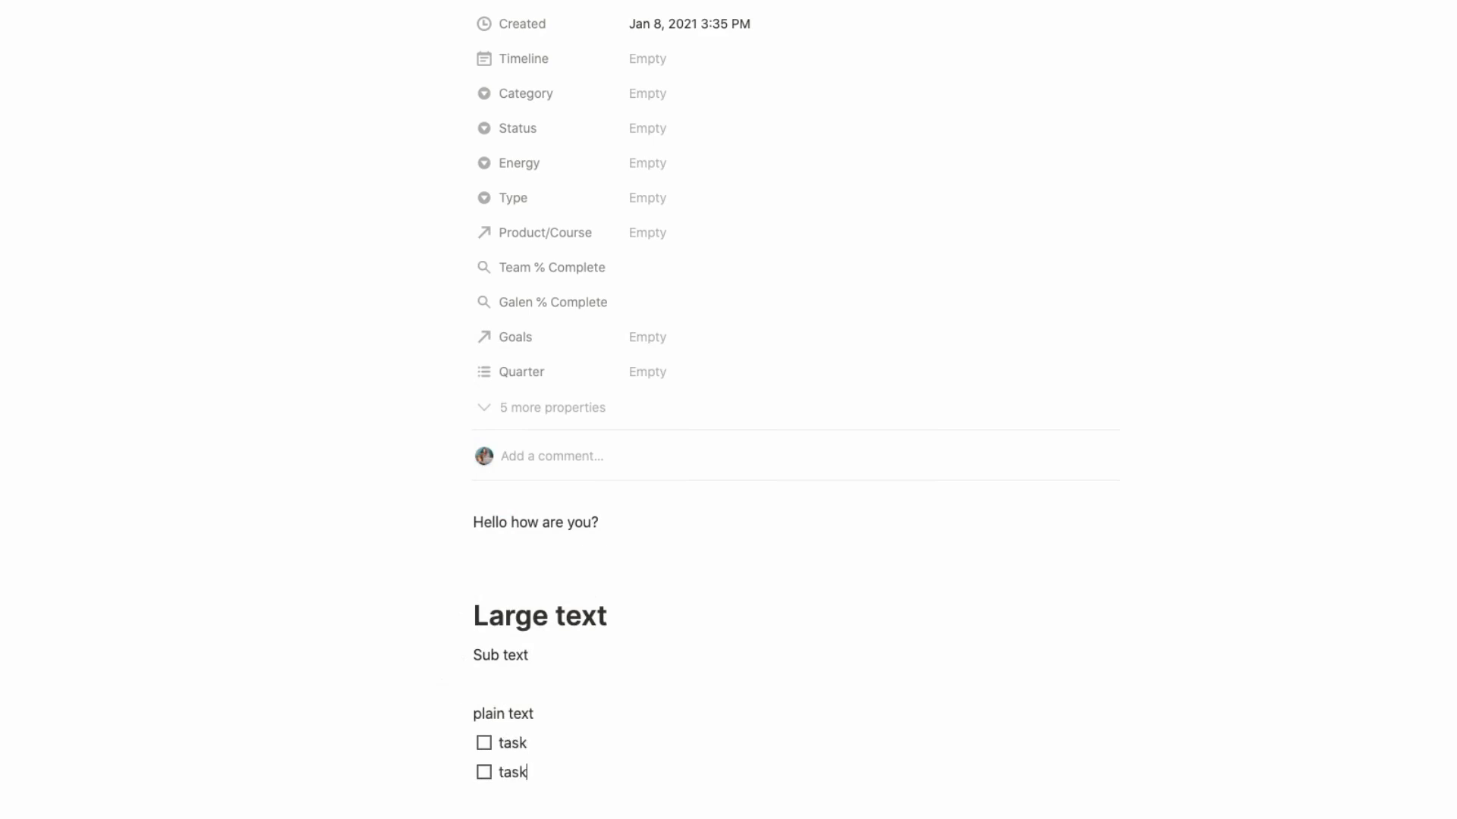
key(Return)
text(task)
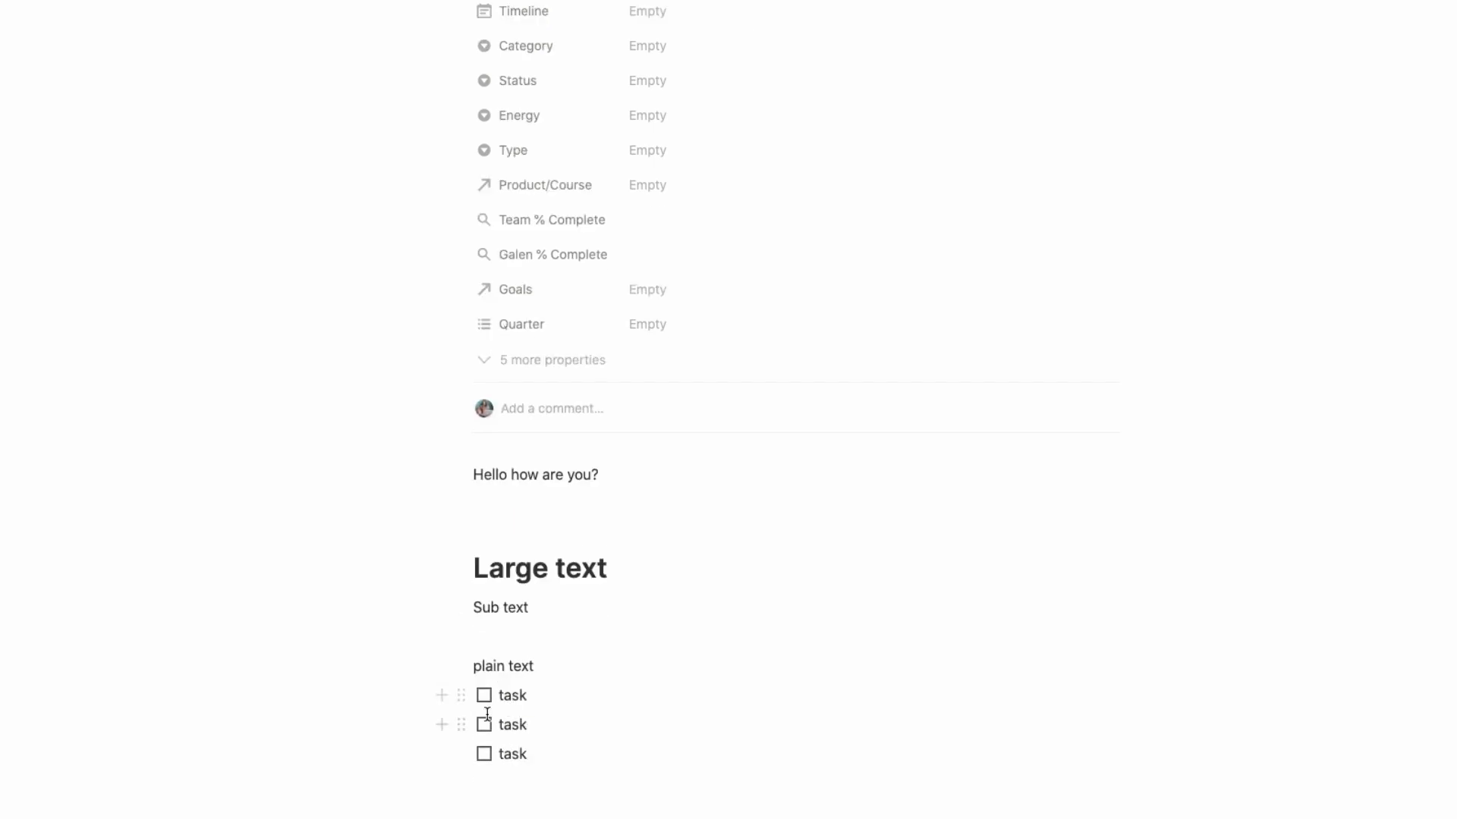
Step: Check off all three items in the to-do list
click(484, 696)
click(484, 724)
key(Escape)
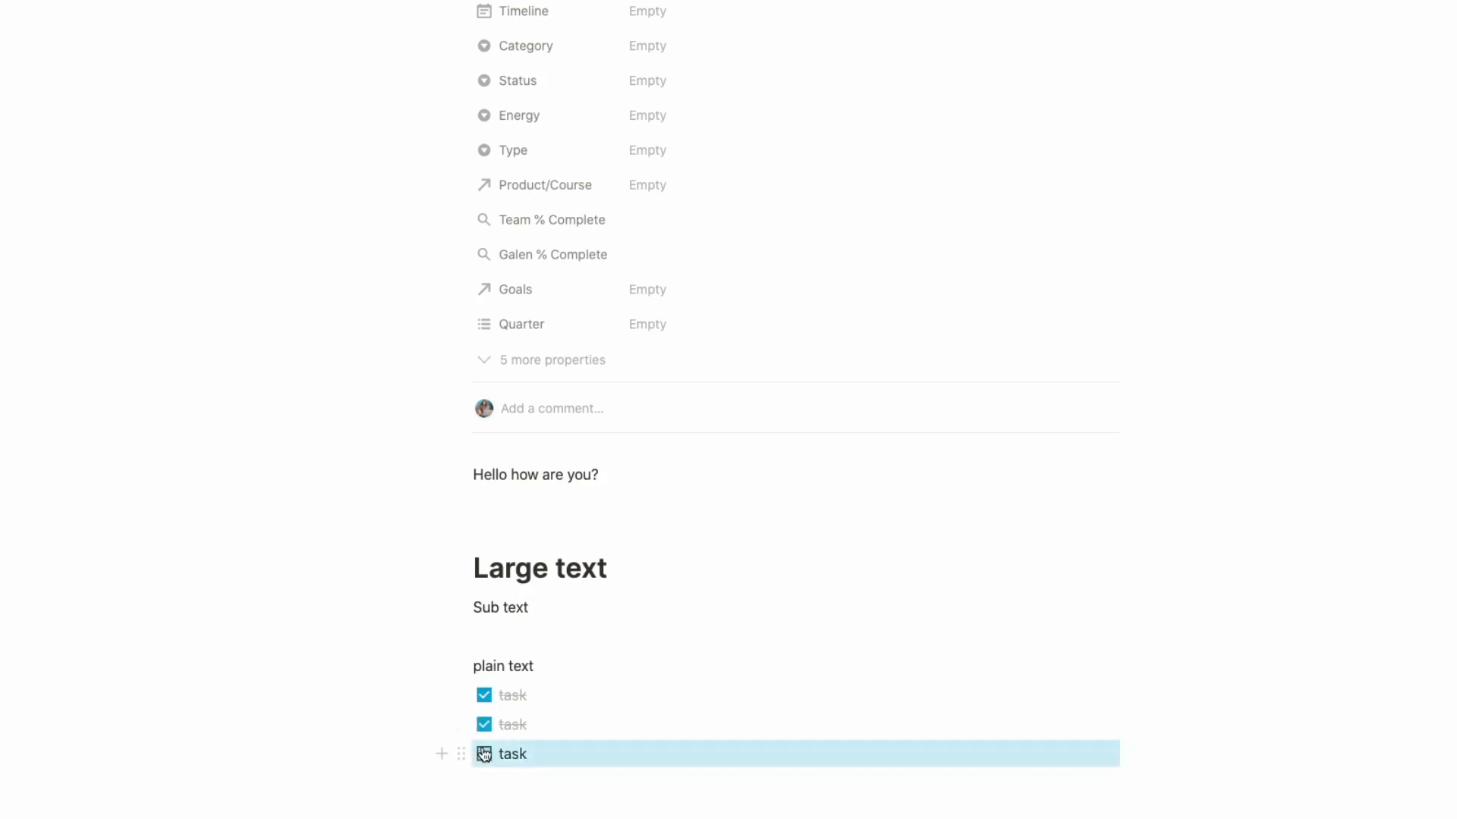
scroll(546, 667, down, 3)
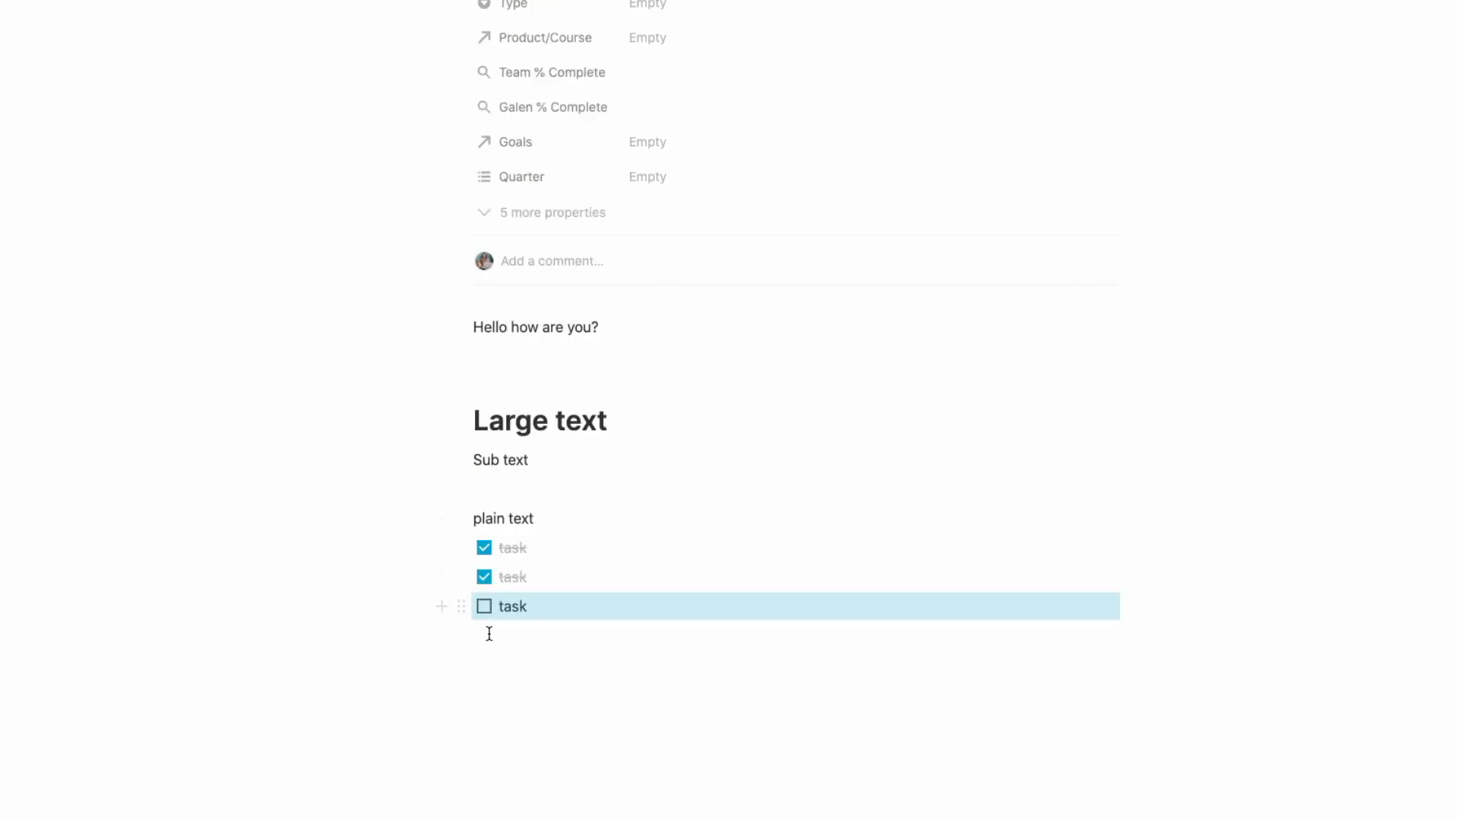
key(ctrl+Return)
Step: Browse the block types available below the to-do list, from the basic and inline blocks to the inline databases
key(Return)
text(/)
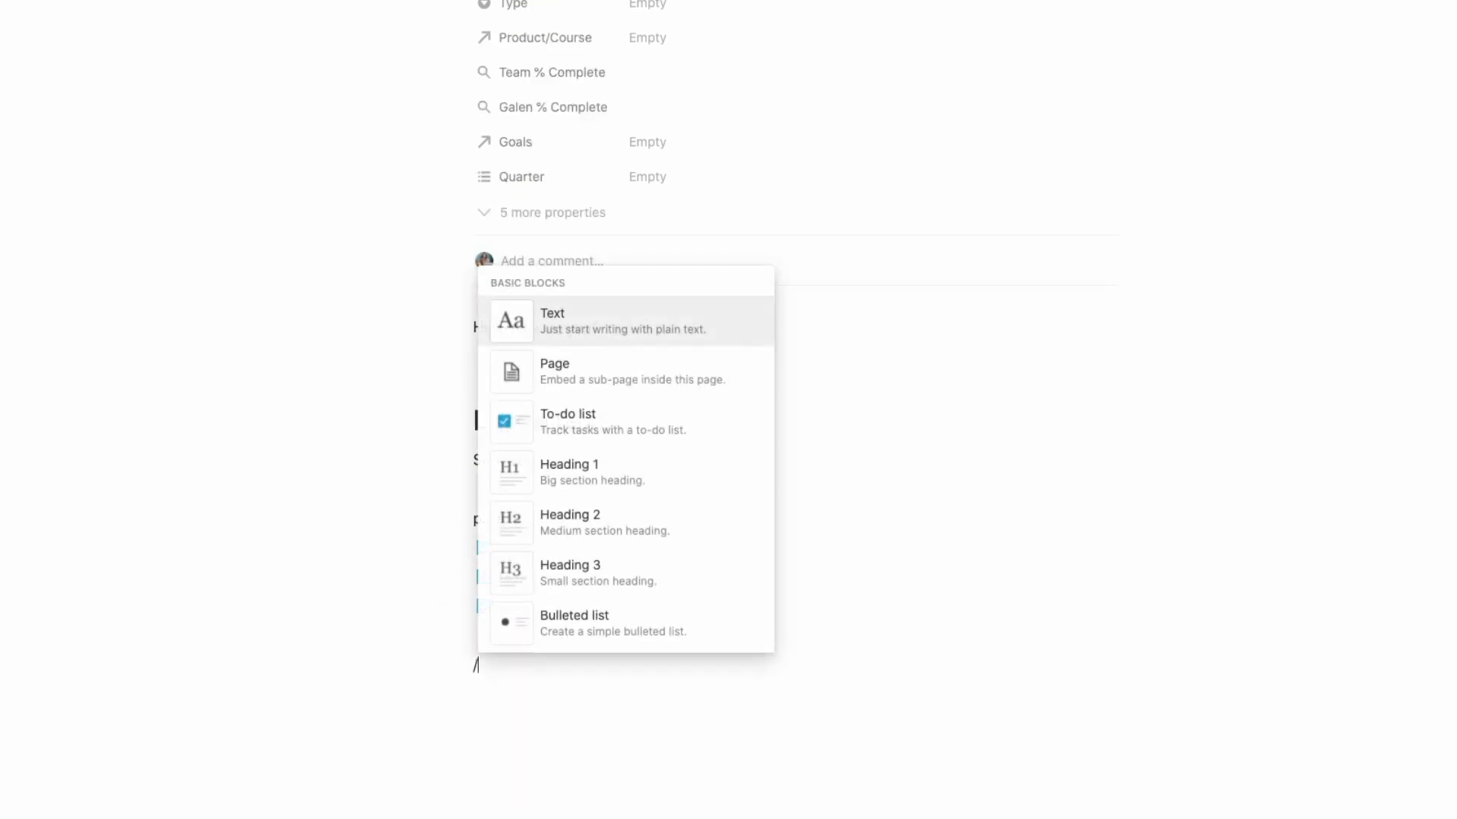
scroll(589, 514, down, 3)
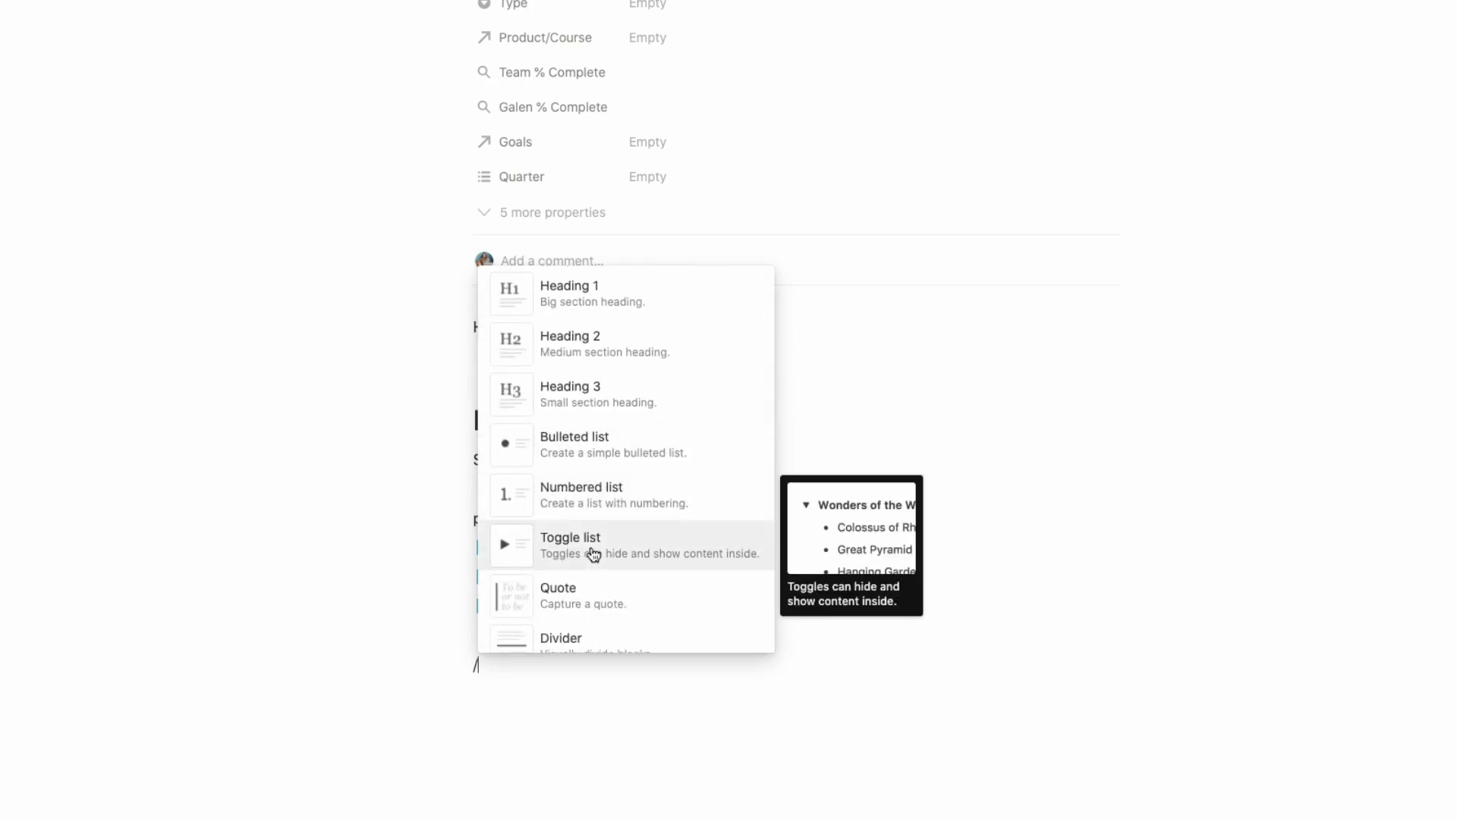
scroll(648, 562, down, 1)
scroll(647, 561, down, 7)
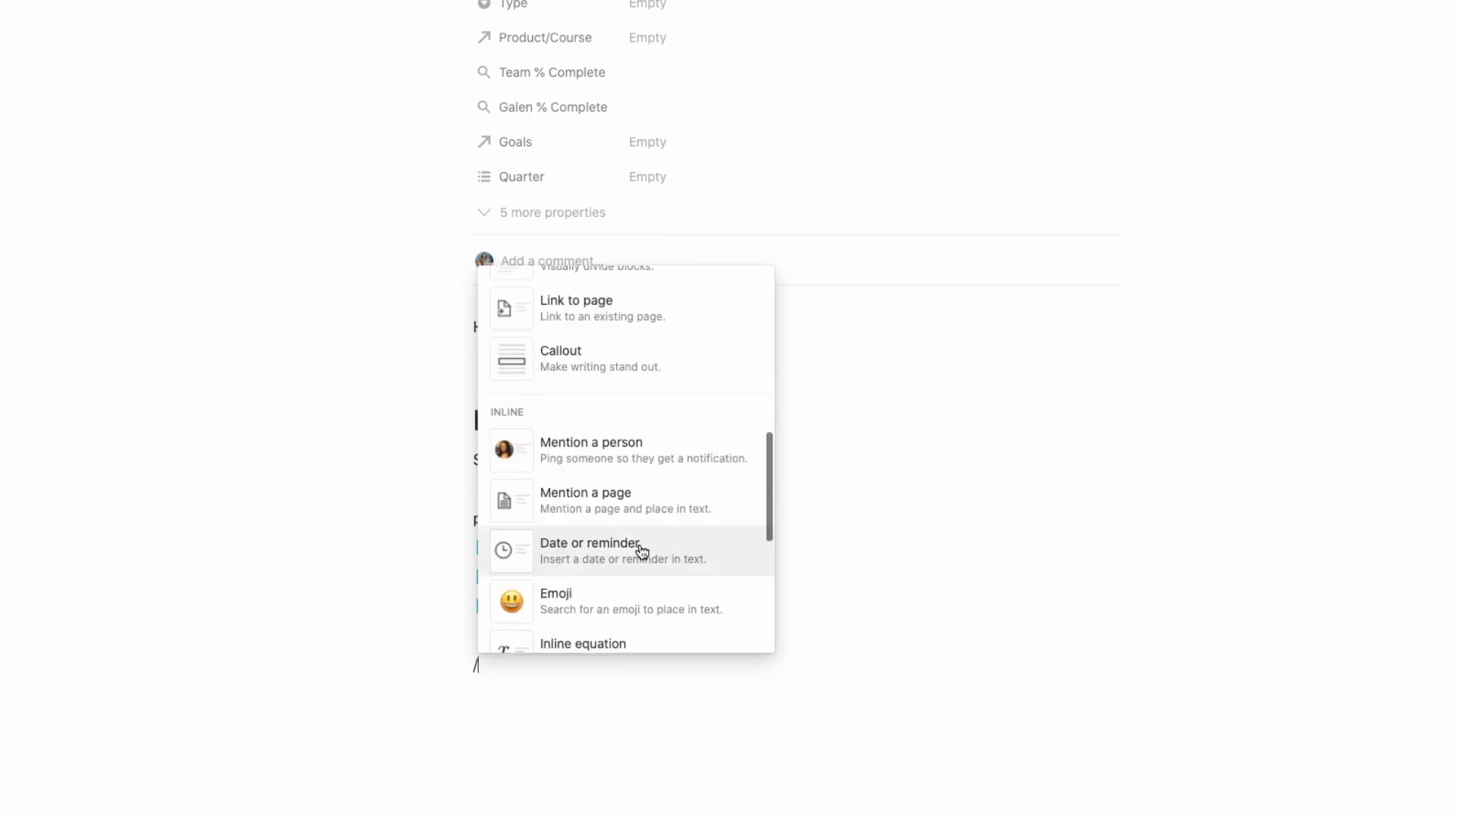
scroll(645, 548, down, 6)
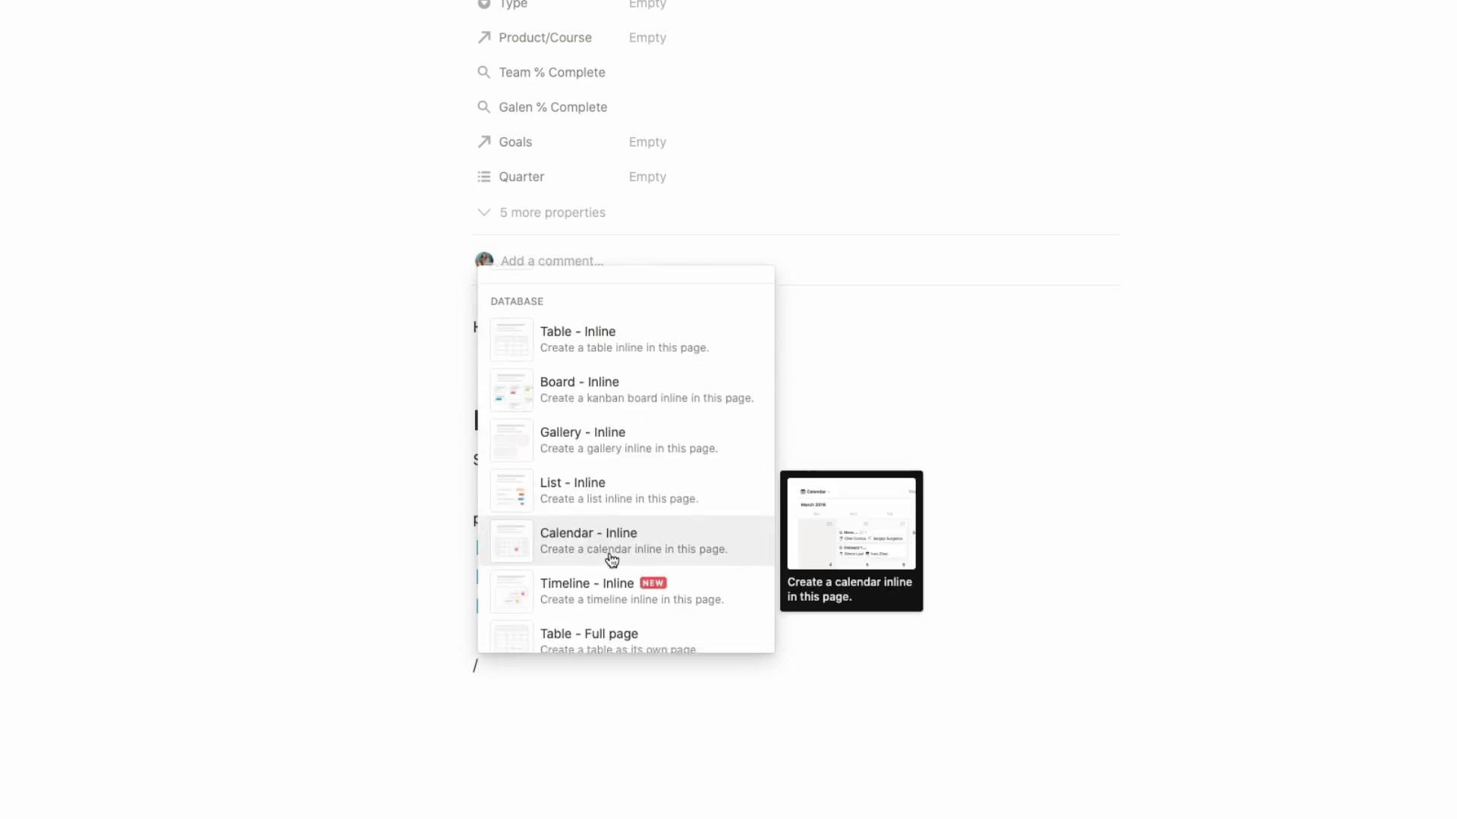
mouse_move(718, 433)
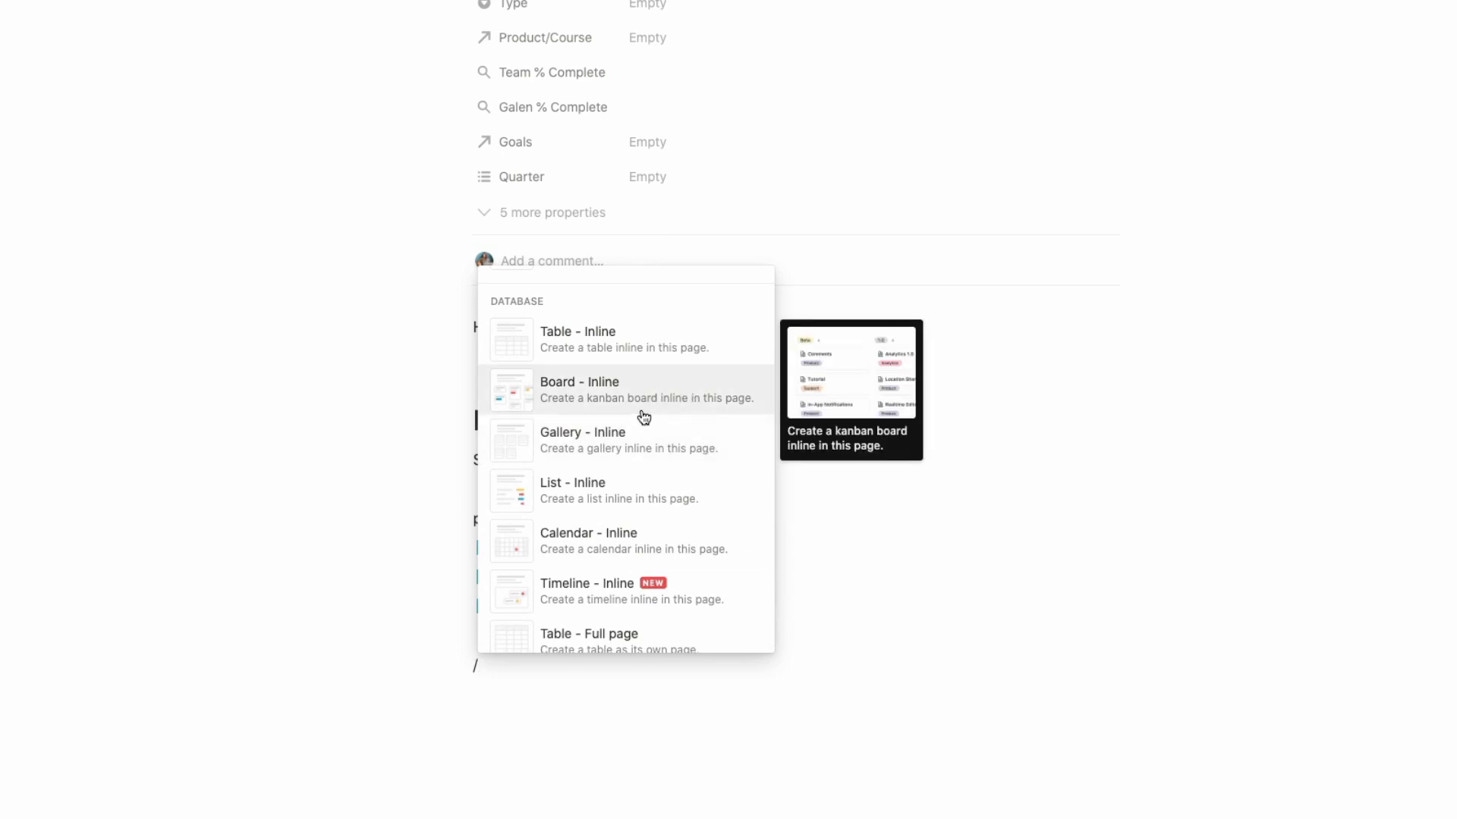
click(547, 694)
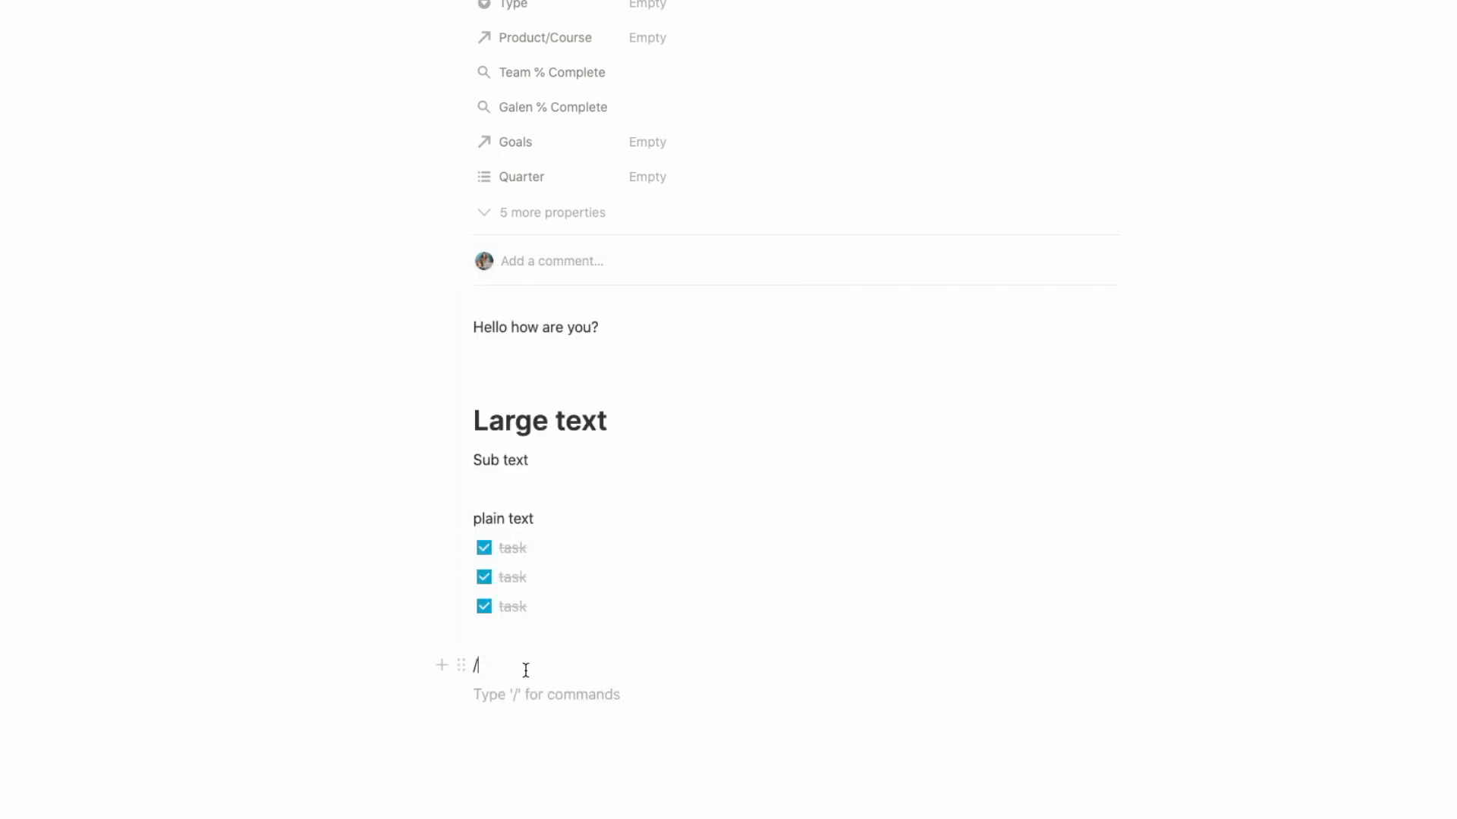
Step: Delete all the sample content from the page body
drag(526, 670, 464, 314)
key(BackSpace)
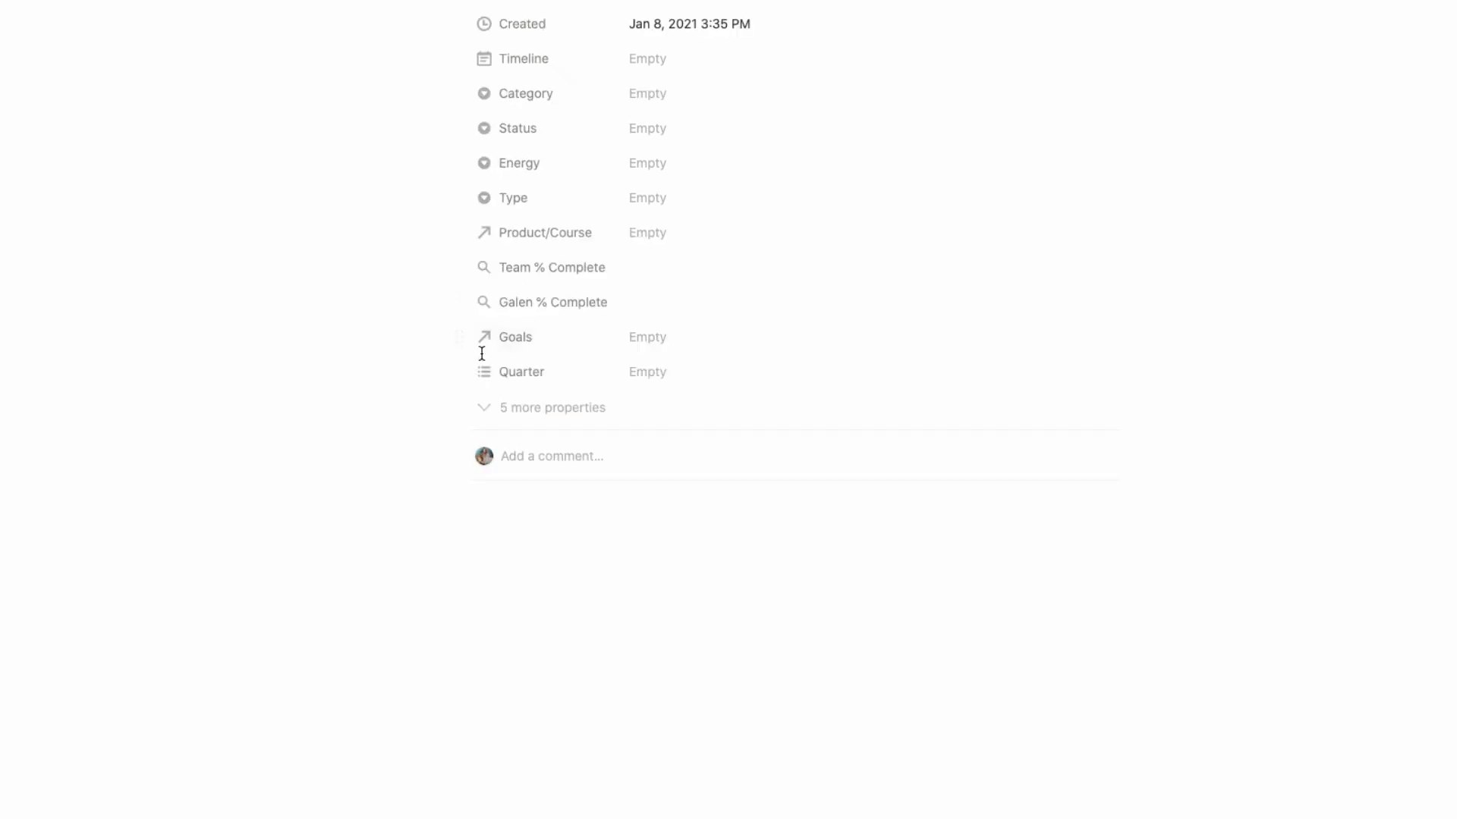
Step: Apply the Monthly Content Plan template to the blank project page
click(509, 518)
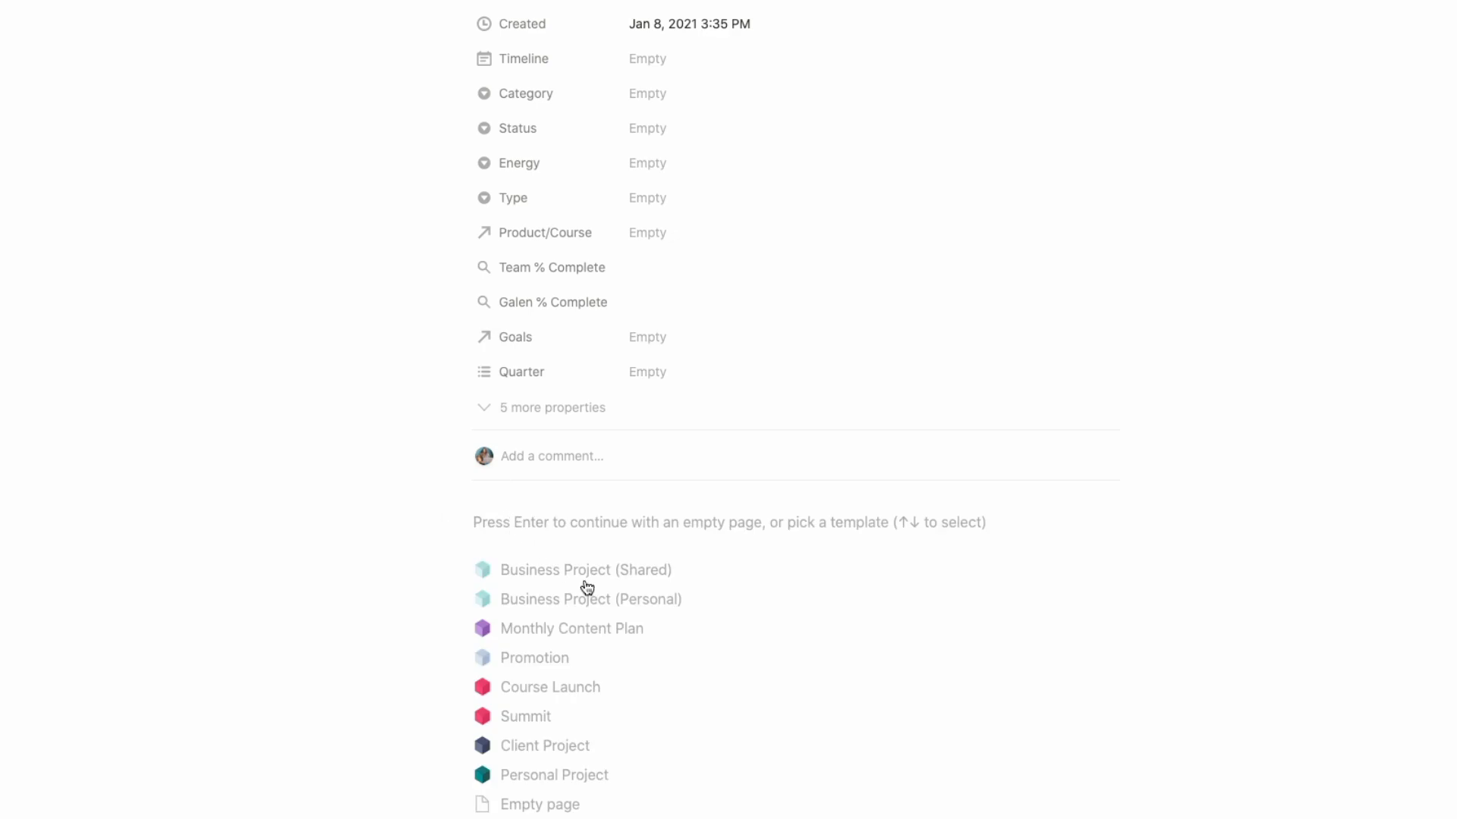
scroll(524, 697, down, 2)
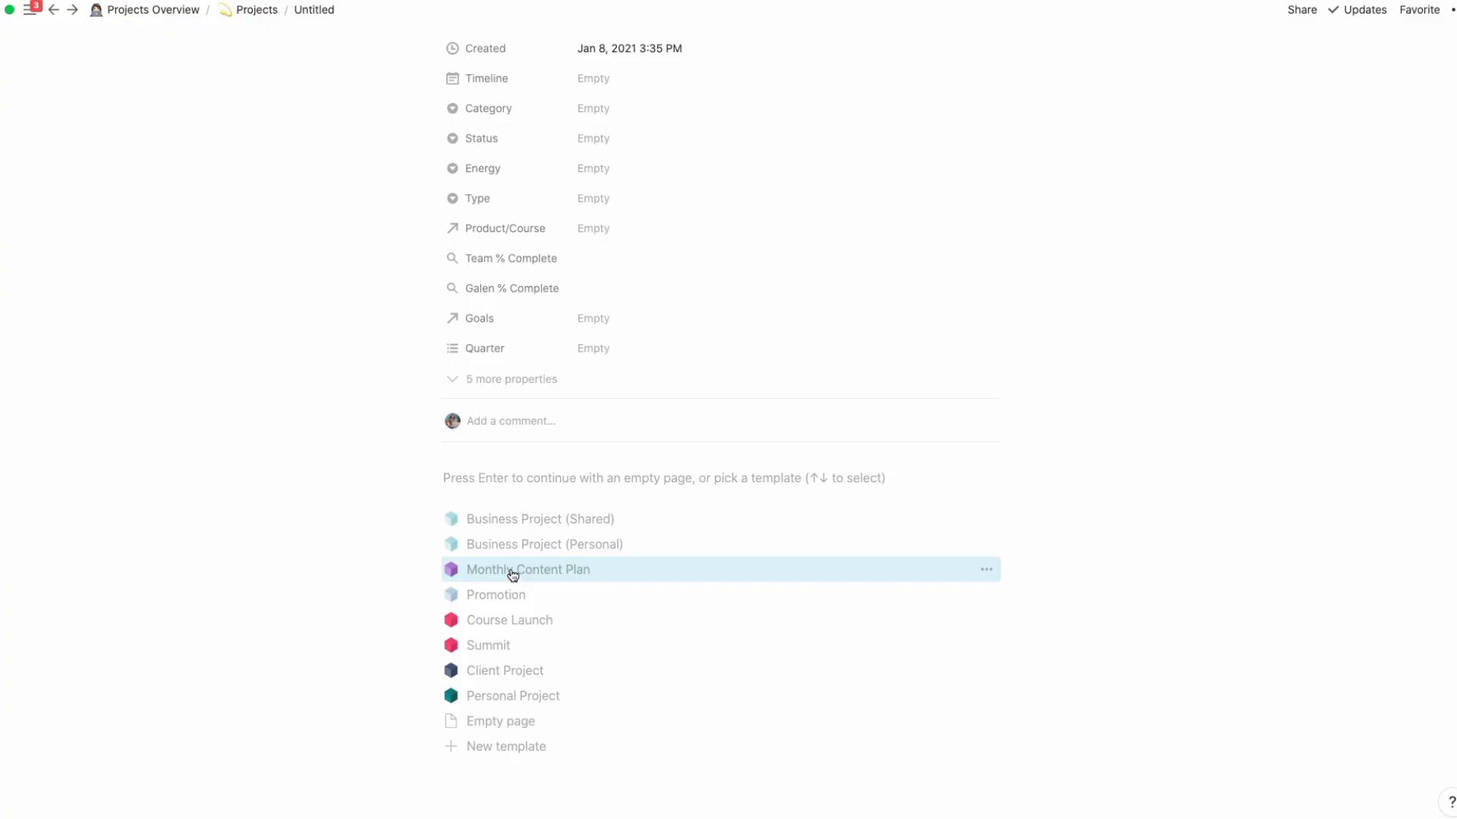
click(513, 570)
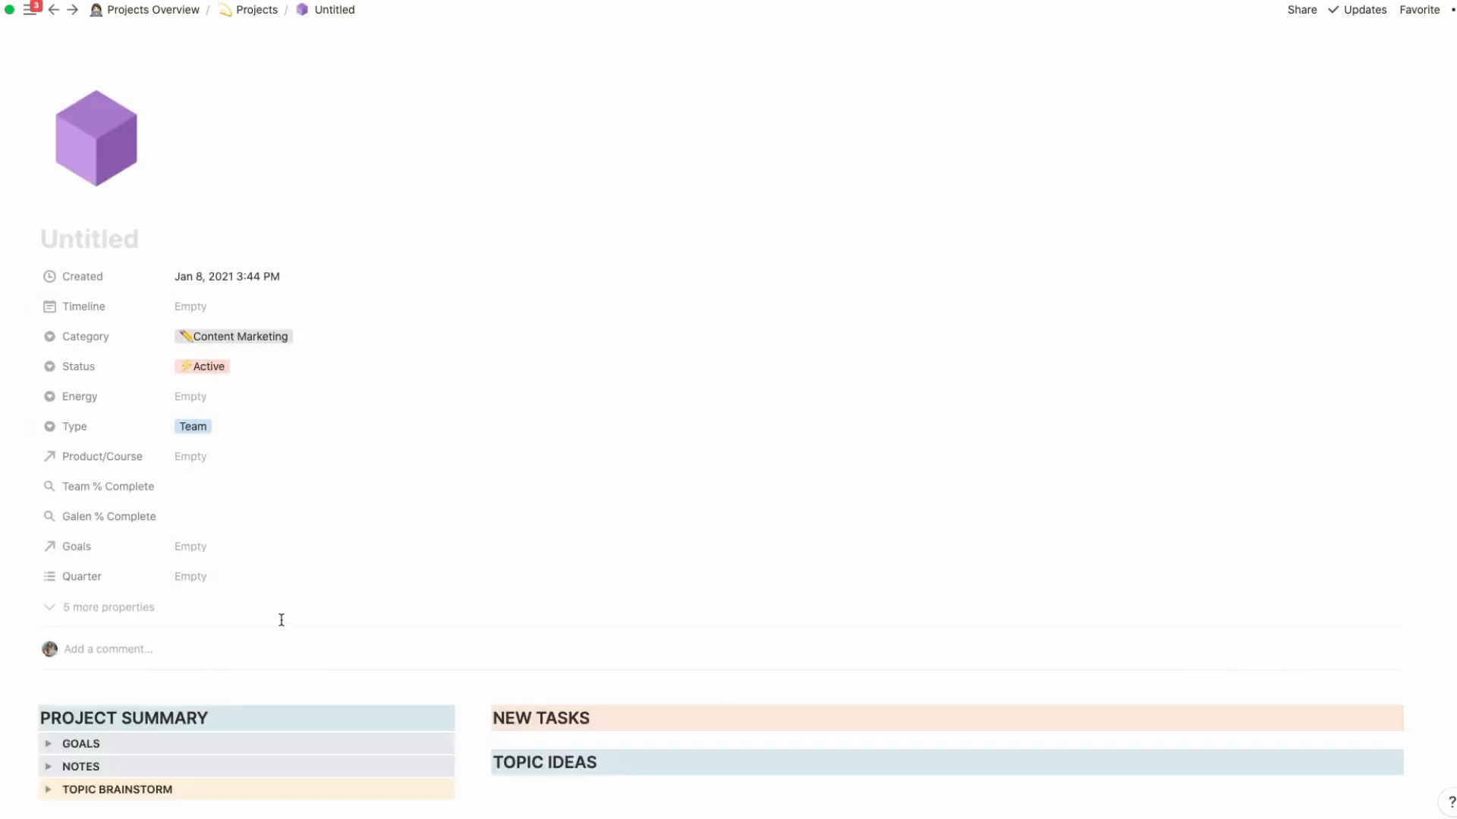
Step: Examine the template's sections, from the project summary, tasks and topic ideas to the content lists and calendar
scroll(281, 617, down, 3)
scroll(622, 611, down, 10)
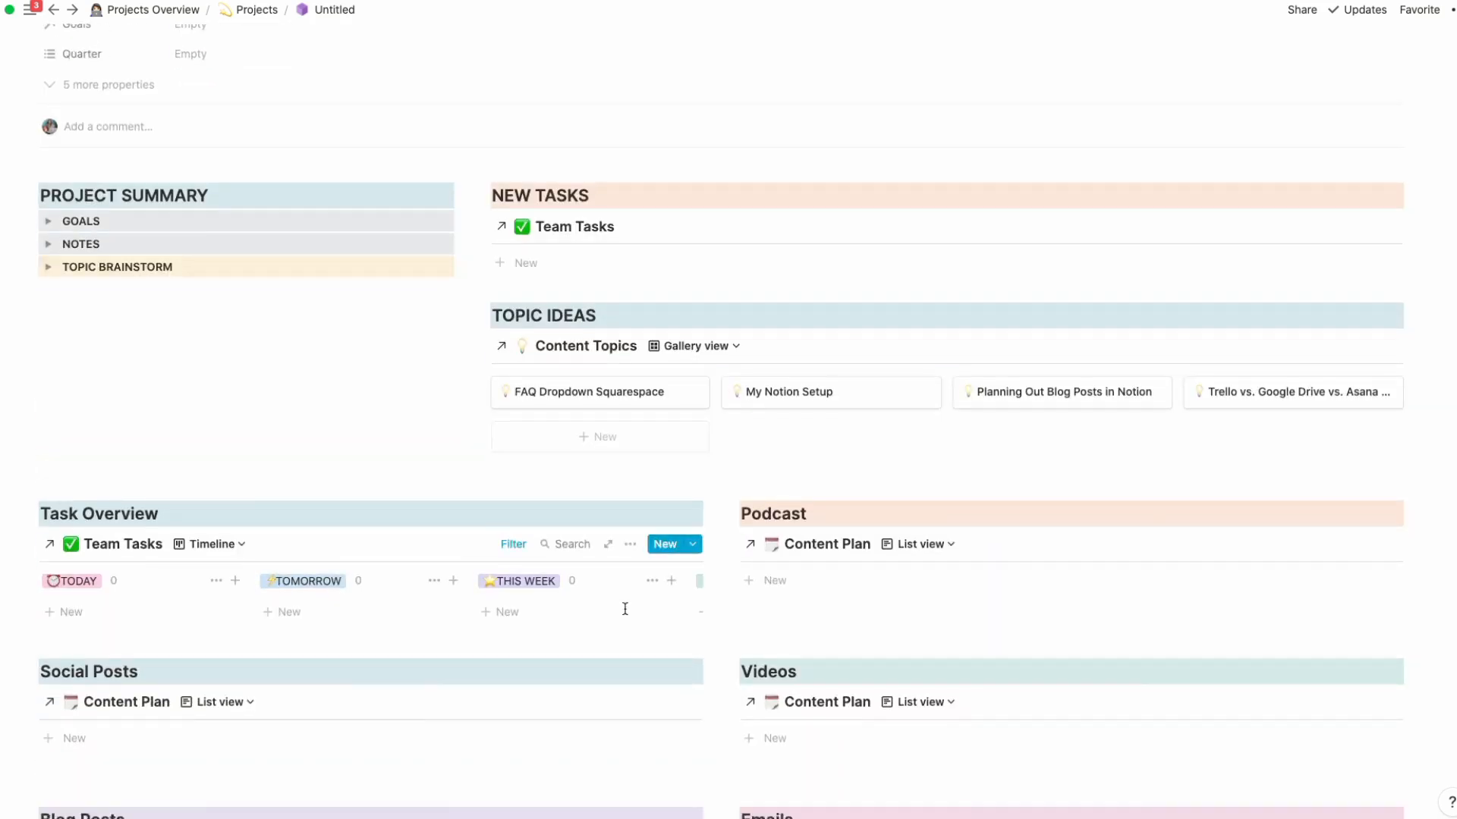
scroll(621, 606, up, 5)
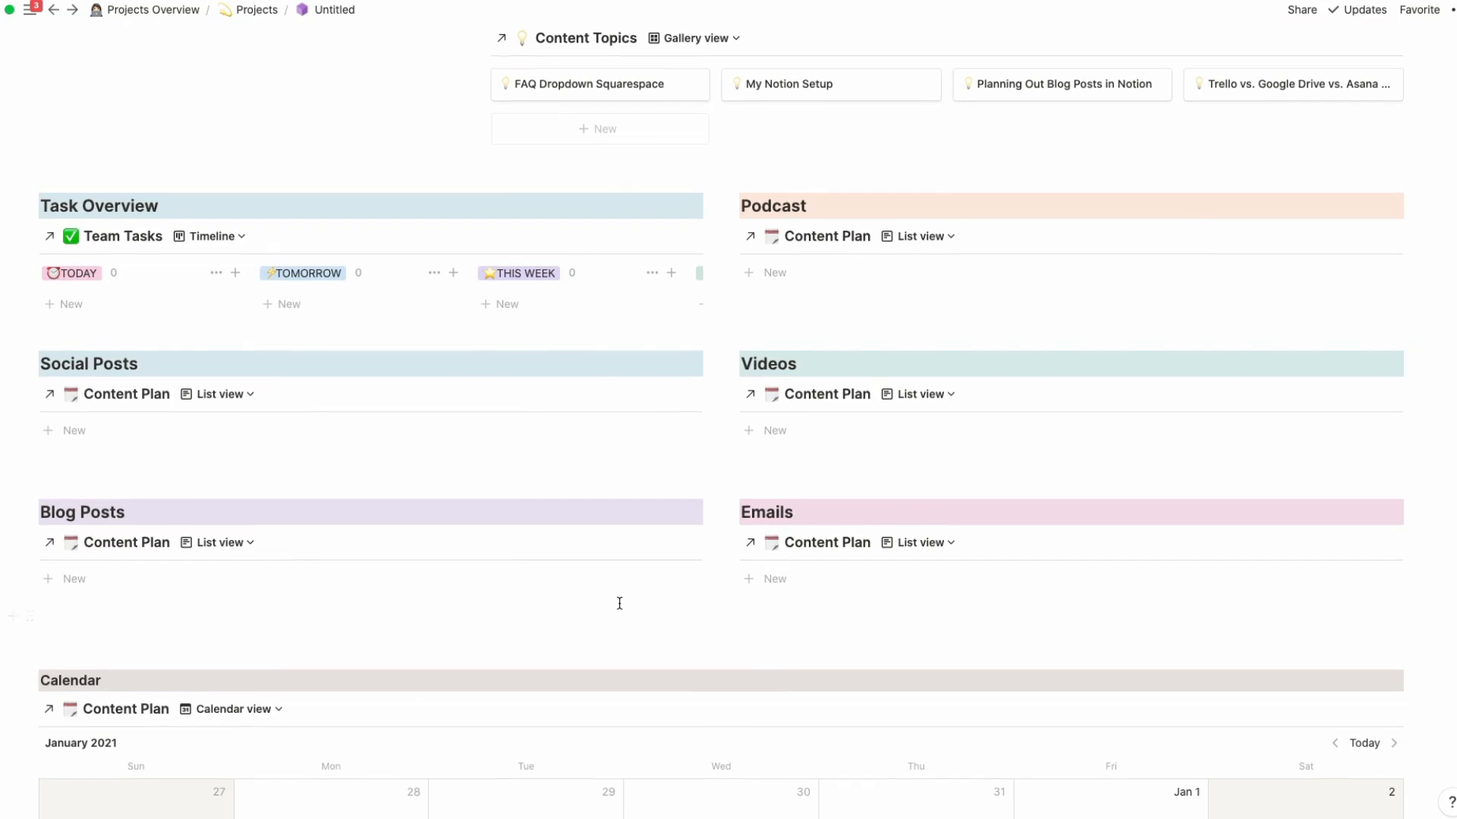
scroll(619, 603, up, 1)
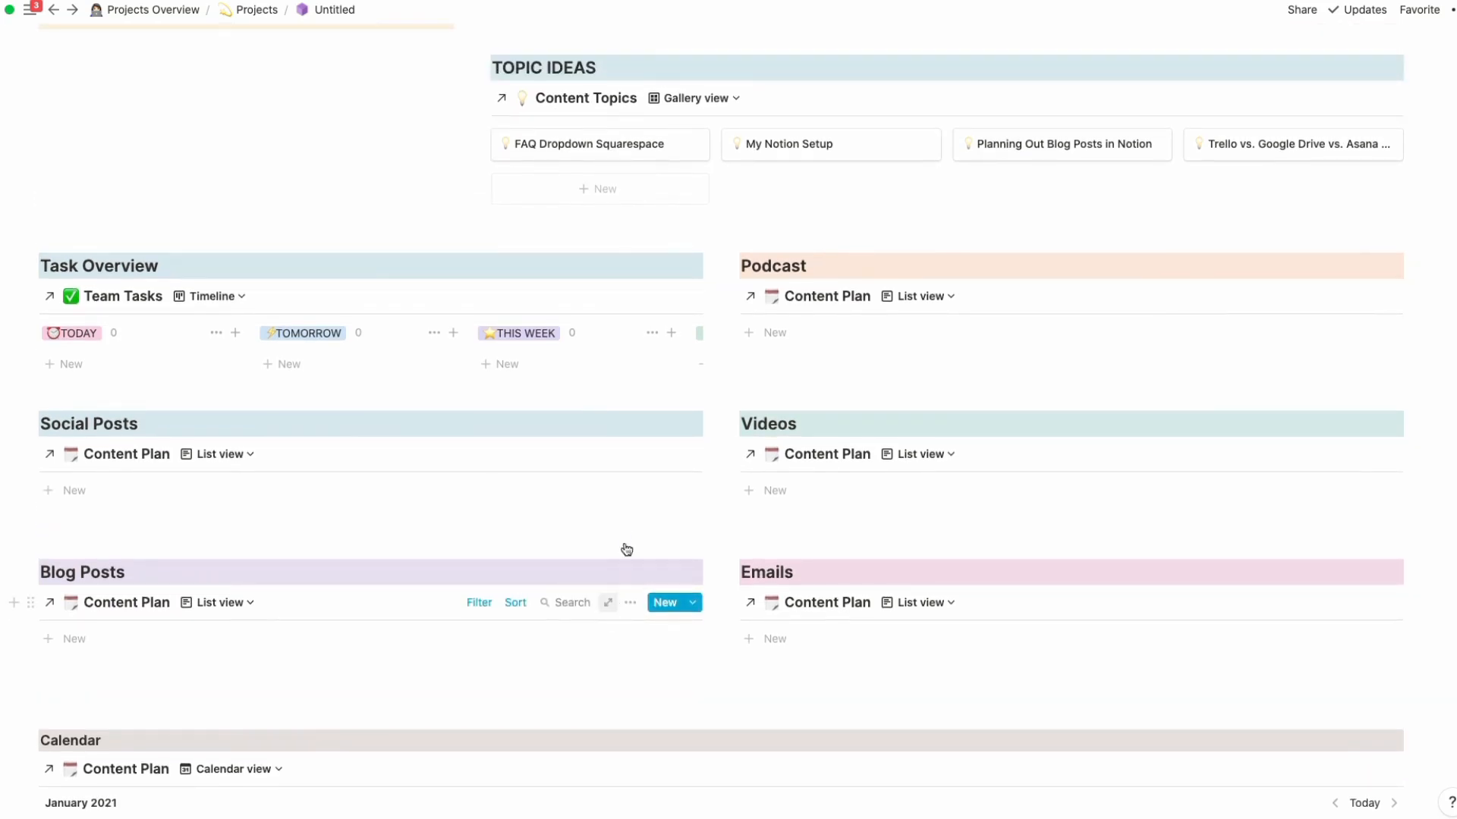
scroll(625, 549, up, 4)
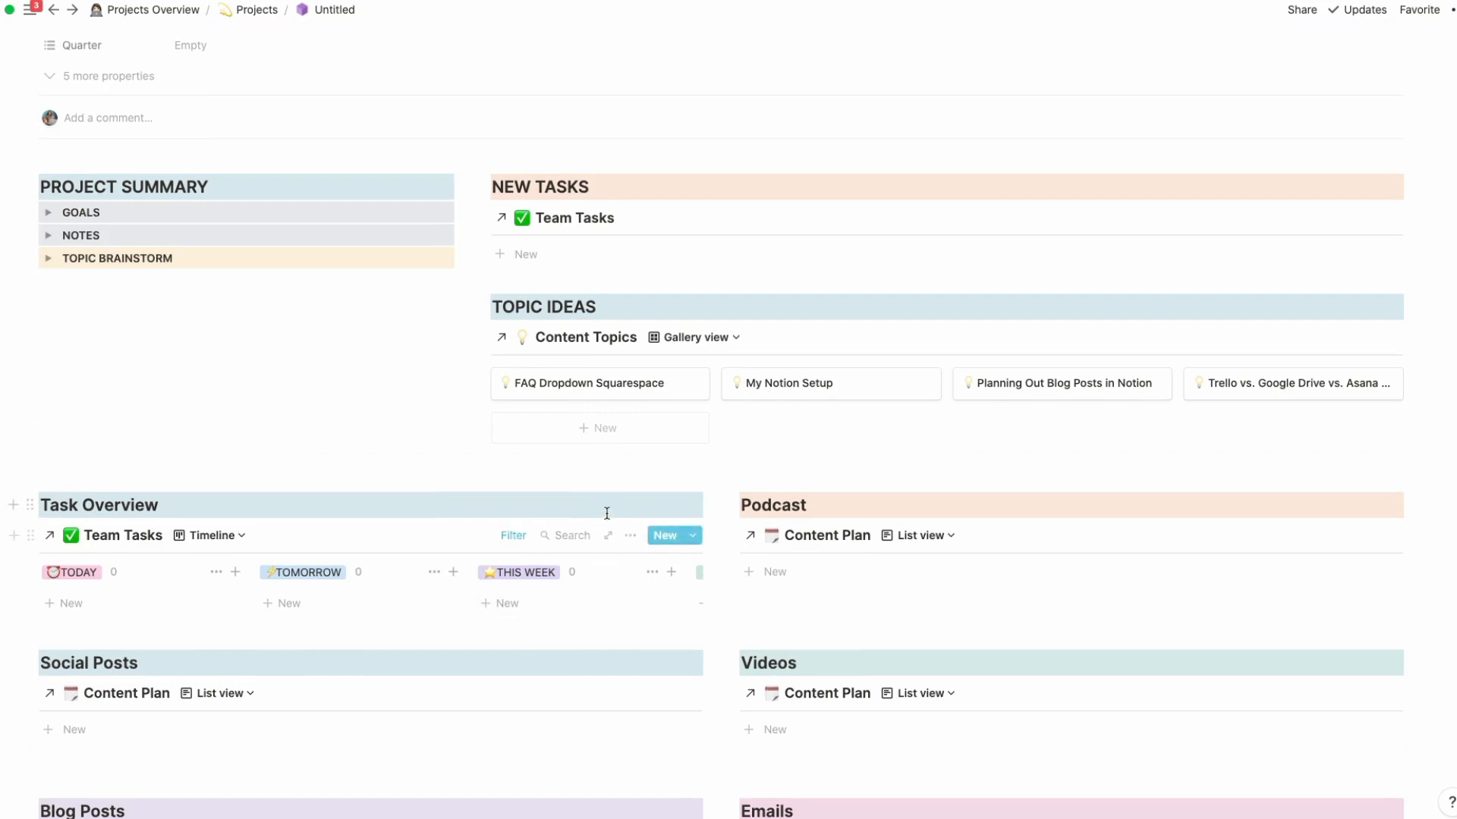
scroll(283, 387, up, 1)
scroll(283, 387, up, 9)
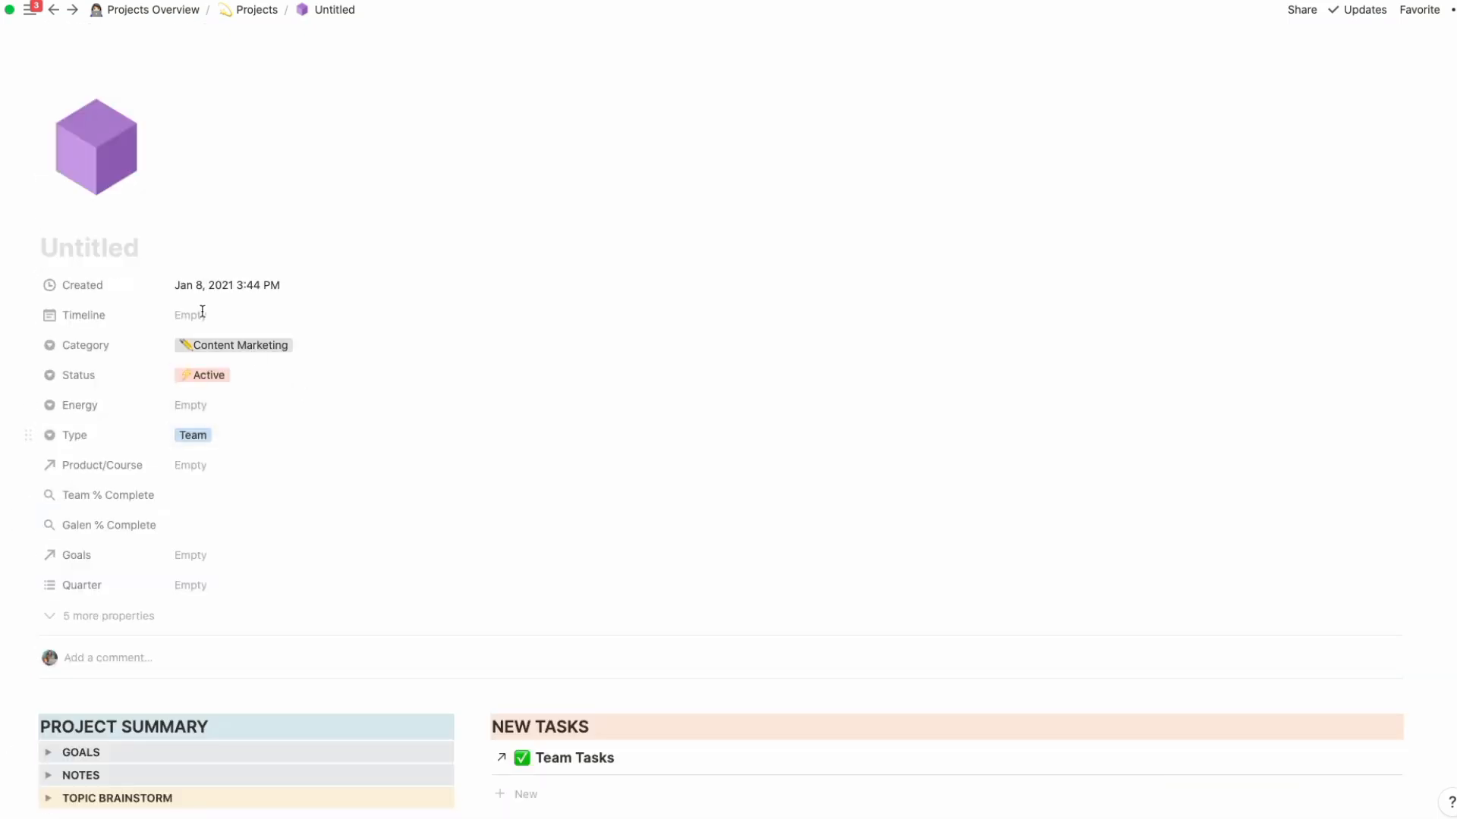
Step: Title the project page "January Content Plan" and set its Timeline from Jan 8, 2021 to Jan 31, 2021
text(January Content Plan)
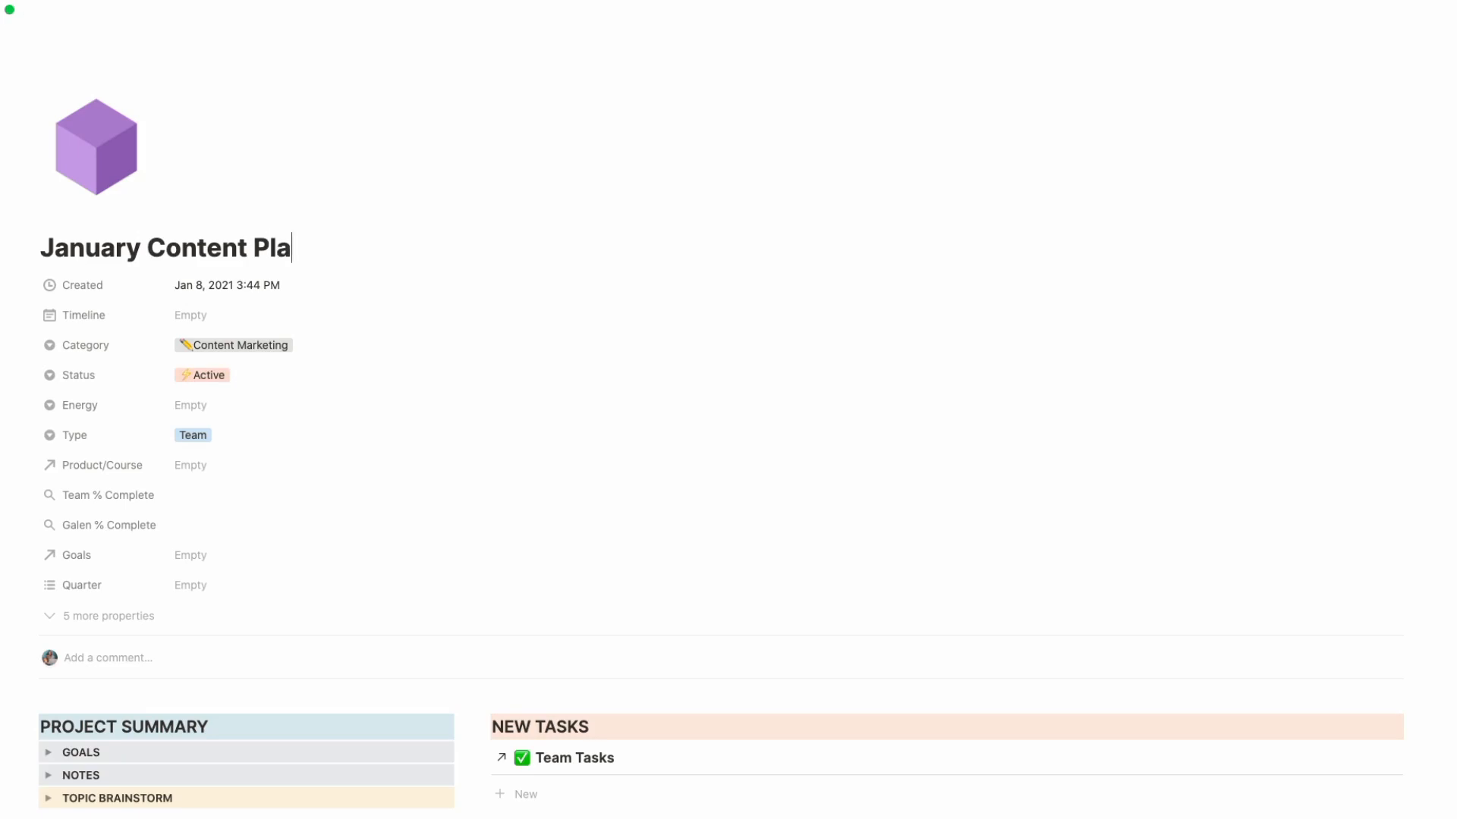
click(198, 315)
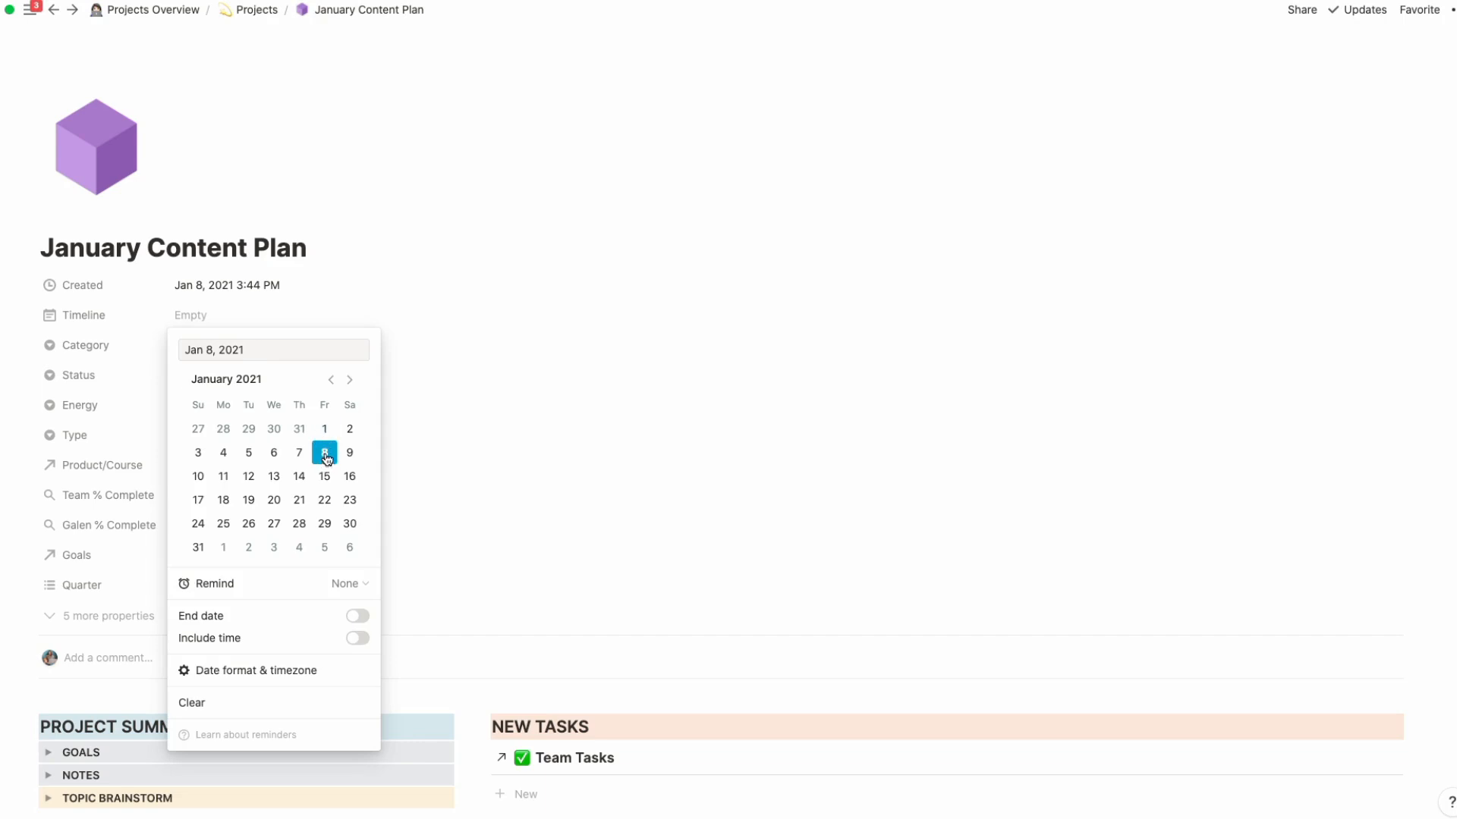
click(202, 616)
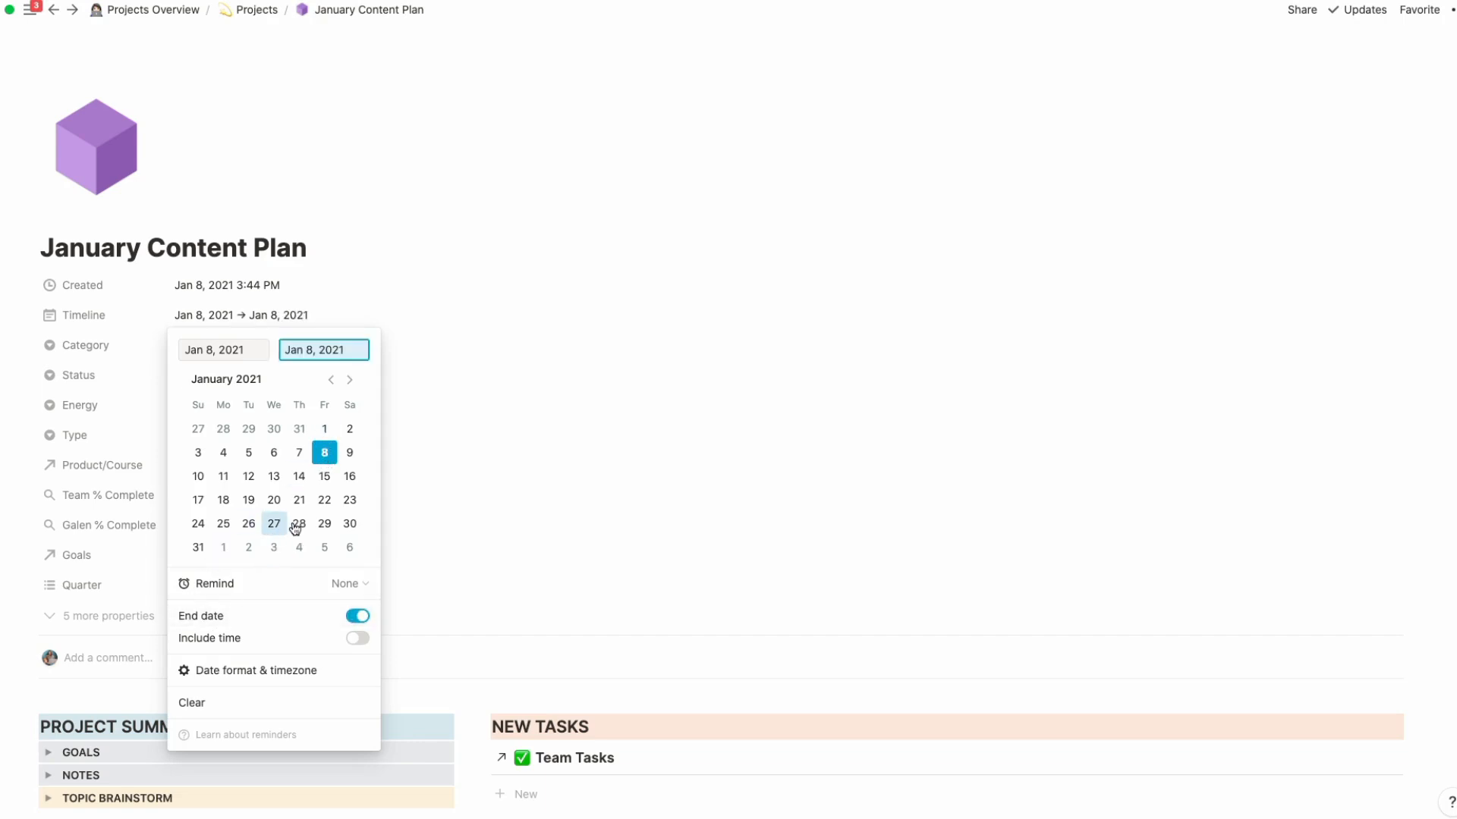
click(199, 548)
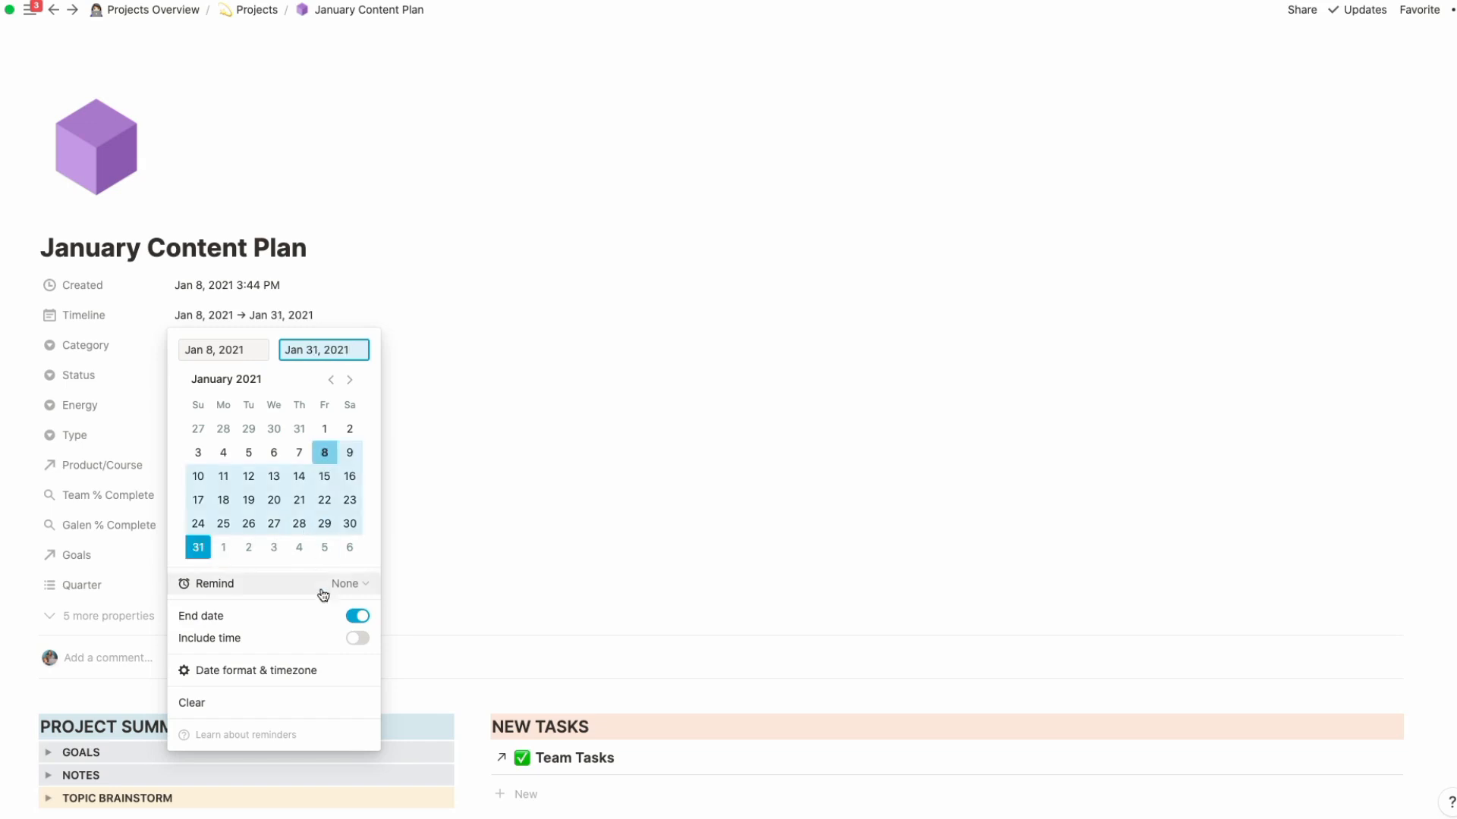
click(477, 340)
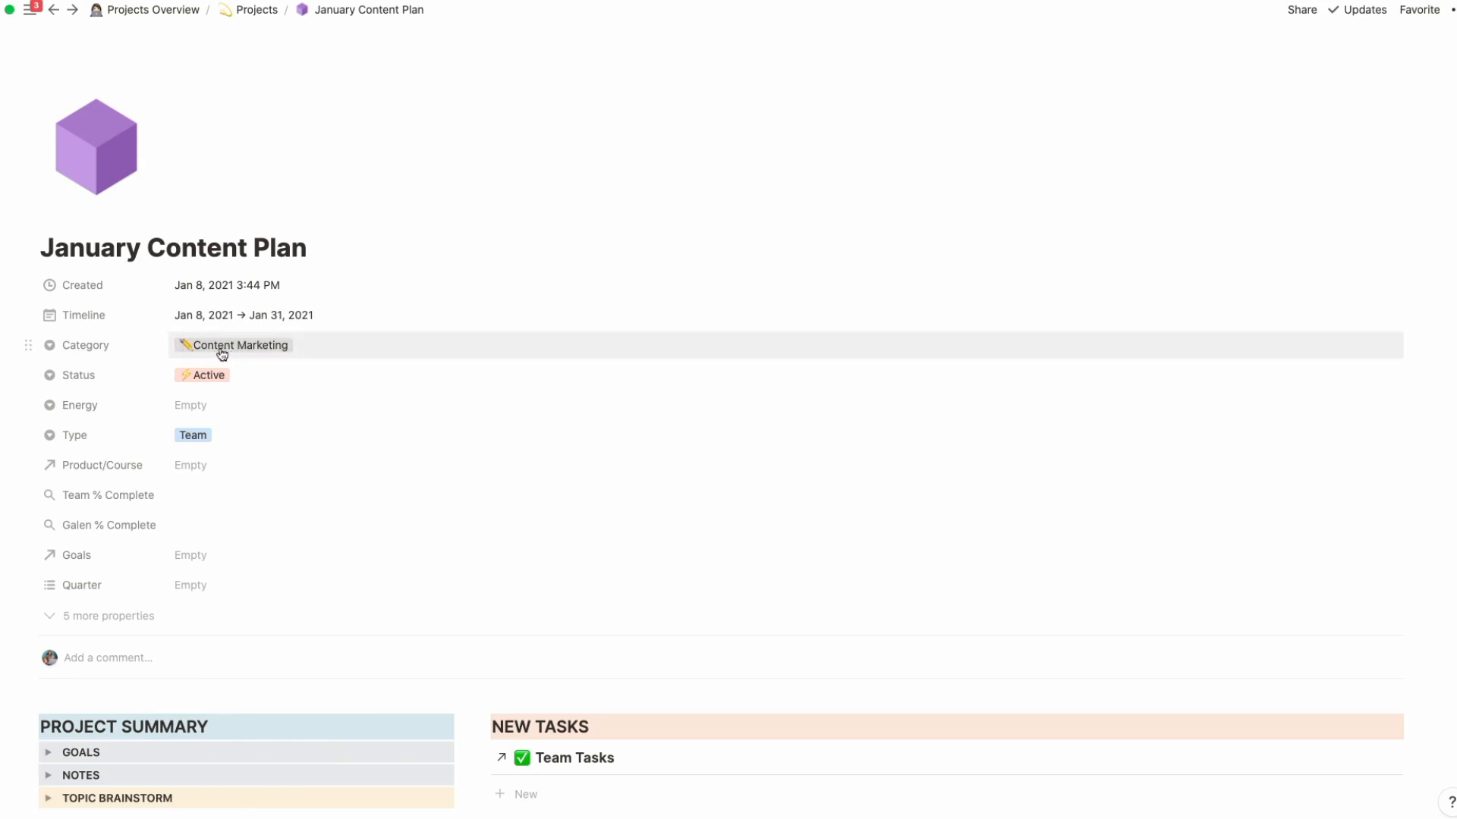
Step: Set the project's Energy property, trying the four-bolt option before settling on the single lightning bolt
click(204, 378)
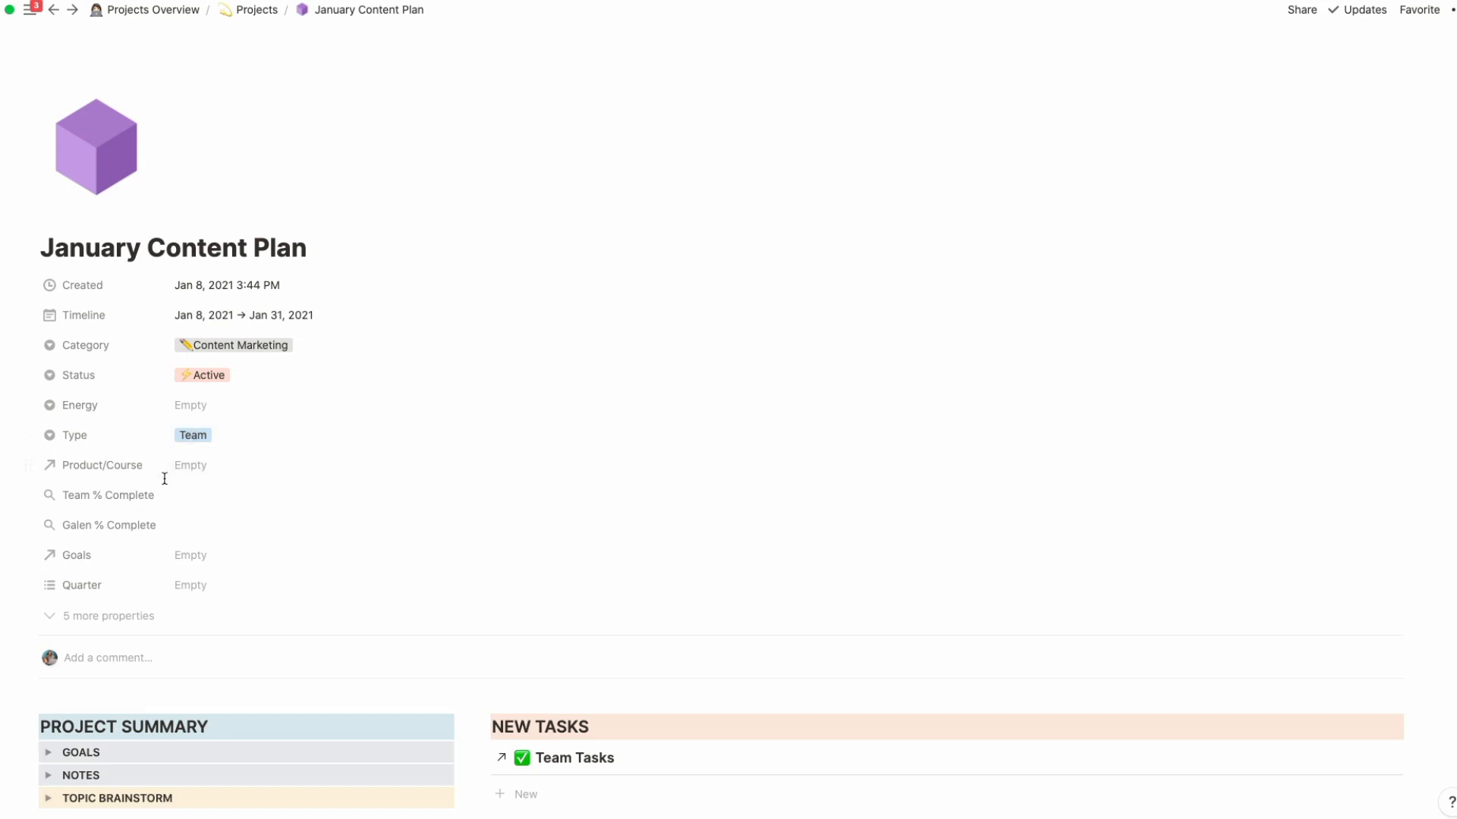
click(196, 410)
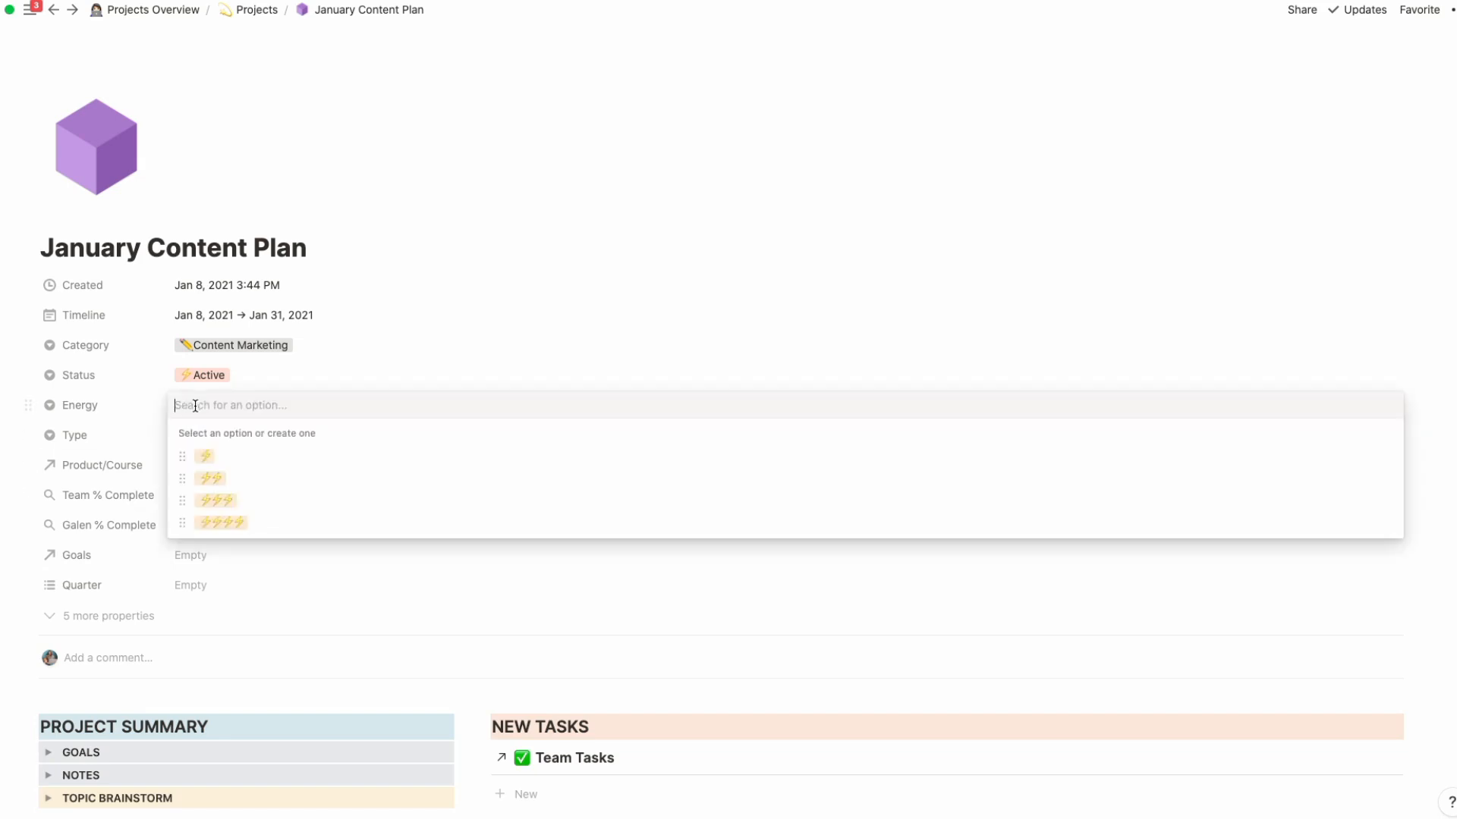
click(231, 527)
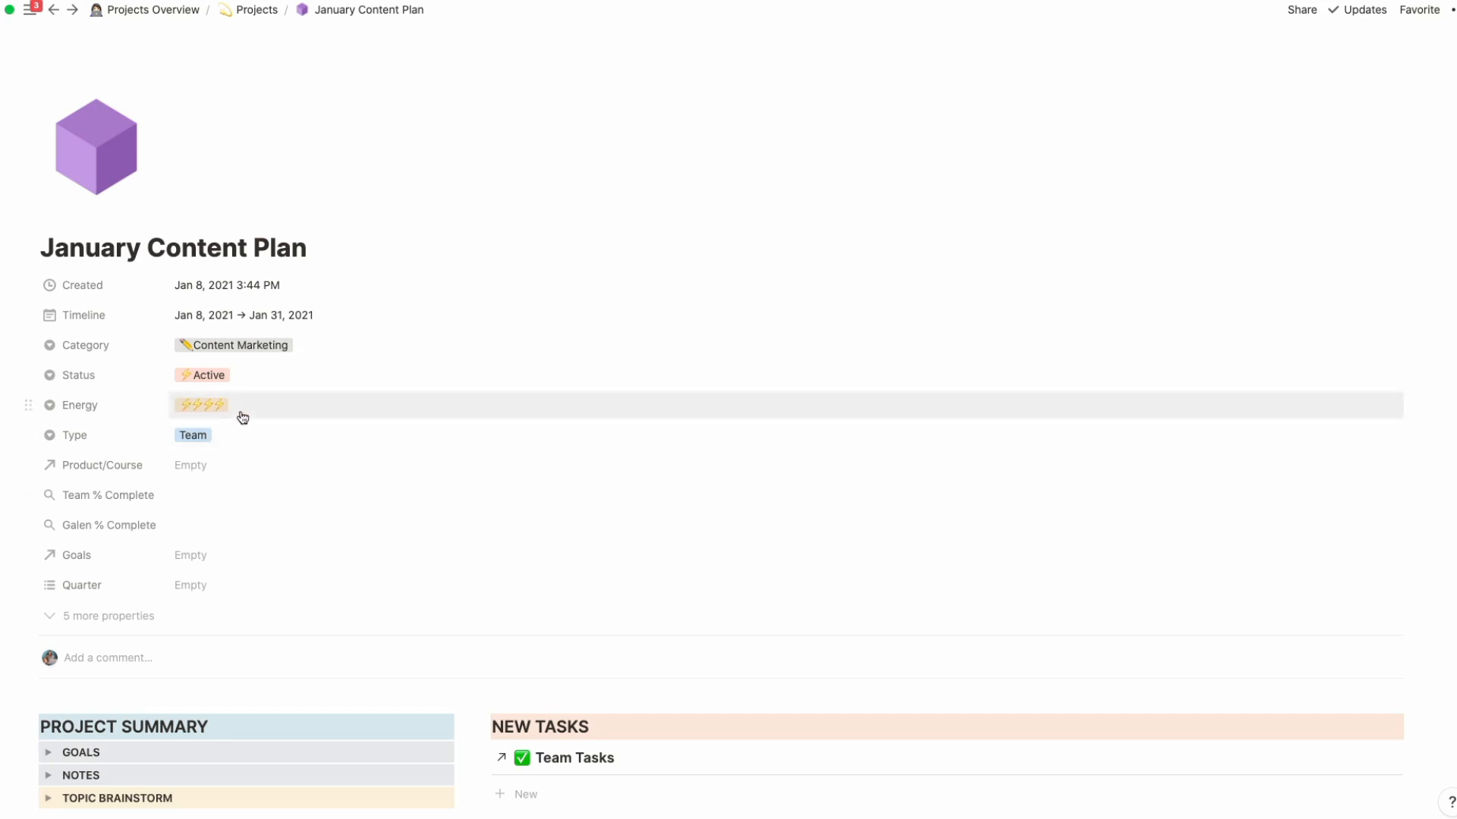
click(211, 406)
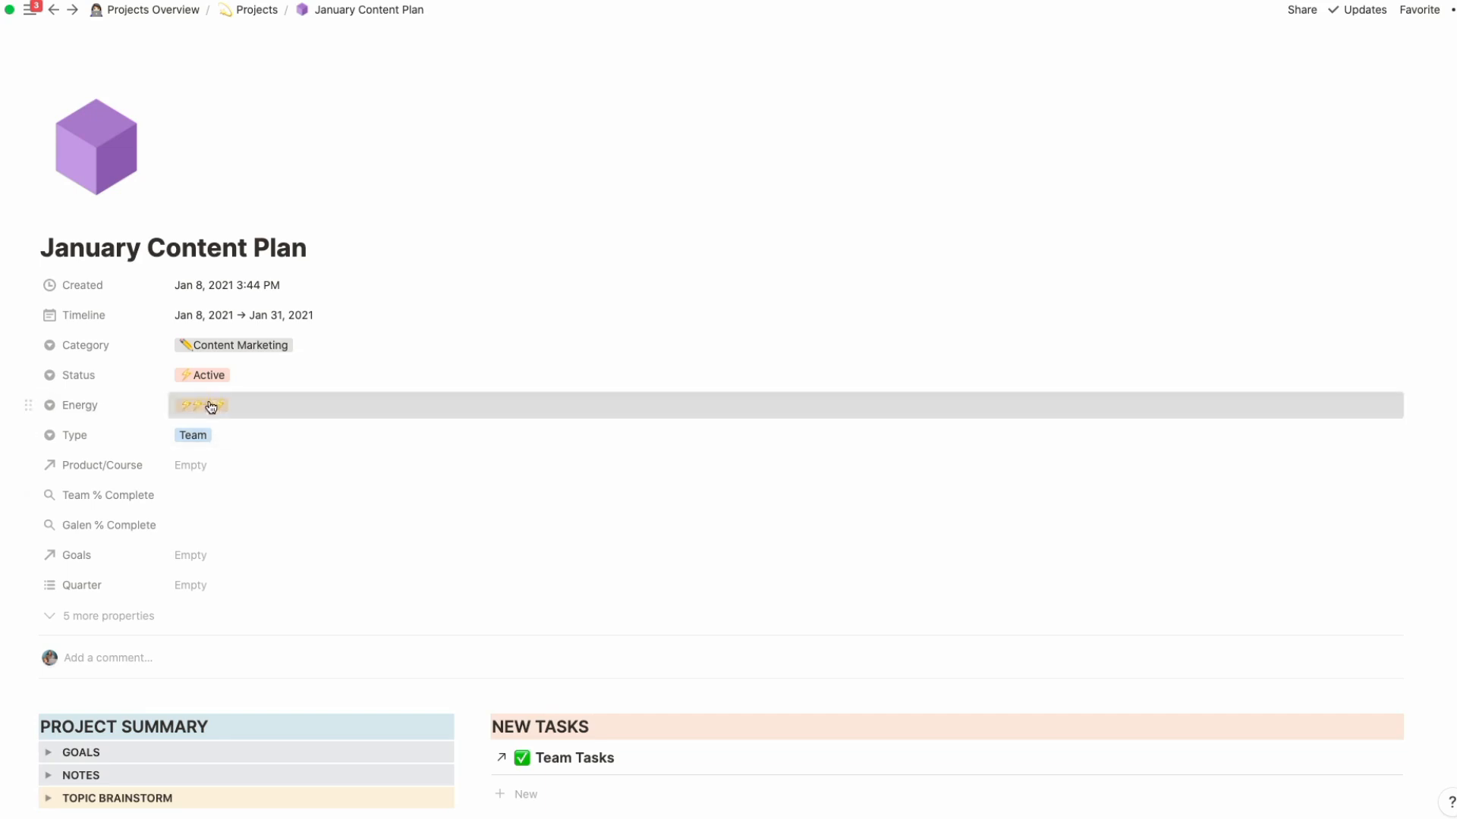
click(213, 459)
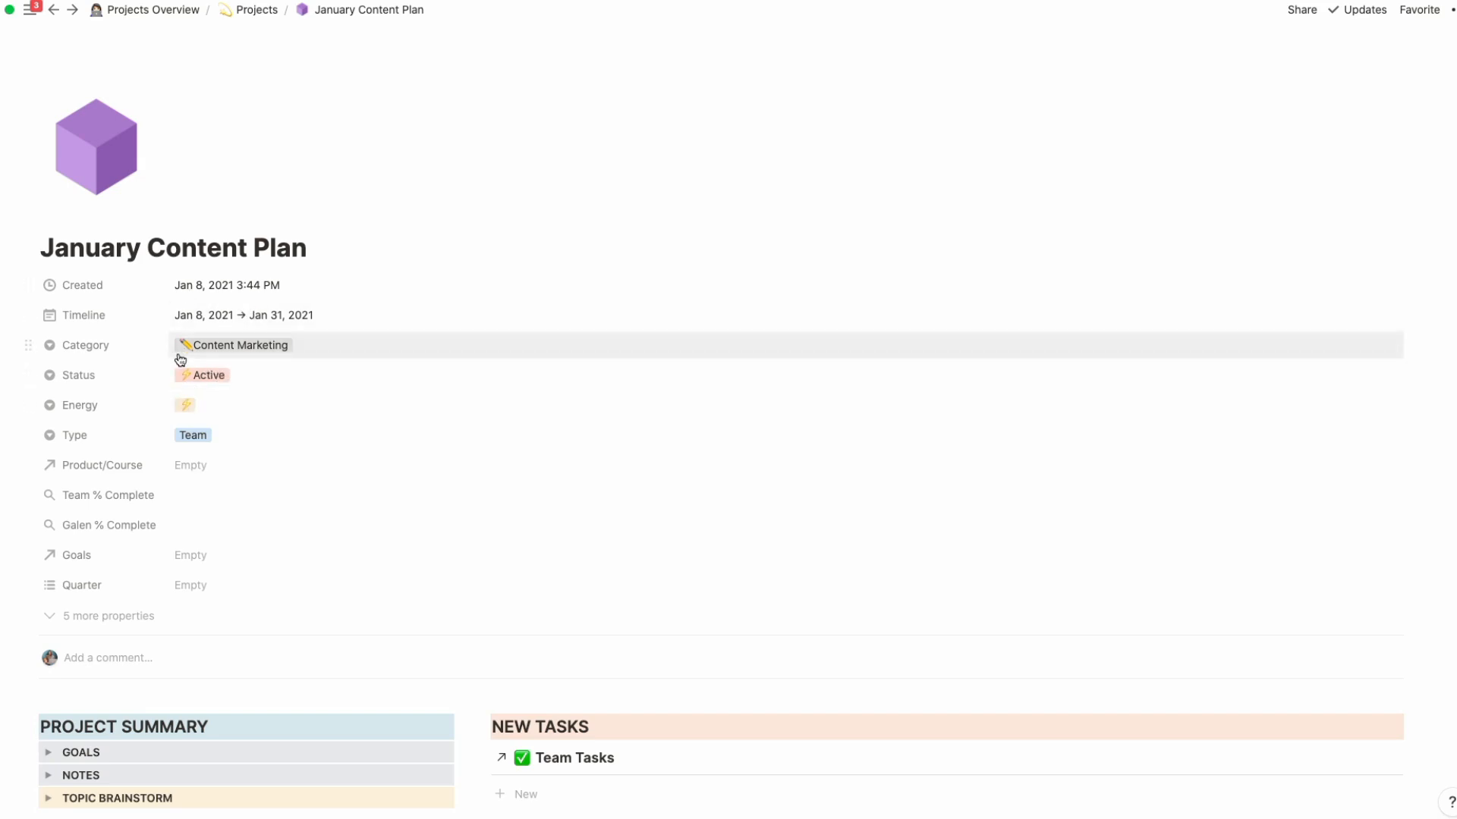
Step: Reveal the project page's hidden properties and review the full property list, including the task, topic and content relations
scroll(91, 624, down, 5)
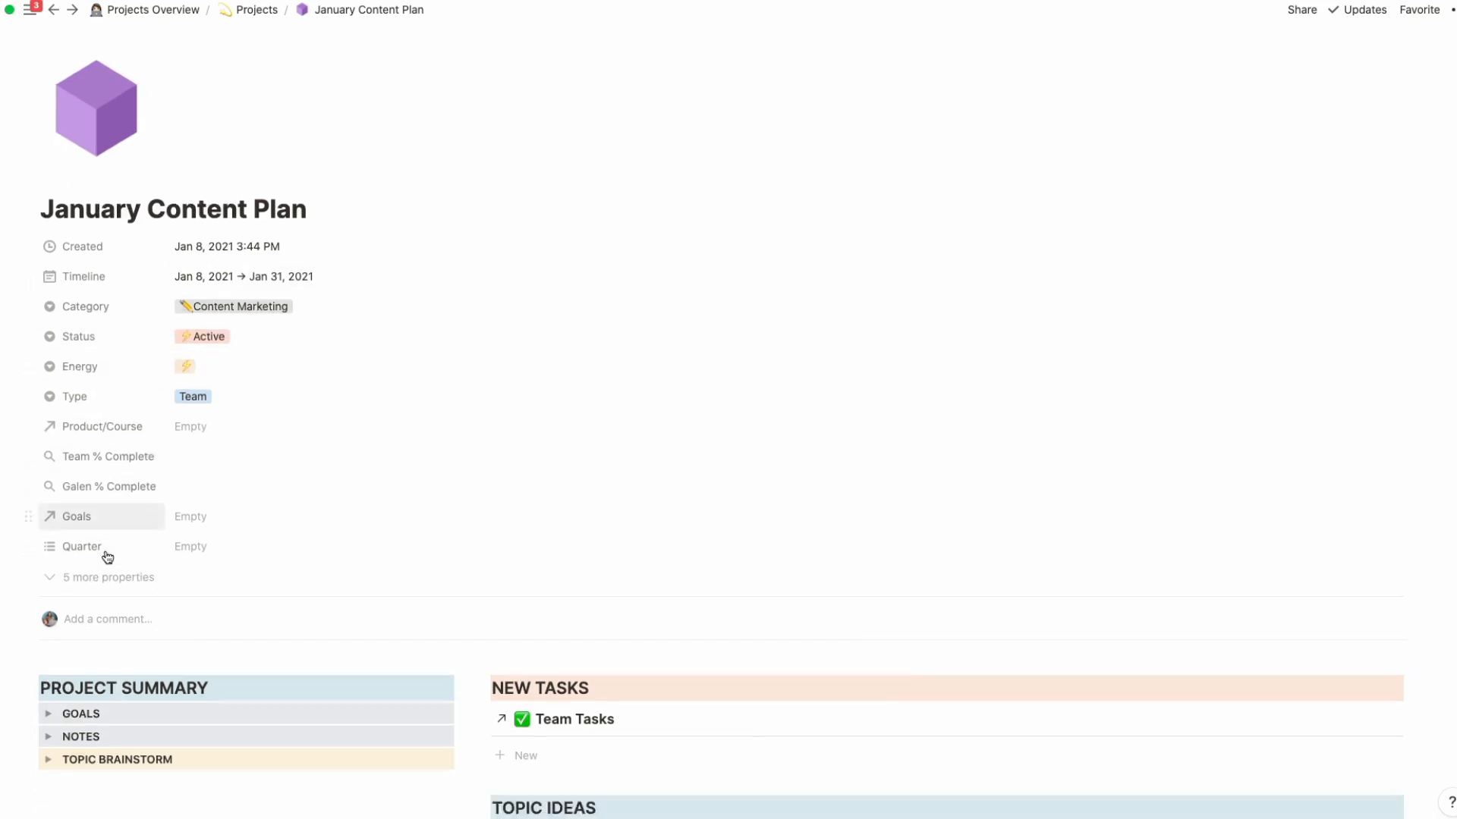
click(104, 426)
scroll(122, 398, down, 1)
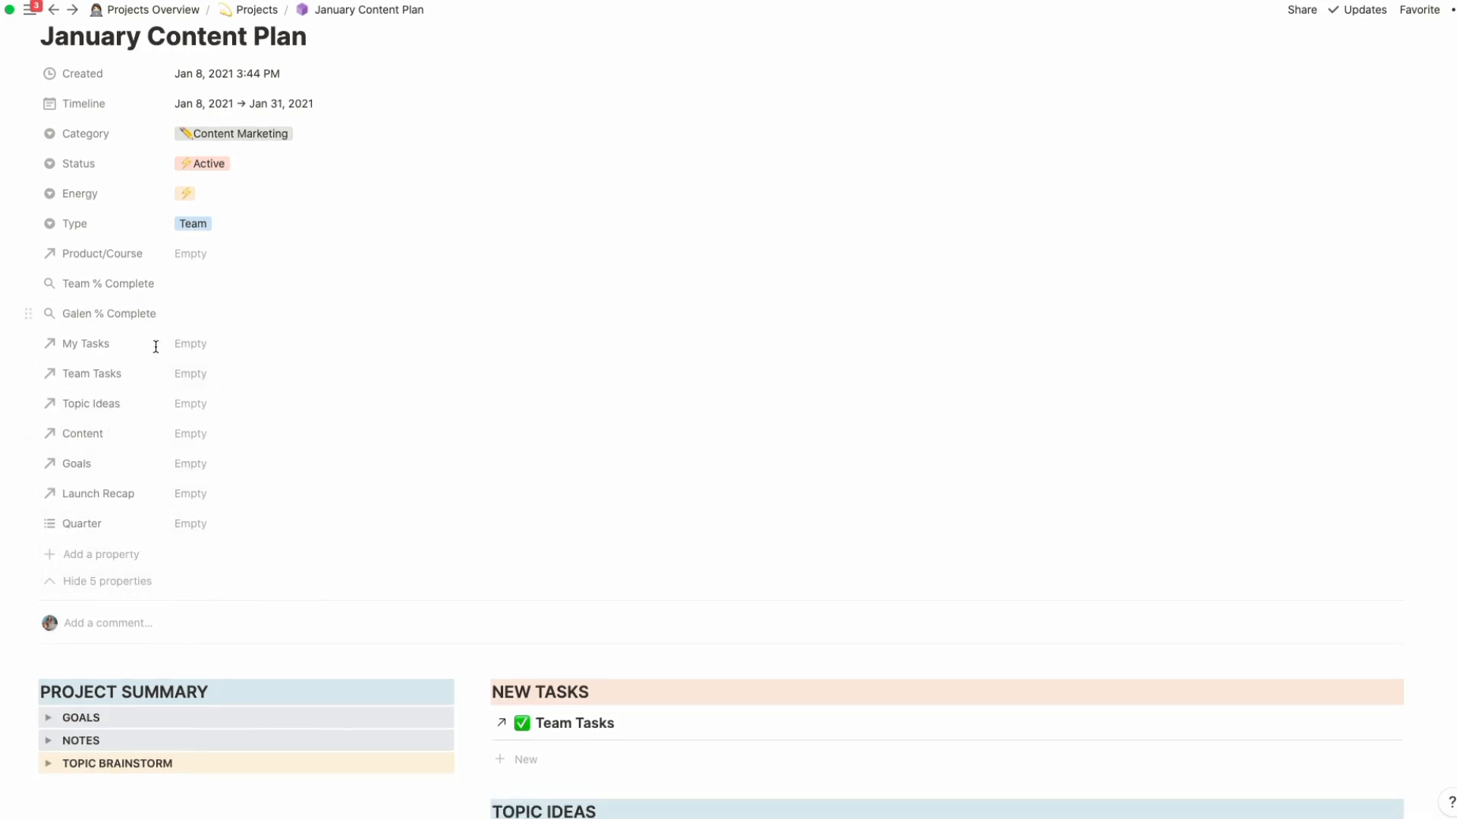
scroll(156, 349, up, 1)
scroll(157, 352, up, 2)
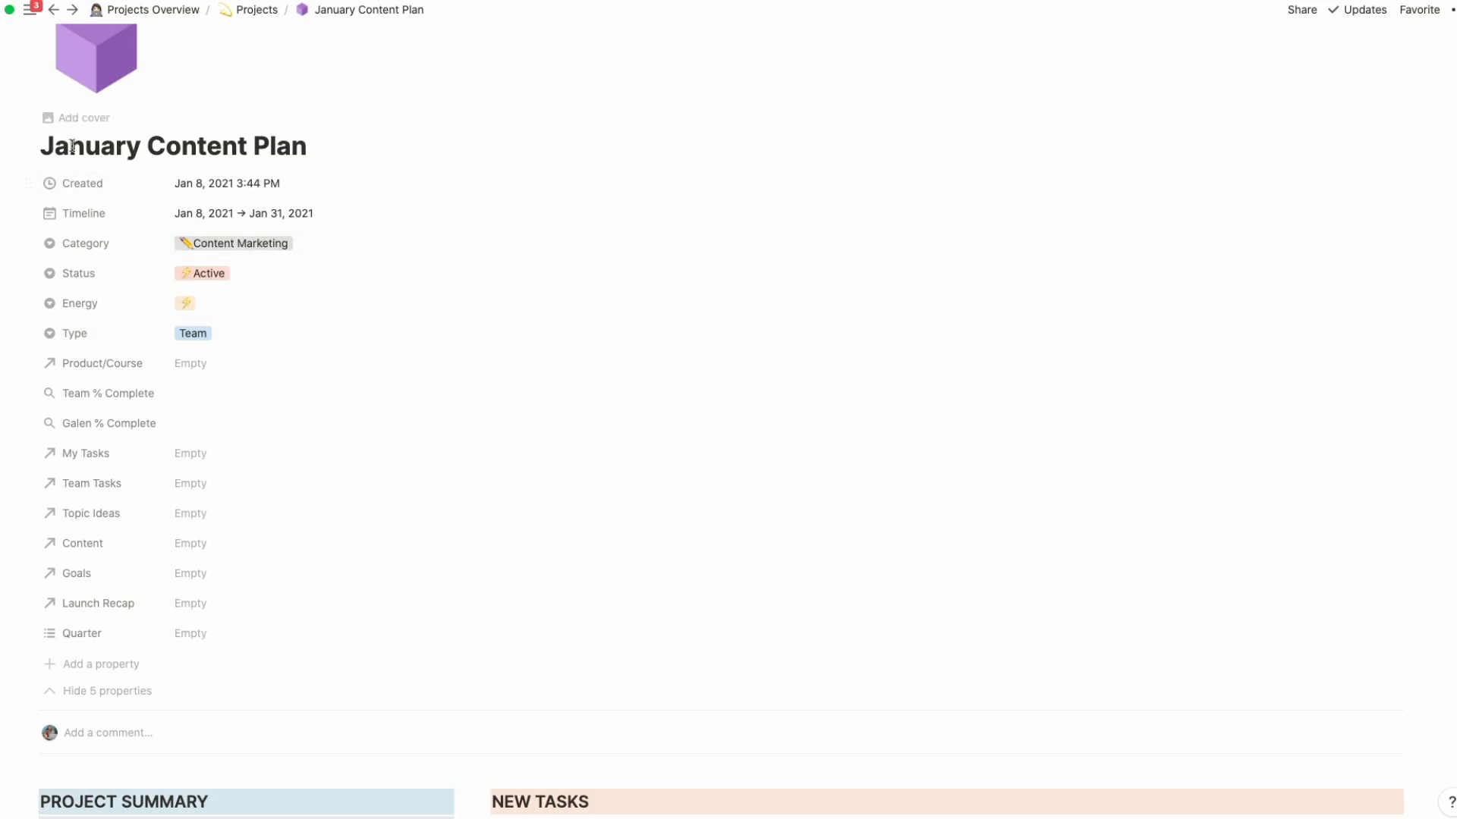
scroll(229, 390, down, 2)
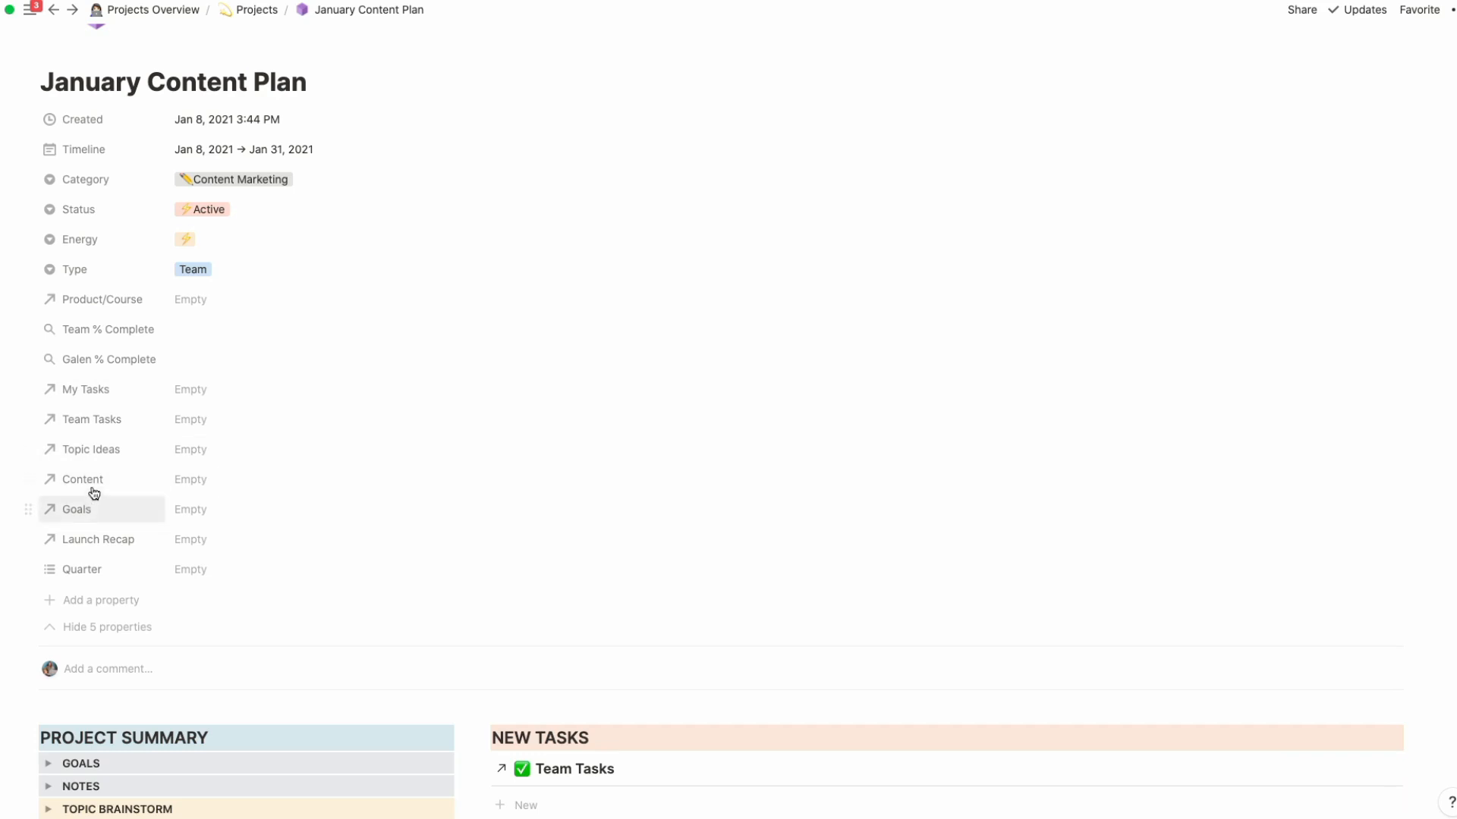
scroll(188, 483, down, 1)
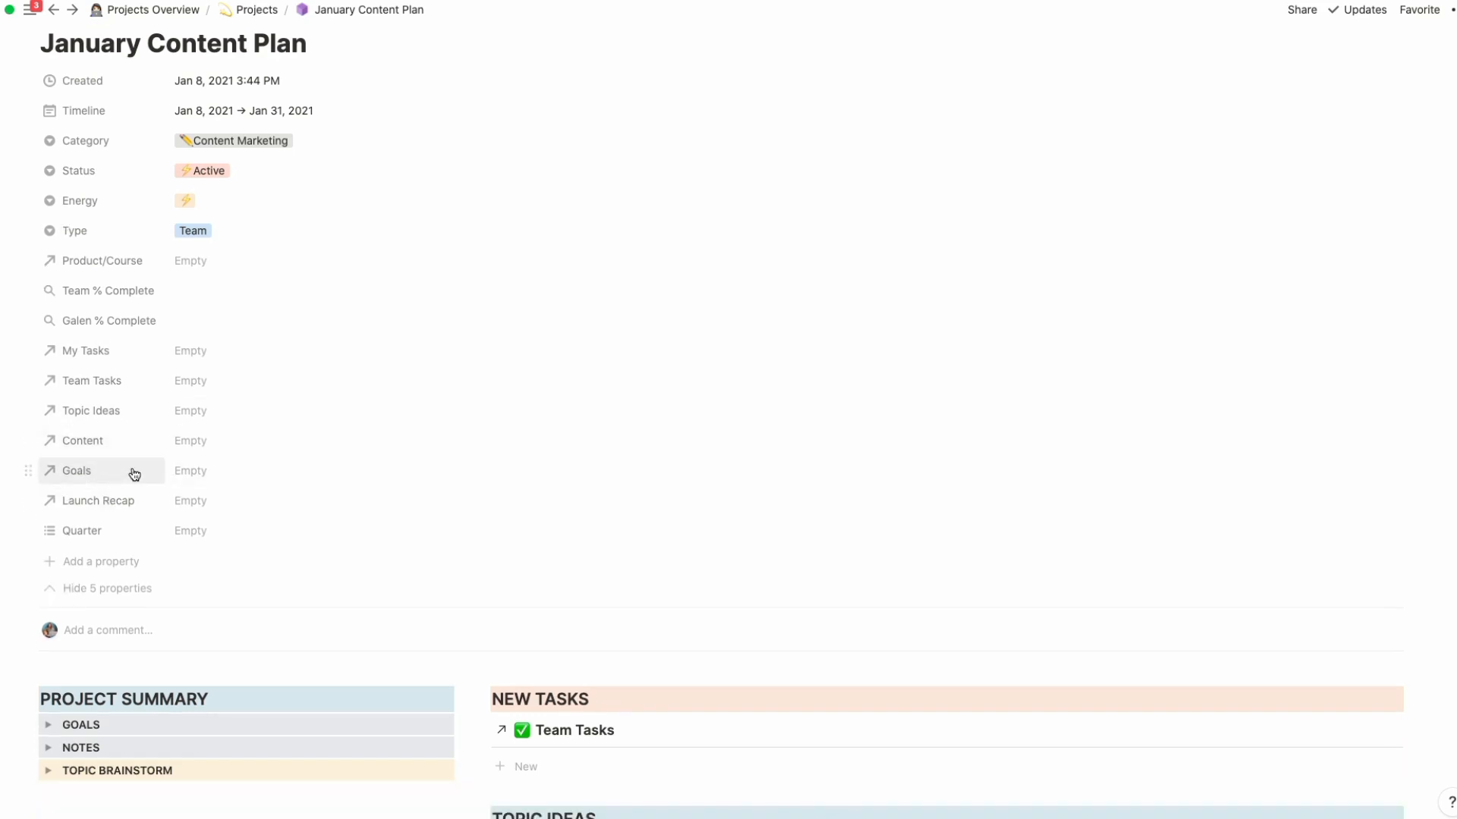
Step: Add a new text property below Quarter, looking through the available basic and advanced property types
click(104, 570)
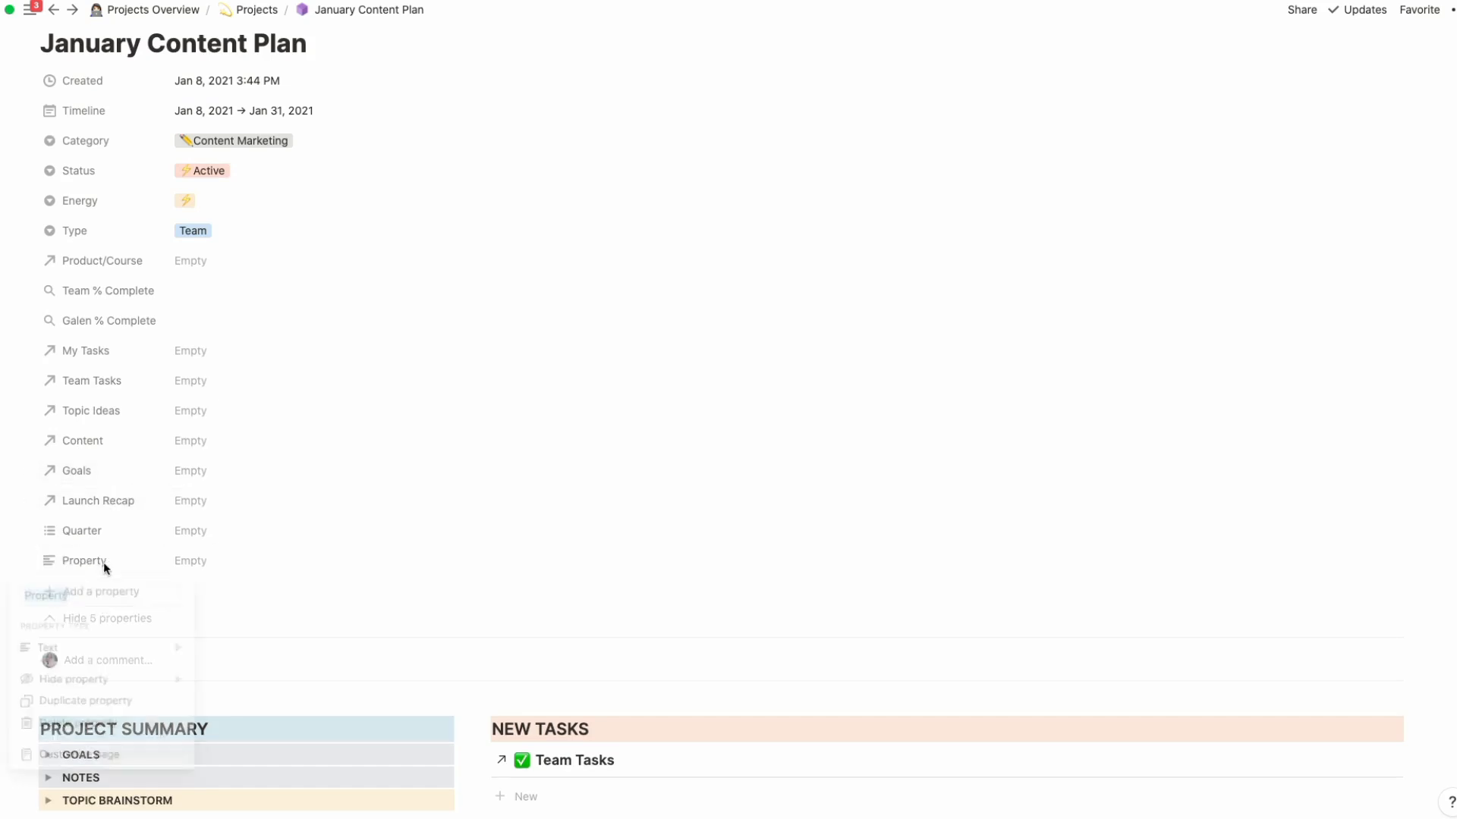
mouse_move(81, 654)
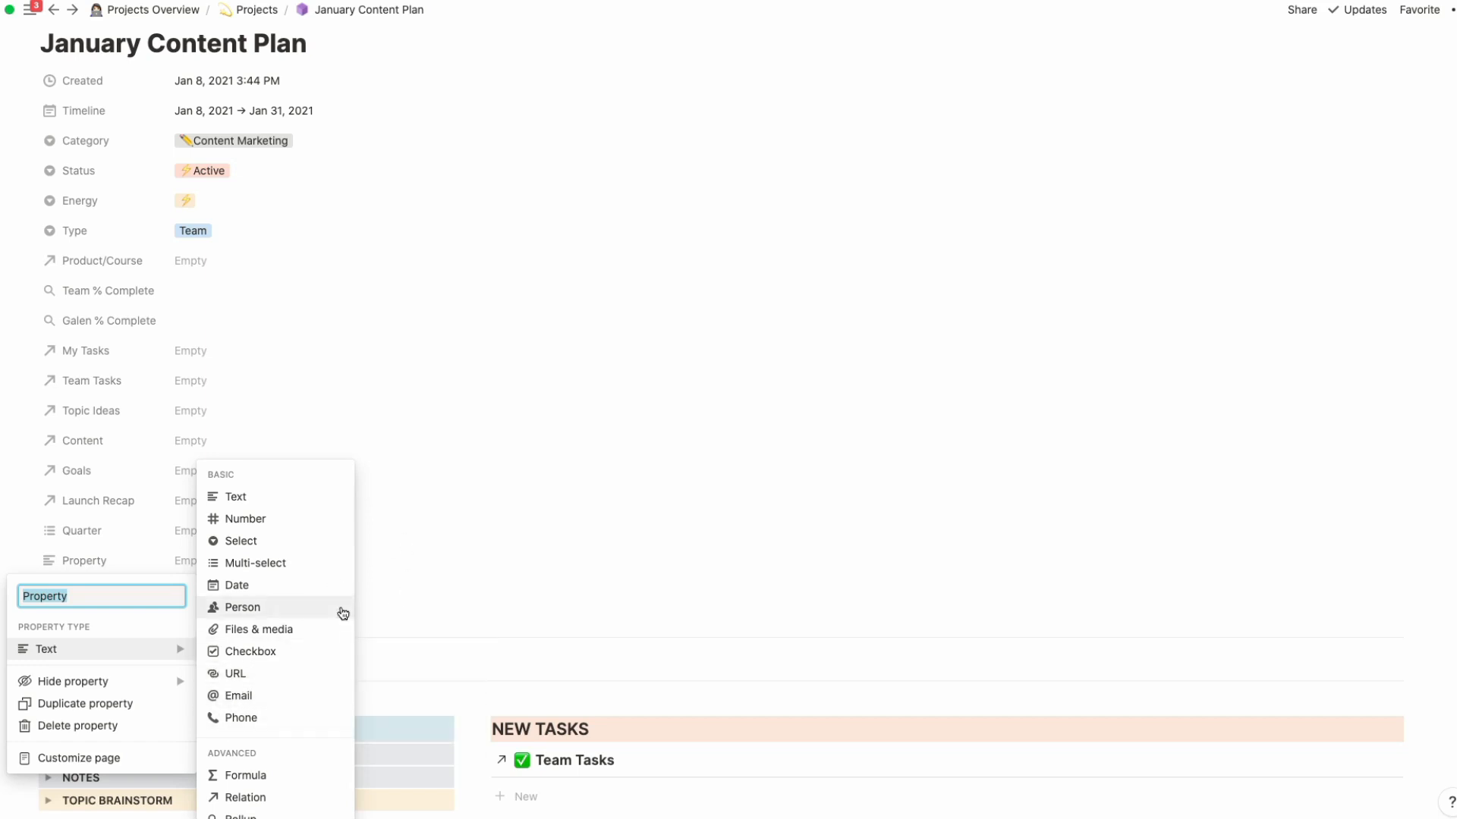
click(460, 543)
scroll(159, 561, up, 1)
scroll(162, 562, up, 4)
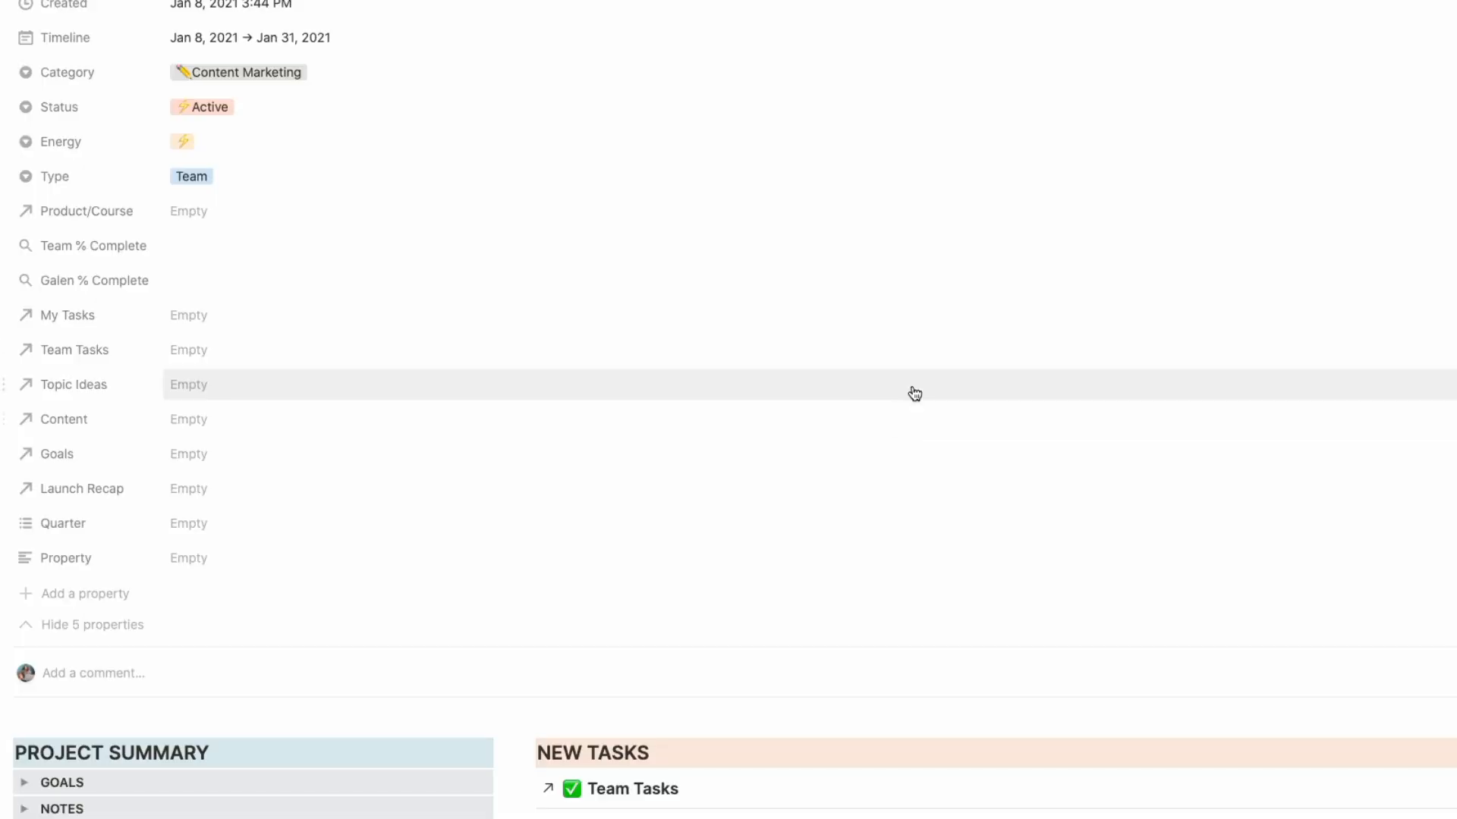
Step: Expand the Goals, Notes and Topic Brainstorm toggles in the Project Summary section
scroll(907, 396, down, 2)
scroll(899, 399, down, 5)
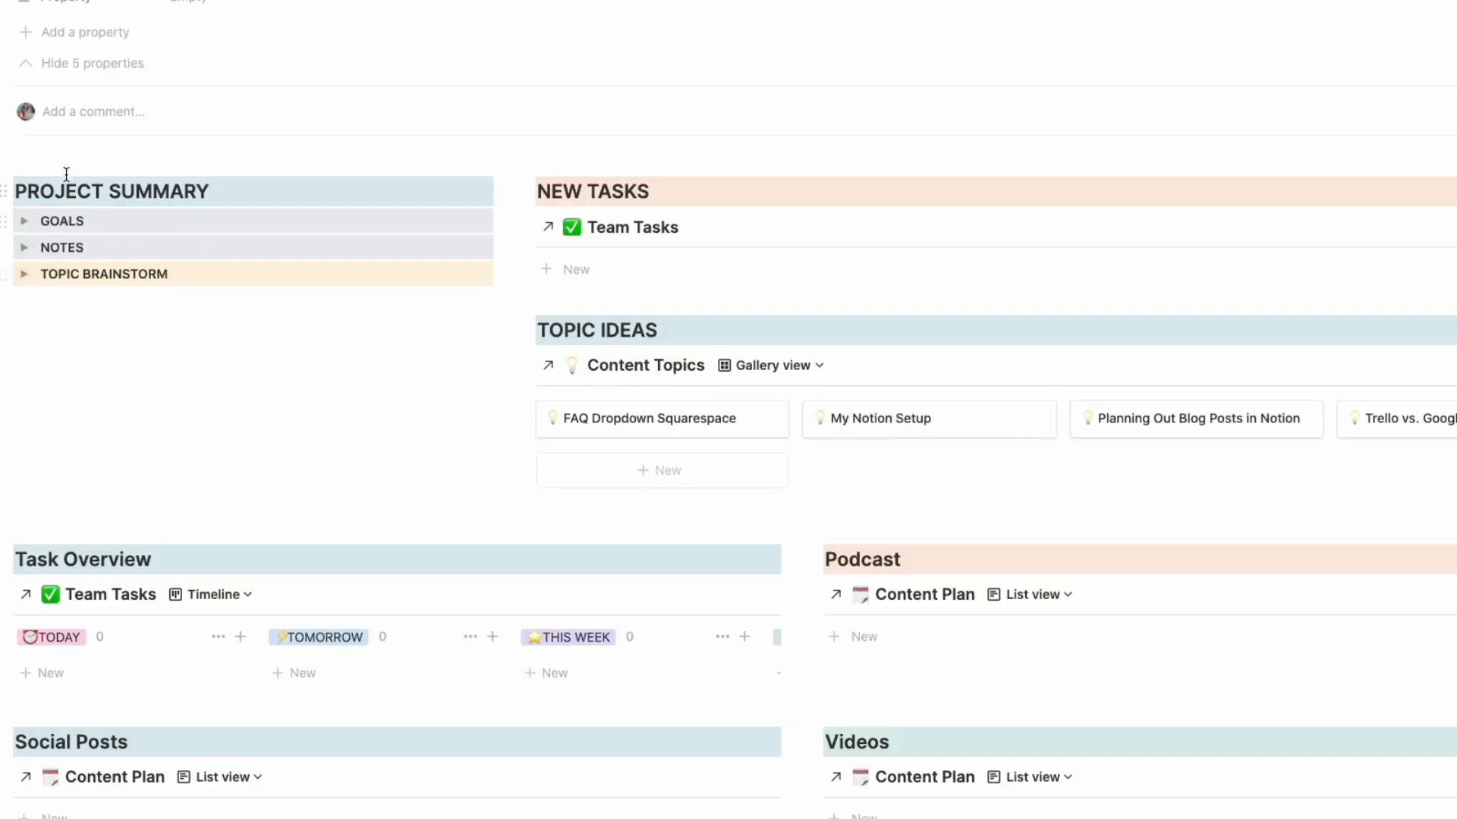
click(24, 221)
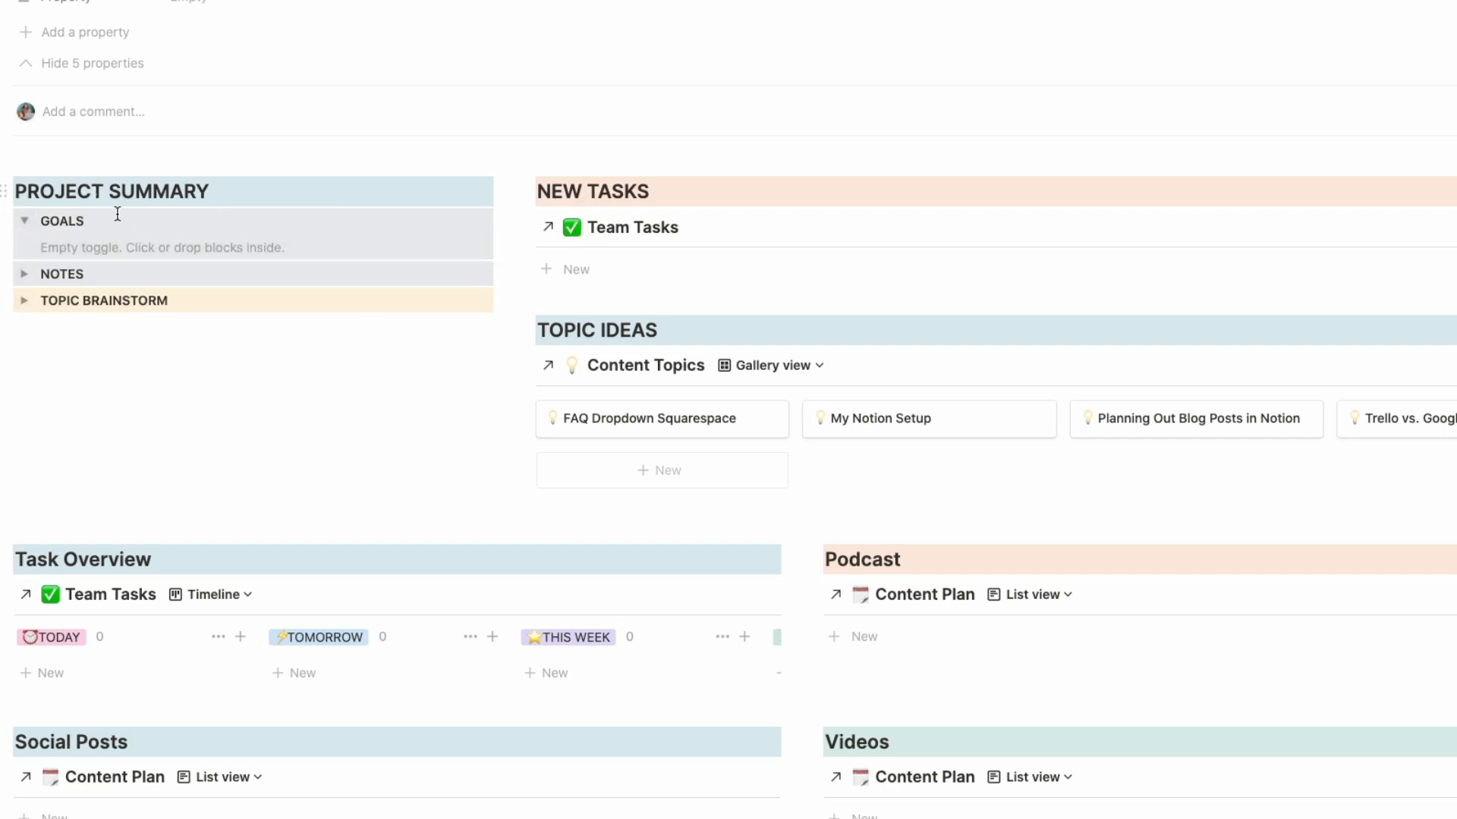
click(25, 275)
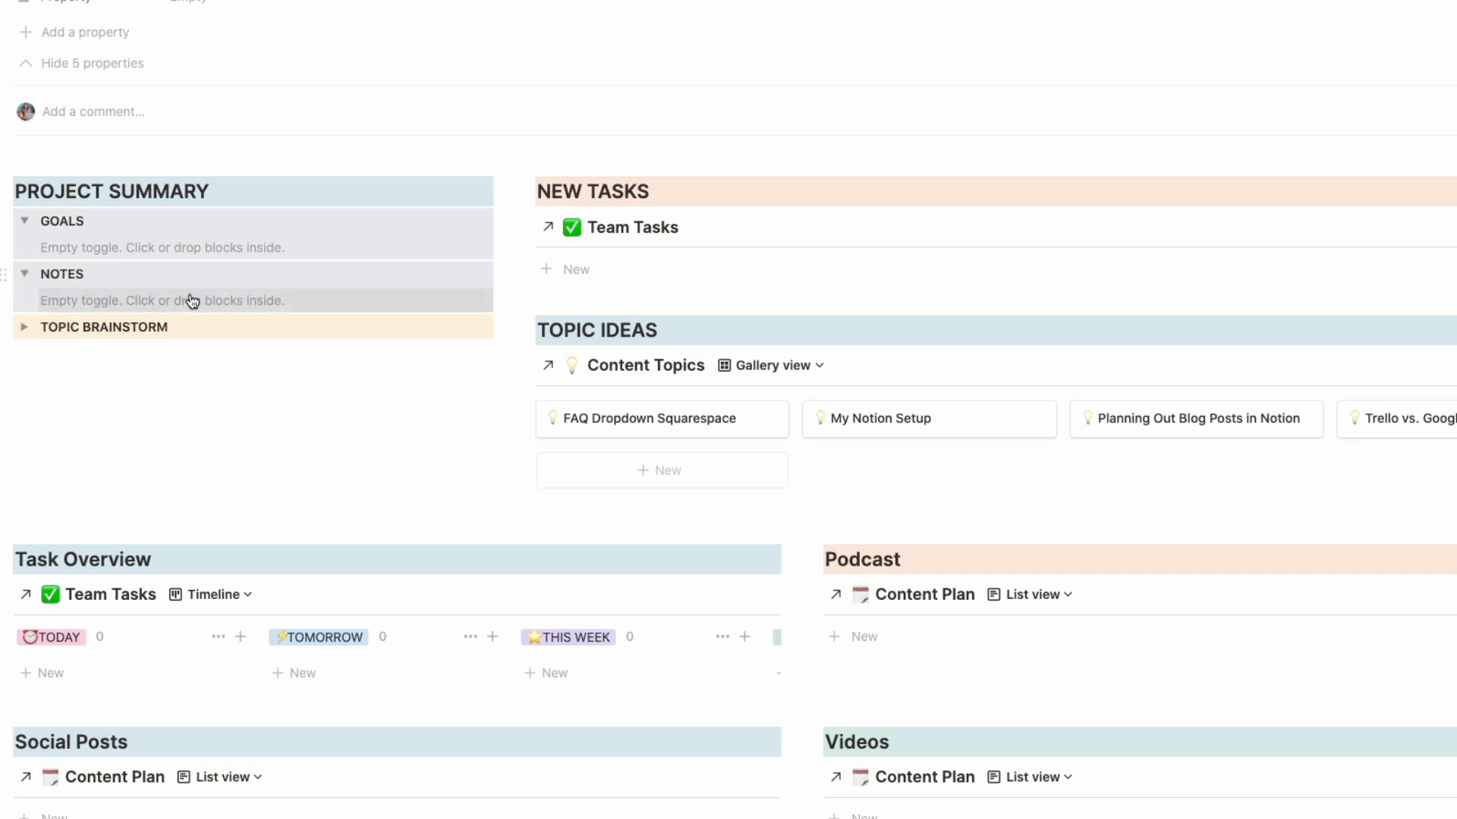
click(23, 327)
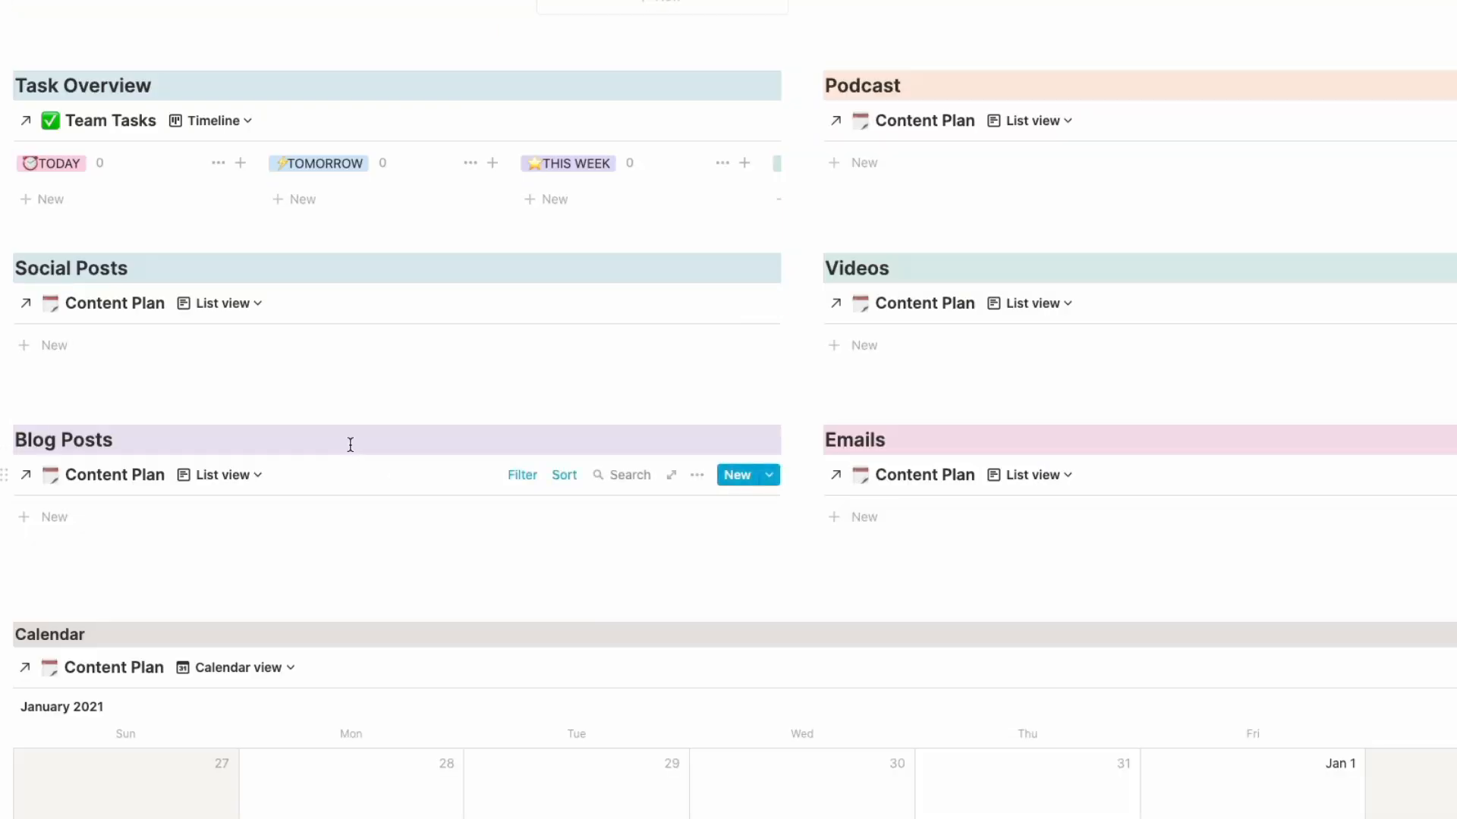
Step: Add a to-do reading "My Content Calendar Setup in Notion" inside the Topic Brainstorm toggle and check it off
scroll(340, 409, up, 8)
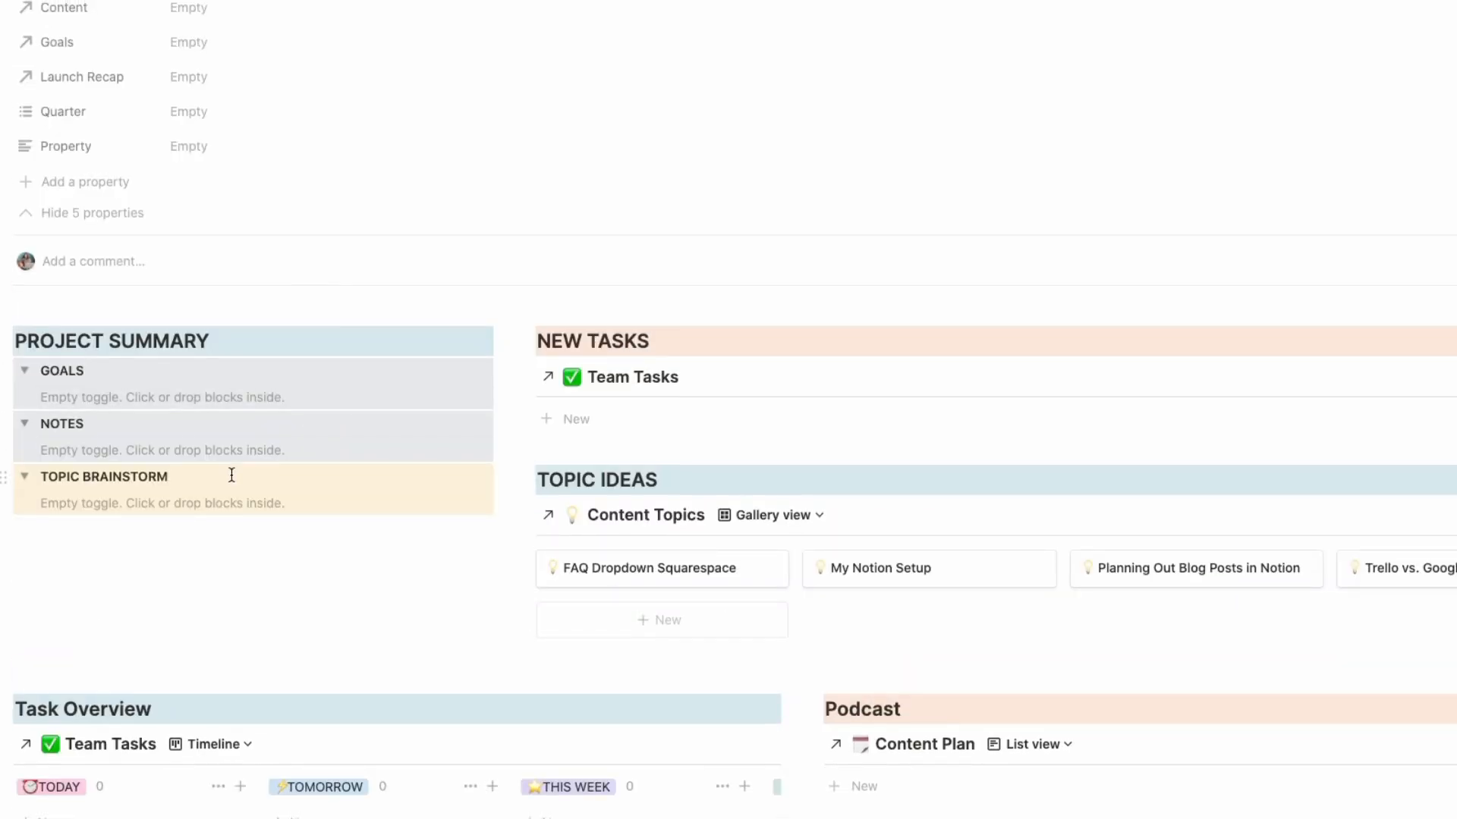
click(194, 506)
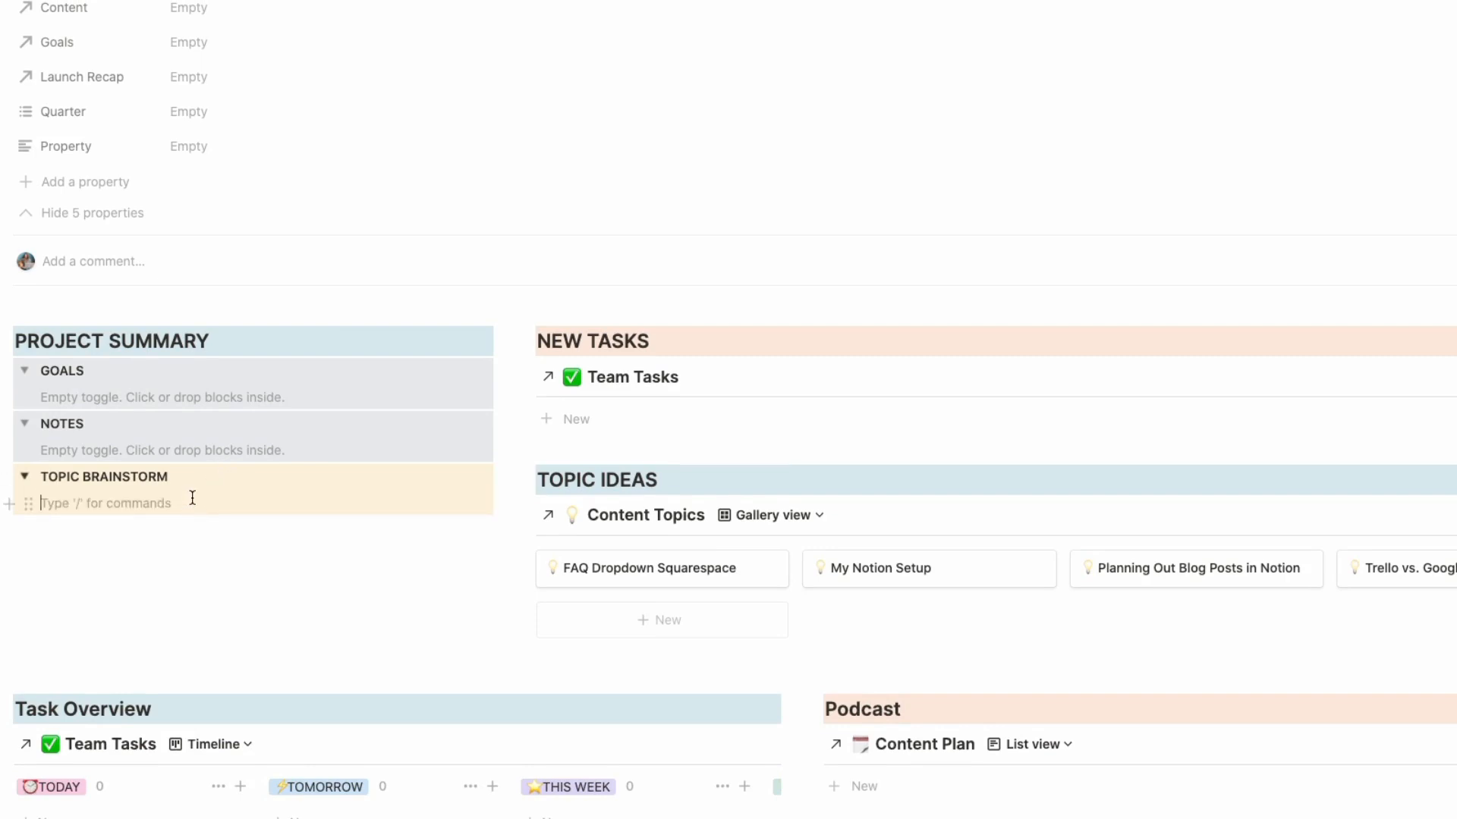
text(- /todo)
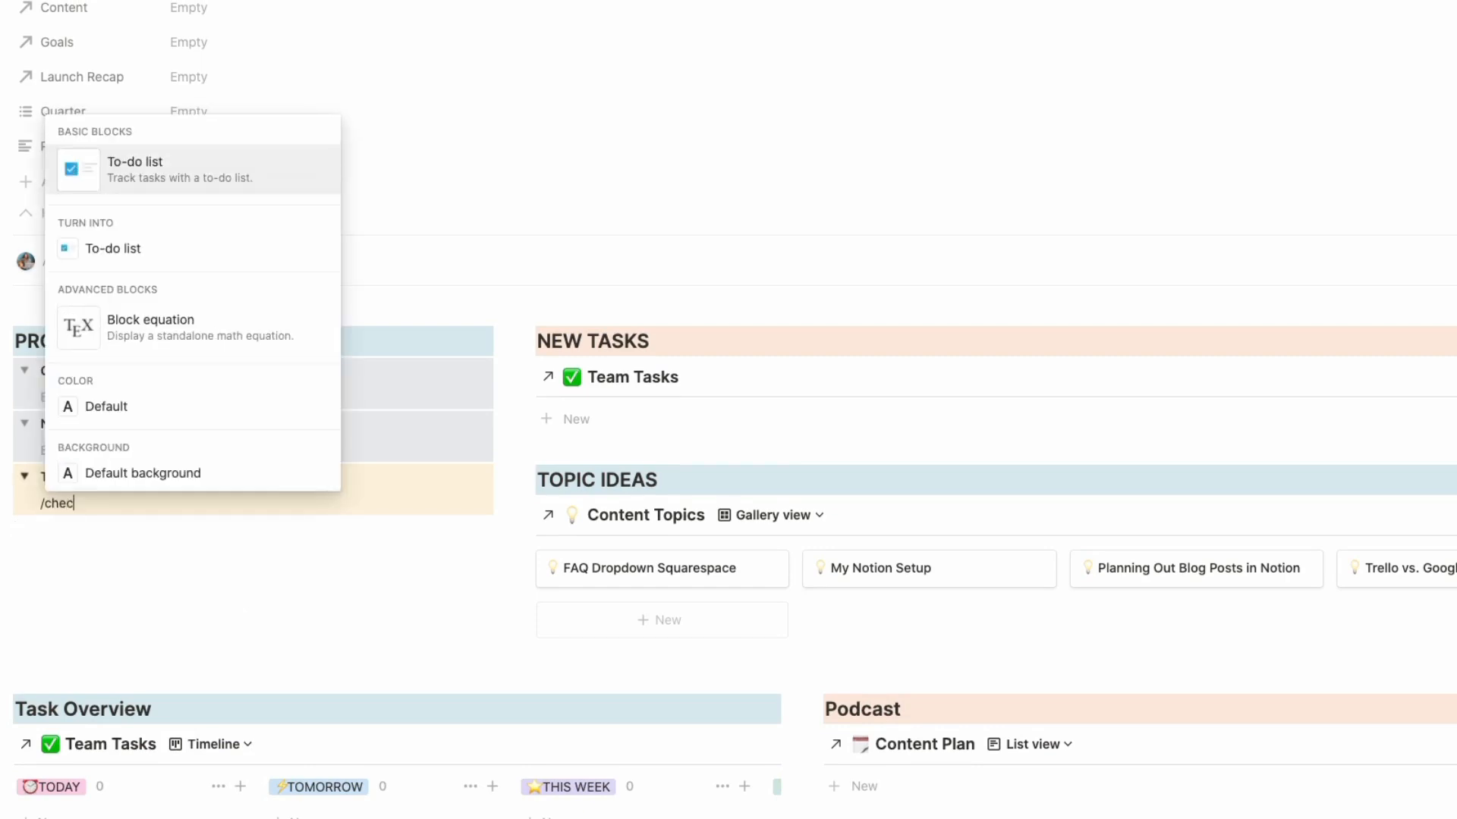
key(Return)
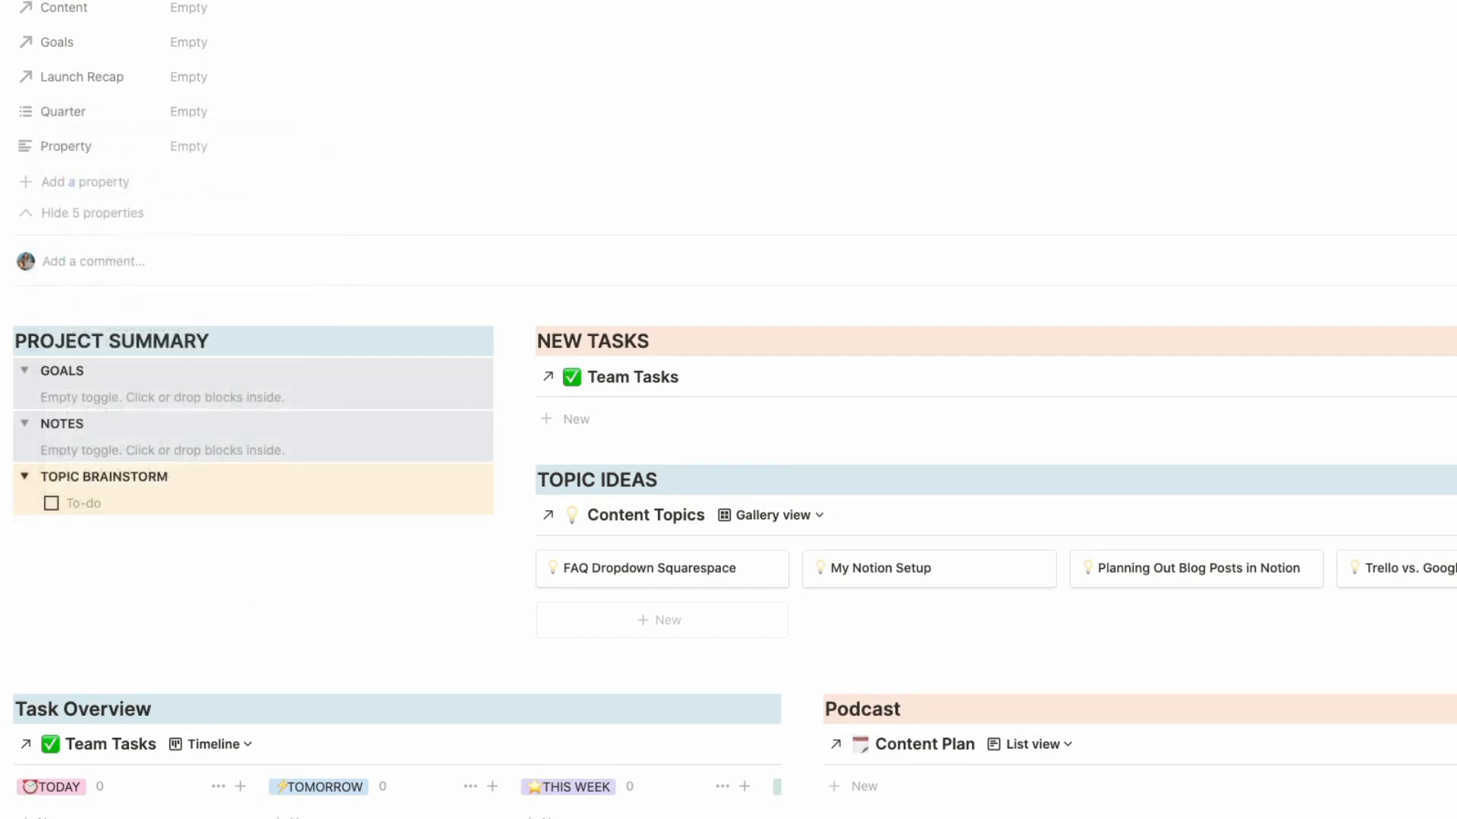
text(My Content Calendar SEtu)
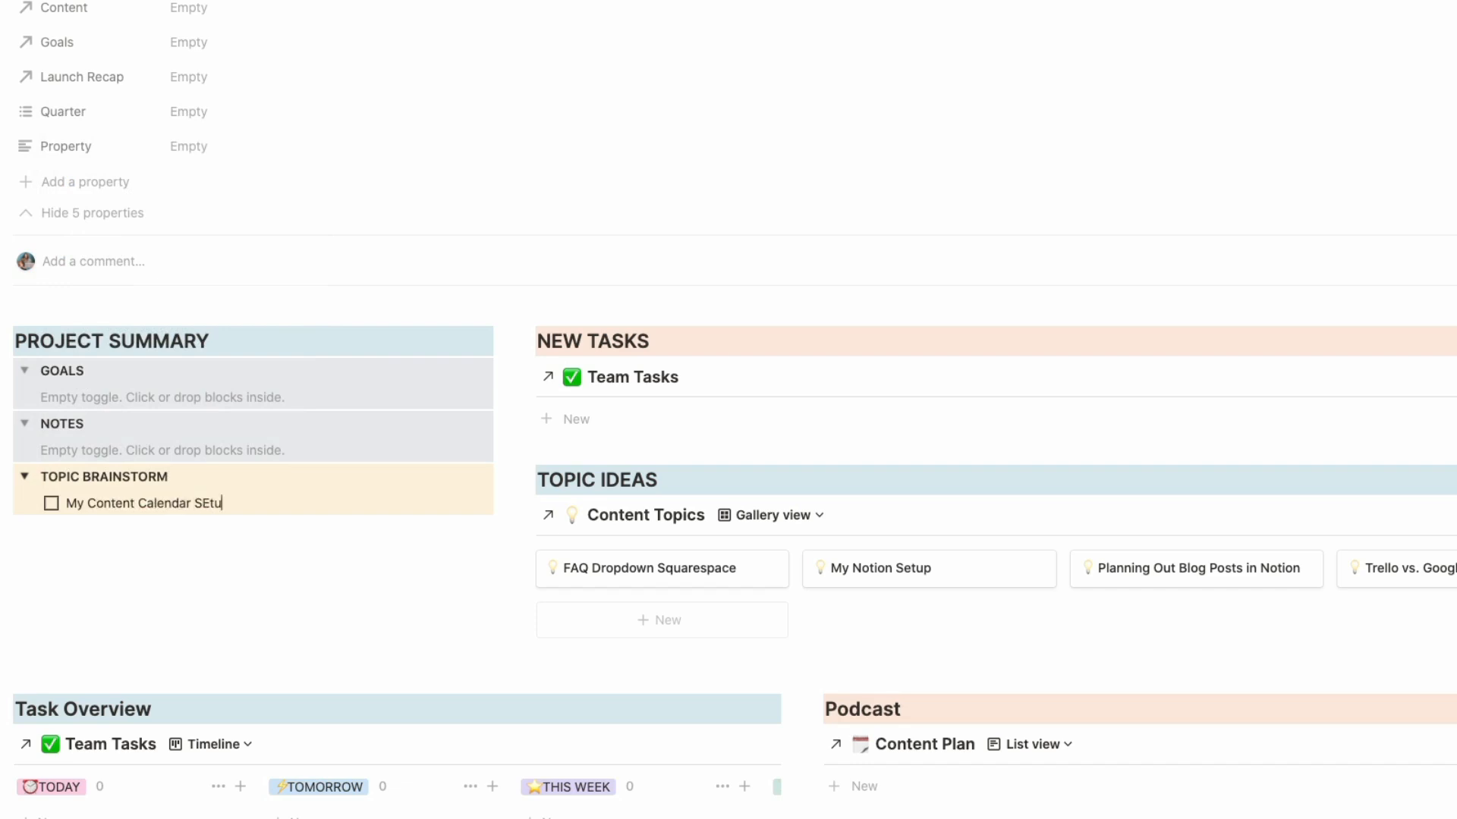
key(BackSpace)
key(BackSpace)
key(BackSpace)
click(235, 560)
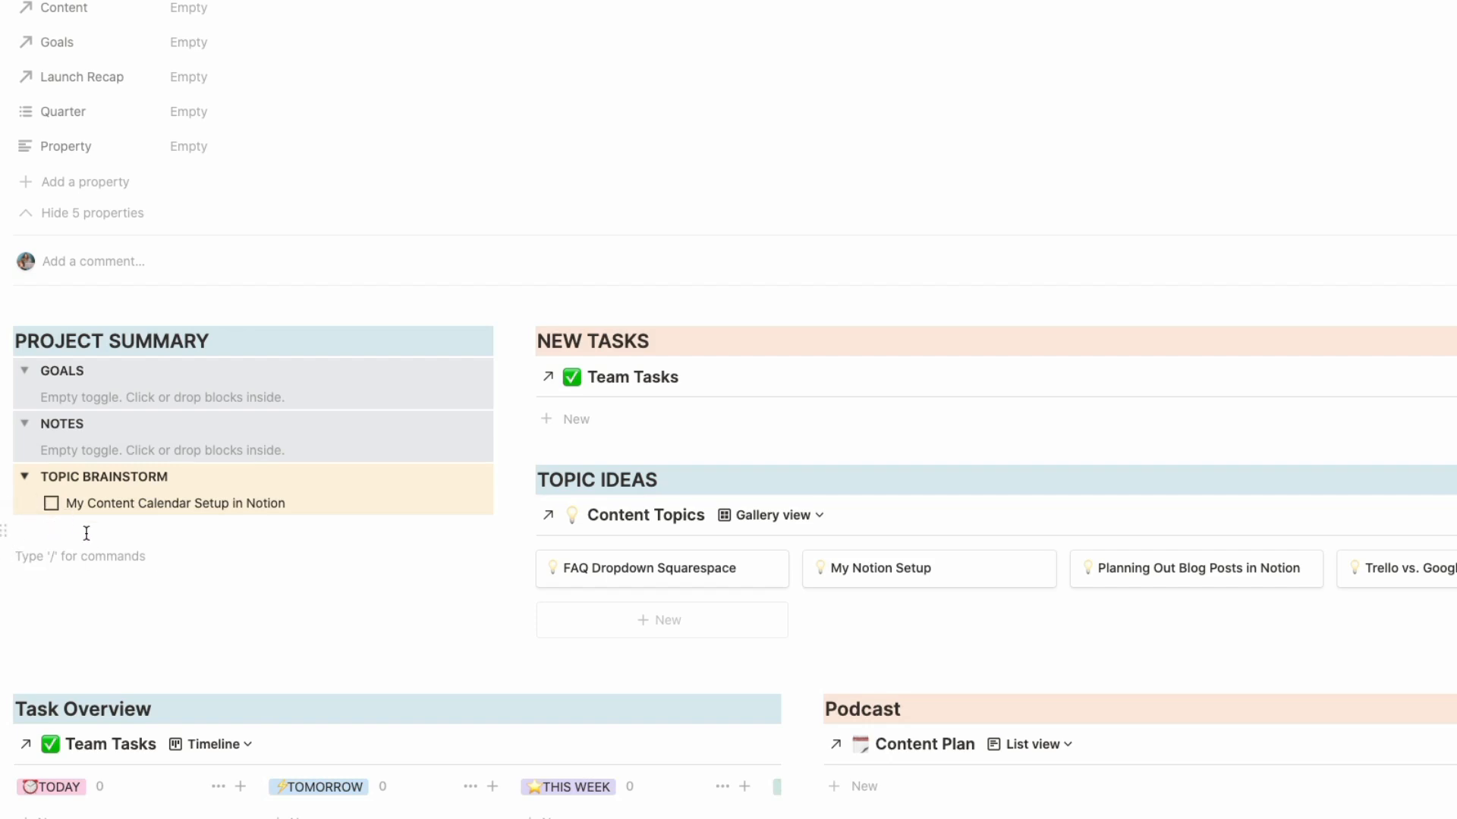
click(51, 504)
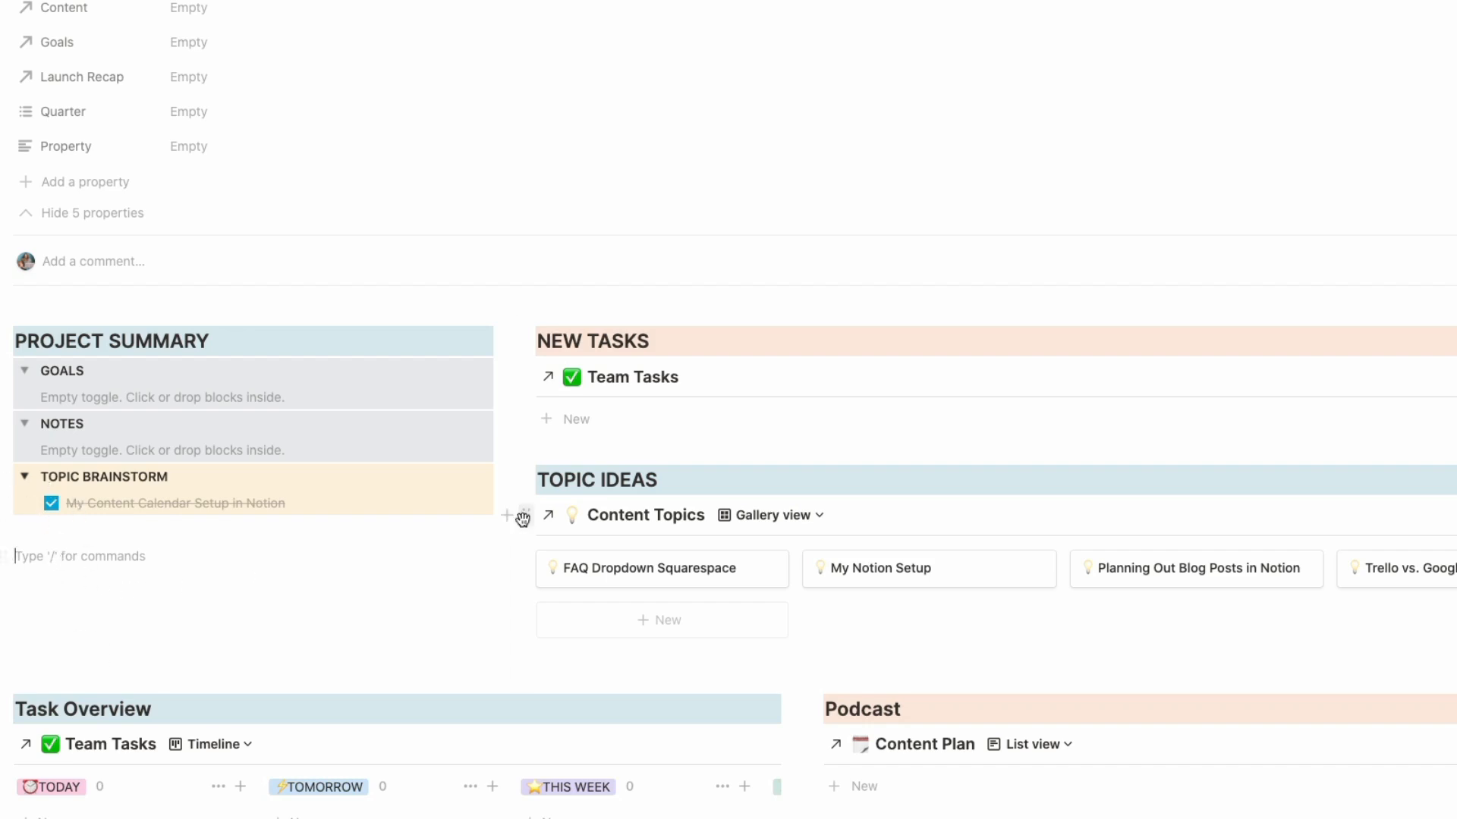
Step: Create a new team task under New Tasks and set its status to In Progress
scroll(514, 531, down, 1)
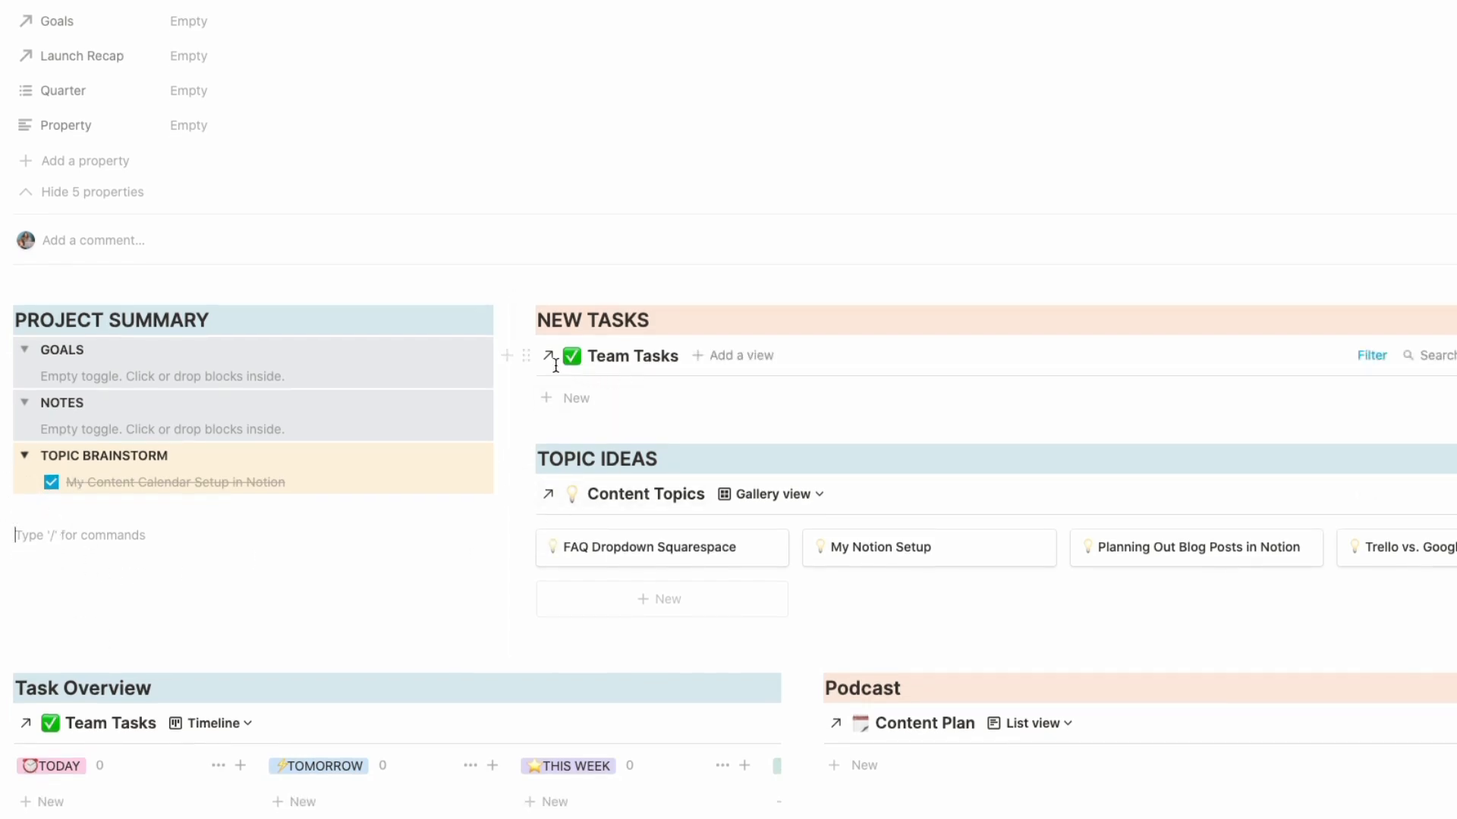
click(580, 404)
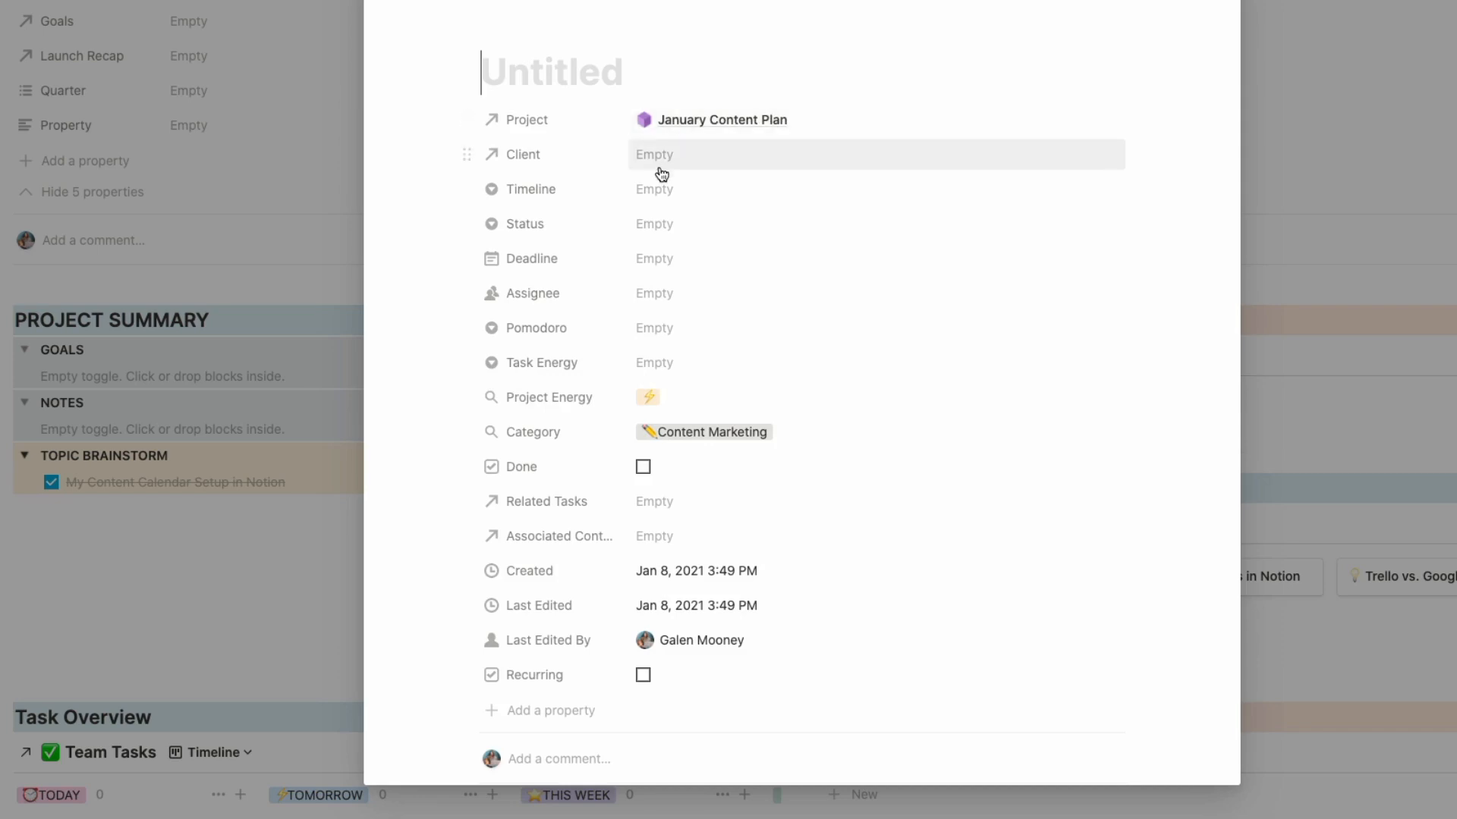
click(659, 236)
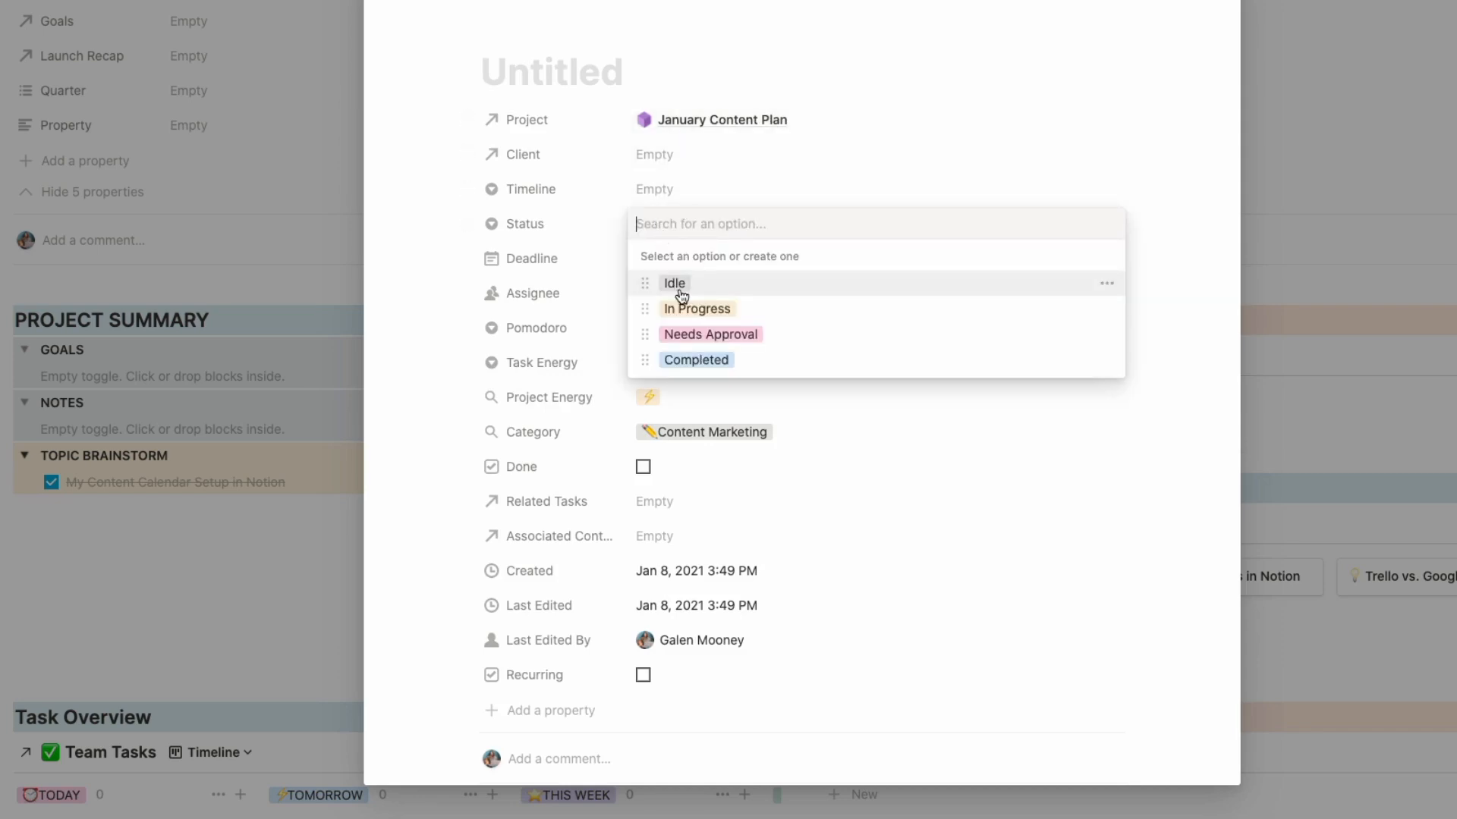
click(667, 313)
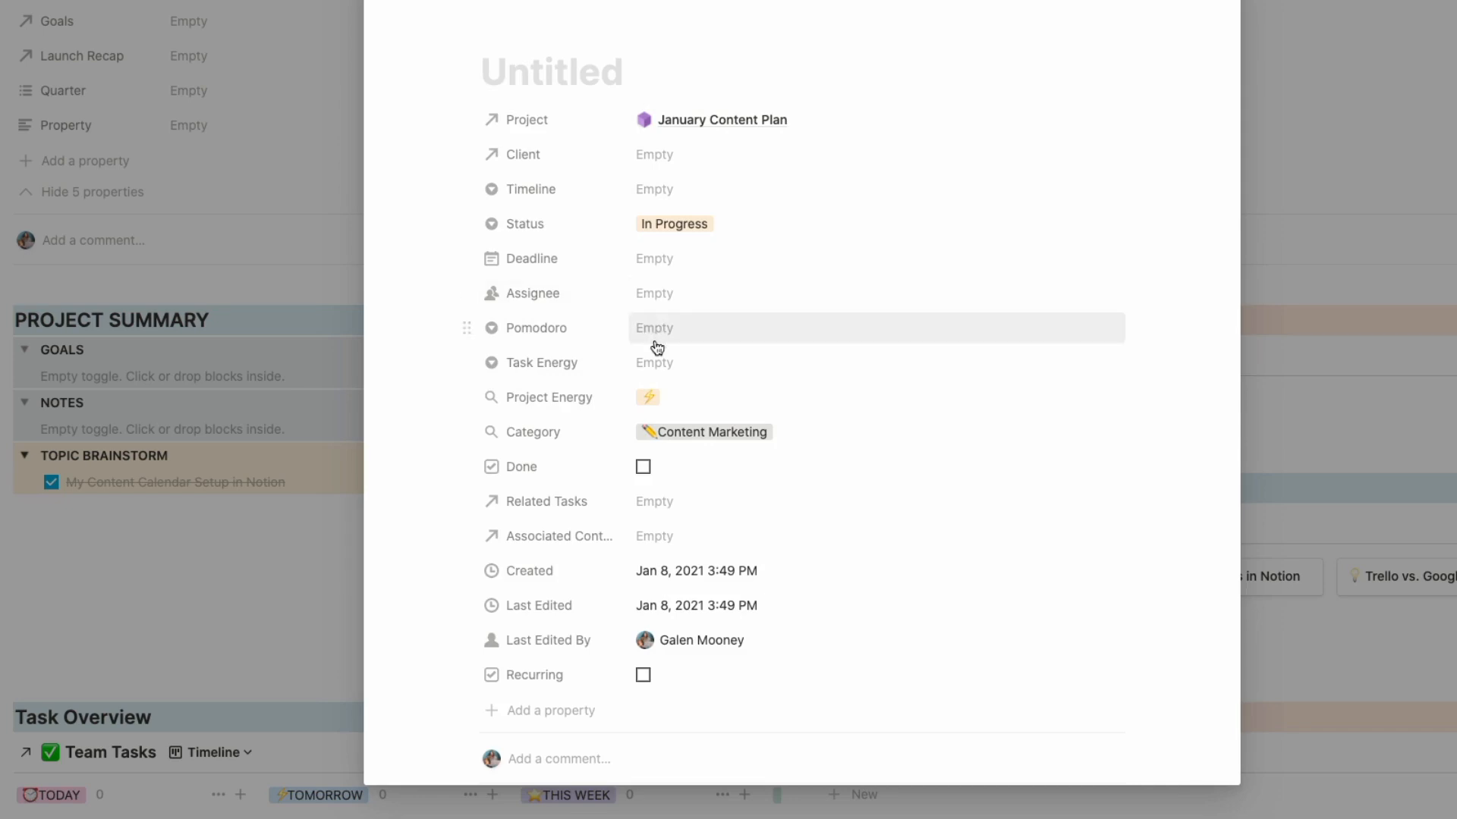
scroll(660, 345, down, 3)
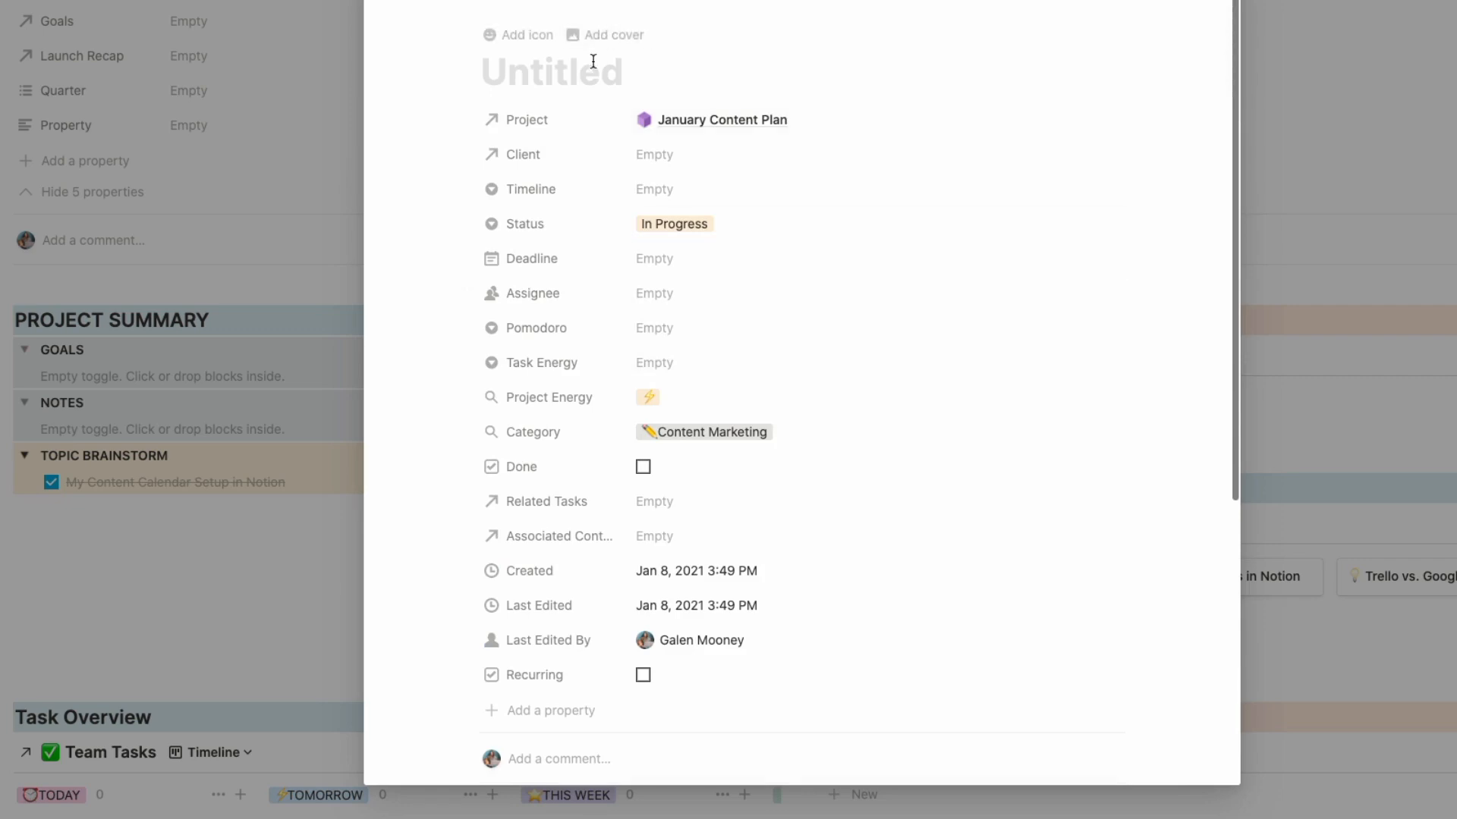
Step: Title the new task "Schedule Out Approved Social Posts" and return to the project page
text(Review S)
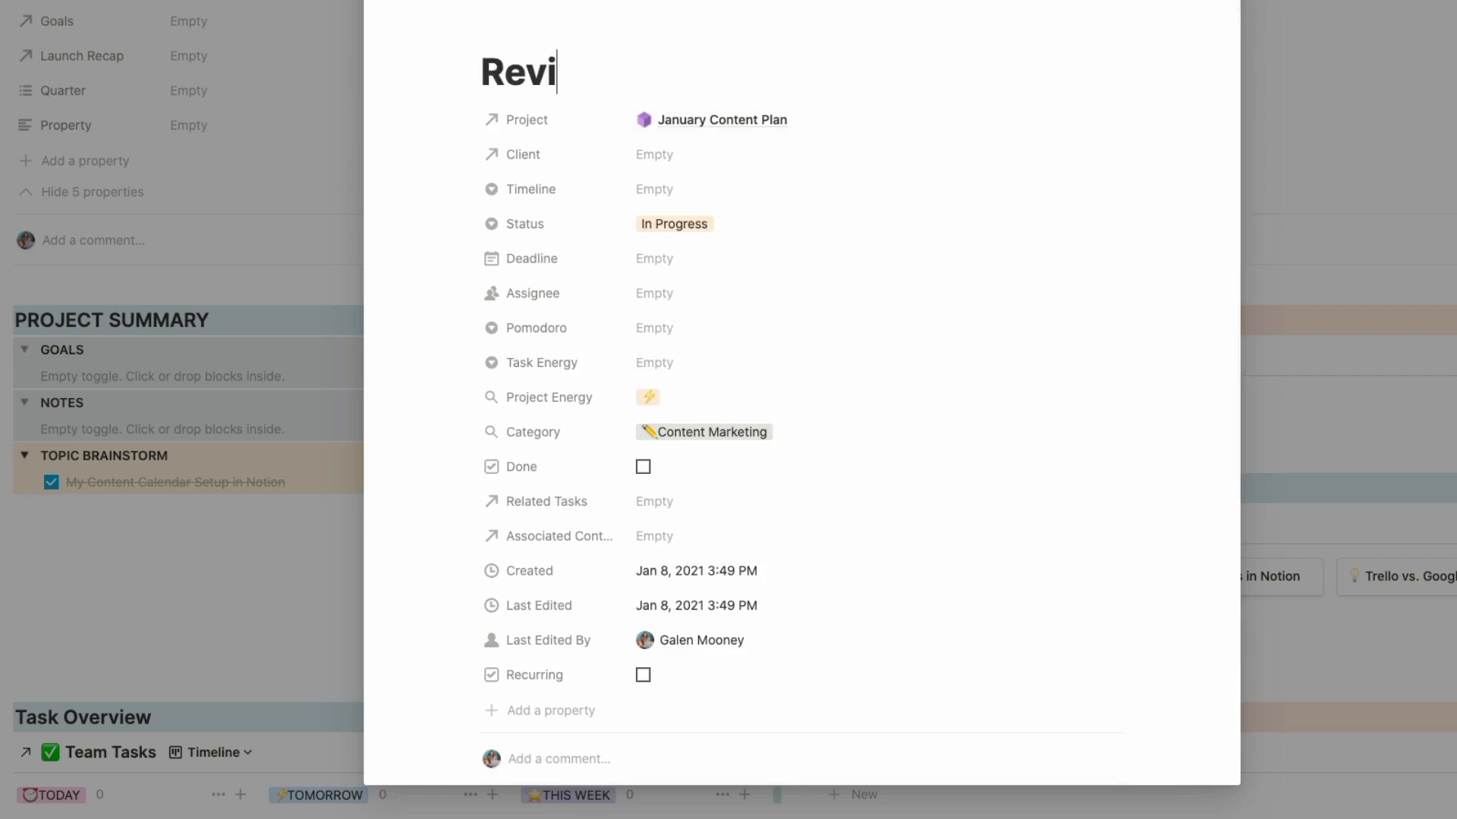
key(BackSpace)
key(BackSpace)
key(BackSpace)
key(BackSpace)
key(BackSpace)
key(BackSpace)
key(BackSpace)
key(BackSpace)
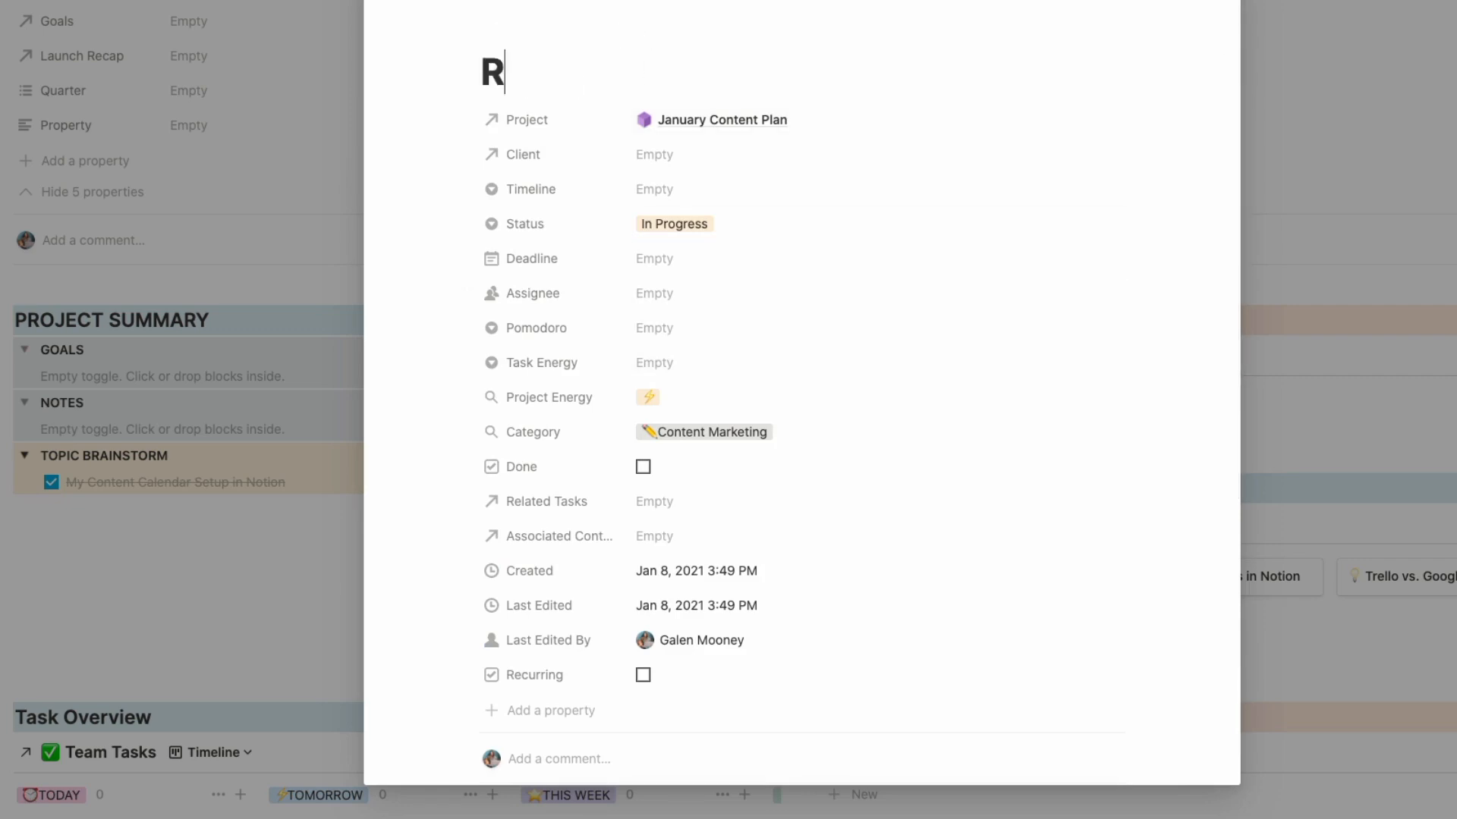
text(Schedule Out S)
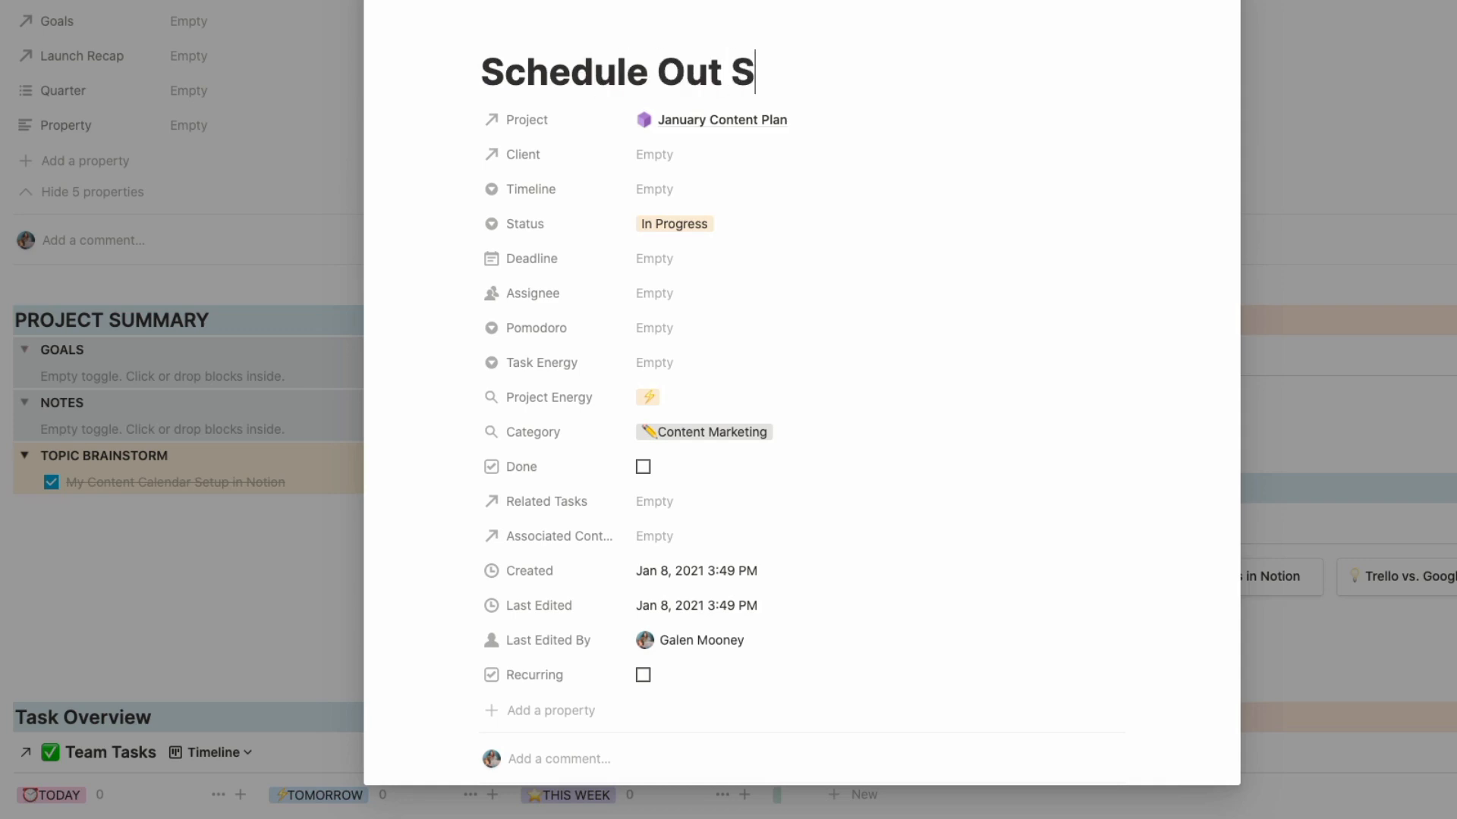
key(BackSpace)
text(Approved)
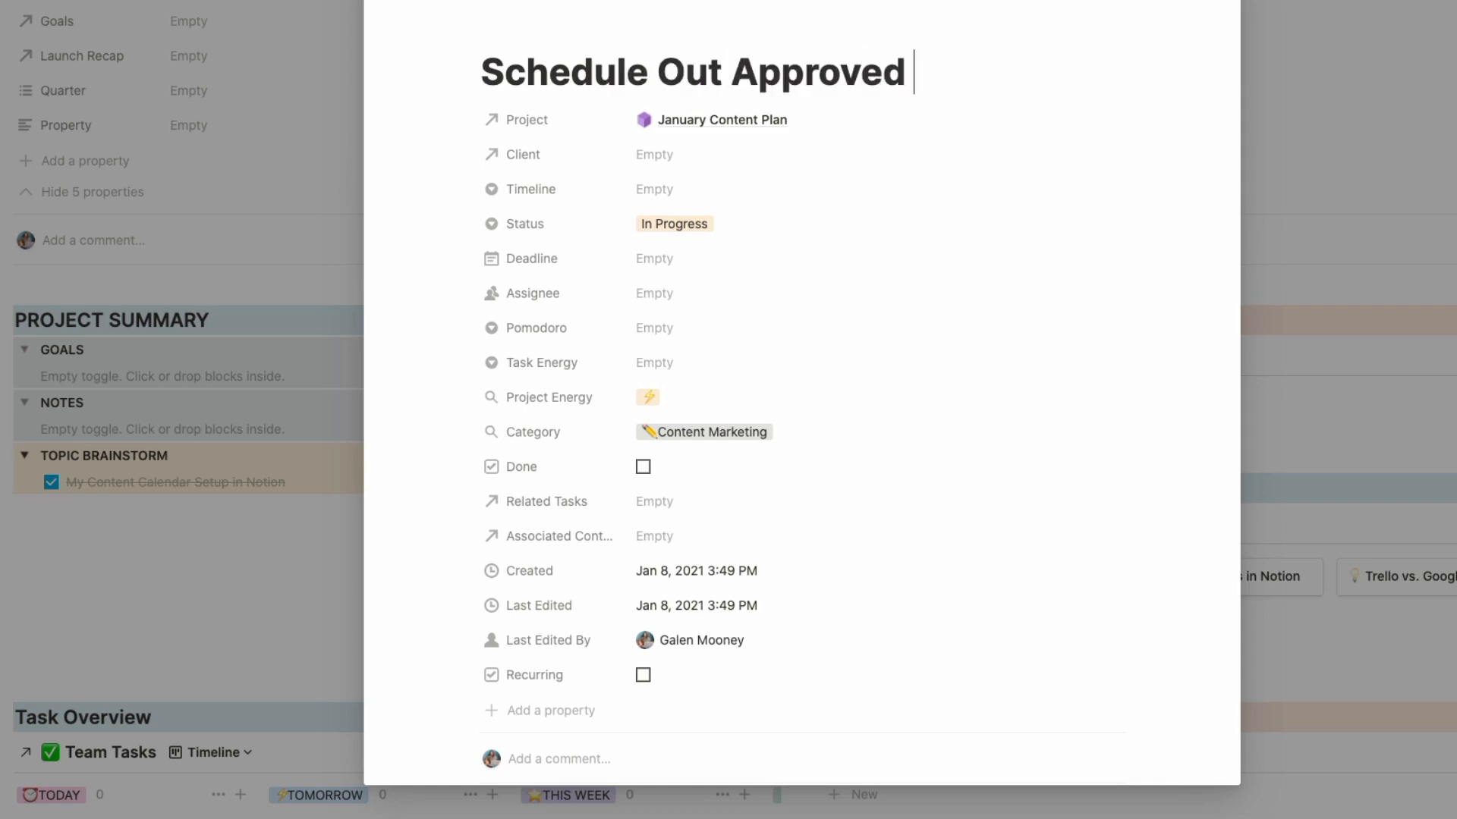
text( Social Posts)
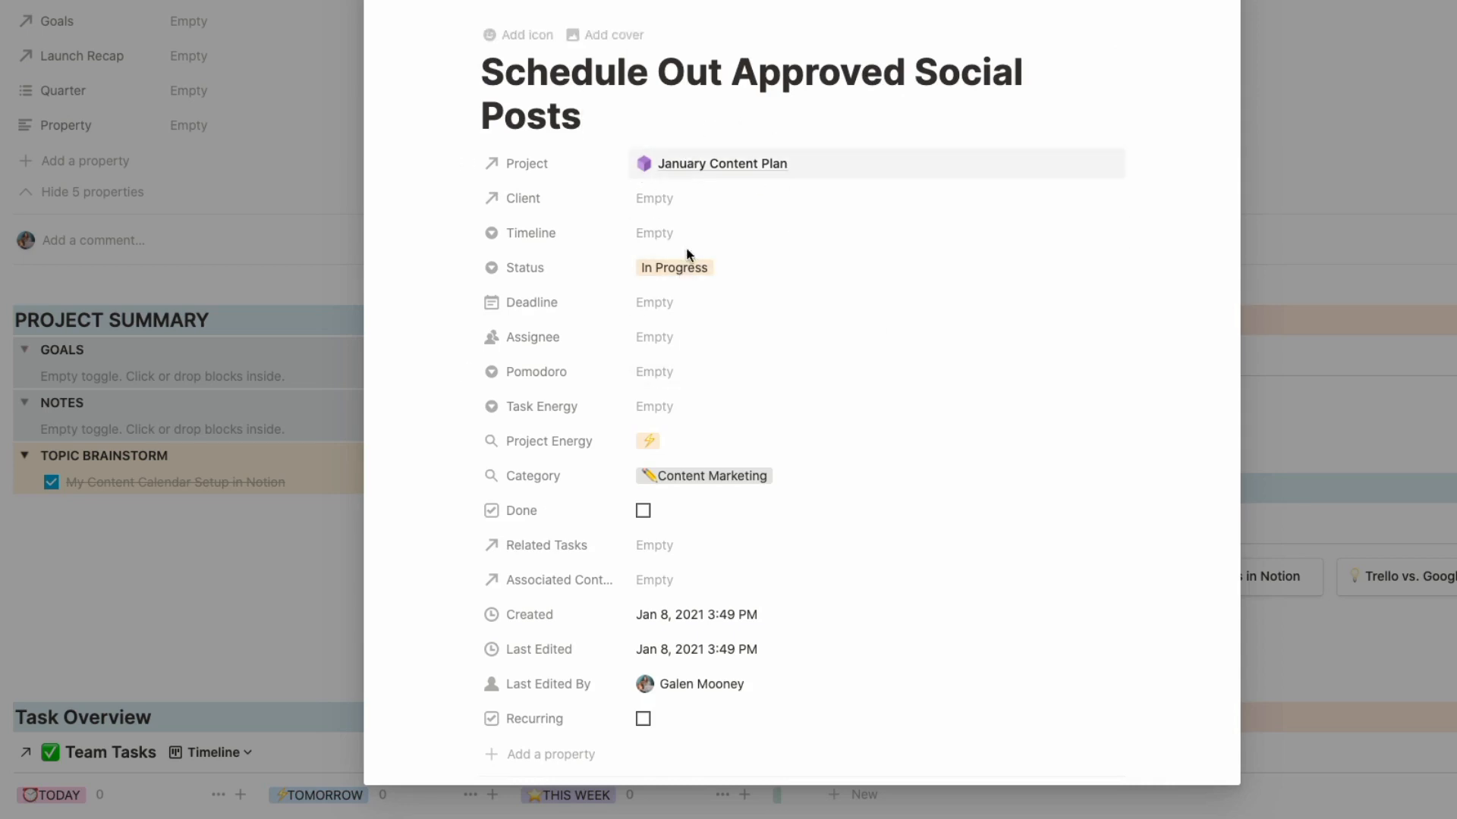
click(272, 567)
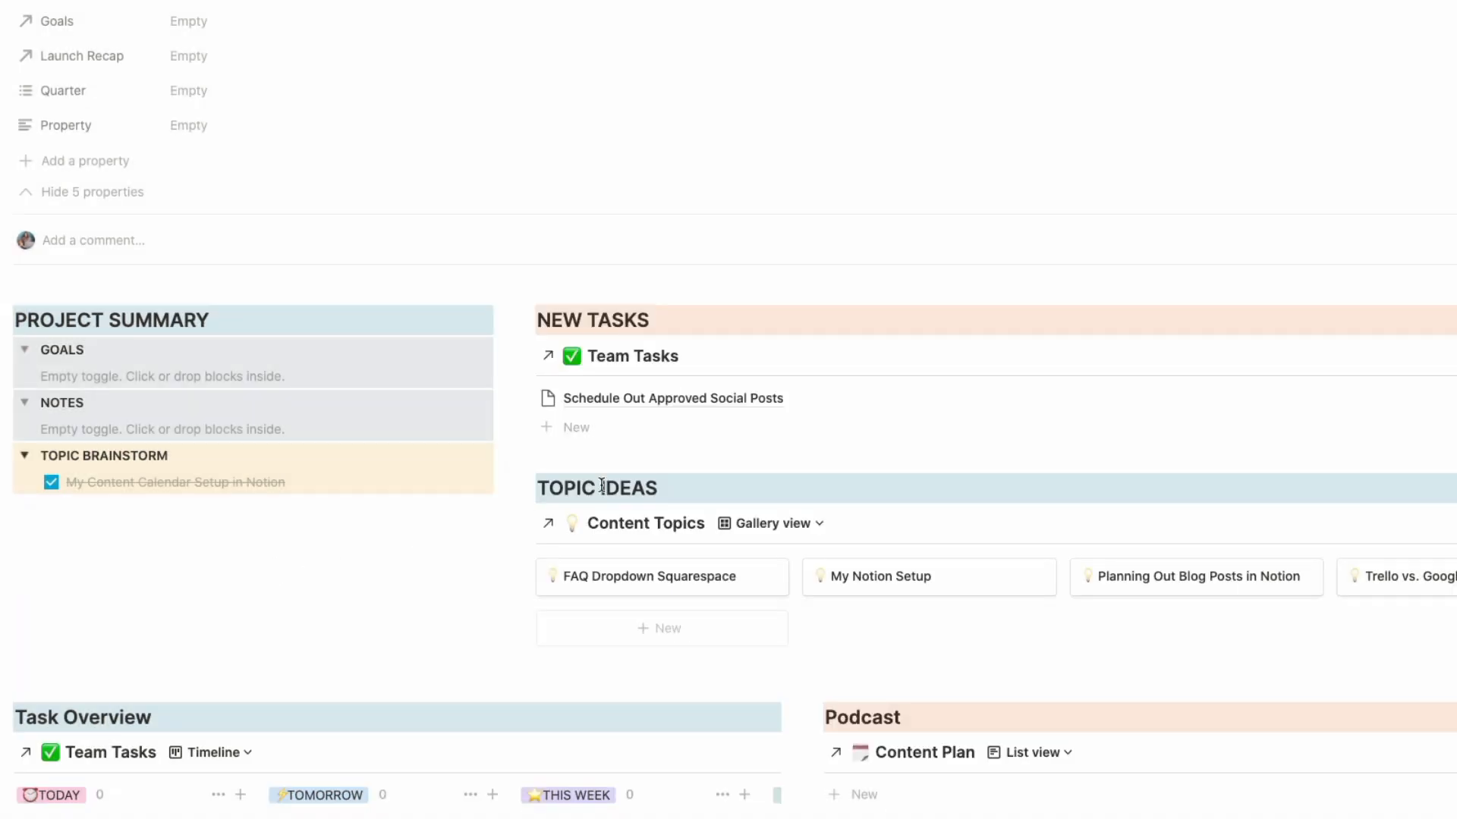
Step: Reopen the "Schedule Out Approved Social Posts" task, start its blank page body below the properties, and close it
click(644, 404)
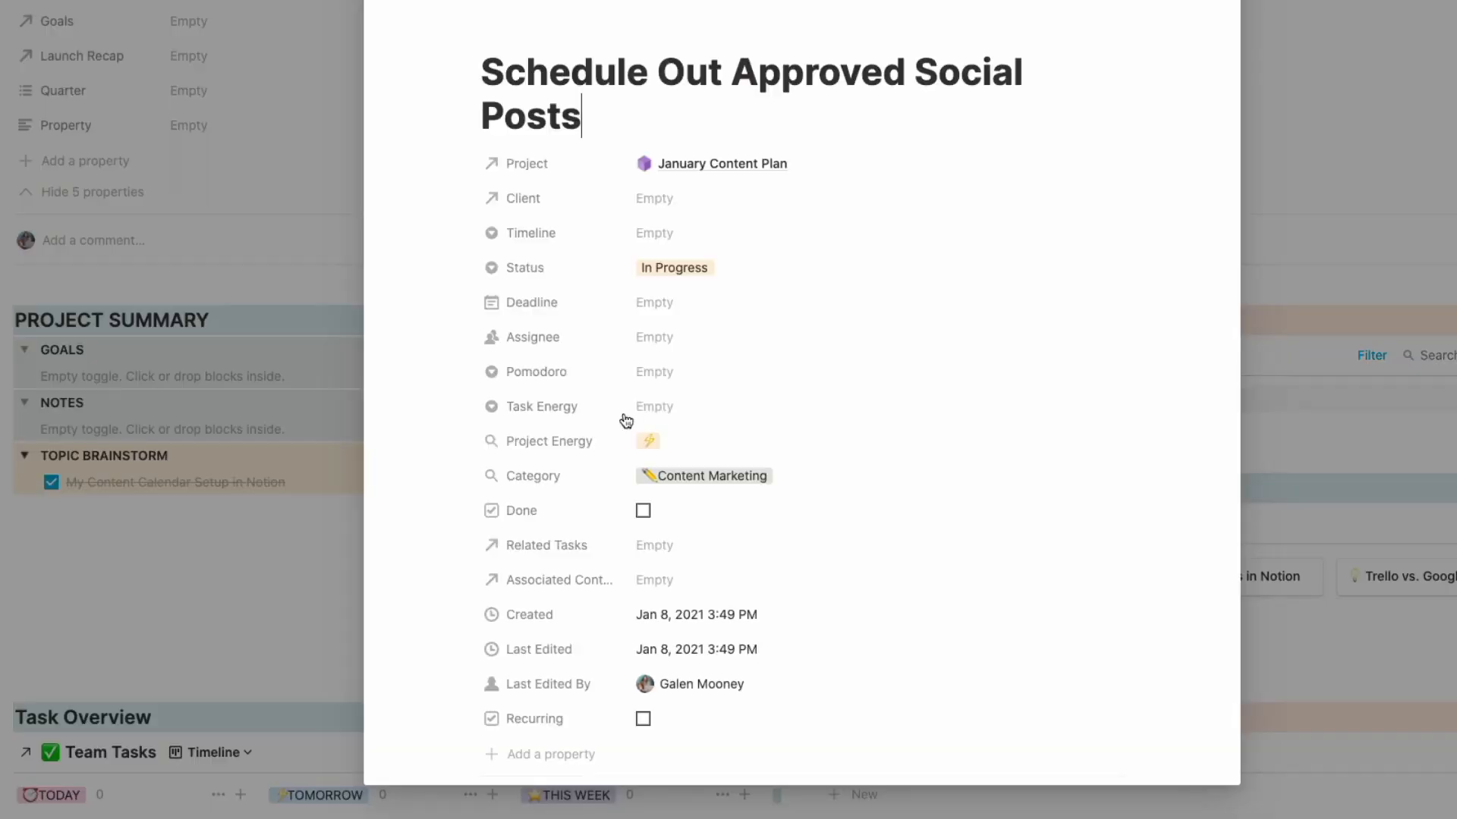
scroll(625, 417, down, 6)
click(524, 438)
scroll(715, 296, up, 8)
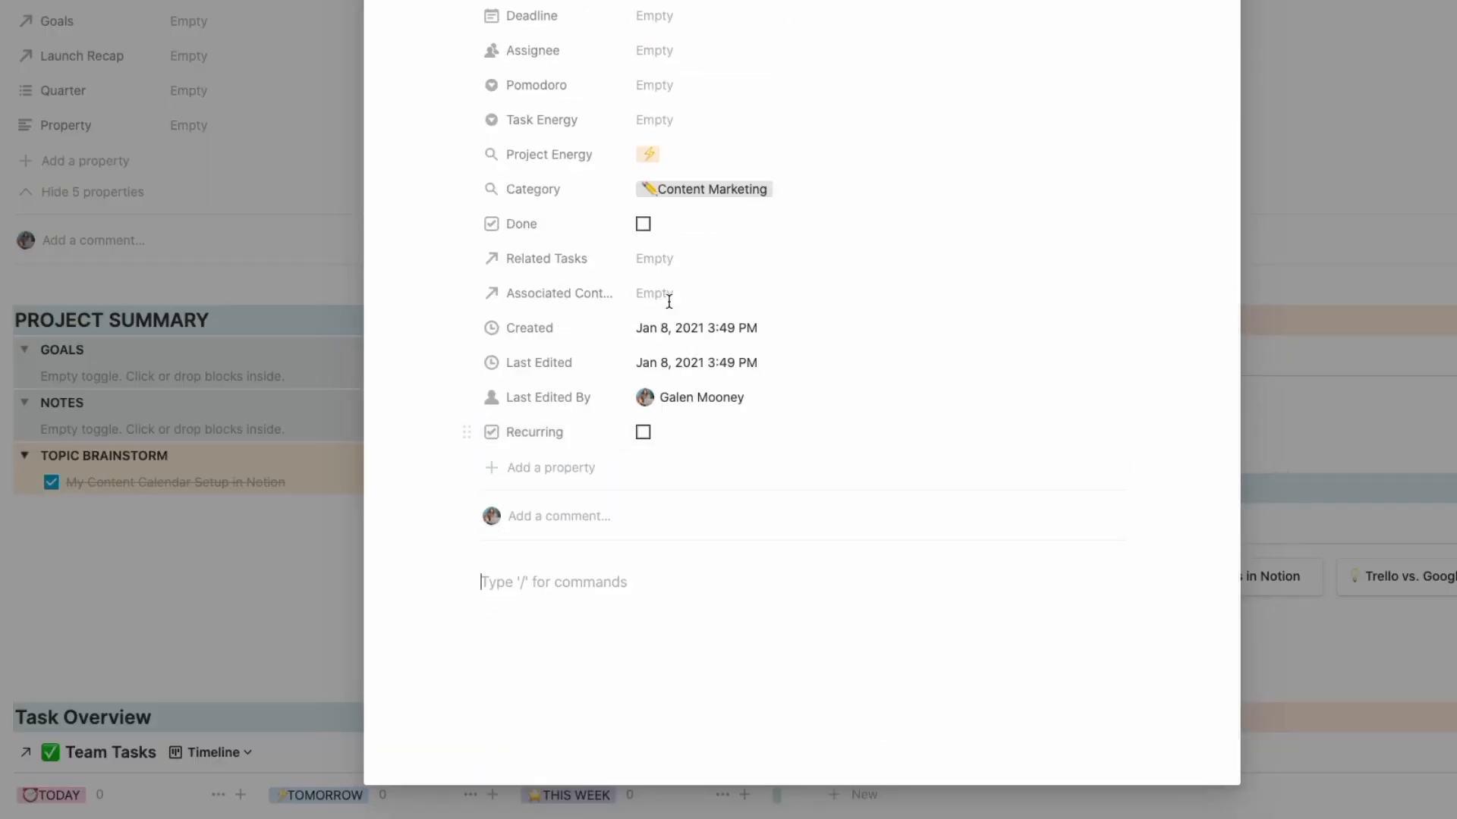
click(340, 549)
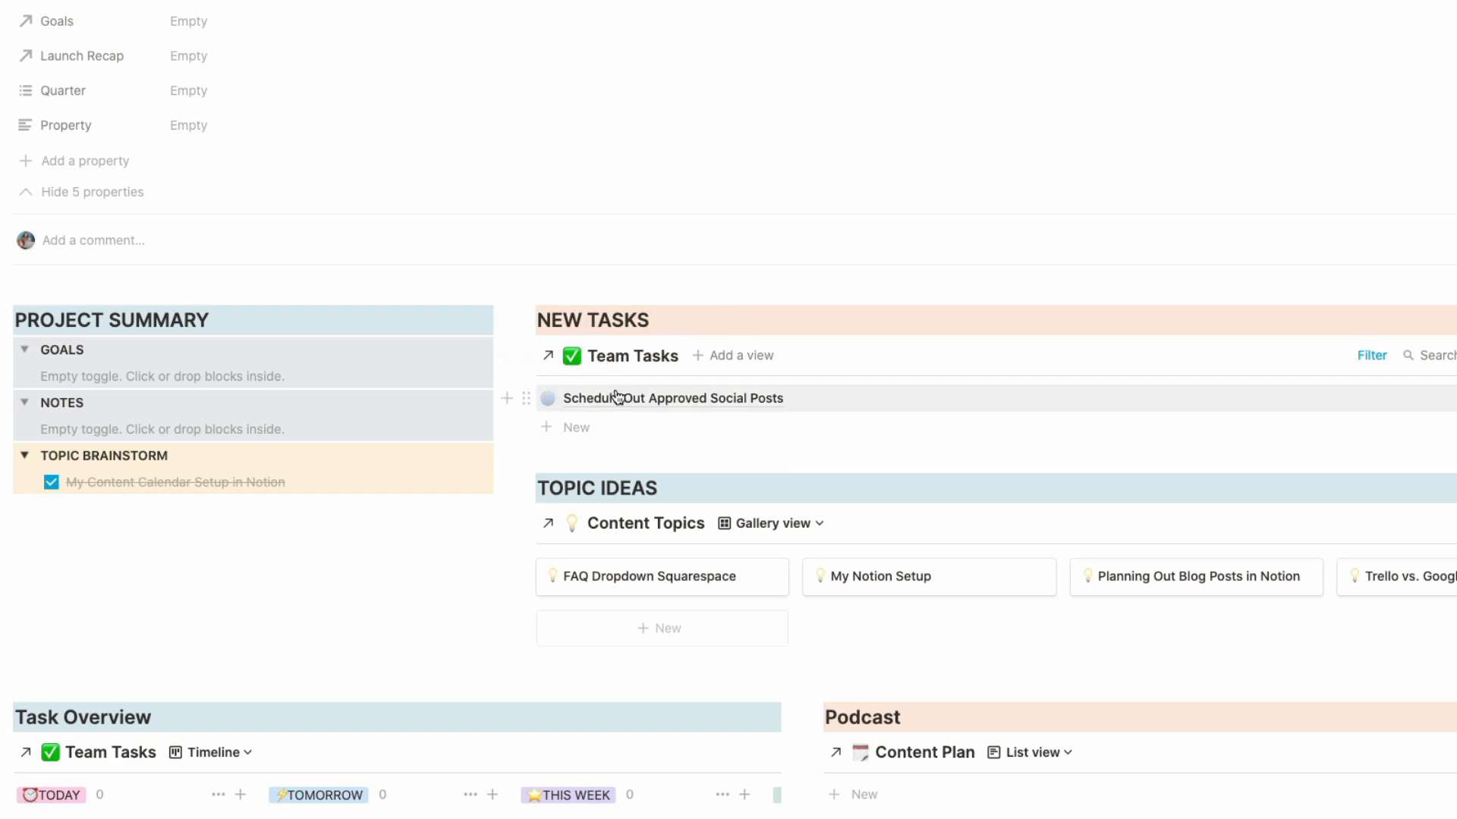
Step: In the Task Overview board, move the "Schedule Out Approved Social Posts" card from the hidden No Timeline group to Later
scroll(650, 376, down, 8)
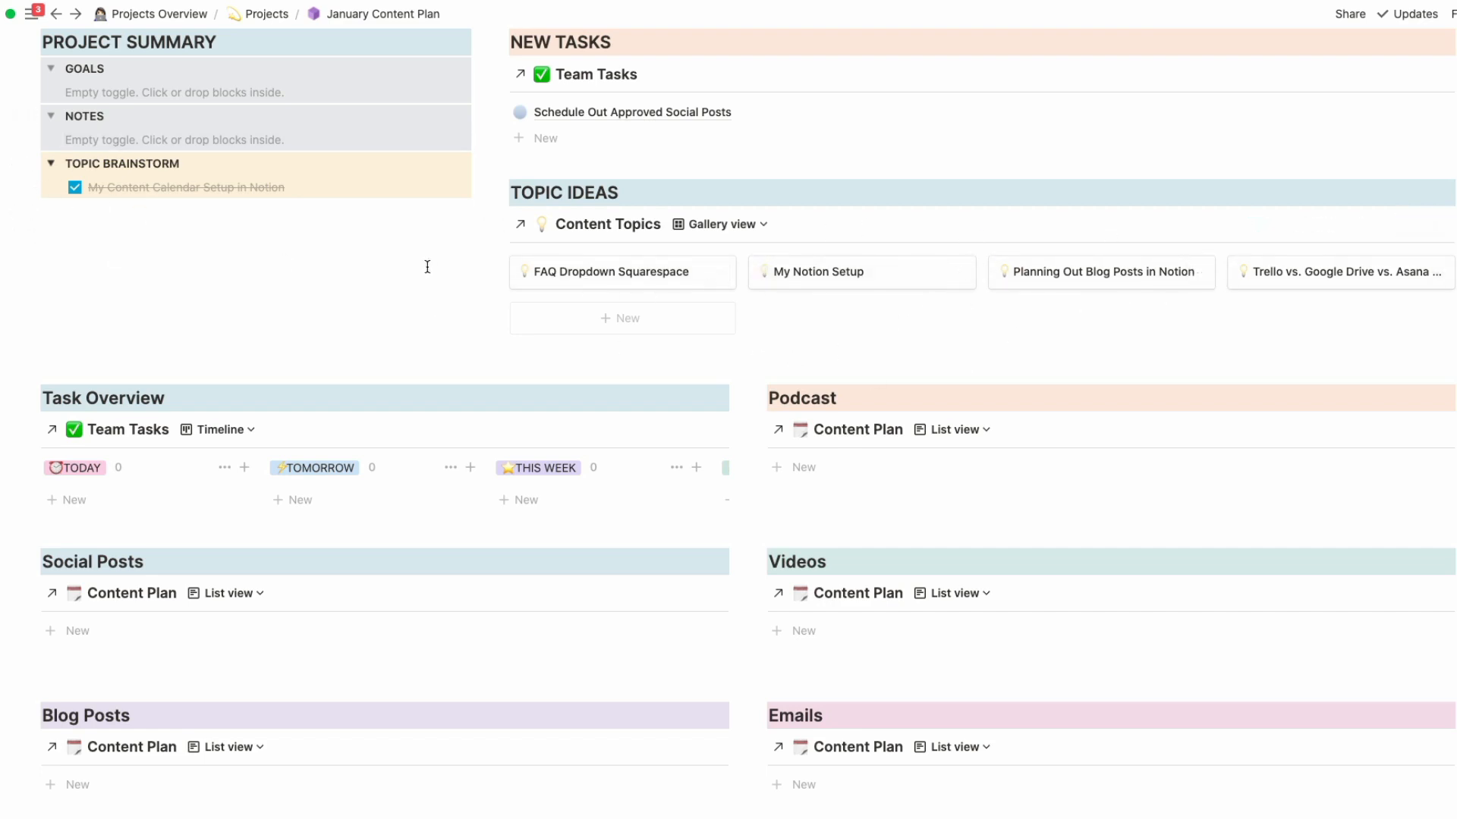
scroll(431, 270, down, 1)
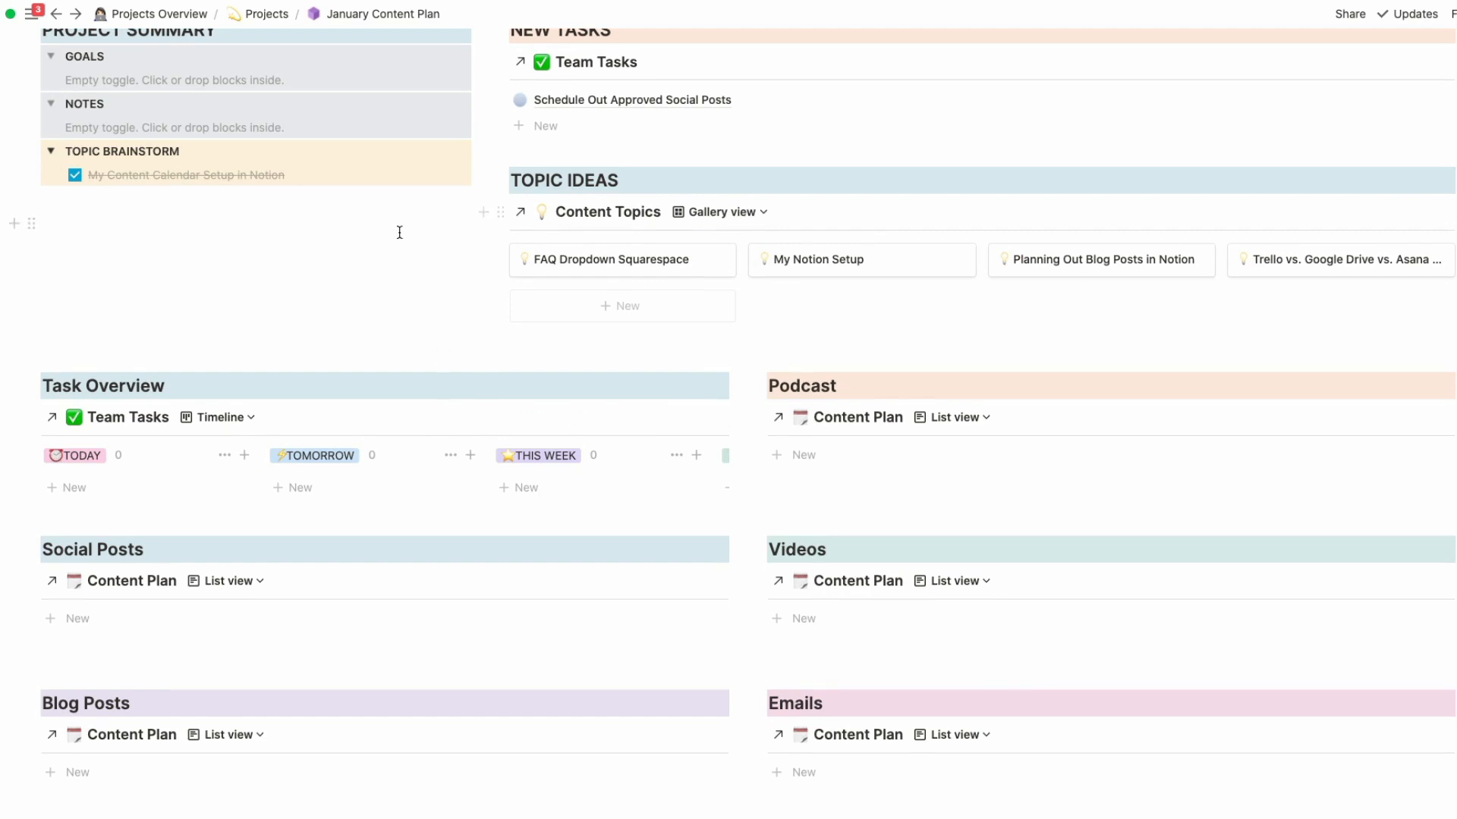
scroll(394, 329, down, 5)
scroll(299, 260, up, 3)
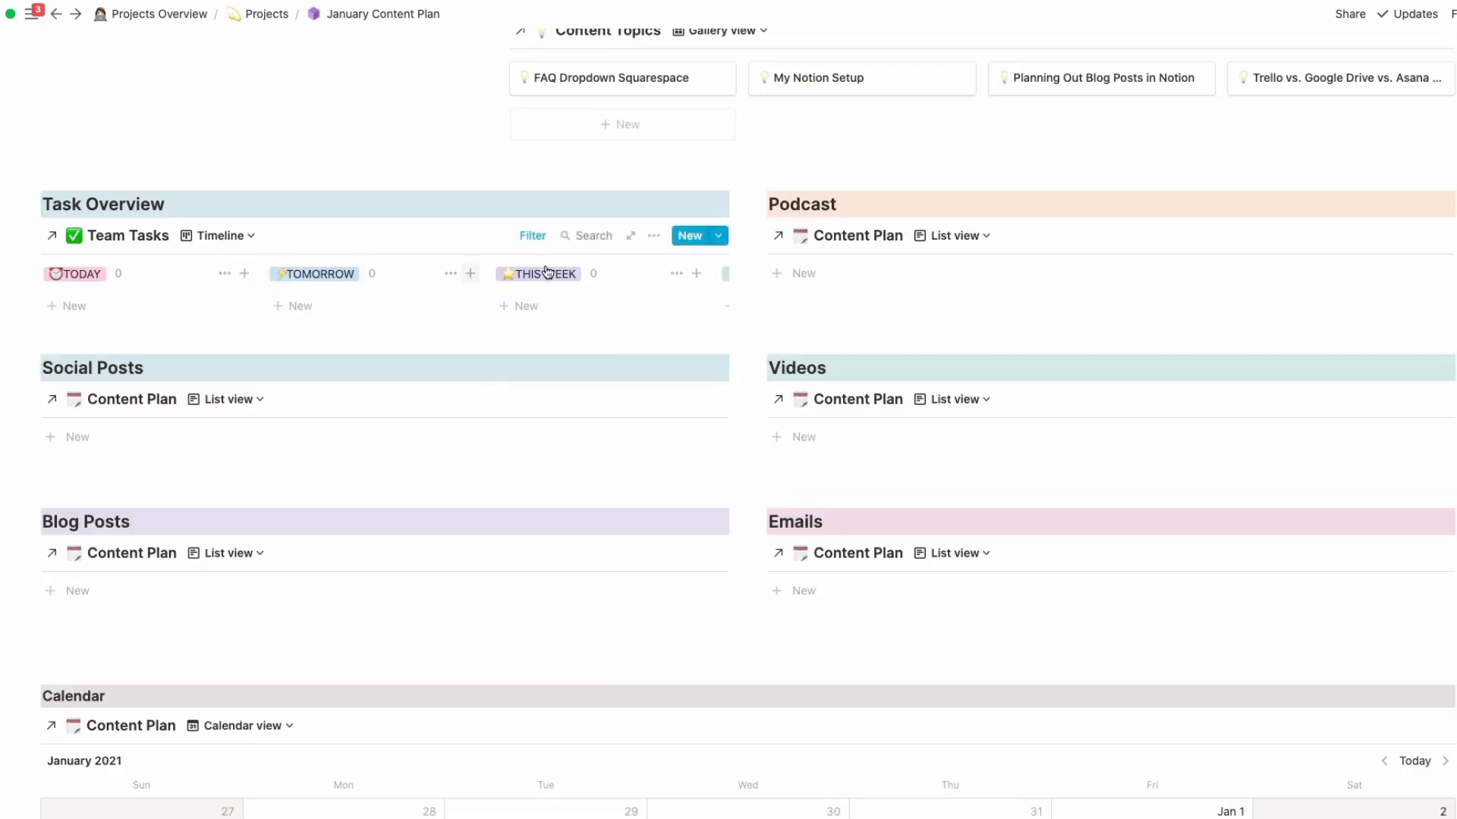
scroll(535, 288, right, 10)
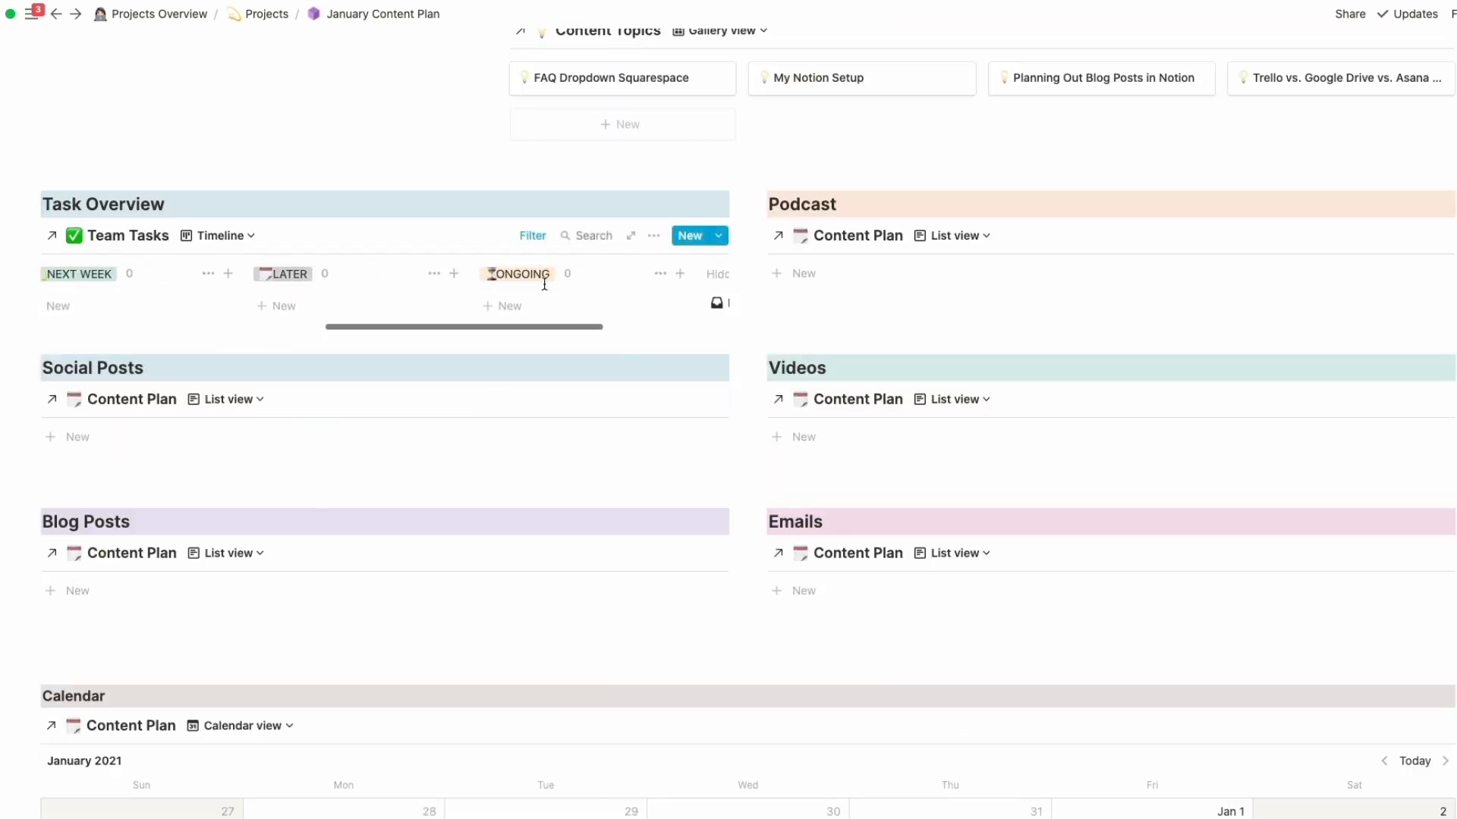
scroll(531, 307, right, 2)
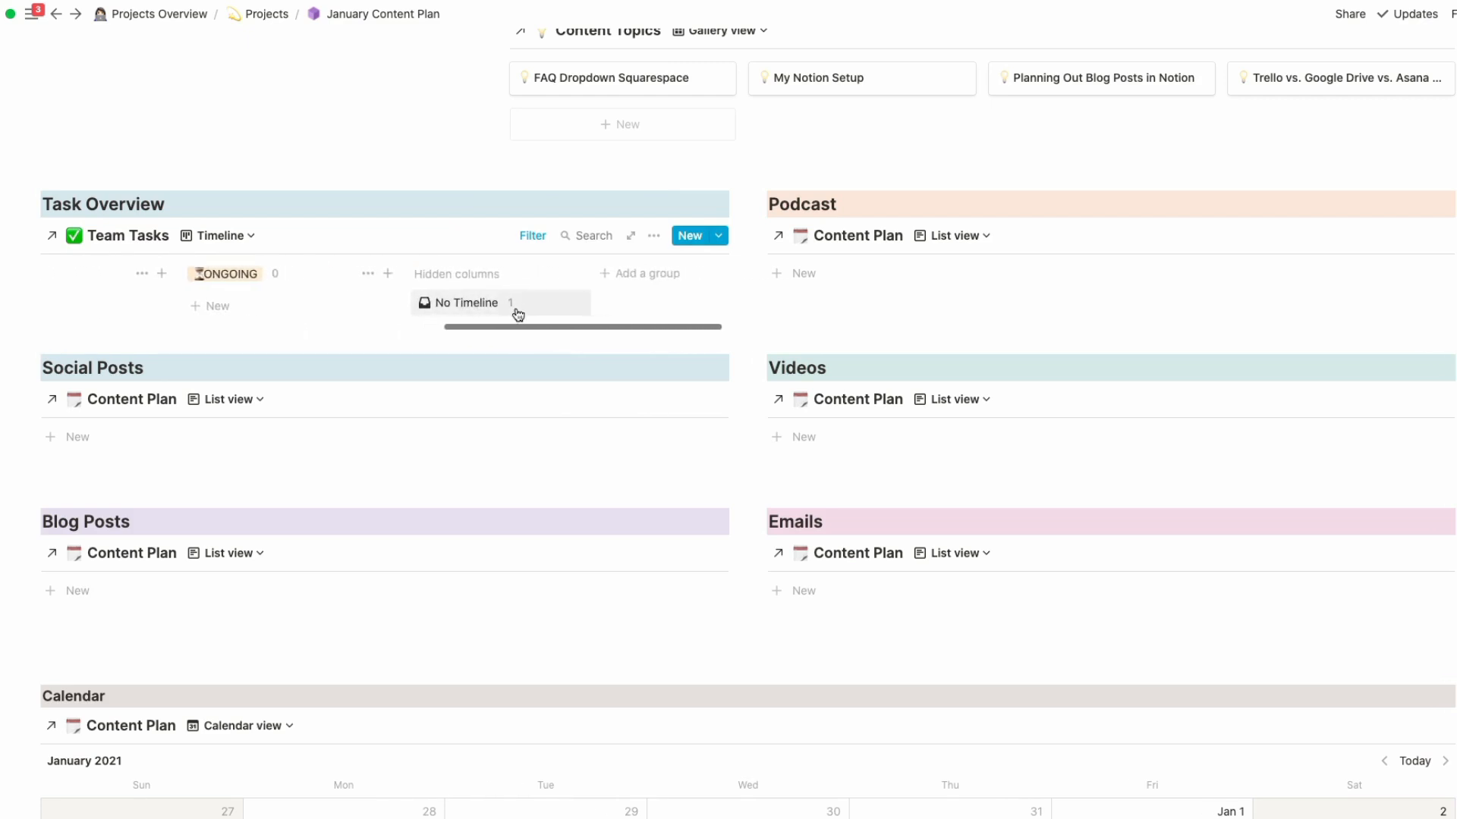
click(474, 304)
drag(481, 419, 89, 293)
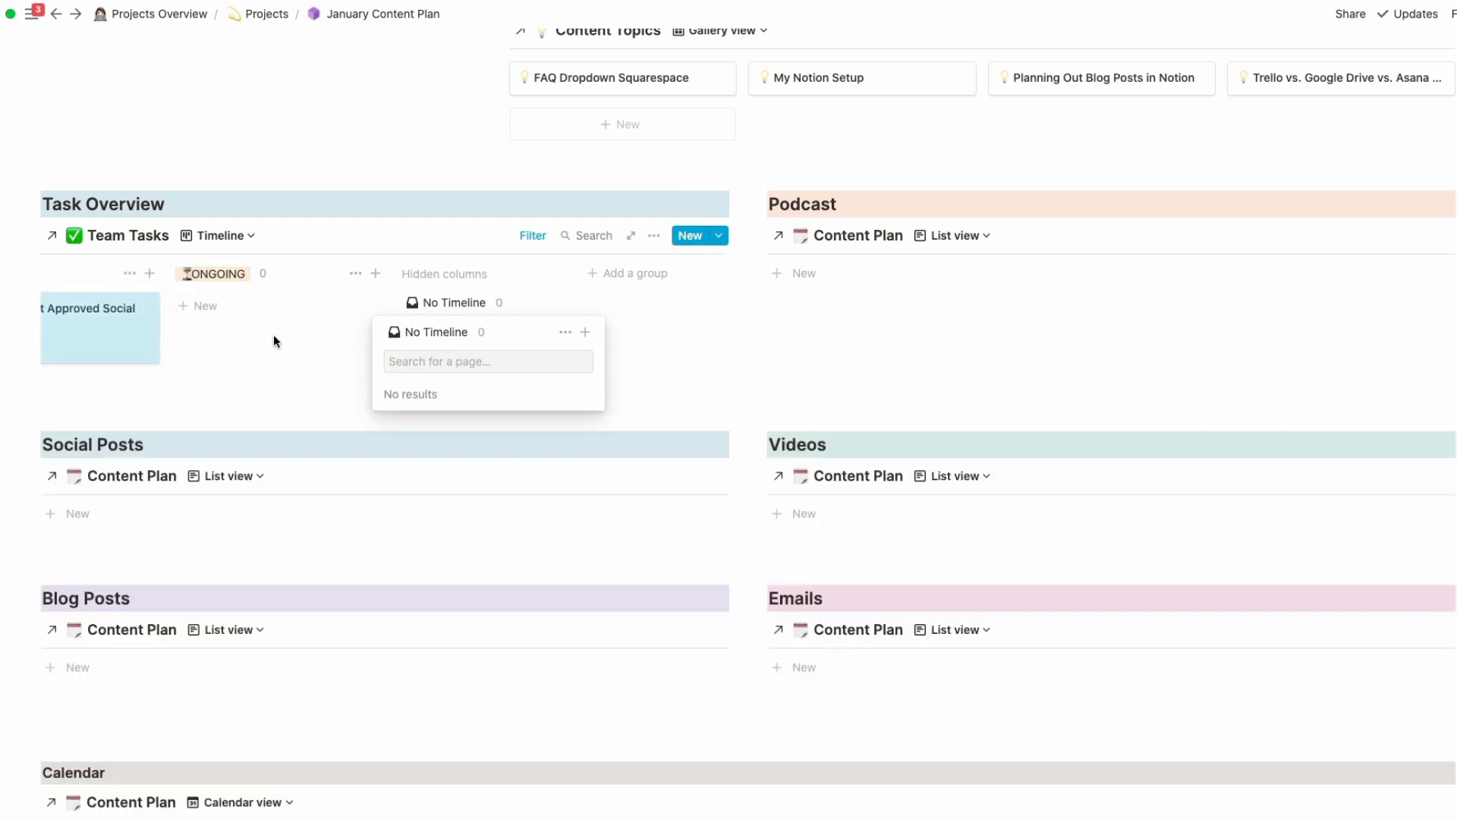
click(251, 338)
Step: Move the "Schedule Out Approved Social Posts" card from Later to This Week and on to Today
scroll(250, 338, left, 5)
scroll(396, 343, left, 4)
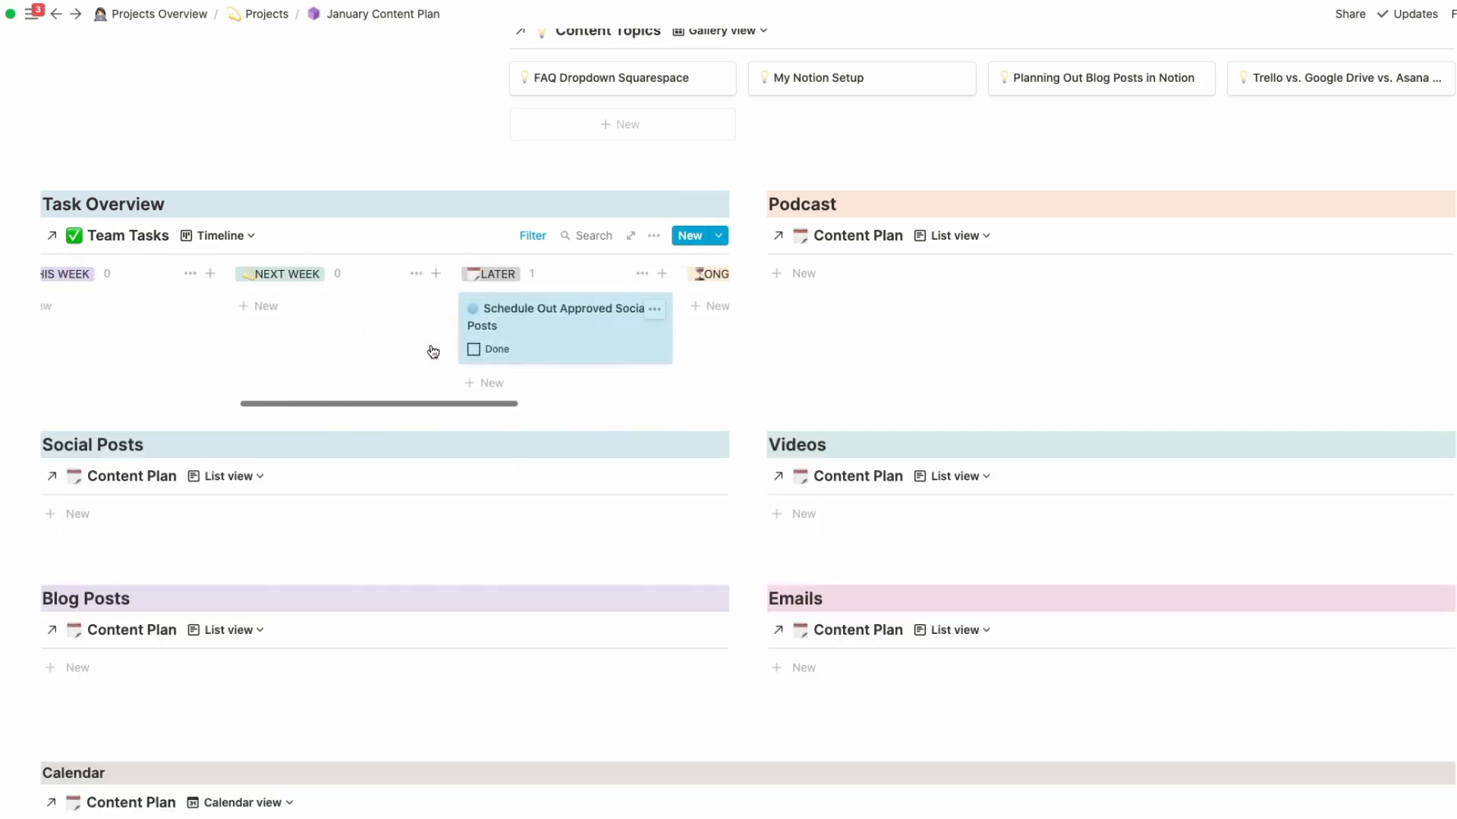
drag(652, 334, 183, 326)
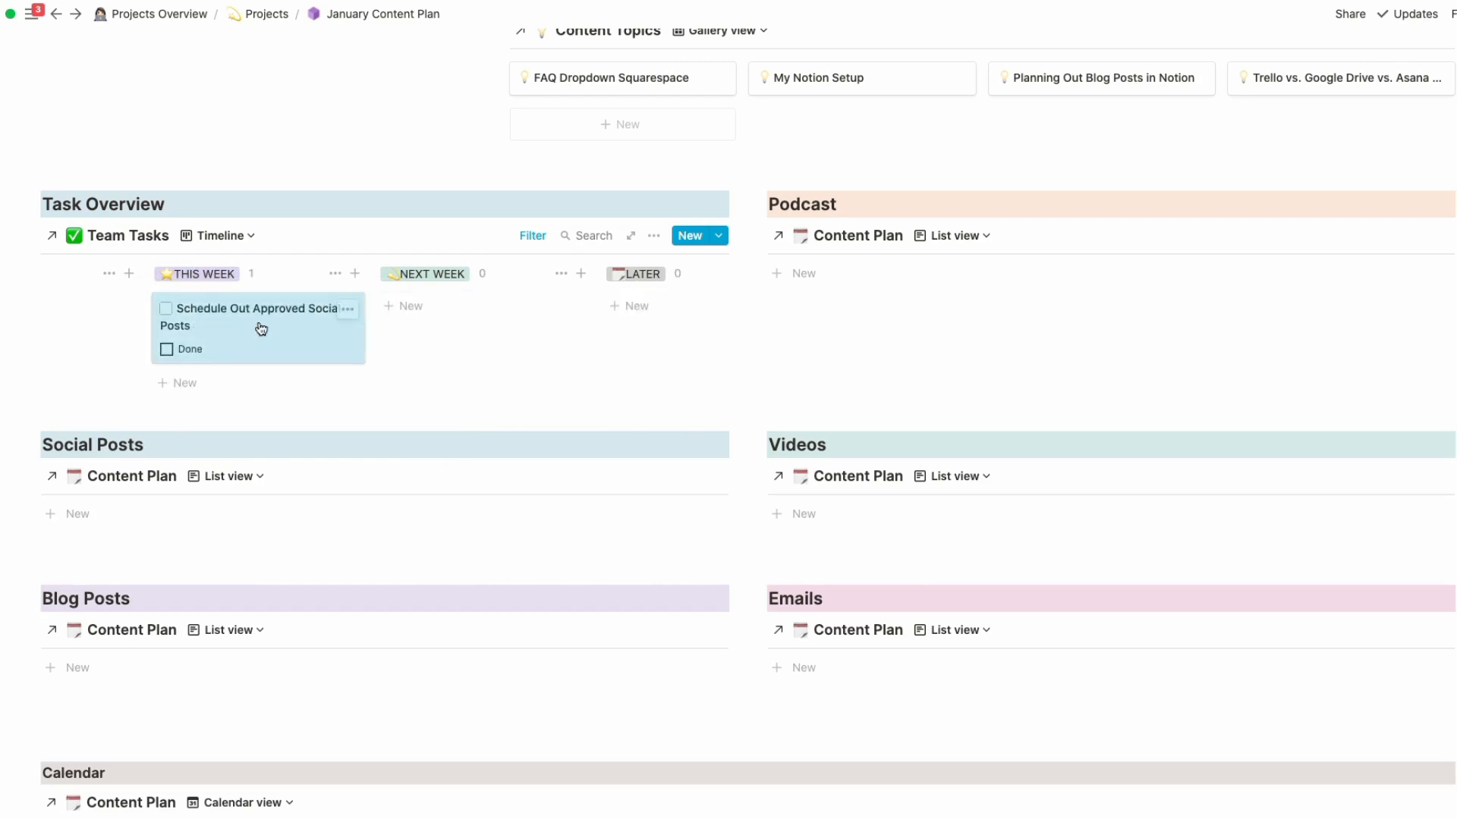
scroll(304, 334, left, 5)
drag(540, 350, 182, 332)
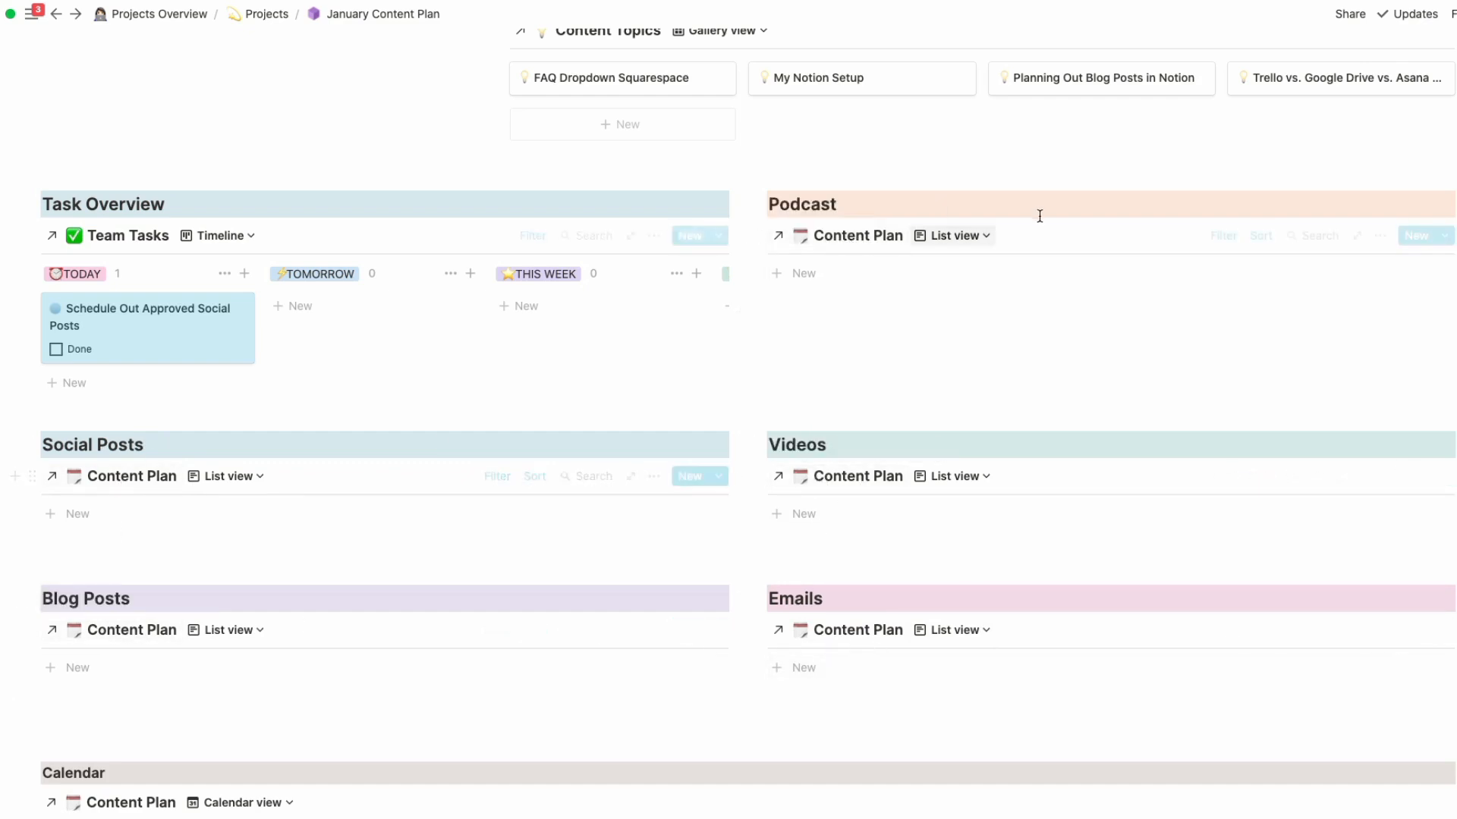
Step: Review the list view filters of the Podcast, Videos and Social Posts content plans
click(1220, 241)
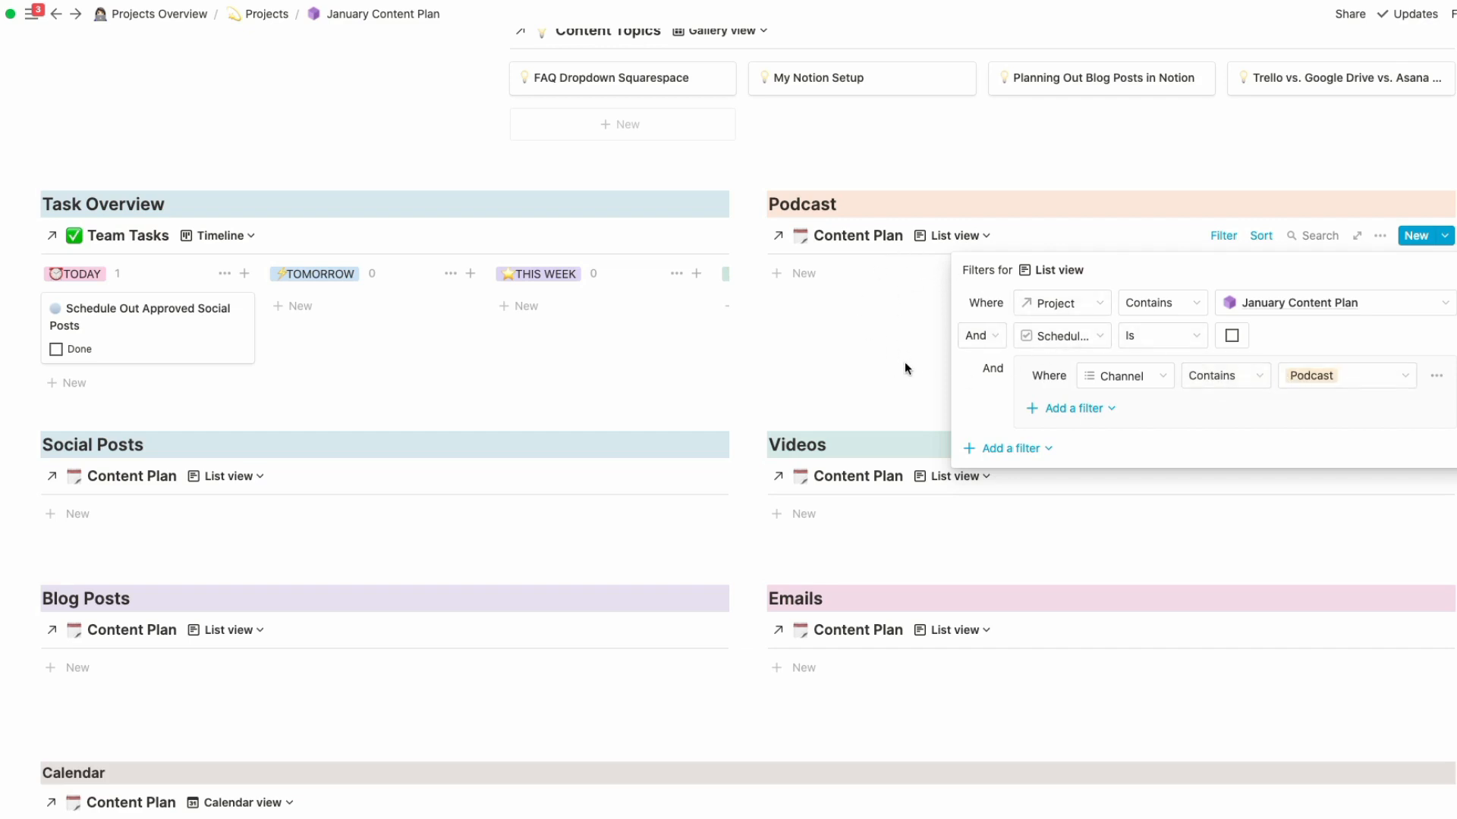
click(901, 170)
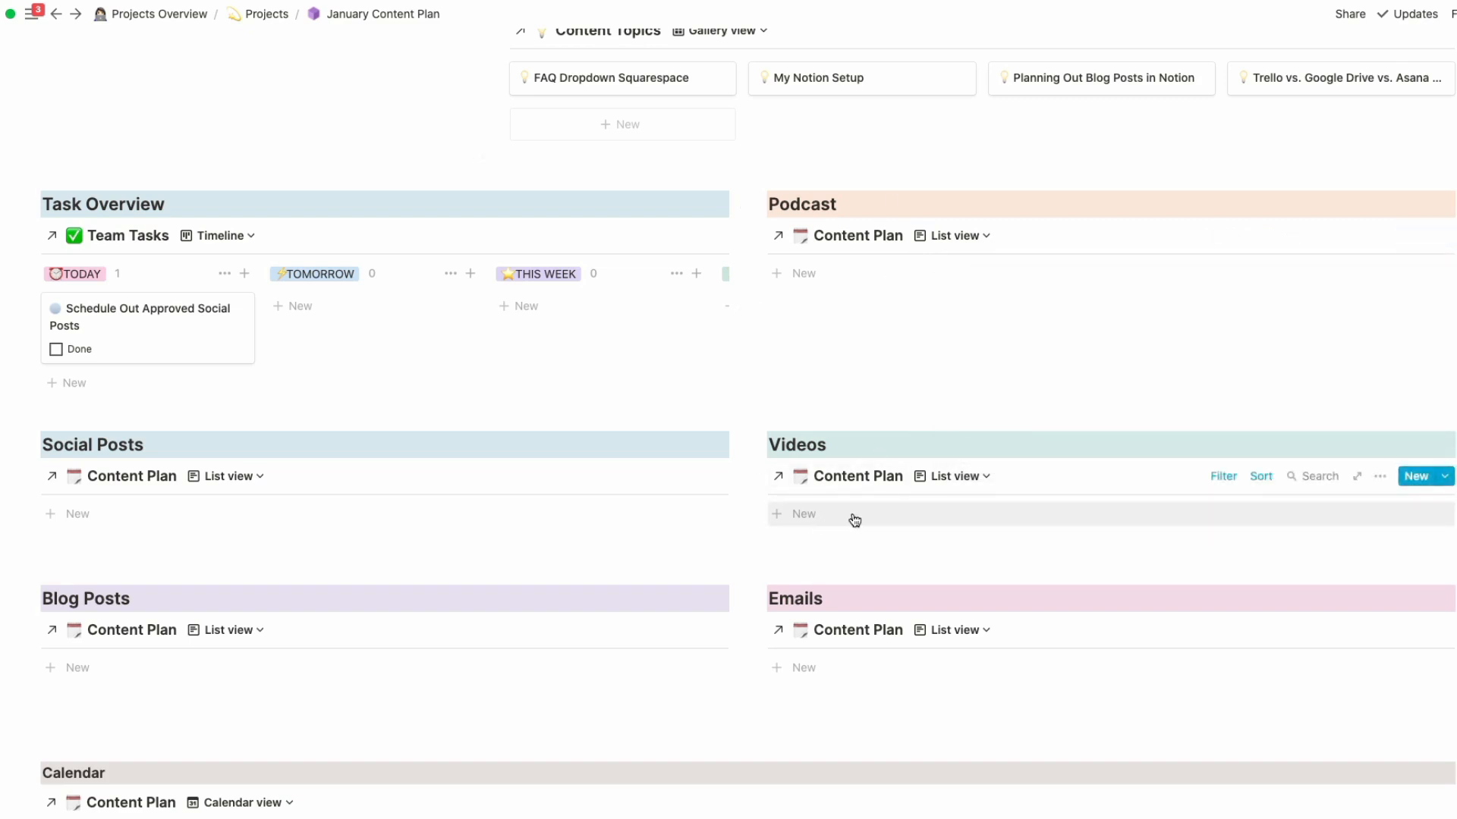
click(1223, 475)
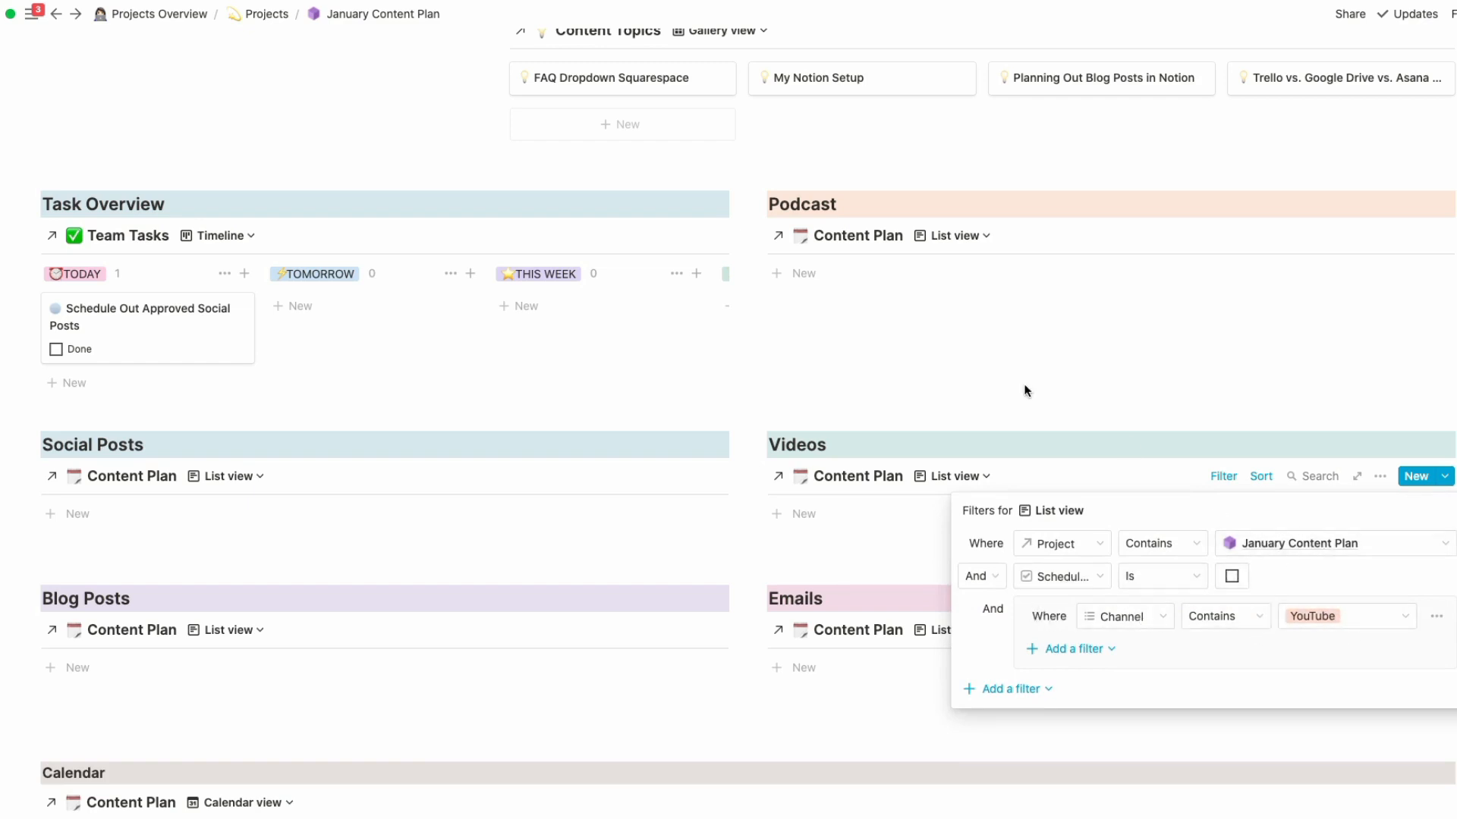
click(619, 376)
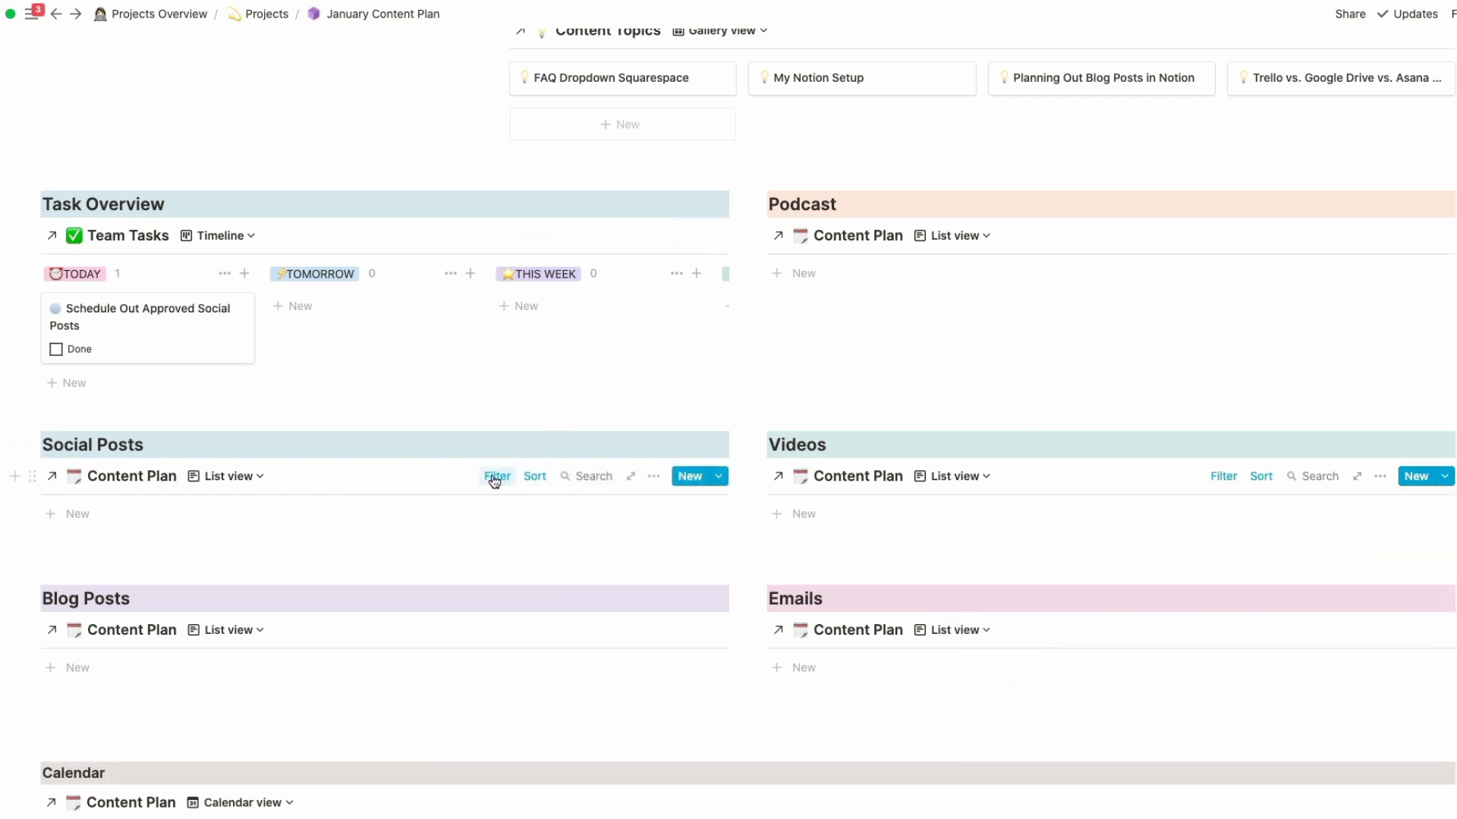
click(496, 476)
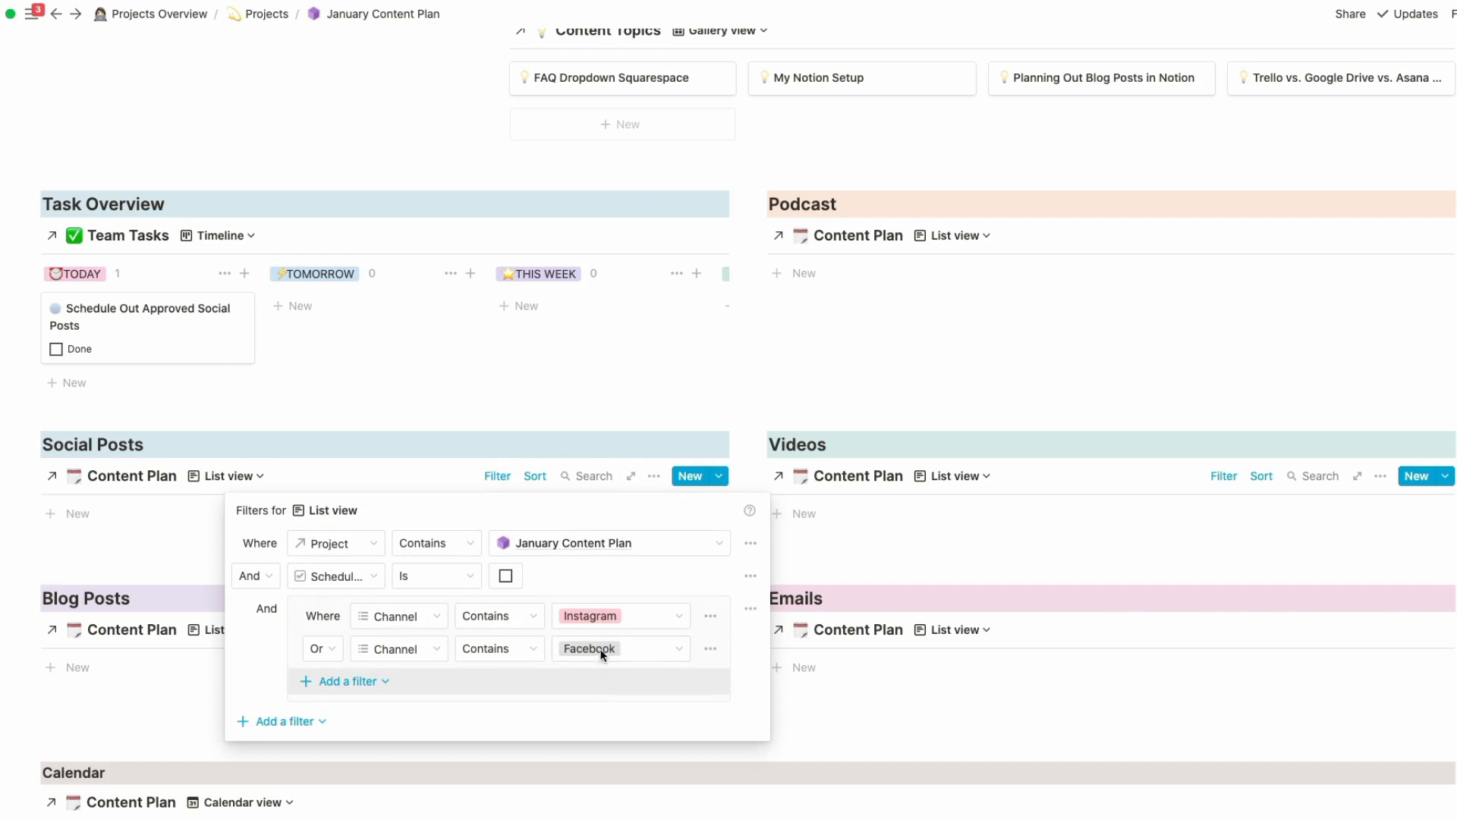
click(645, 399)
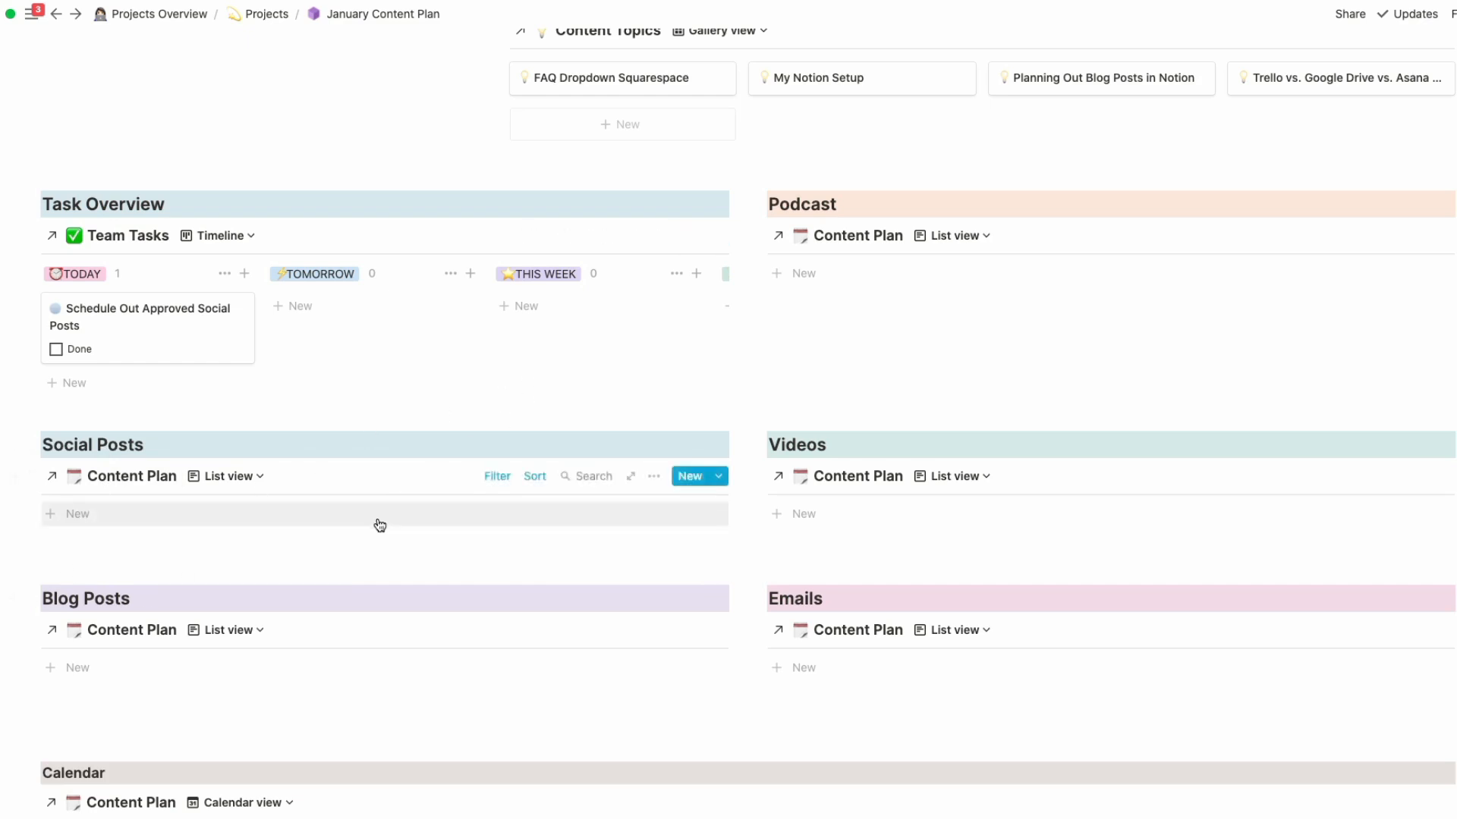
Step: Add a new content entry under Videos titled "My Content Calendar Setup in Notion"
scroll(478, 501, down, 1)
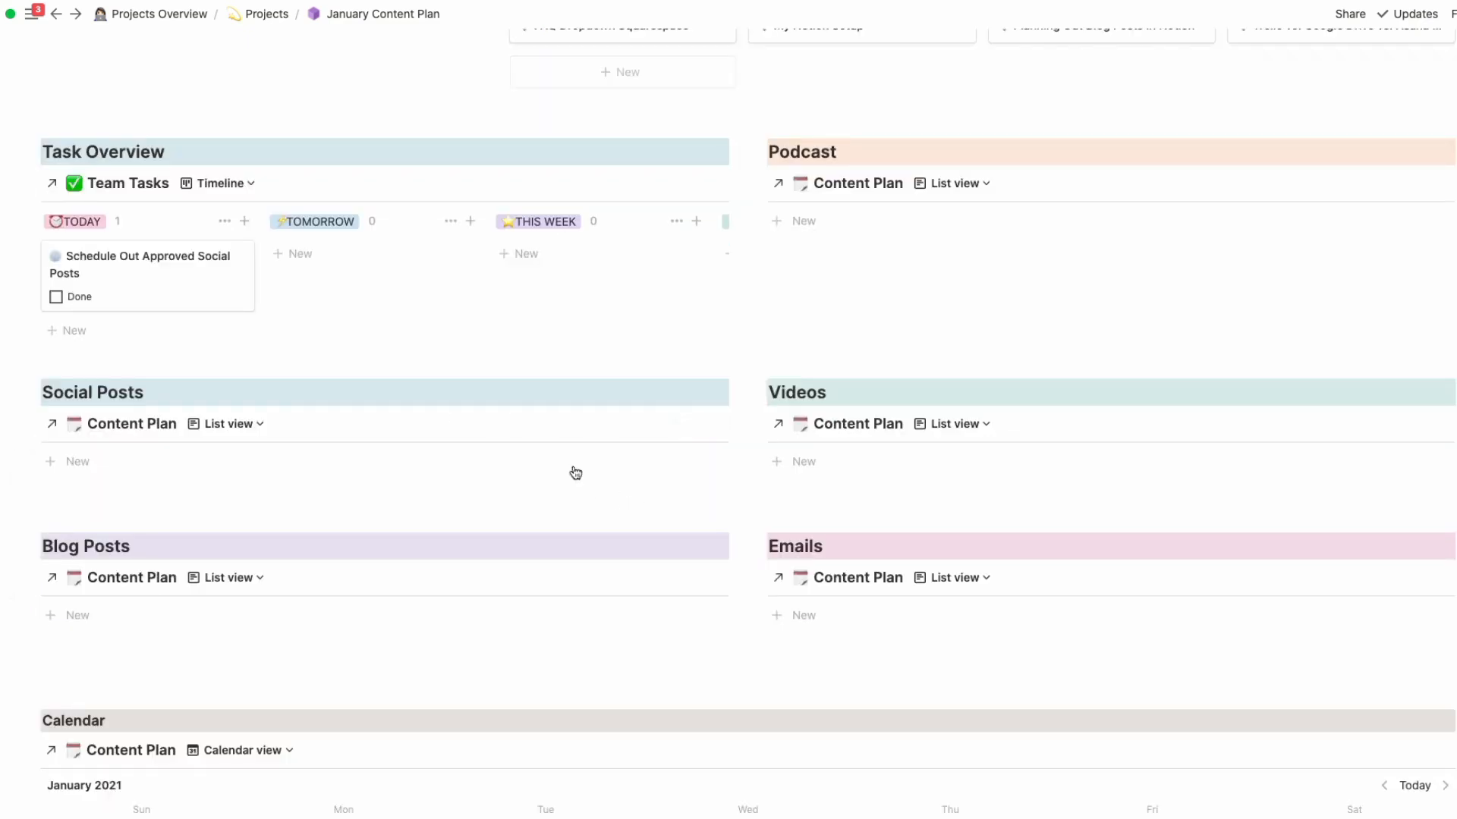
click(806, 468)
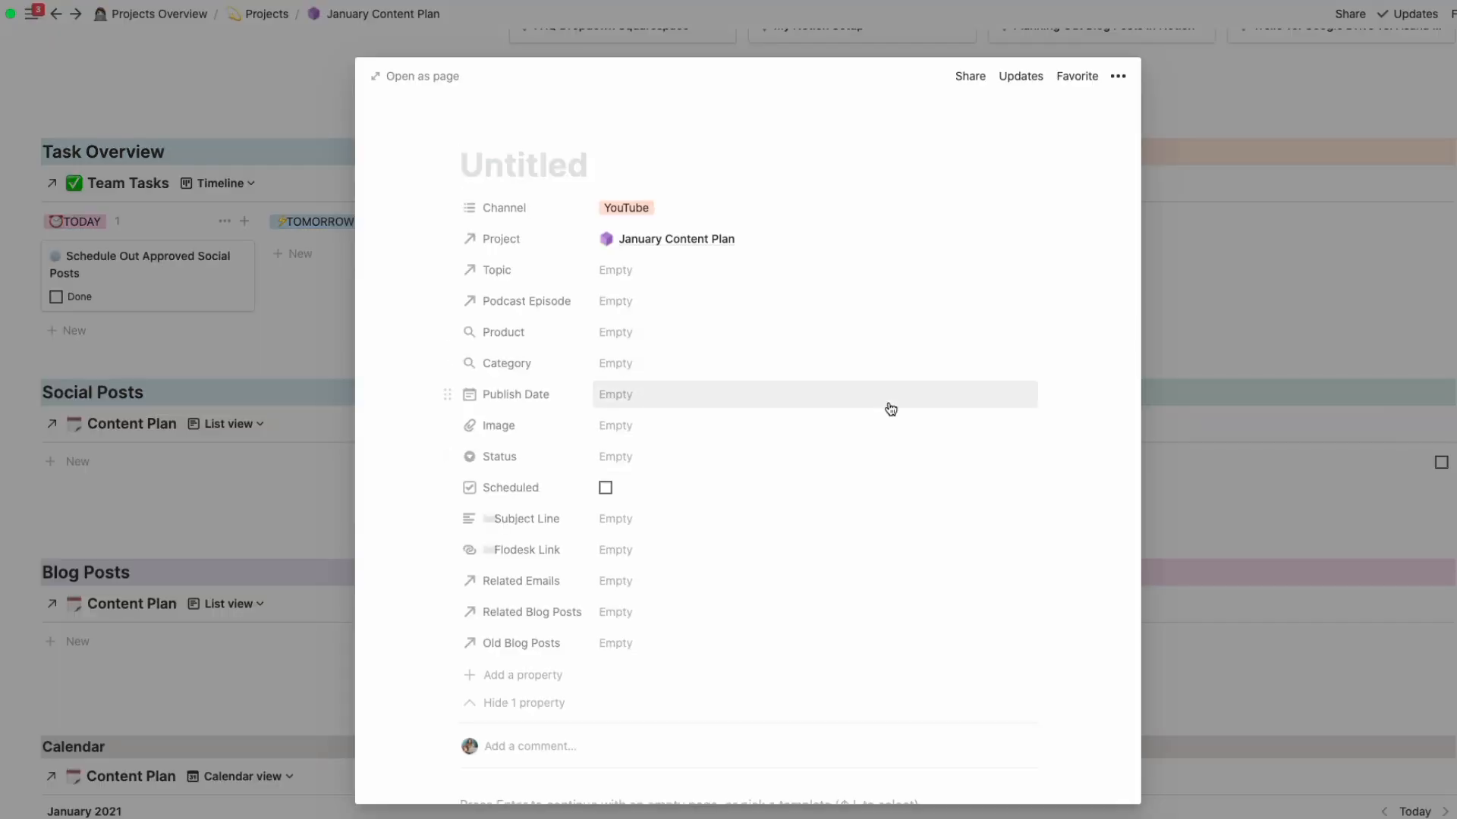
text(My Content C)
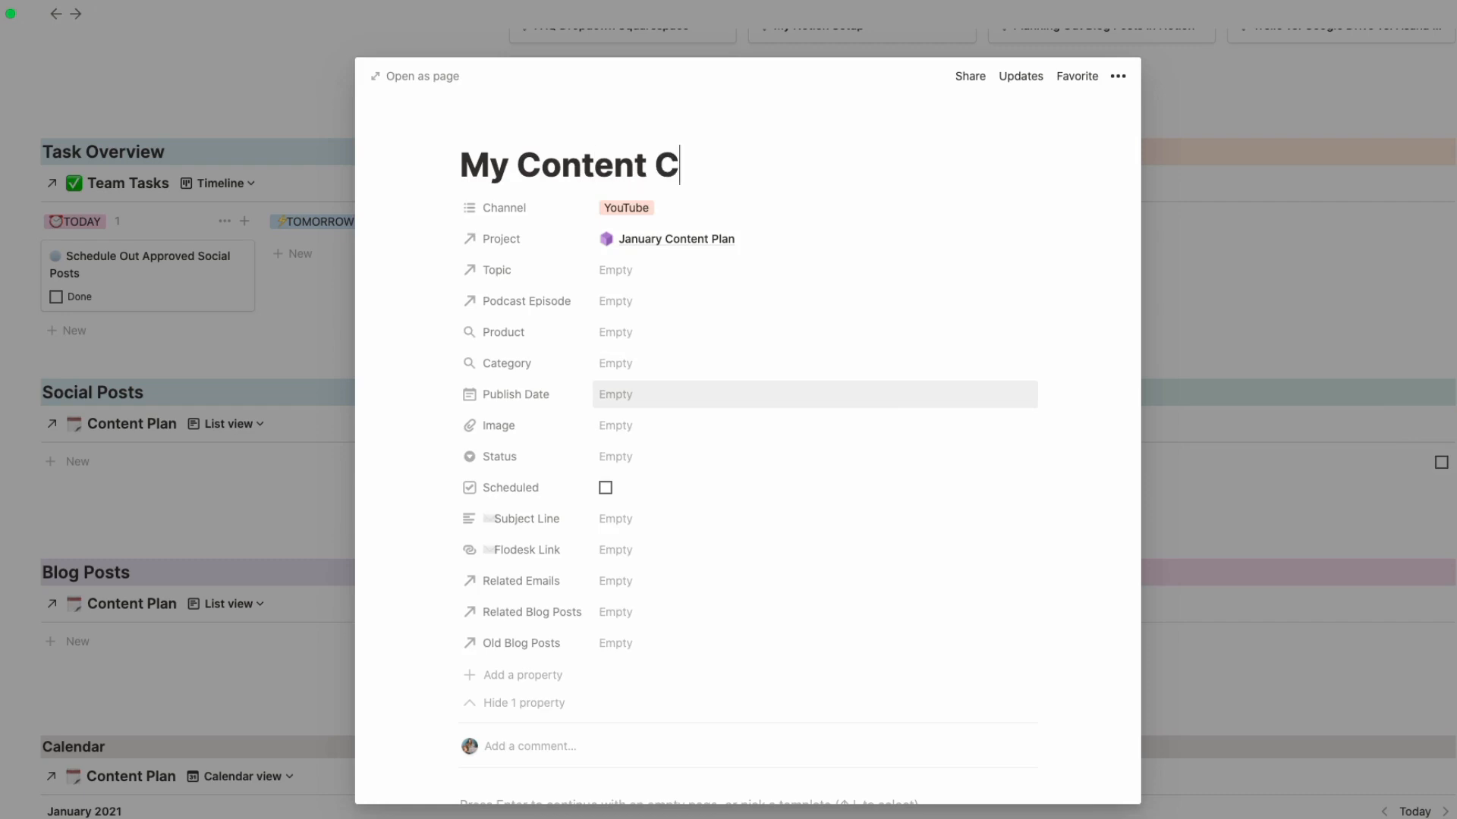
text(alendar Setup in NOt)
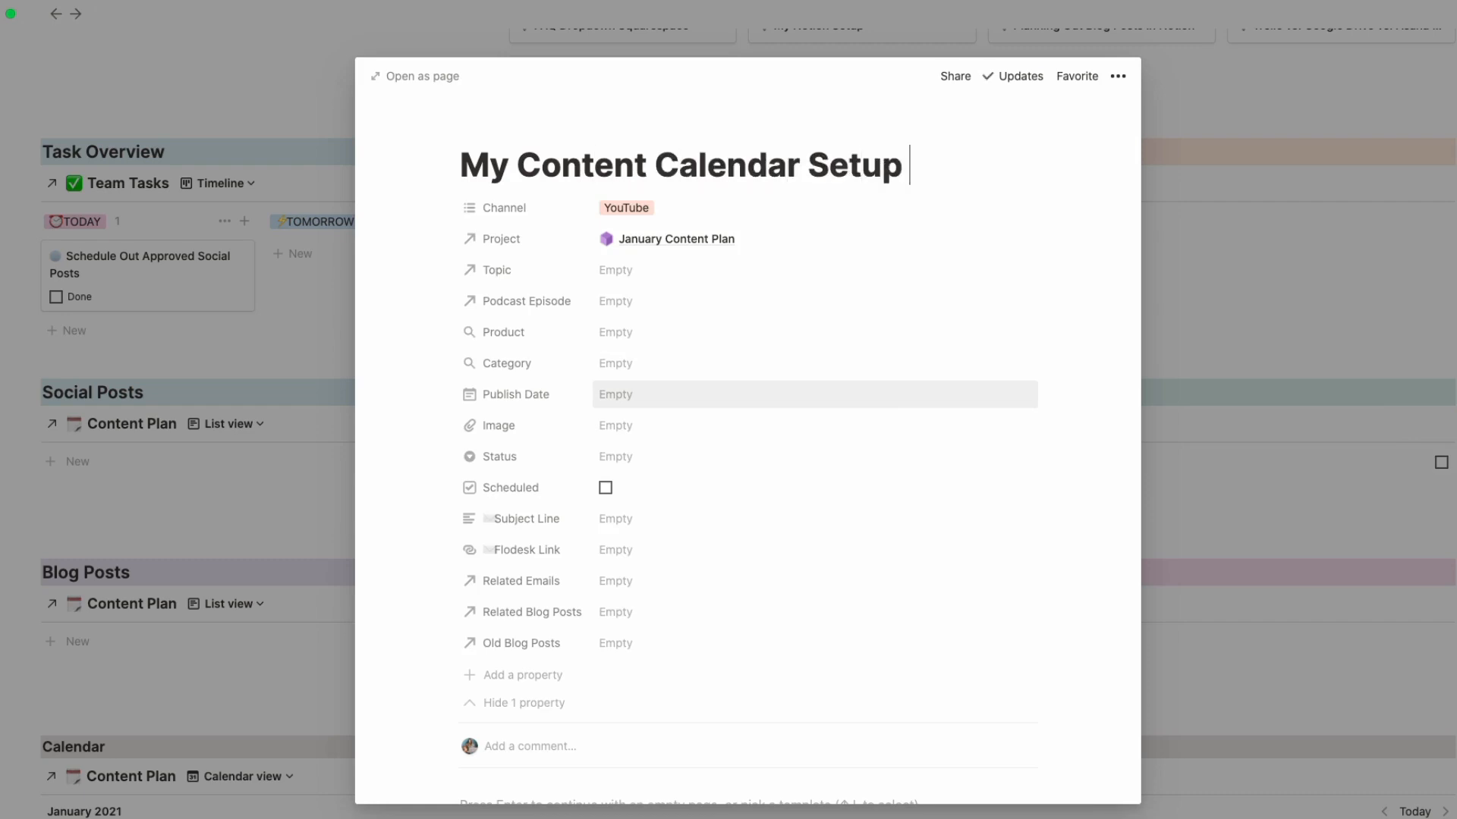
key(BackSpace)
key(BackSpace)
text(otion)
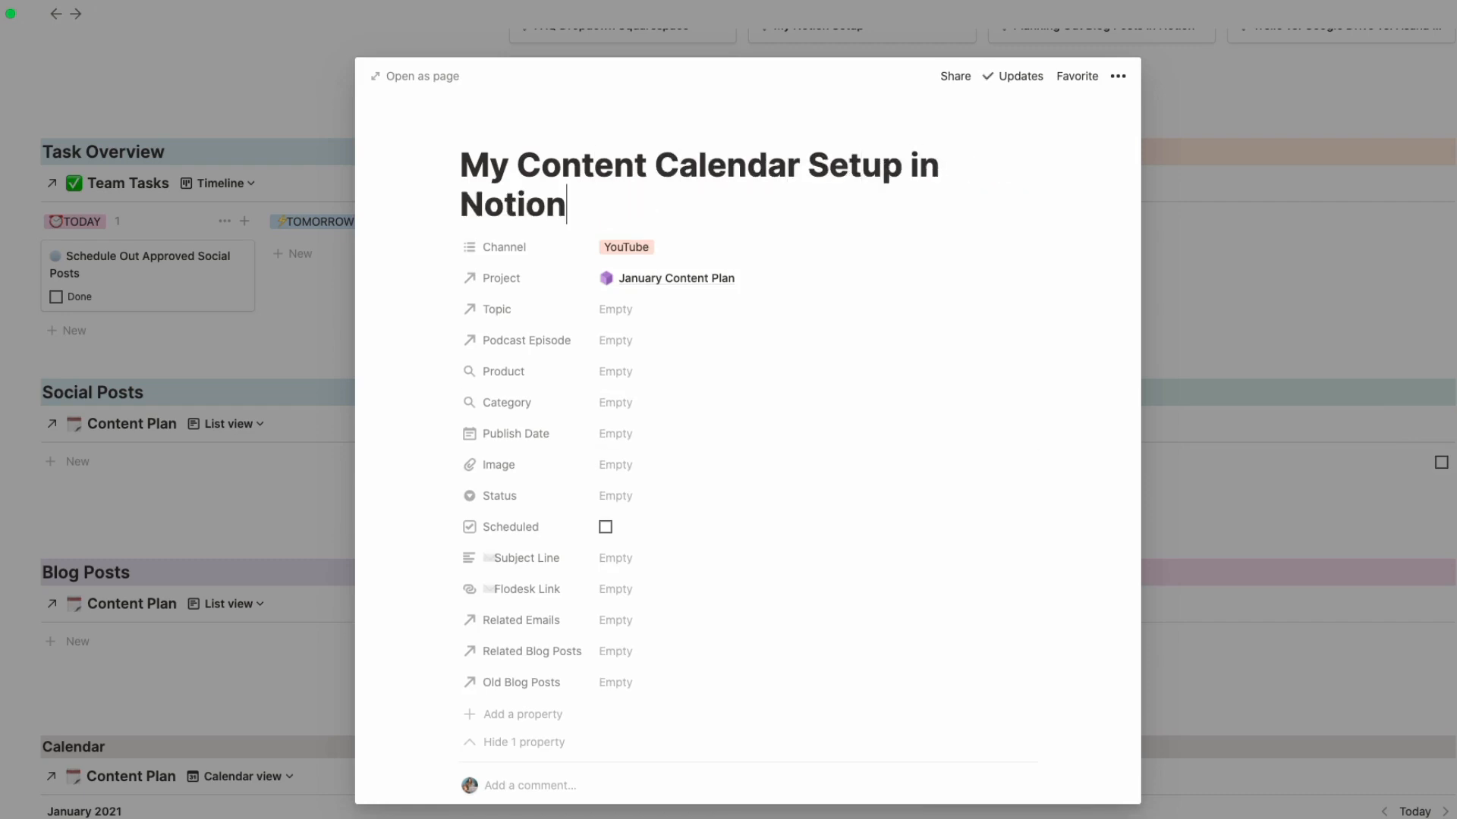
Step: Link the video entry to the "My Notion Setup" topic and set its status to In Progress
click(622, 316)
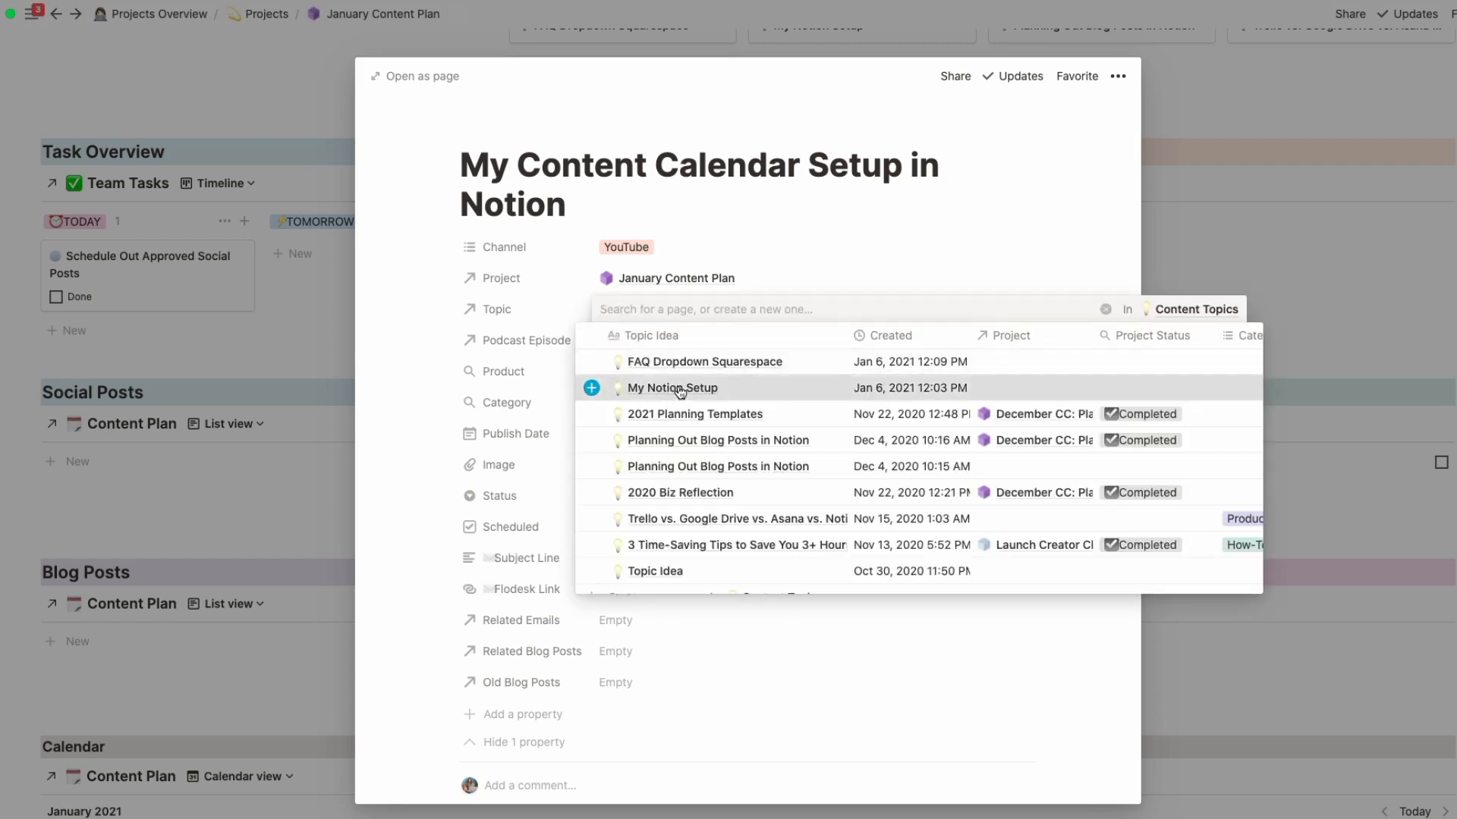
click(675, 389)
click(807, 254)
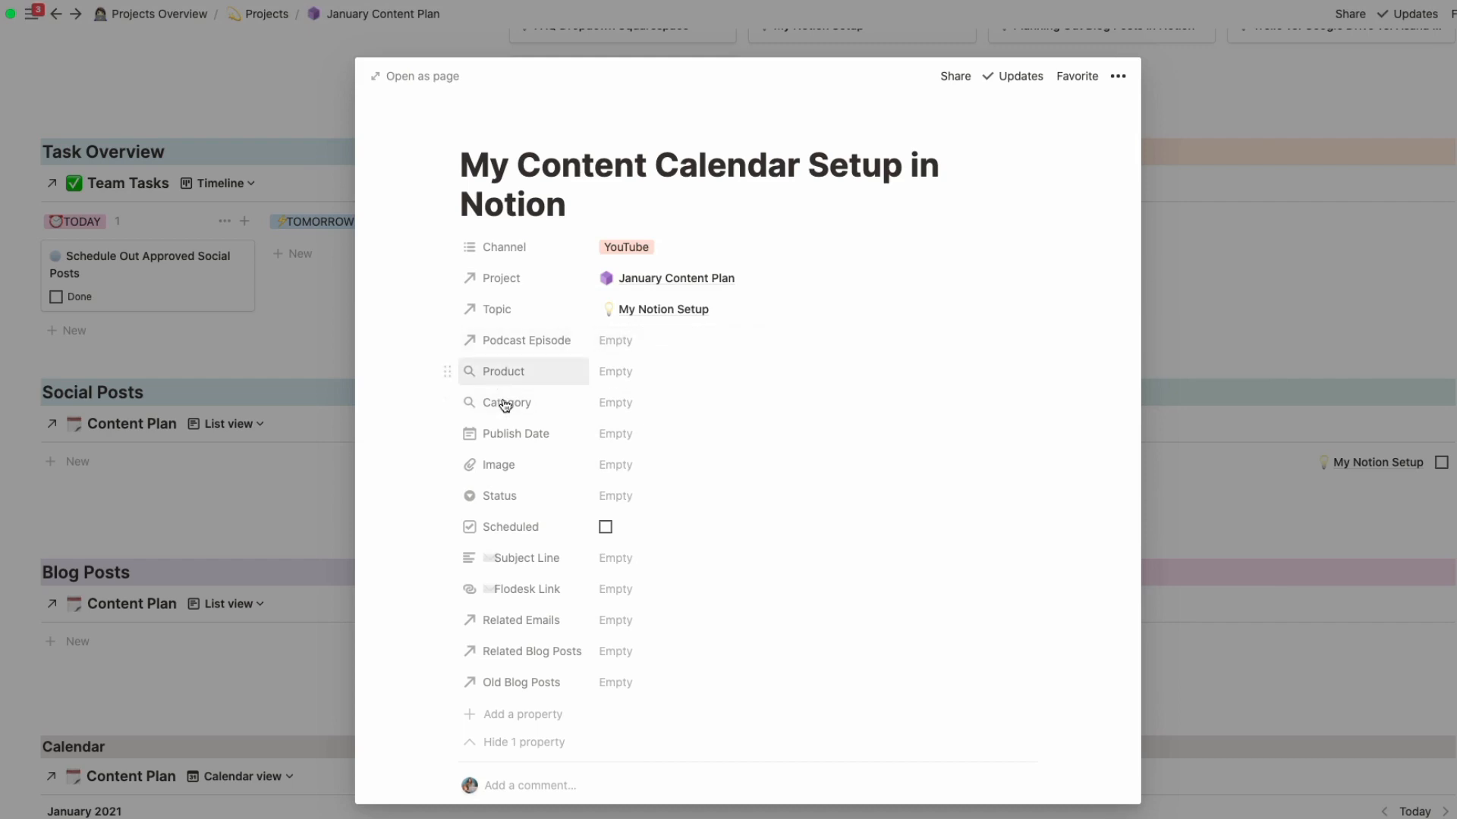
scroll(559, 485, down, 2)
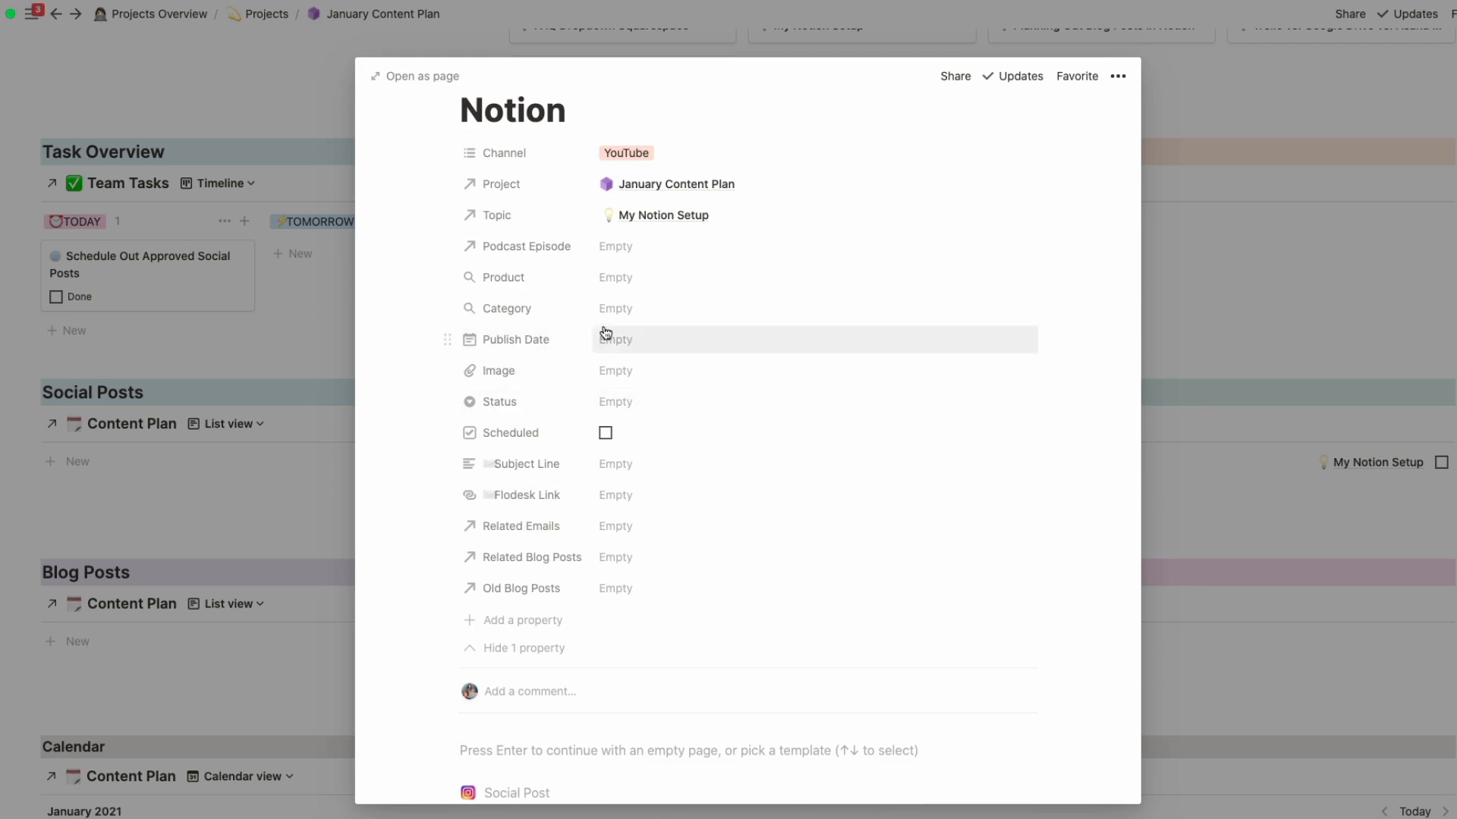
click(630, 405)
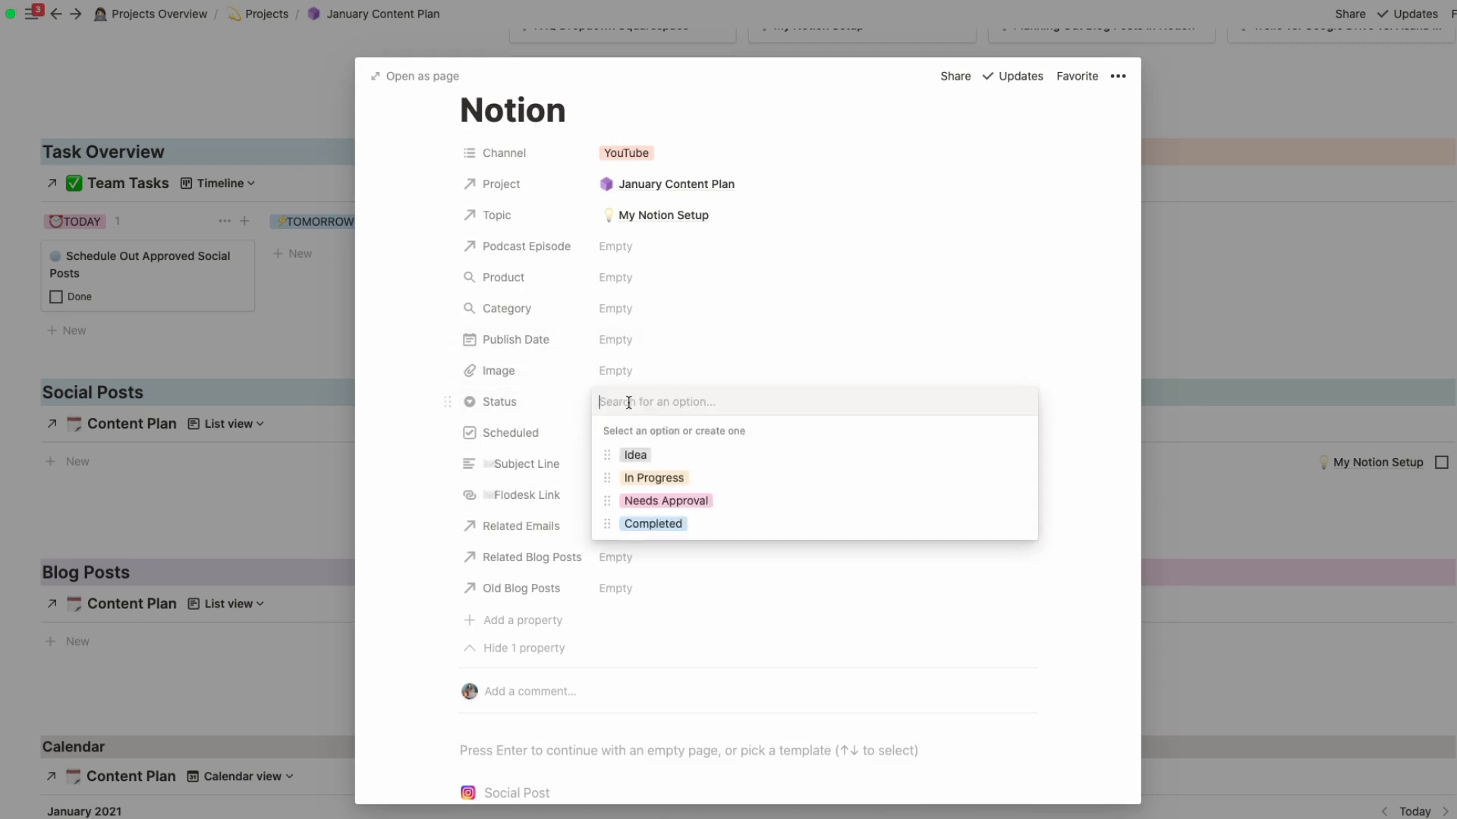
click(652, 478)
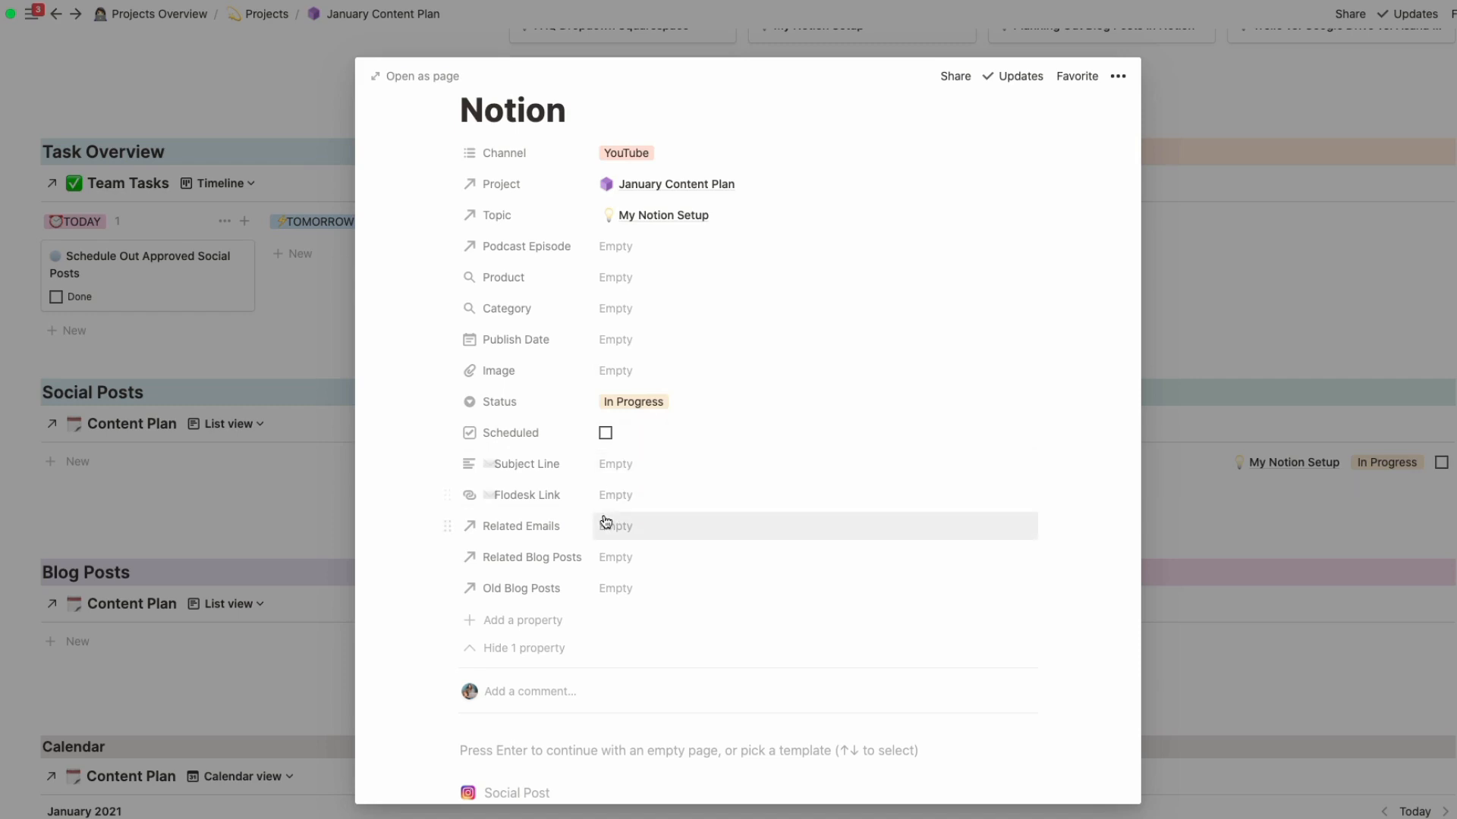
Step: Apply the Video template to the "My Content Calendar Setup in Notion" entry and open it as a full page
scroll(645, 507, down, 1)
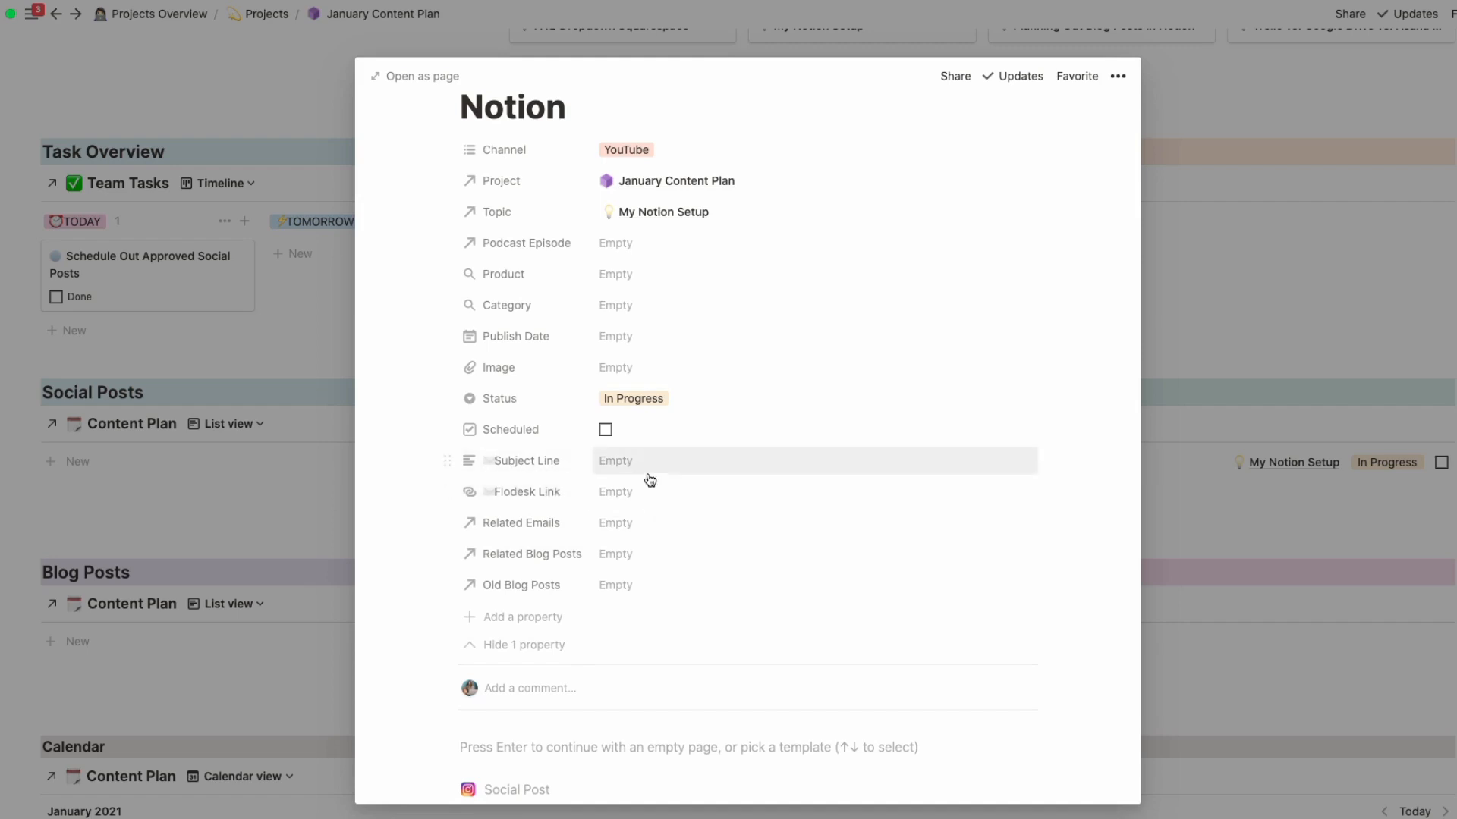
scroll(598, 510, down, 5)
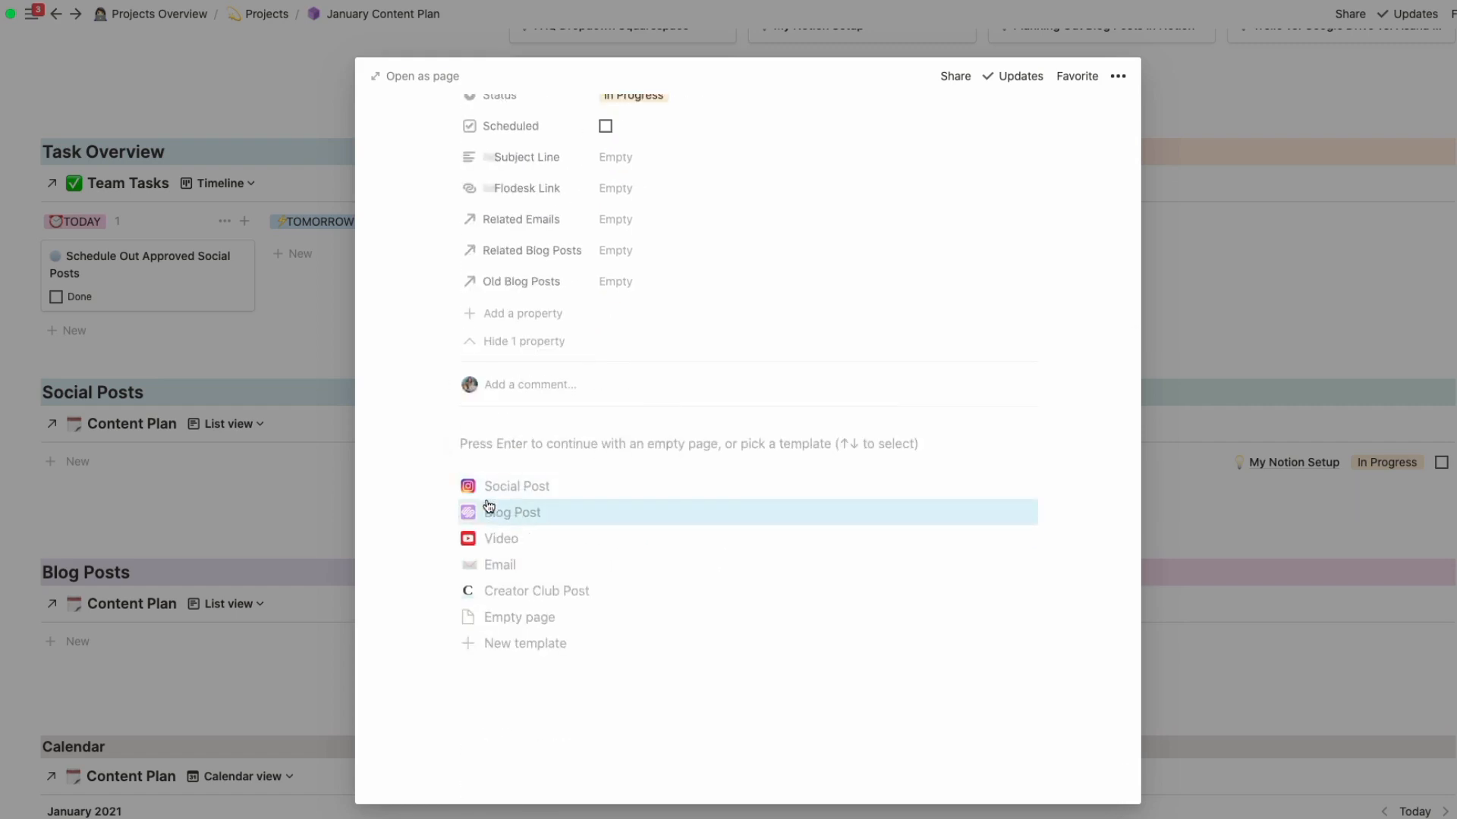
click(494, 541)
scroll(604, 507, up, 2)
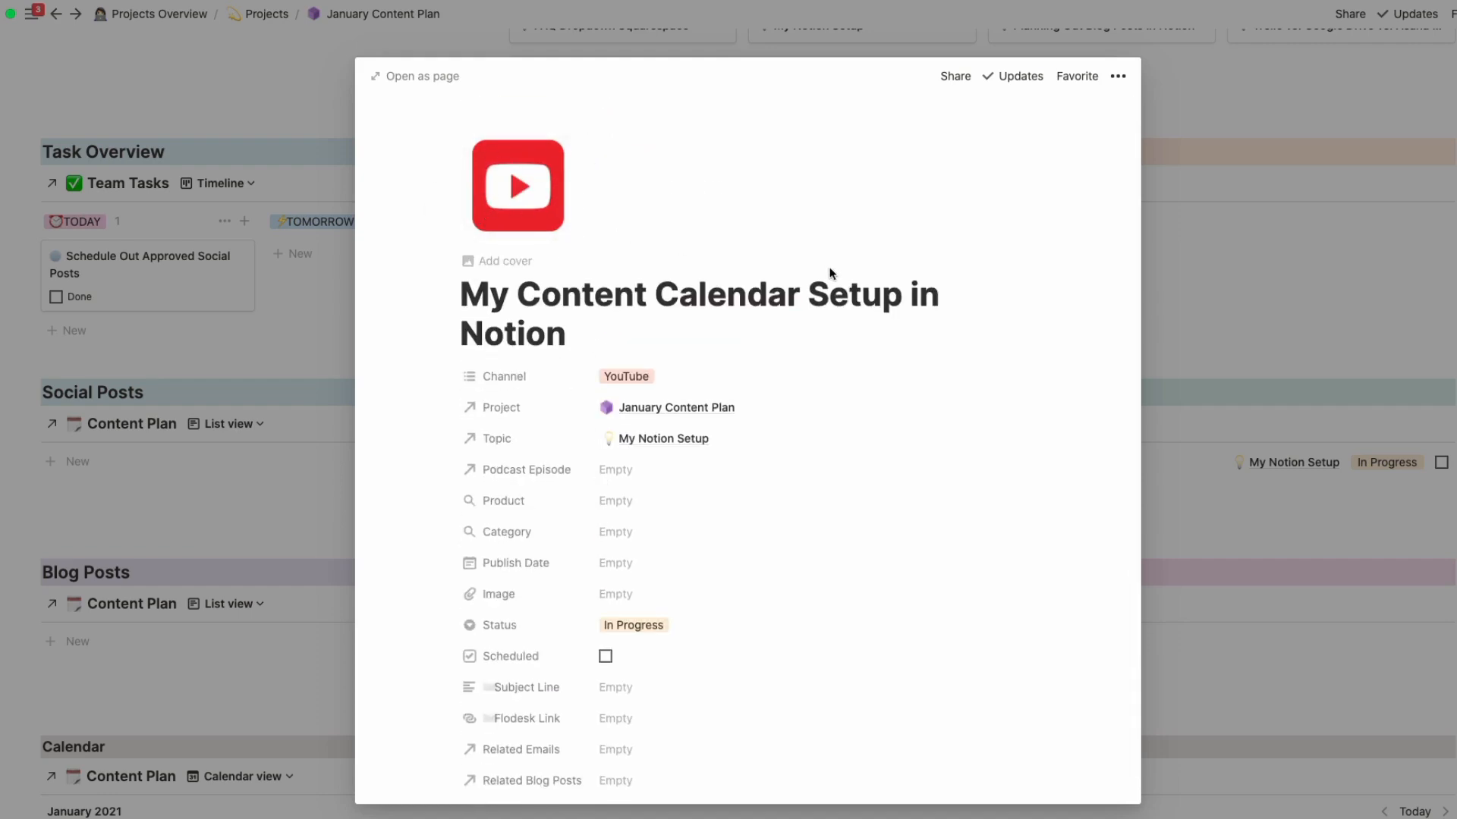
scroll(827, 287, down, 3)
scroll(800, 367, down, 3)
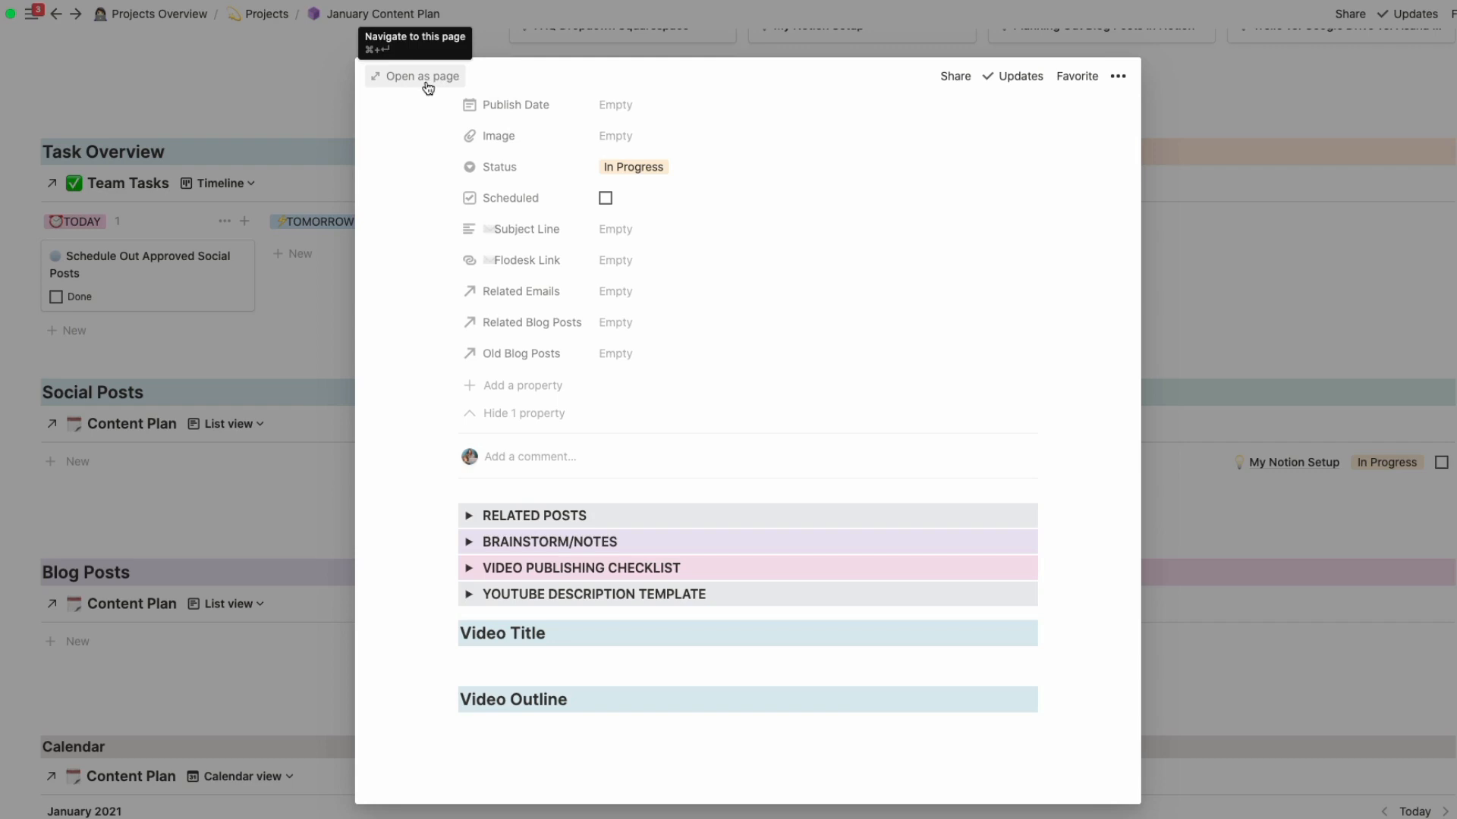
click(401, 82)
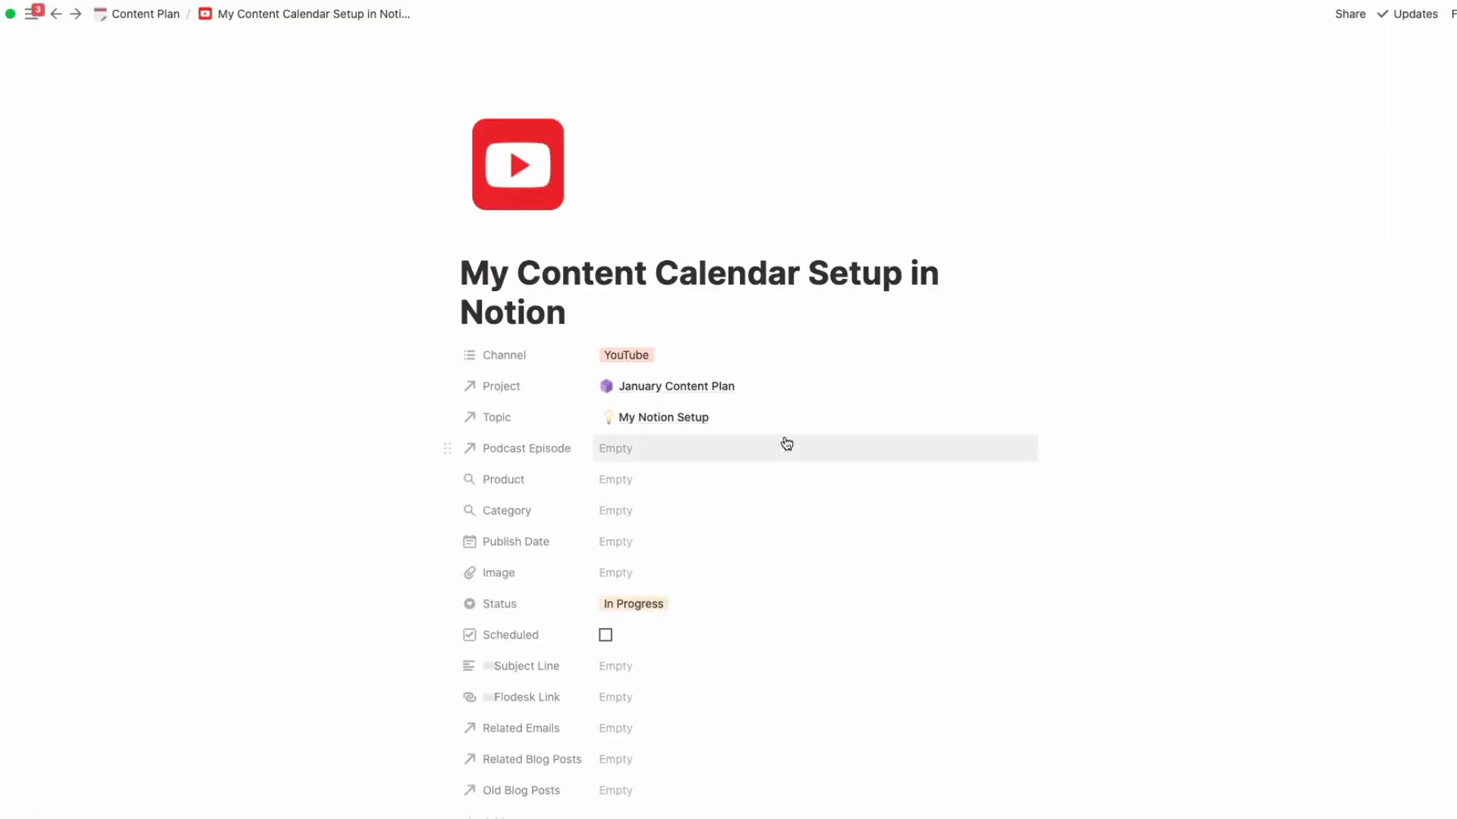
Step: Add the note "Make sure to mention... something" inside the Brainstorm/Notes section of the video page
scroll(527, 329, down, 3)
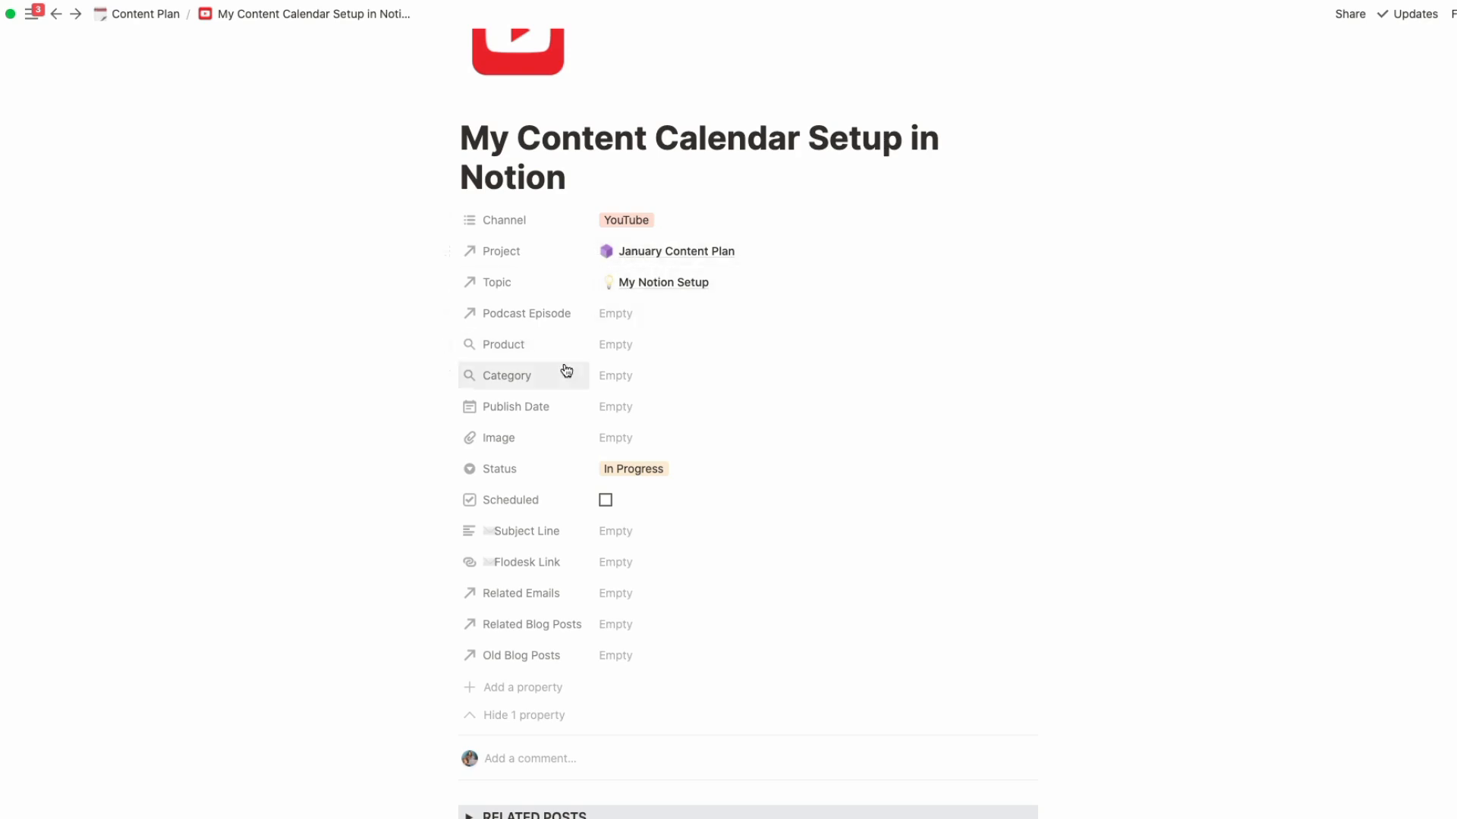
scroll(567, 371, down, 10)
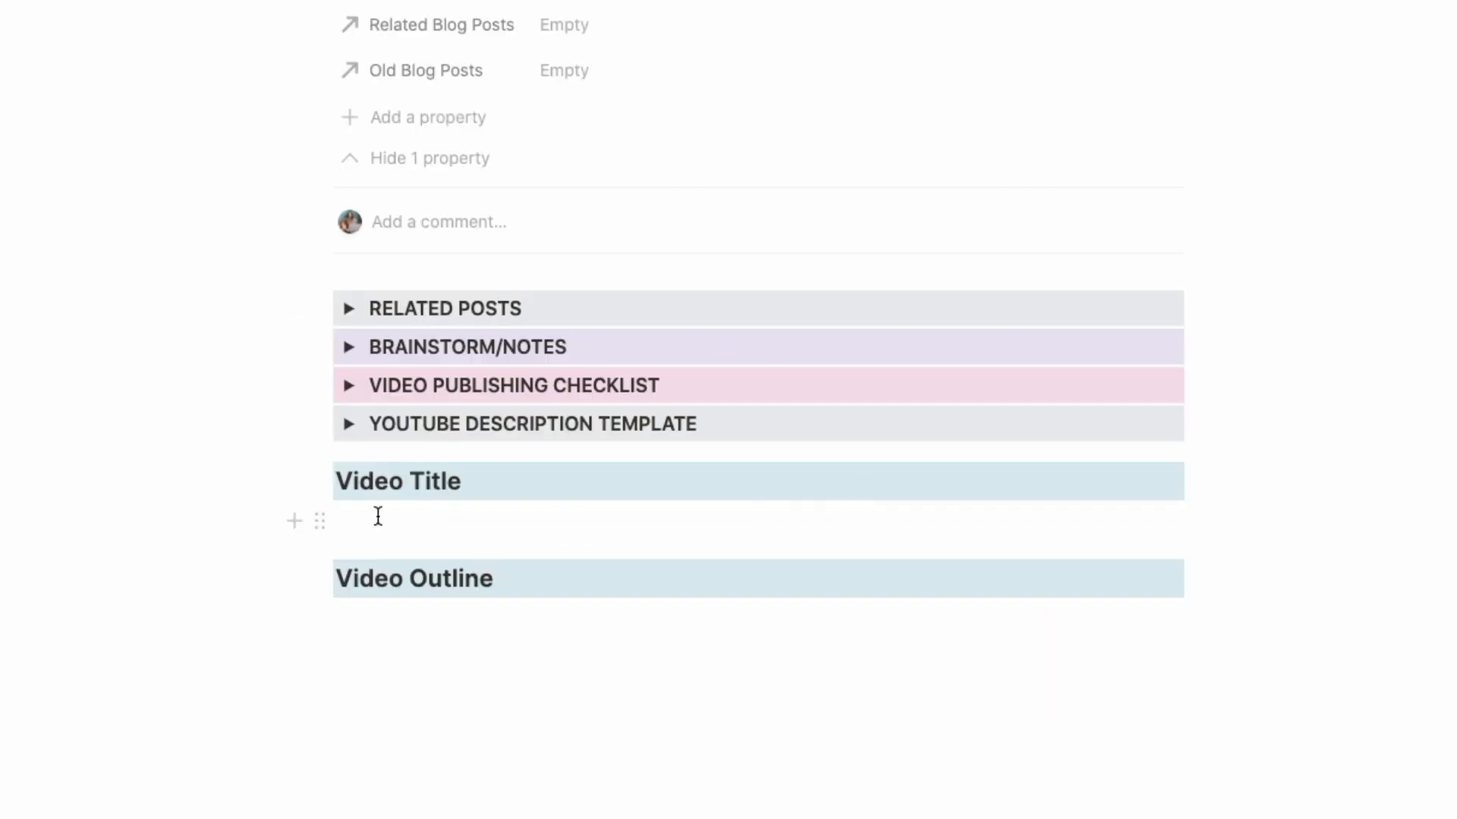
click(350, 348)
click(492, 391)
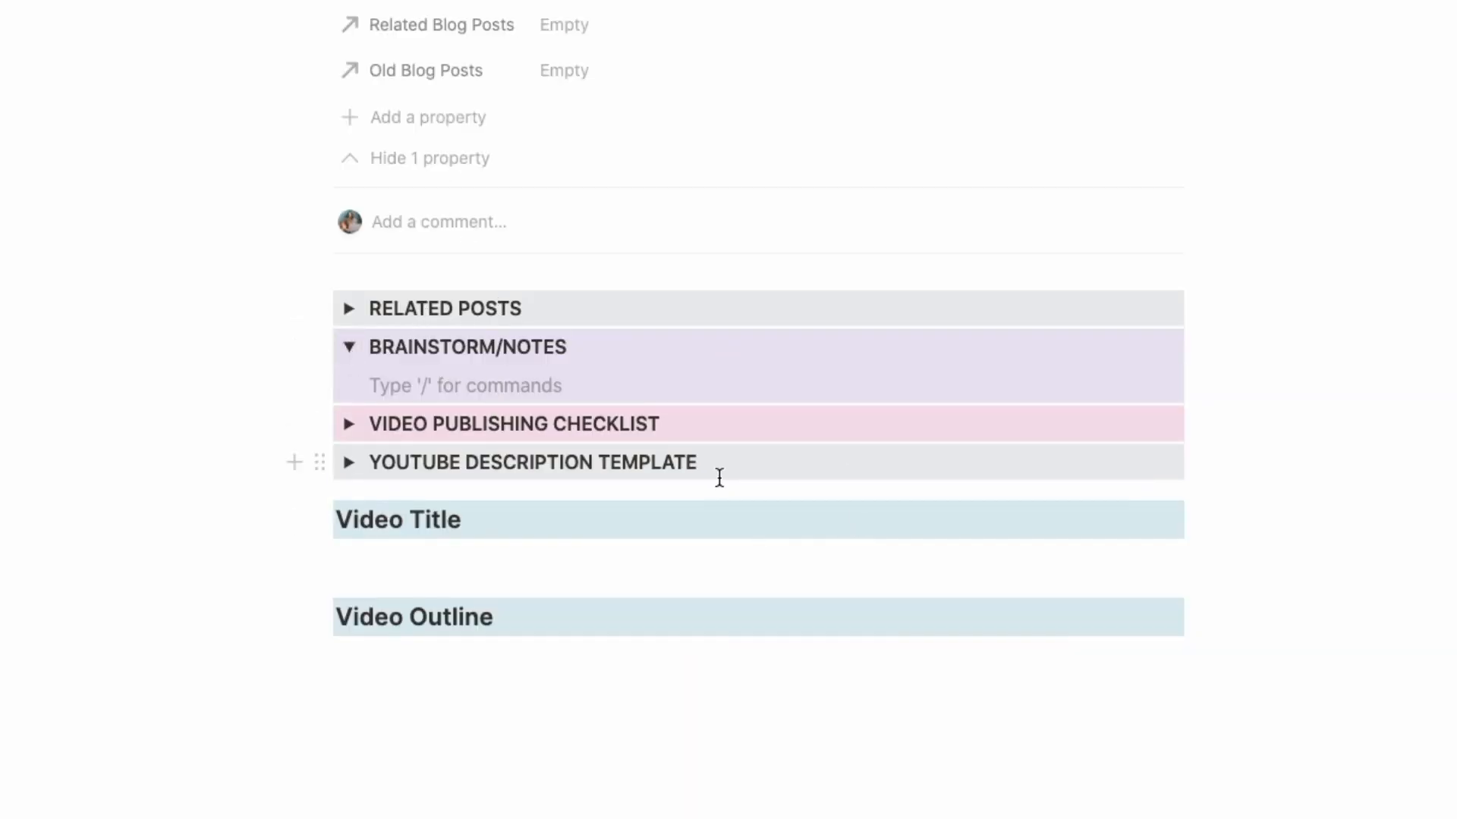
text(Make)
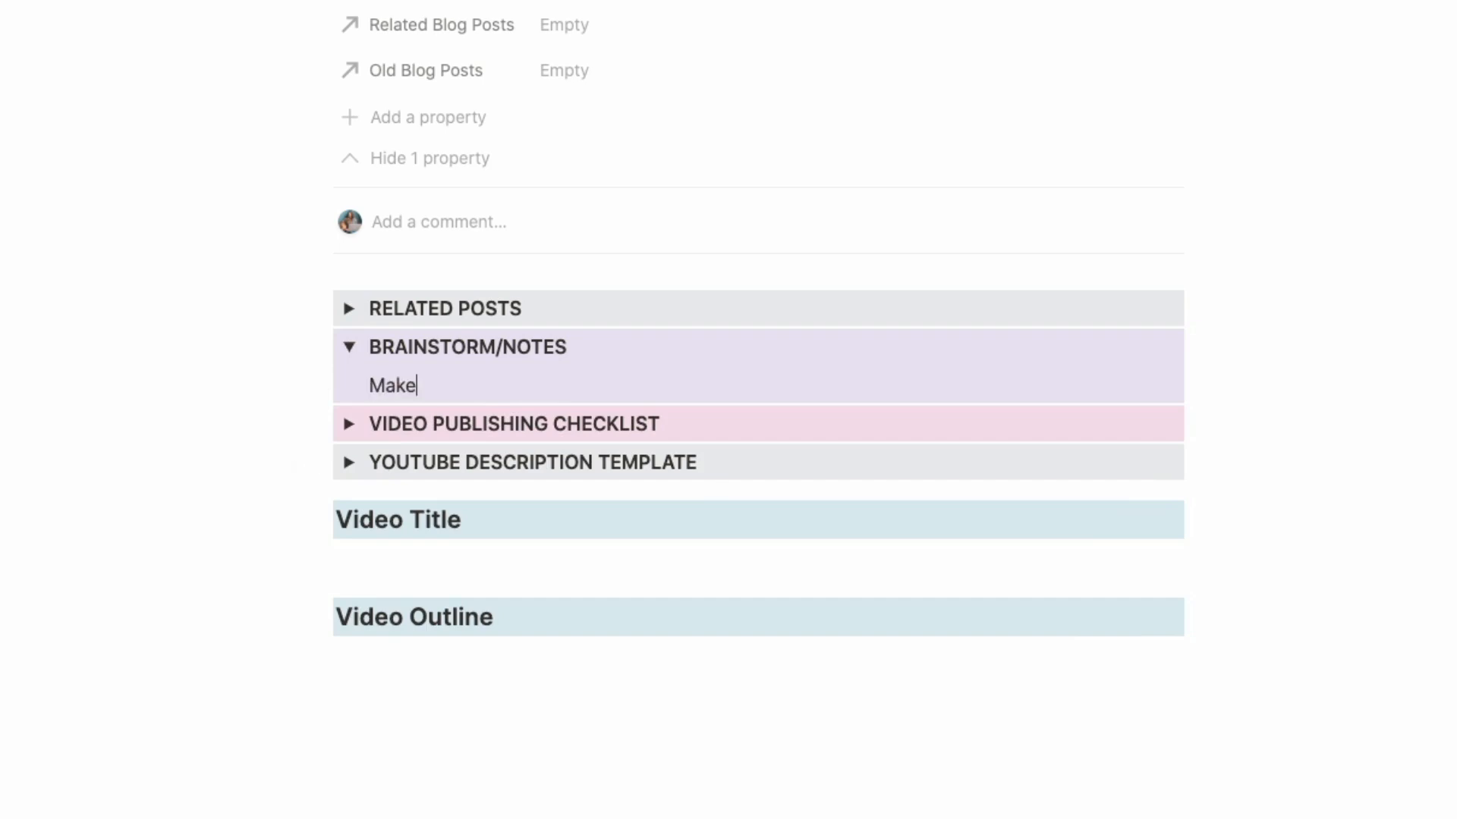
text( sure to mention)
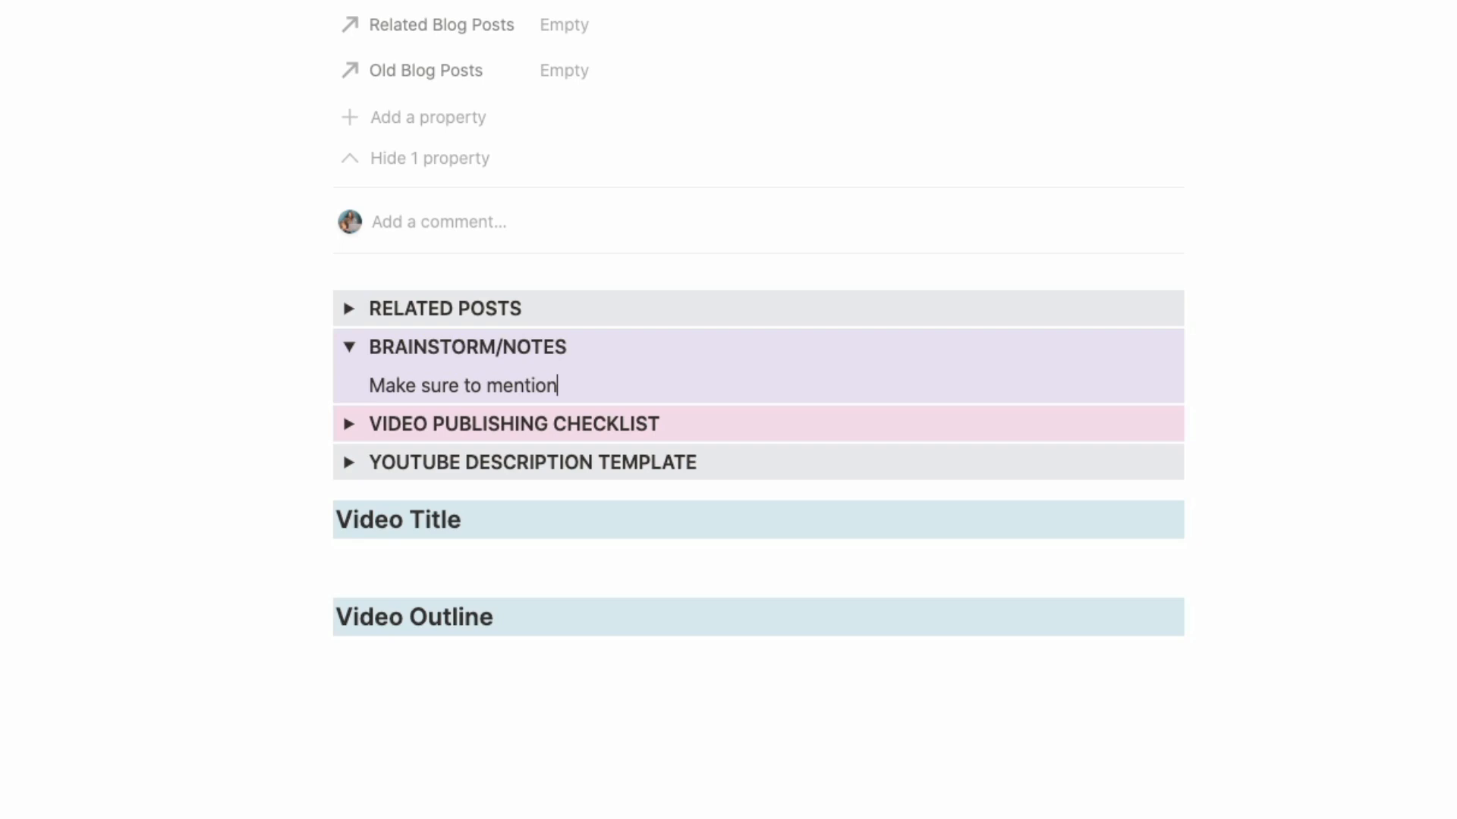
text(... something)
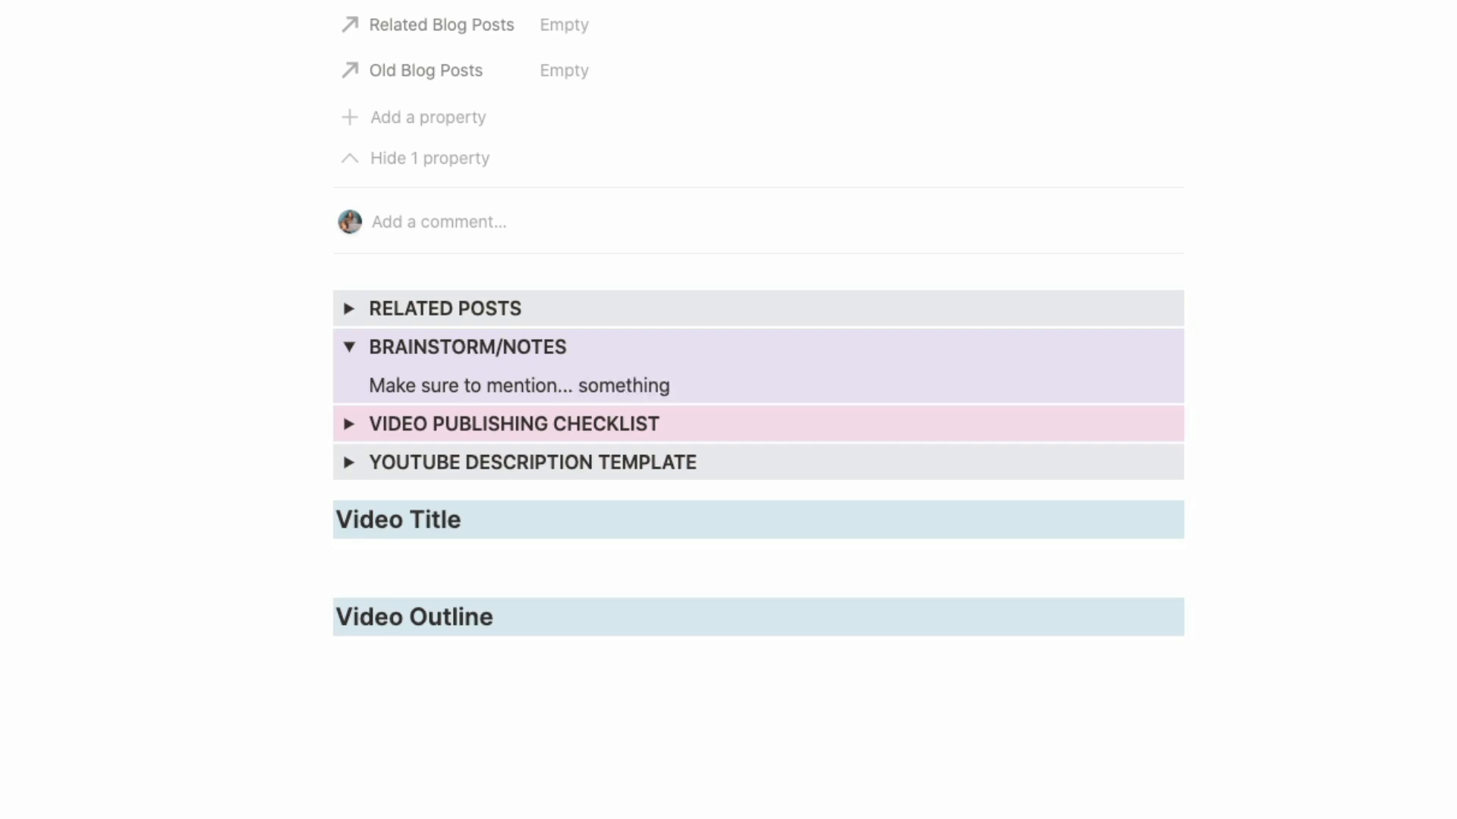
Step: Review the contents of the Video Publishing Checklist and YouTube Description Template sections, collapsing each again
click(349, 424)
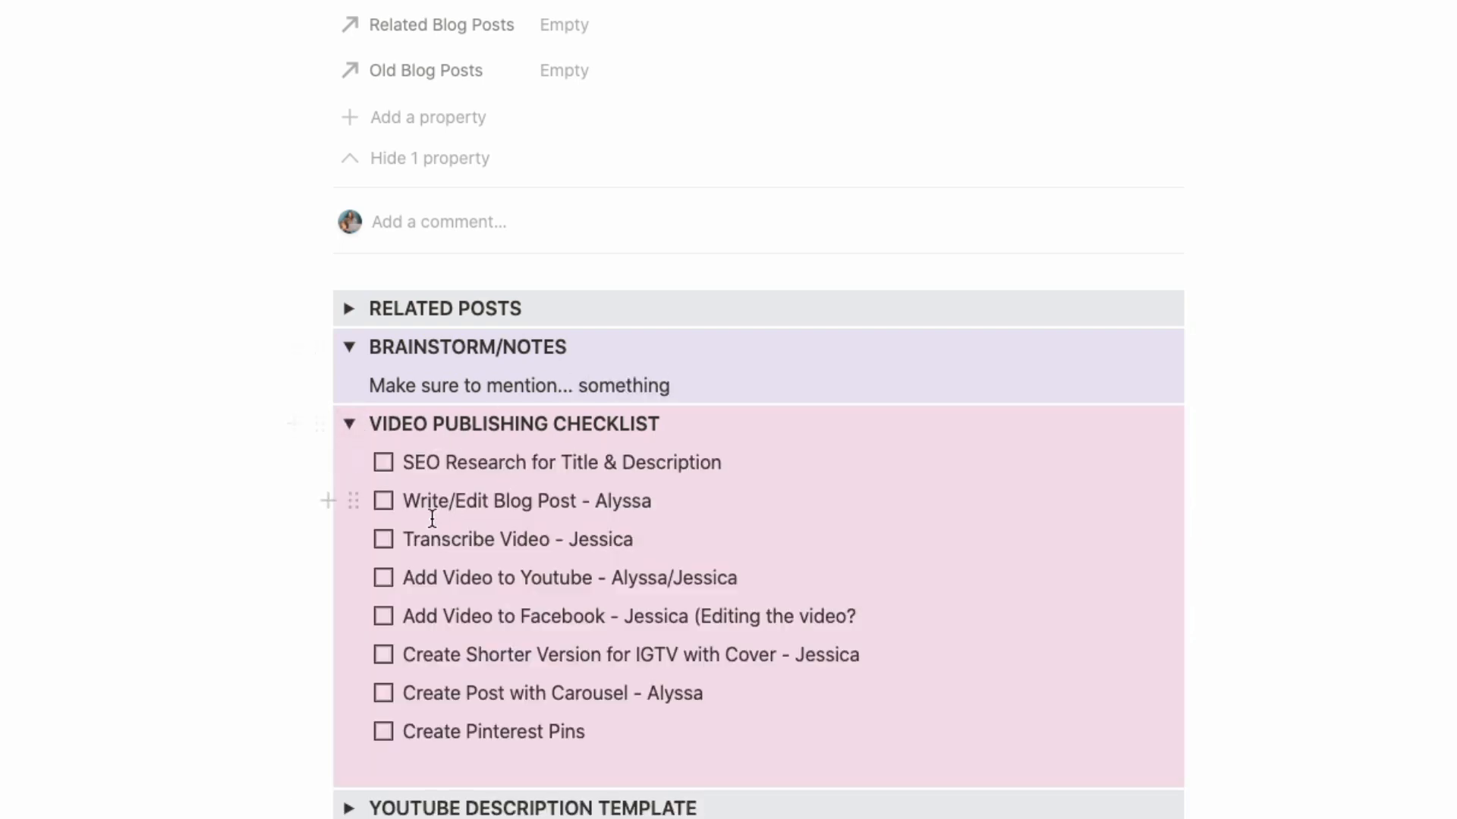
click(349, 424)
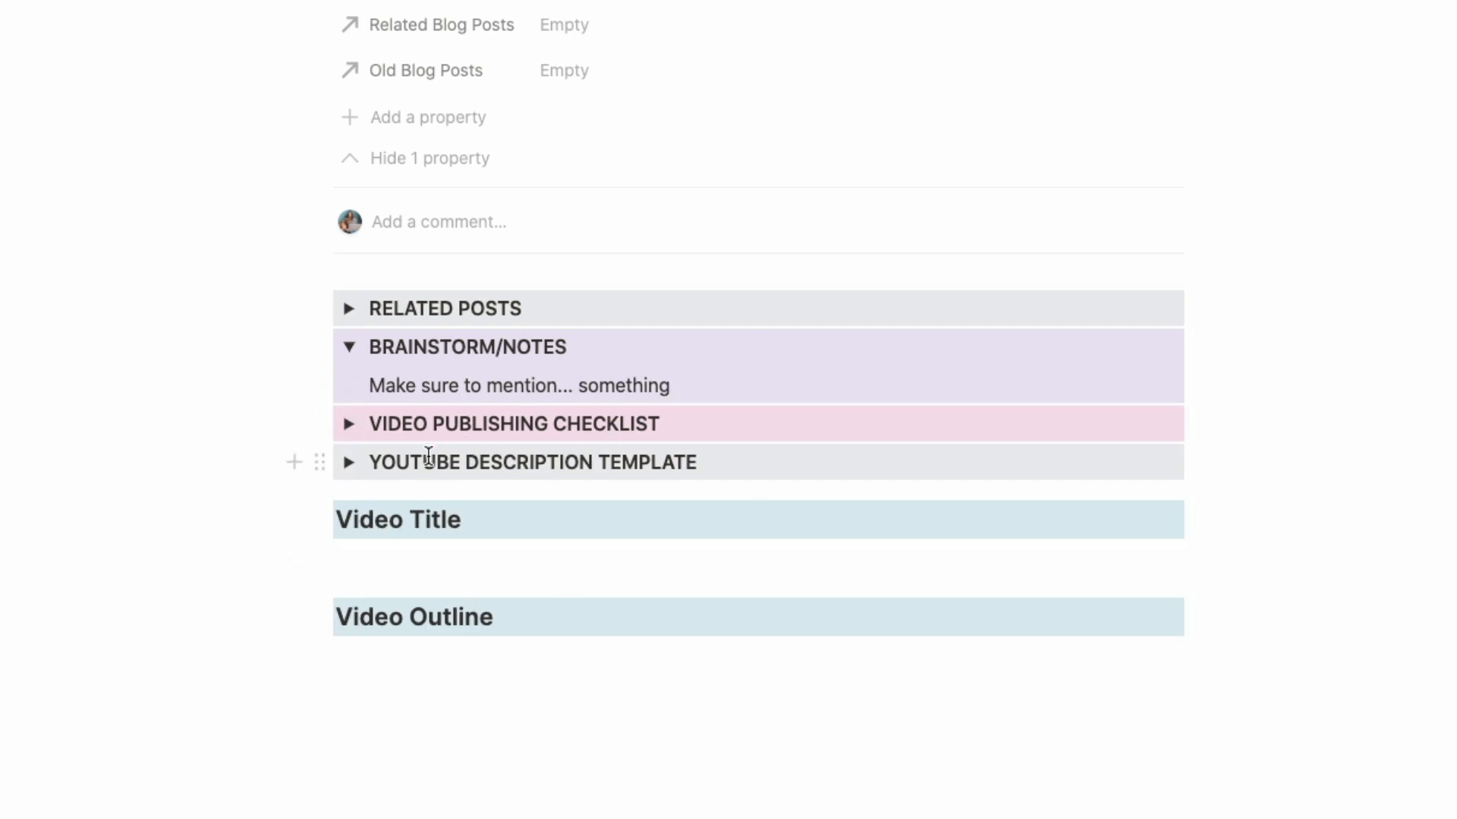
click(346, 464)
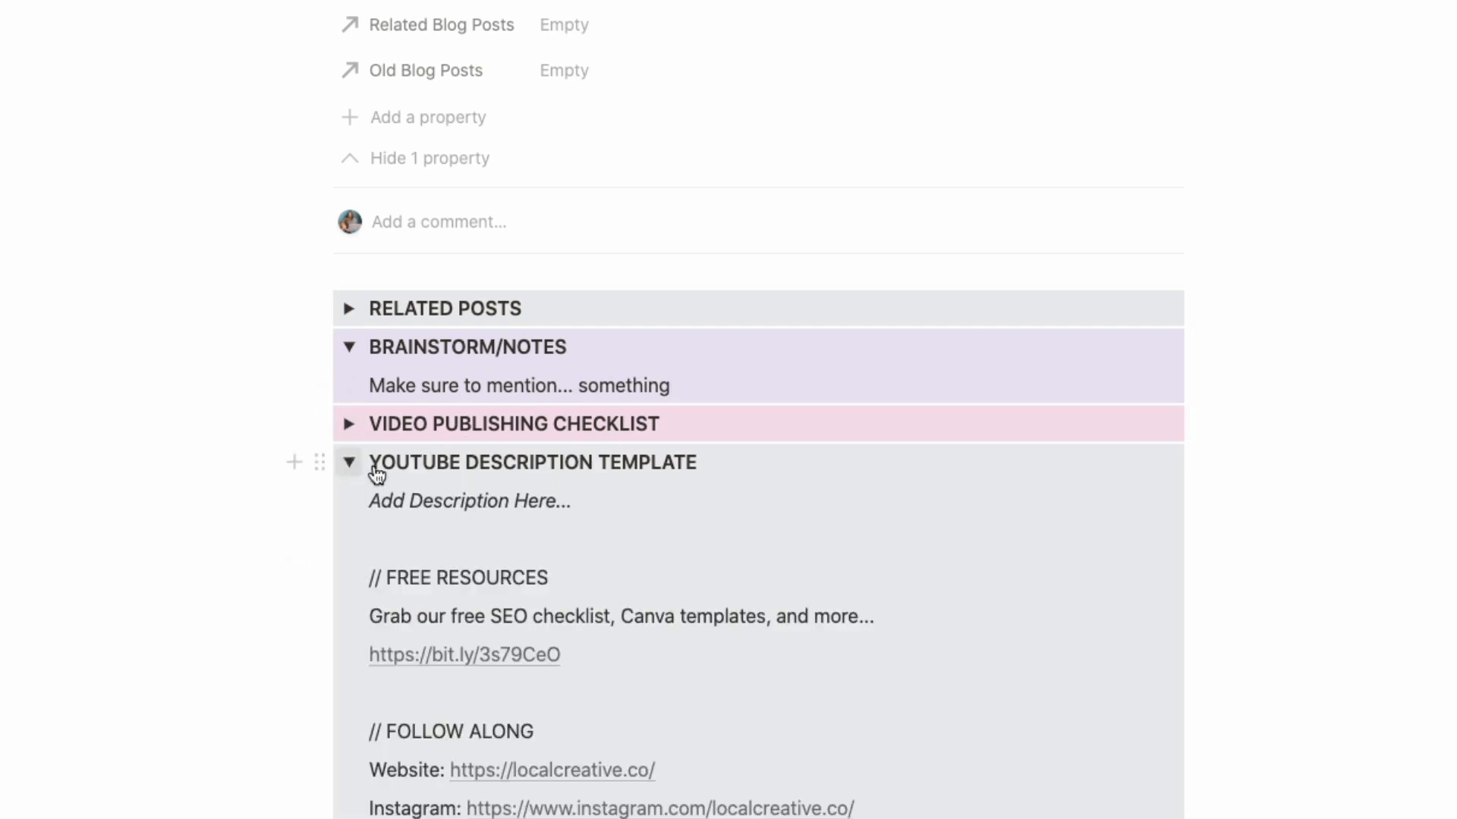
scroll(667, 481, down, 5)
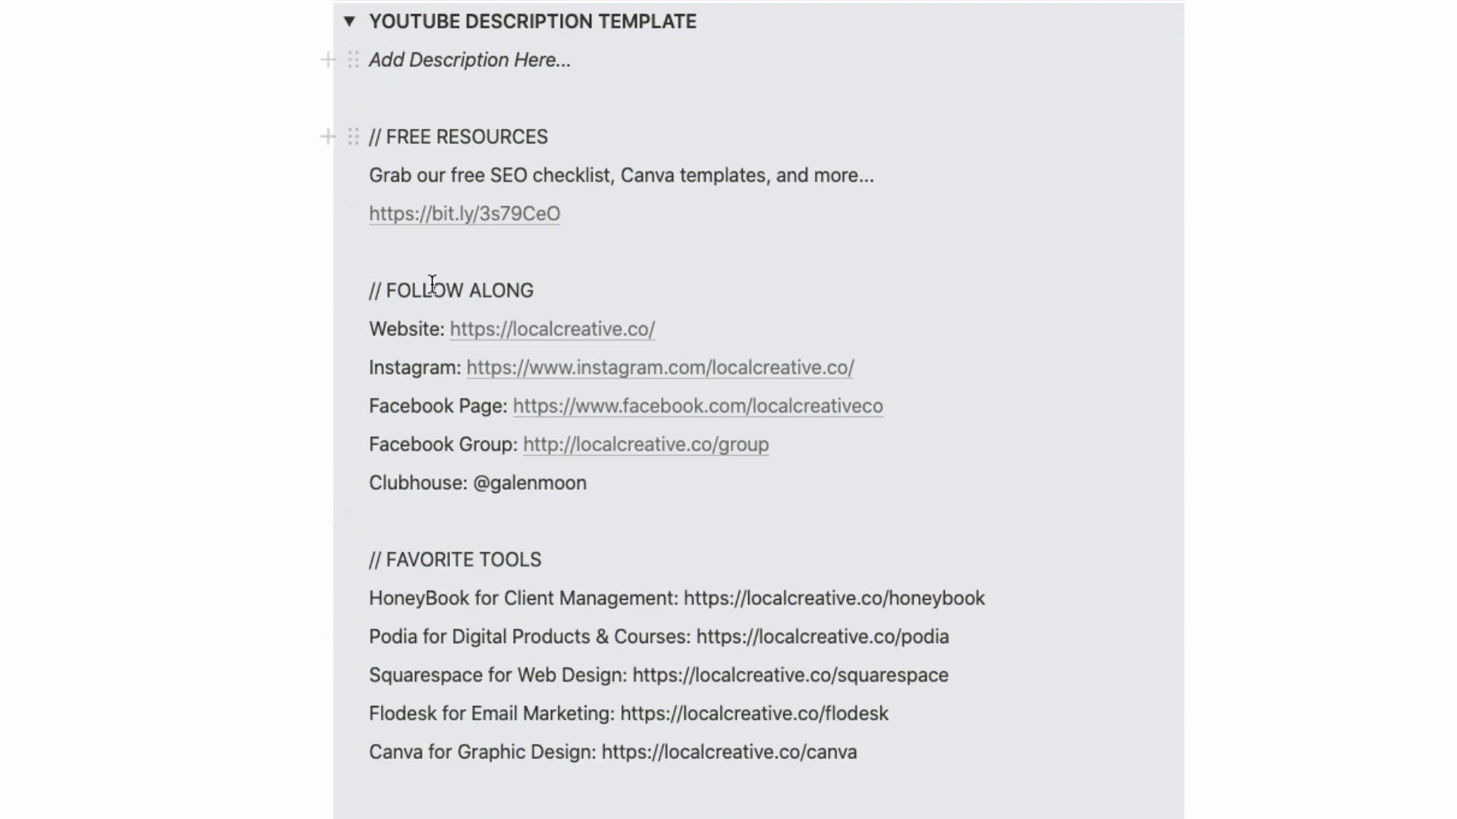
click(349, 23)
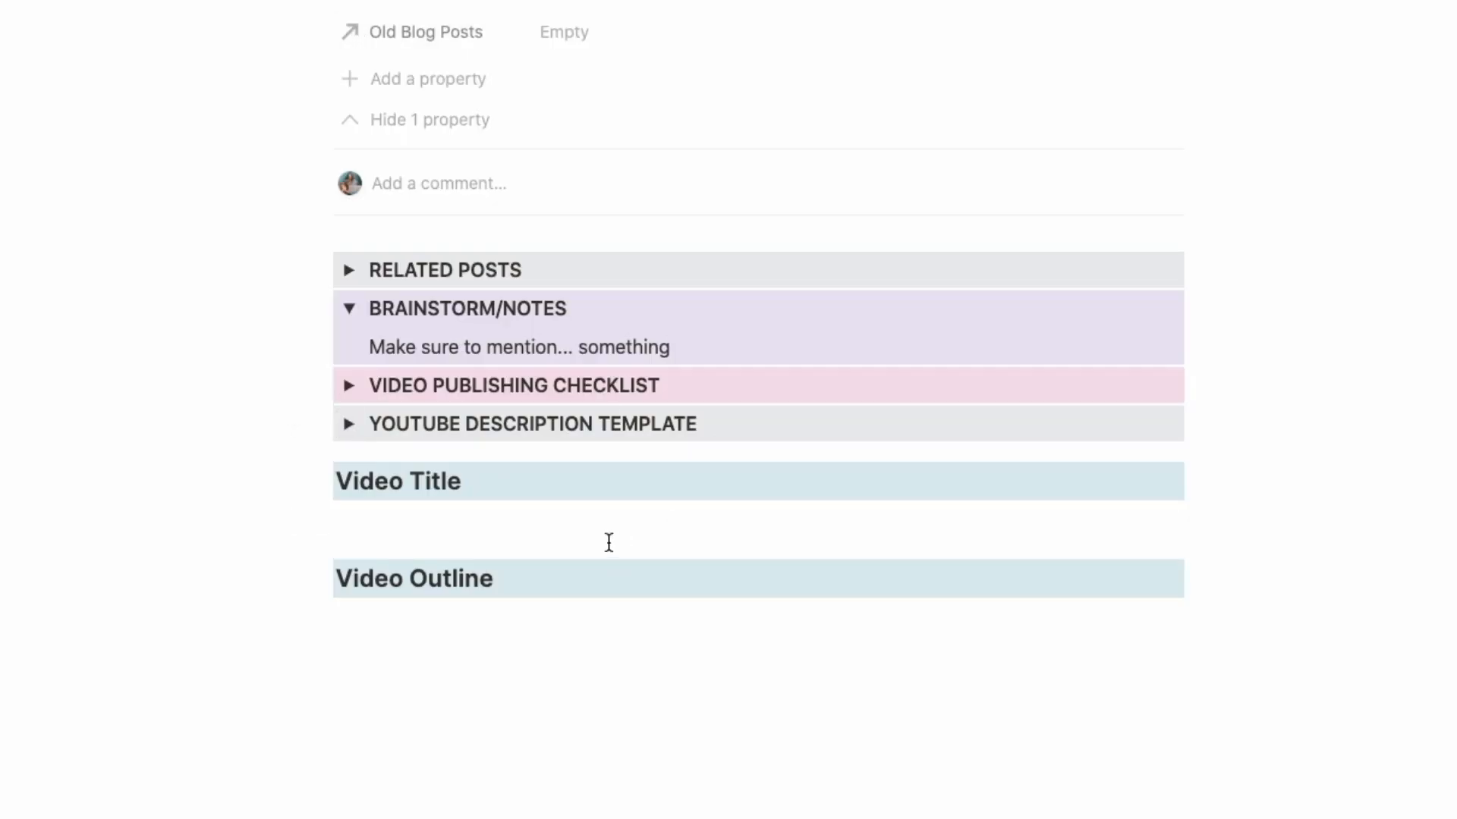
Step: Enter "My Notion Content Calendar Setup" under the Video Title heading, leaving one blank line above it
click(503, 523)
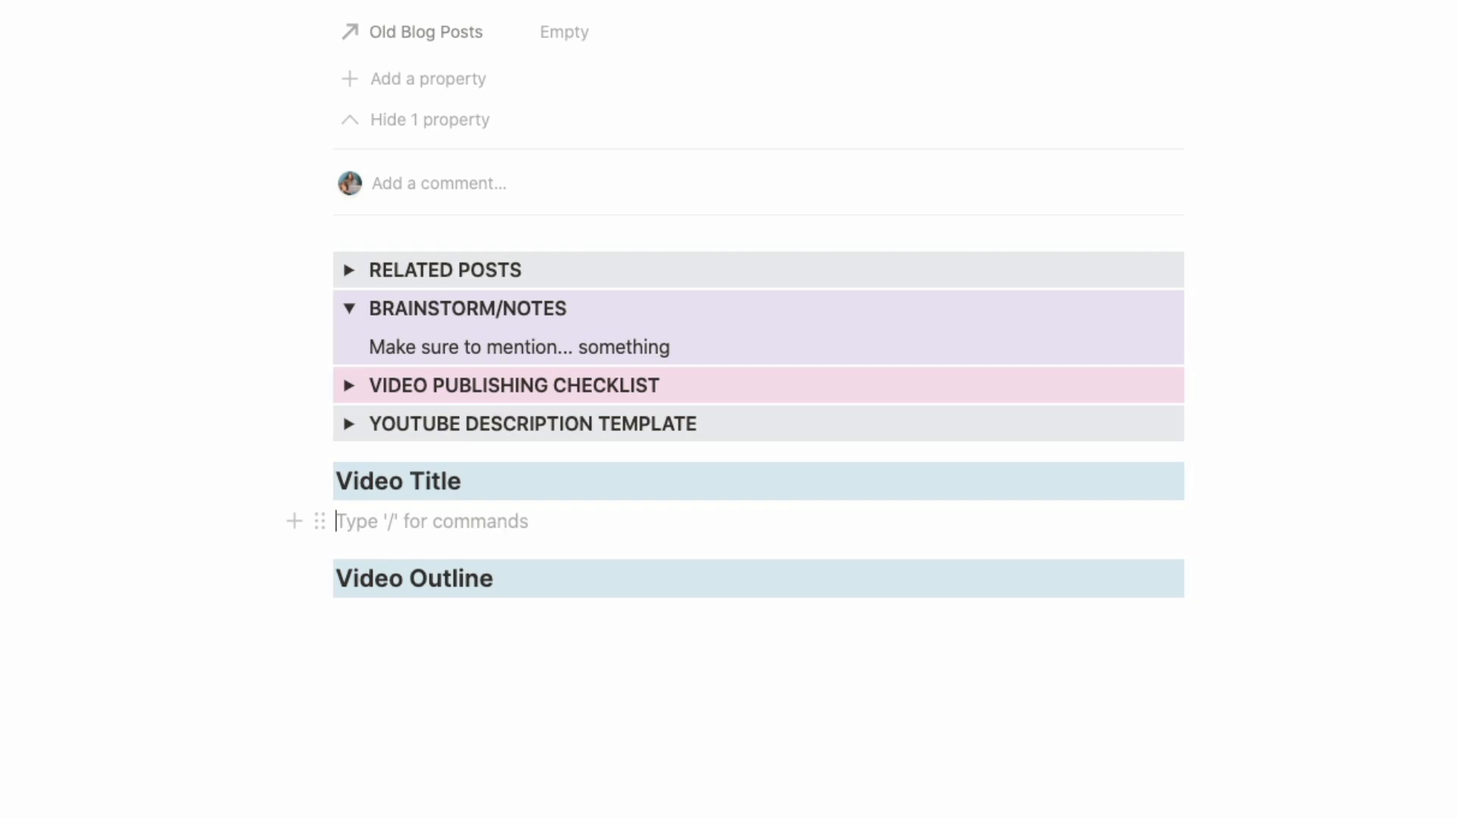
key(Return)
key(BackSpace)
key(Return)
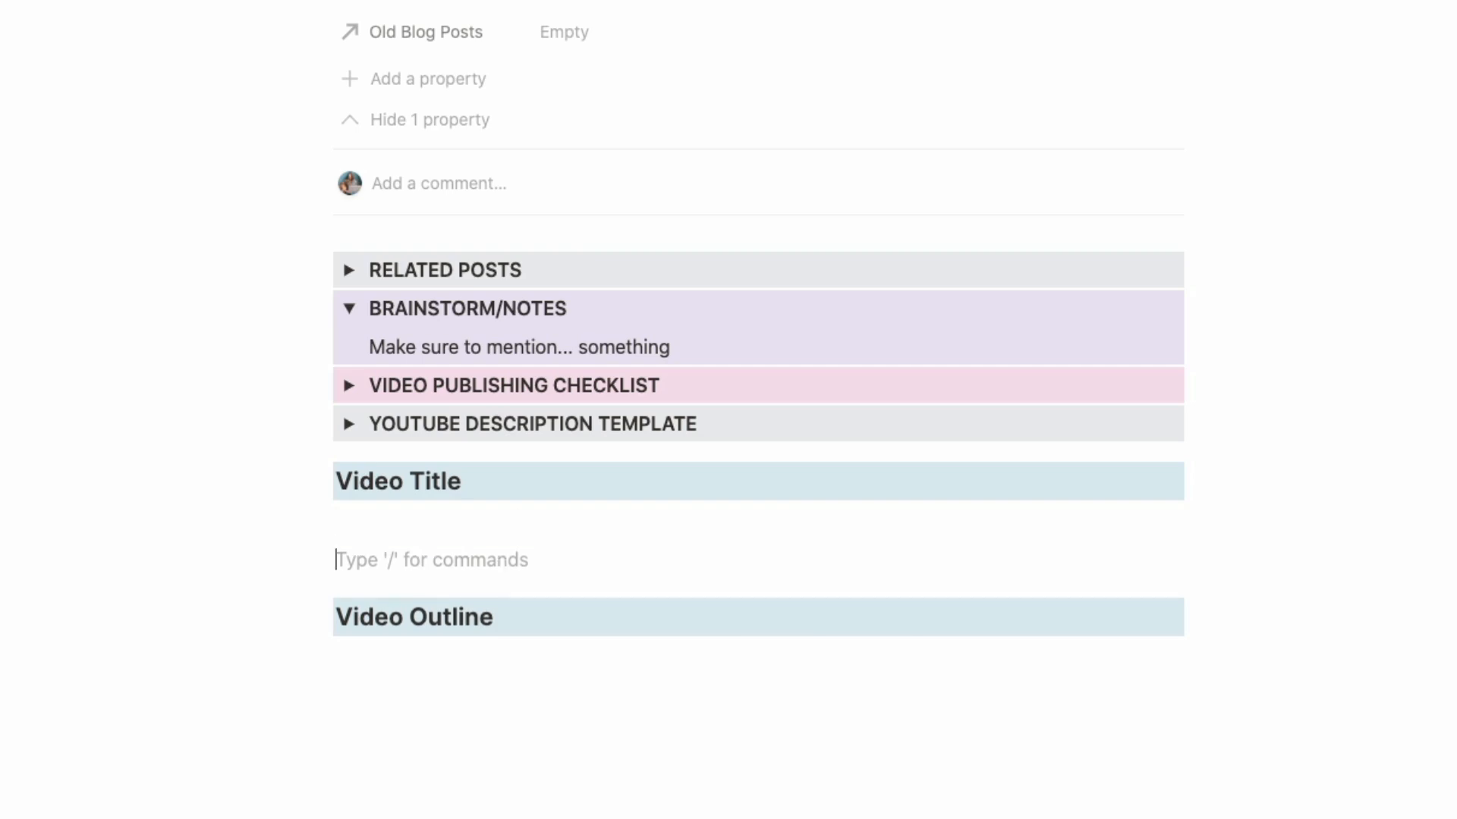
text(My No)
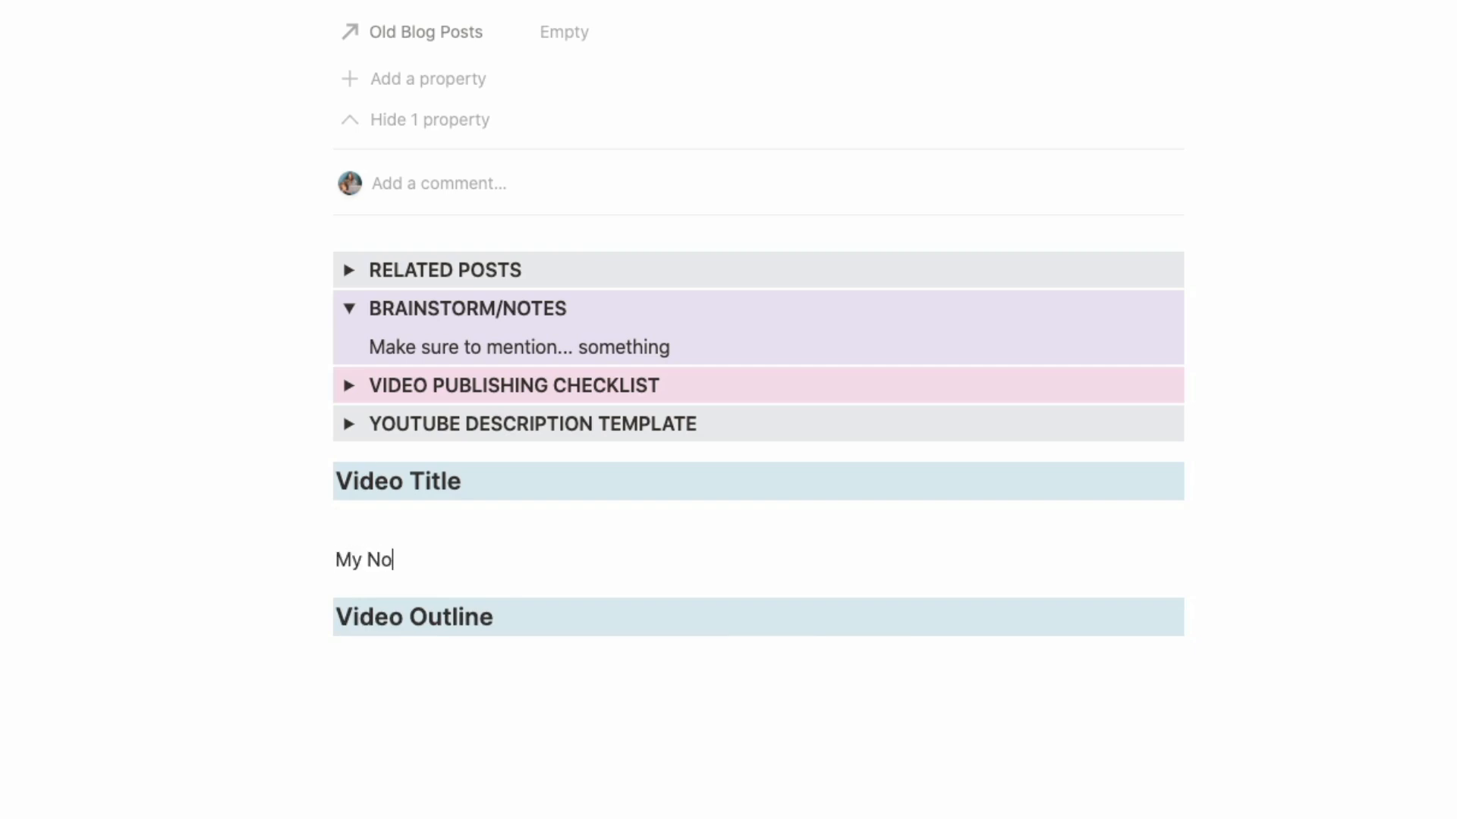
text(tion Content Ca)
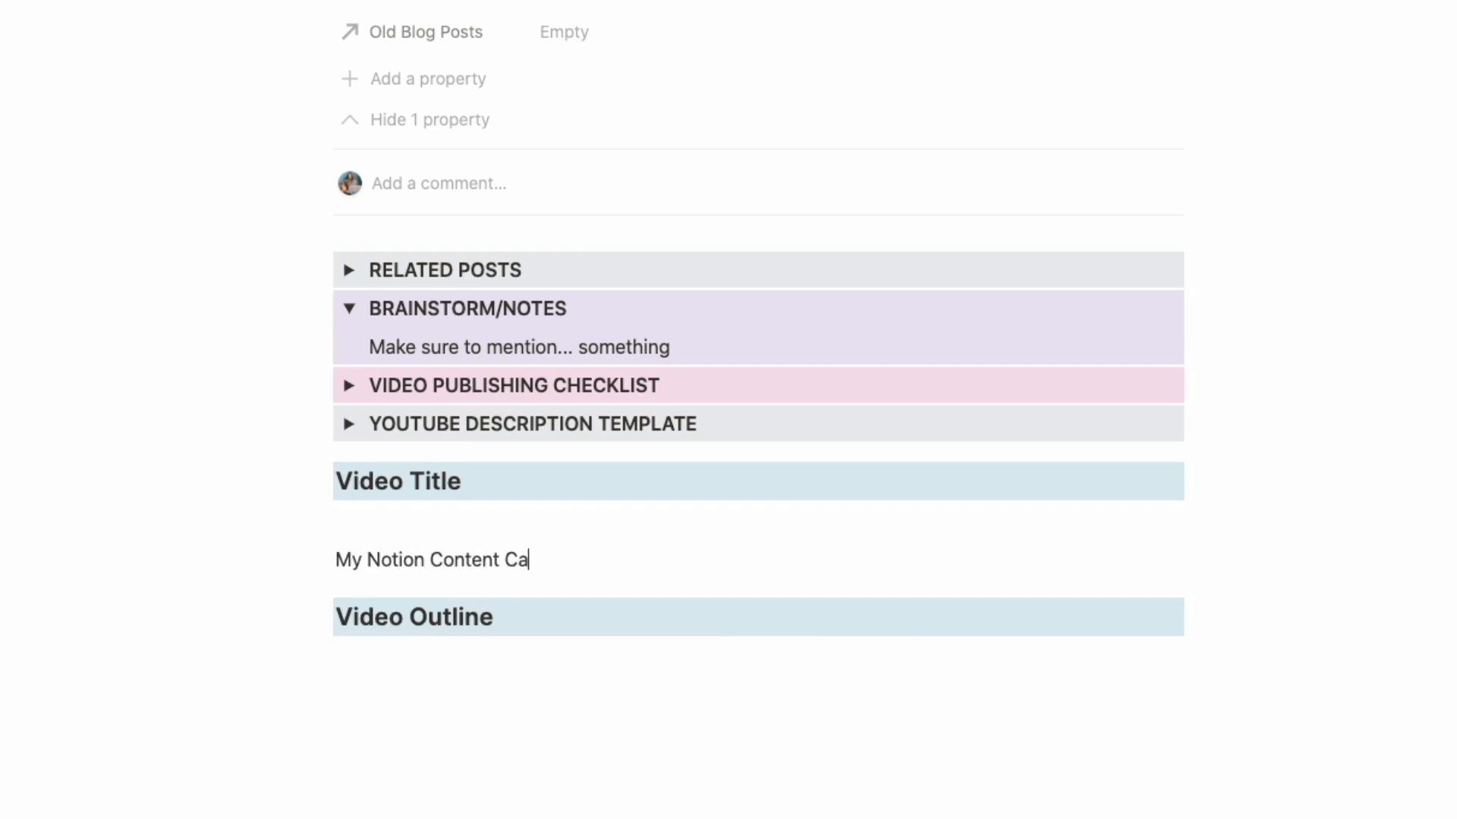
text(lendar Setup)
Step: Start a bulleted list under the Video Outline heading with the item "What is Notion?"
click(491, 758)
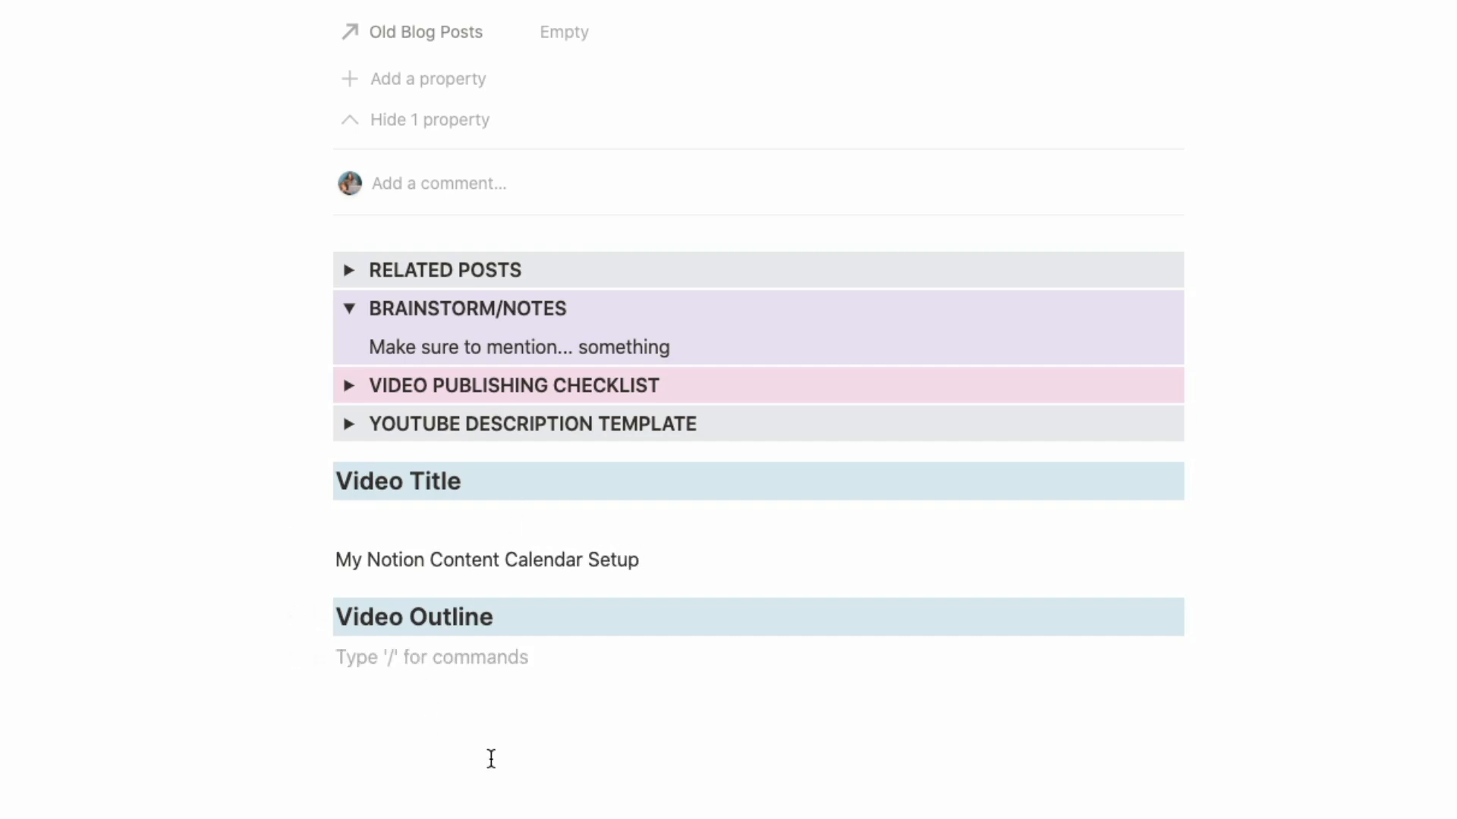
key(Return)
text(- In)
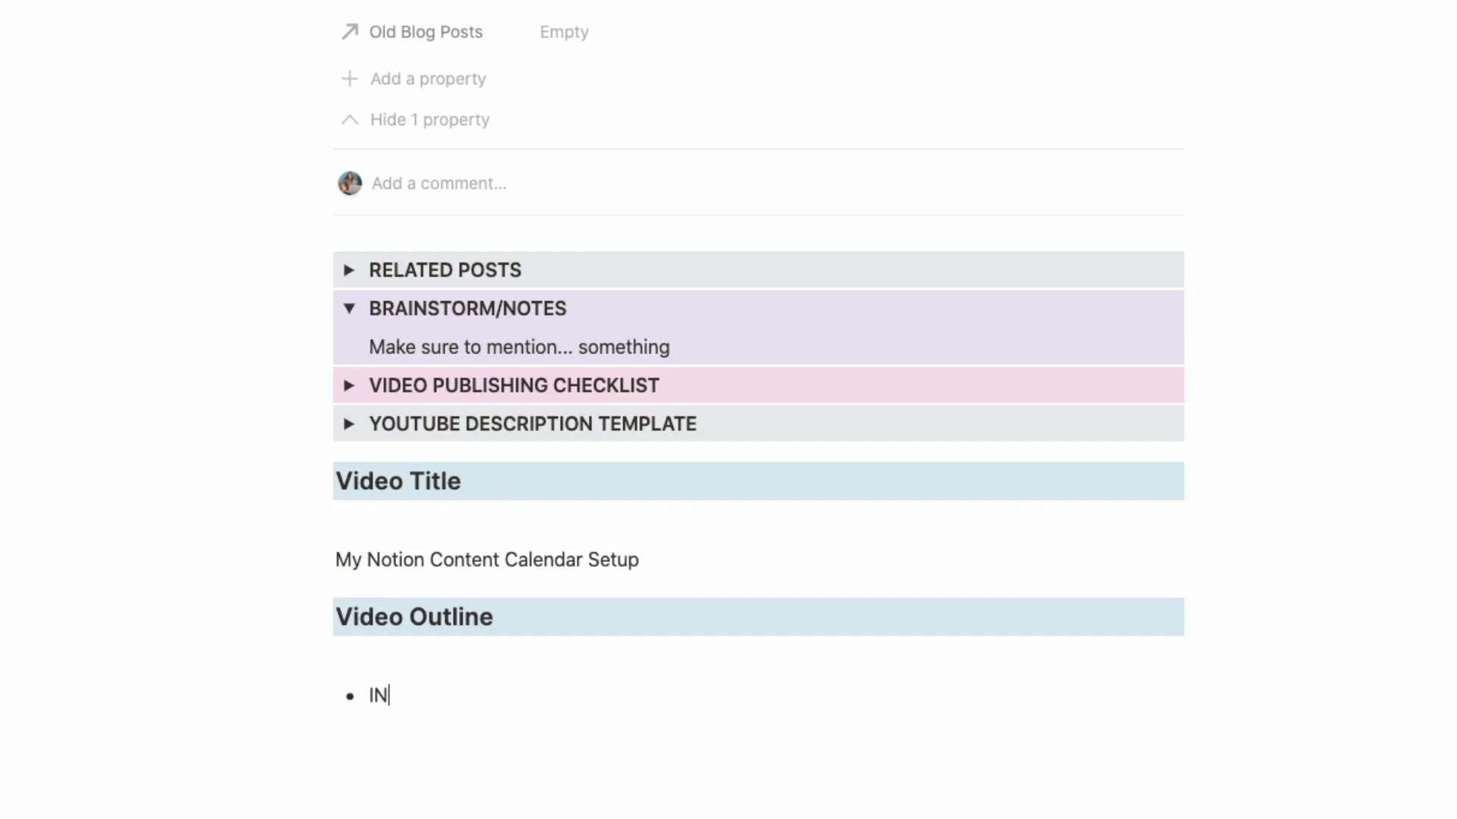
key(BackSpace)
key(BackSpace)
text(What is No)
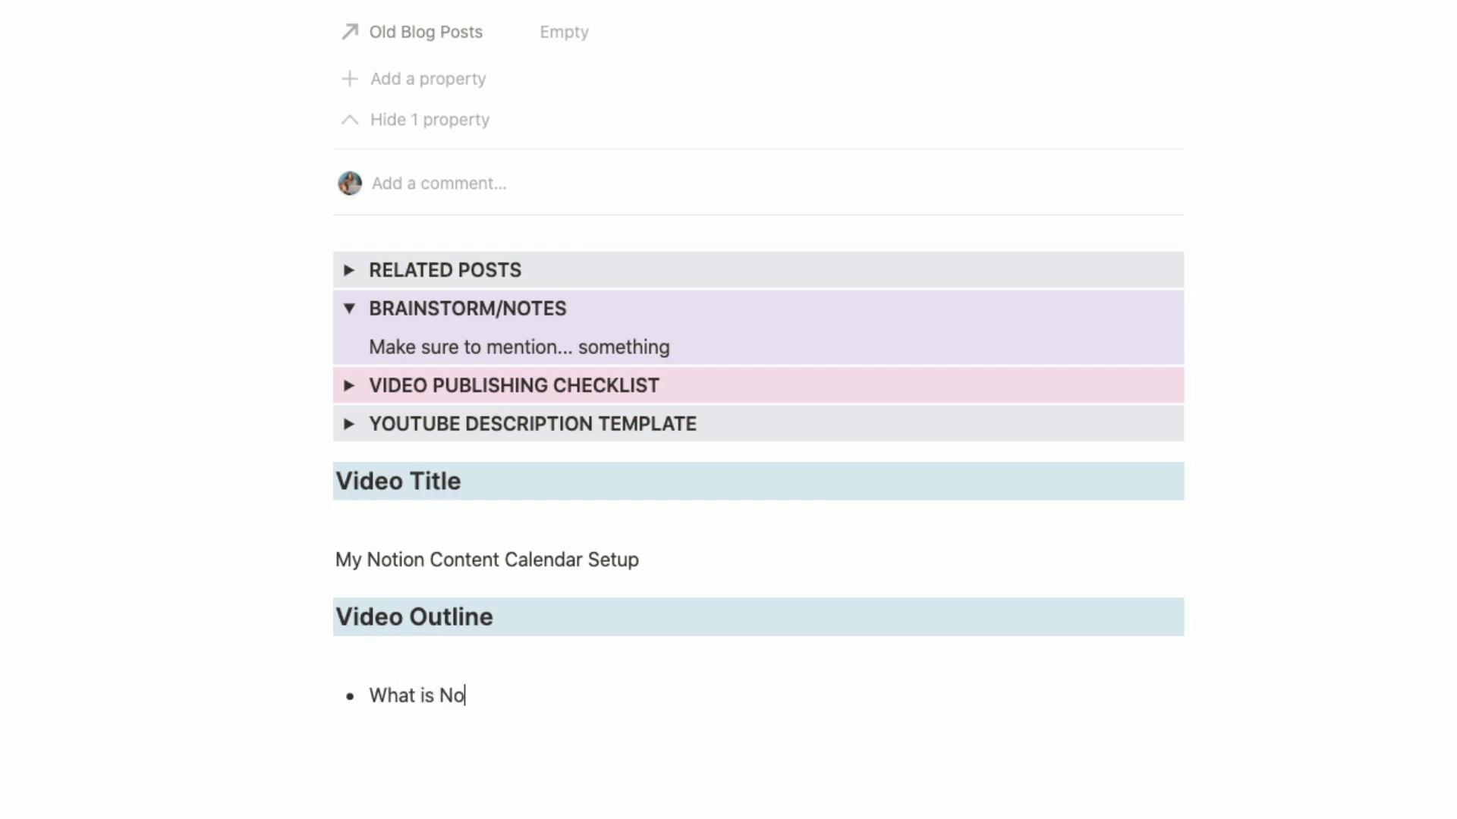
text(tion?)
Step: Add the bullet "How Notion compares to other productivity tools" to the video outline
key(Return)
text(How NOt)
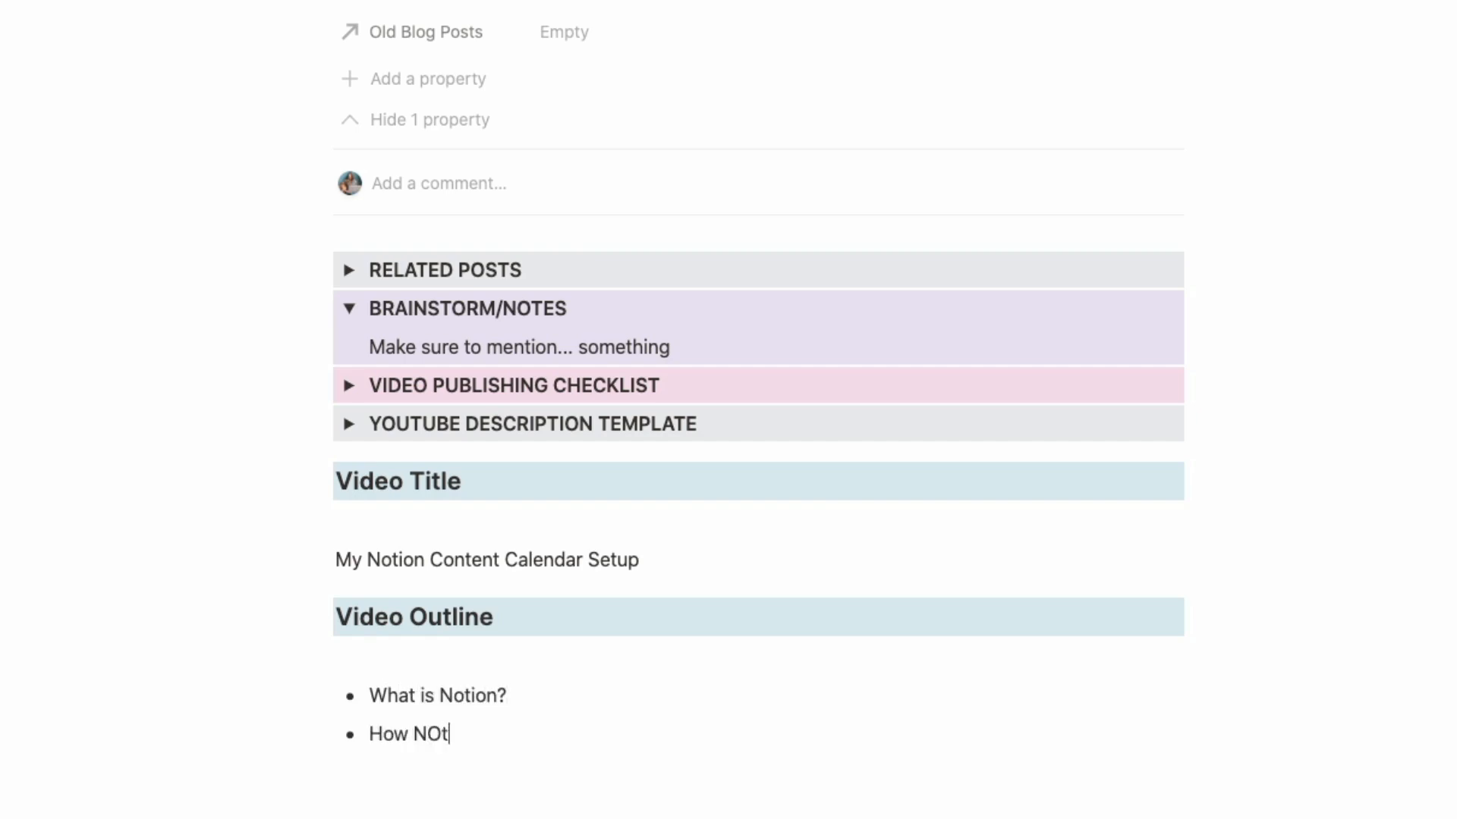
text(i)
key(BackSpace)
key(BackSpace)
text(ow Notion compares to other soc)
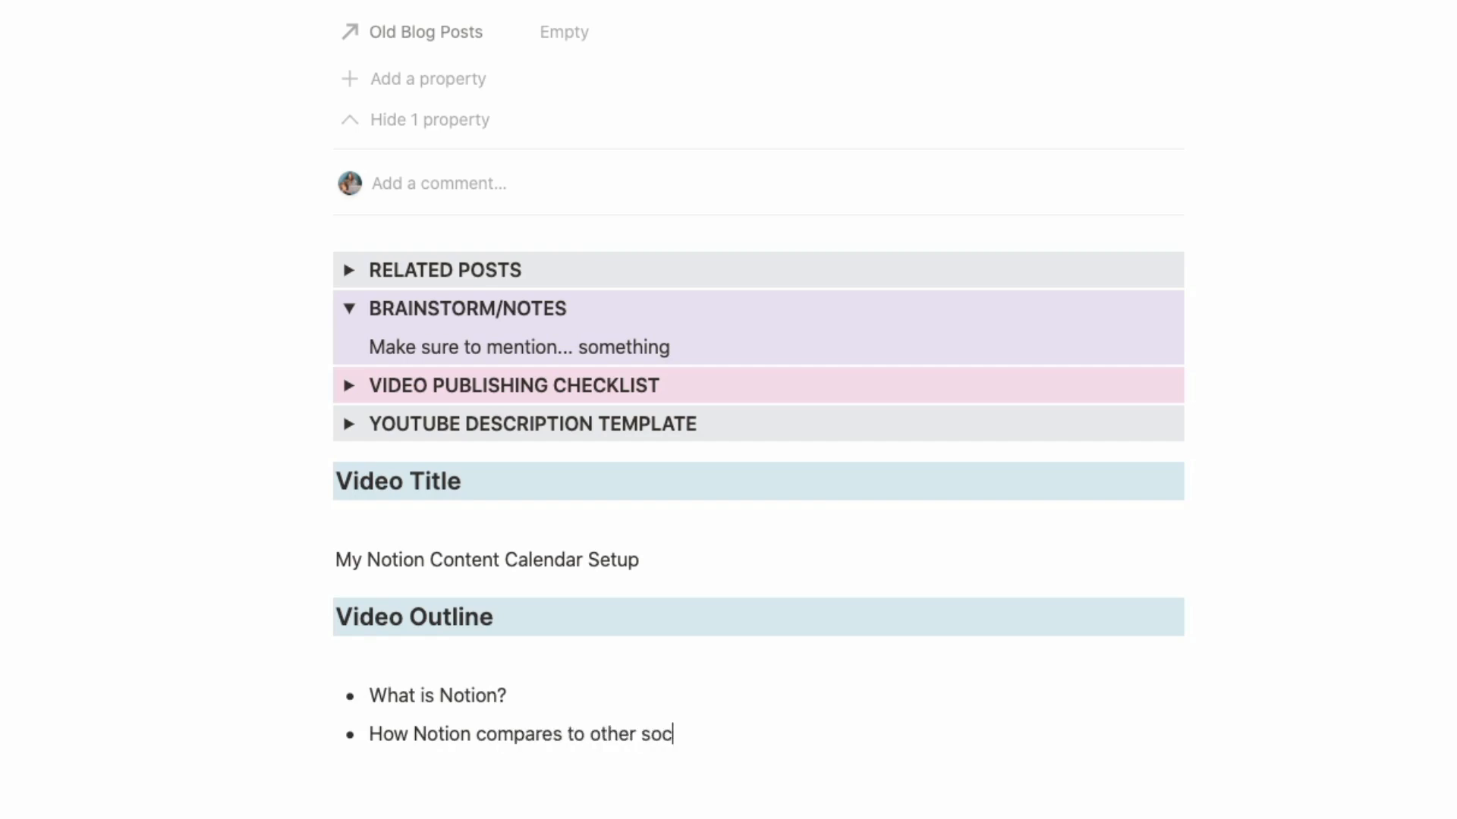
key(BackSpace)
key(BackSpace)
text(productivity tools)
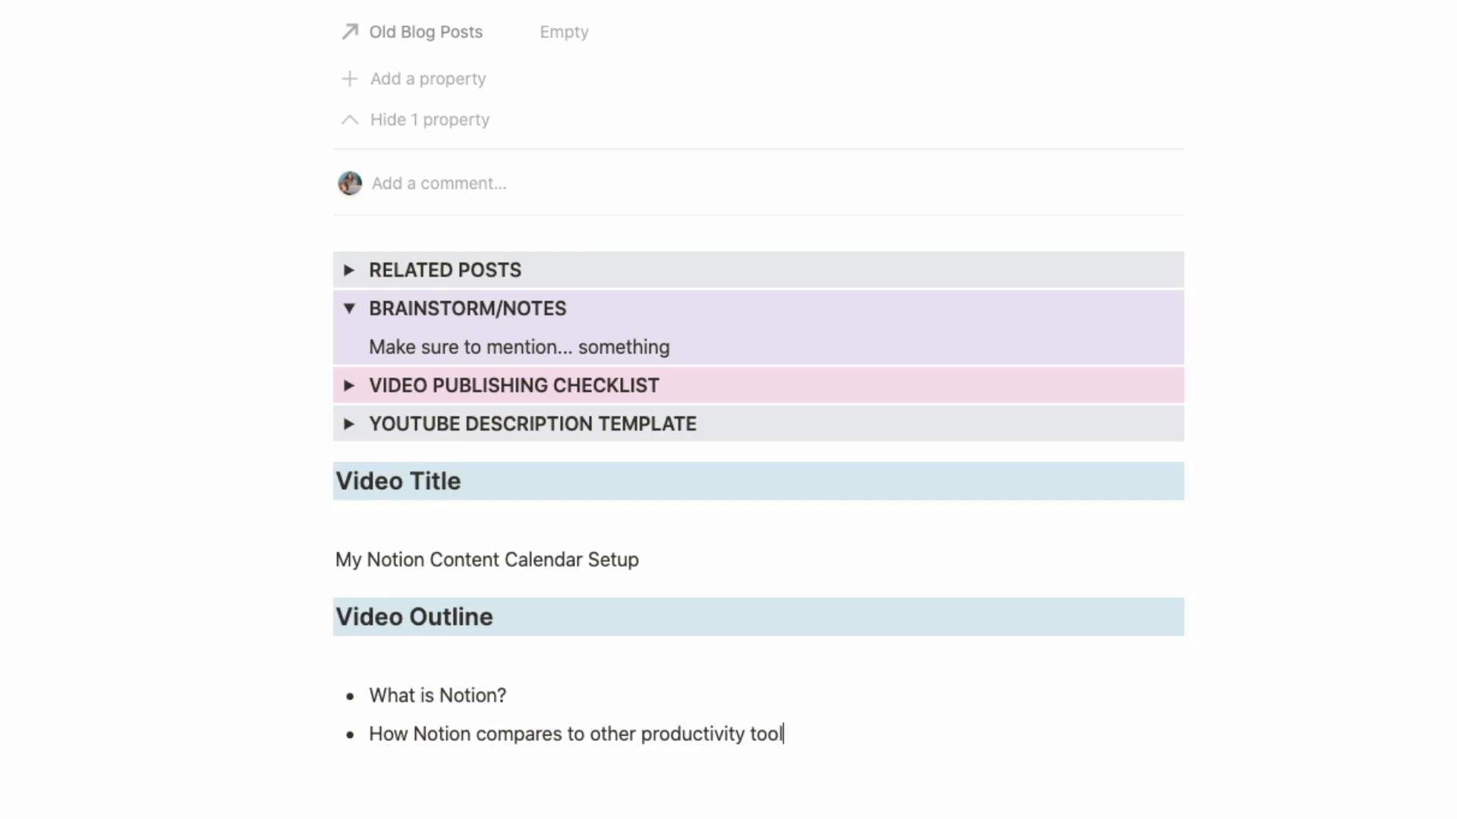
Step: Add the bullets "Screenshare walkthrough Notion setup" and "Call to action" to the video outline
key(Return)
text(Screenshar)
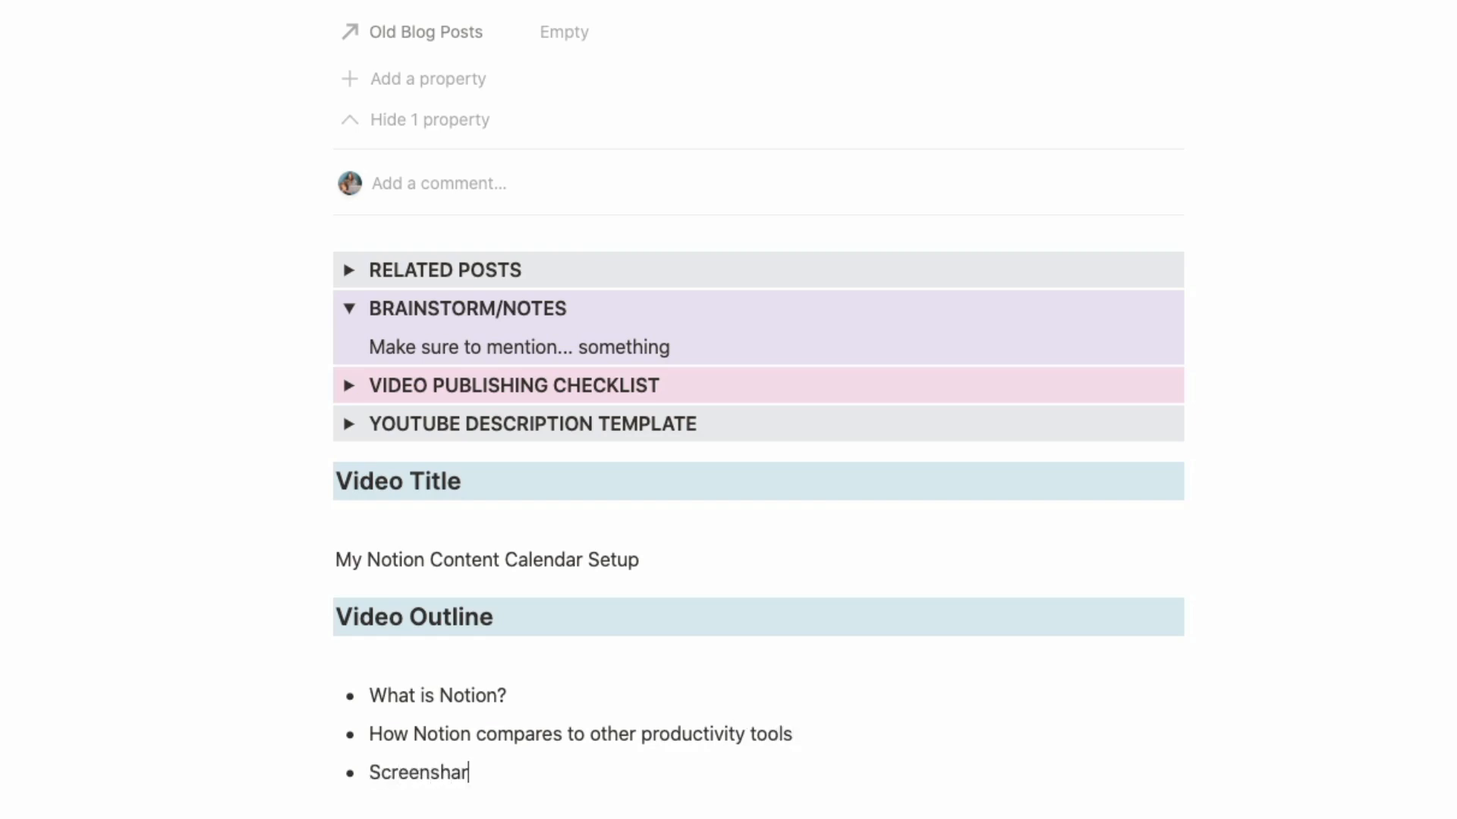
text(e walkthr)
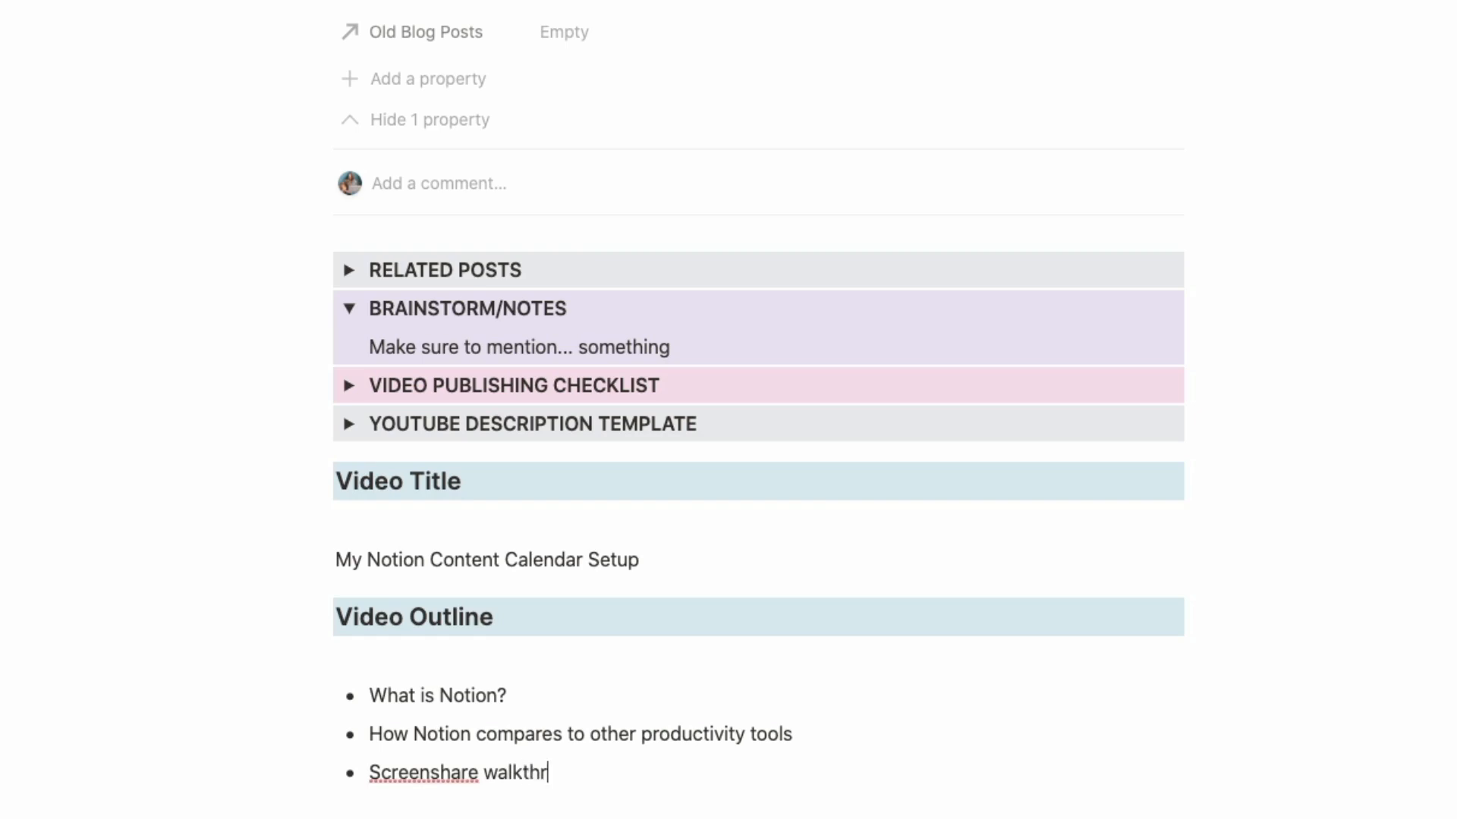
text(ough Notion s)
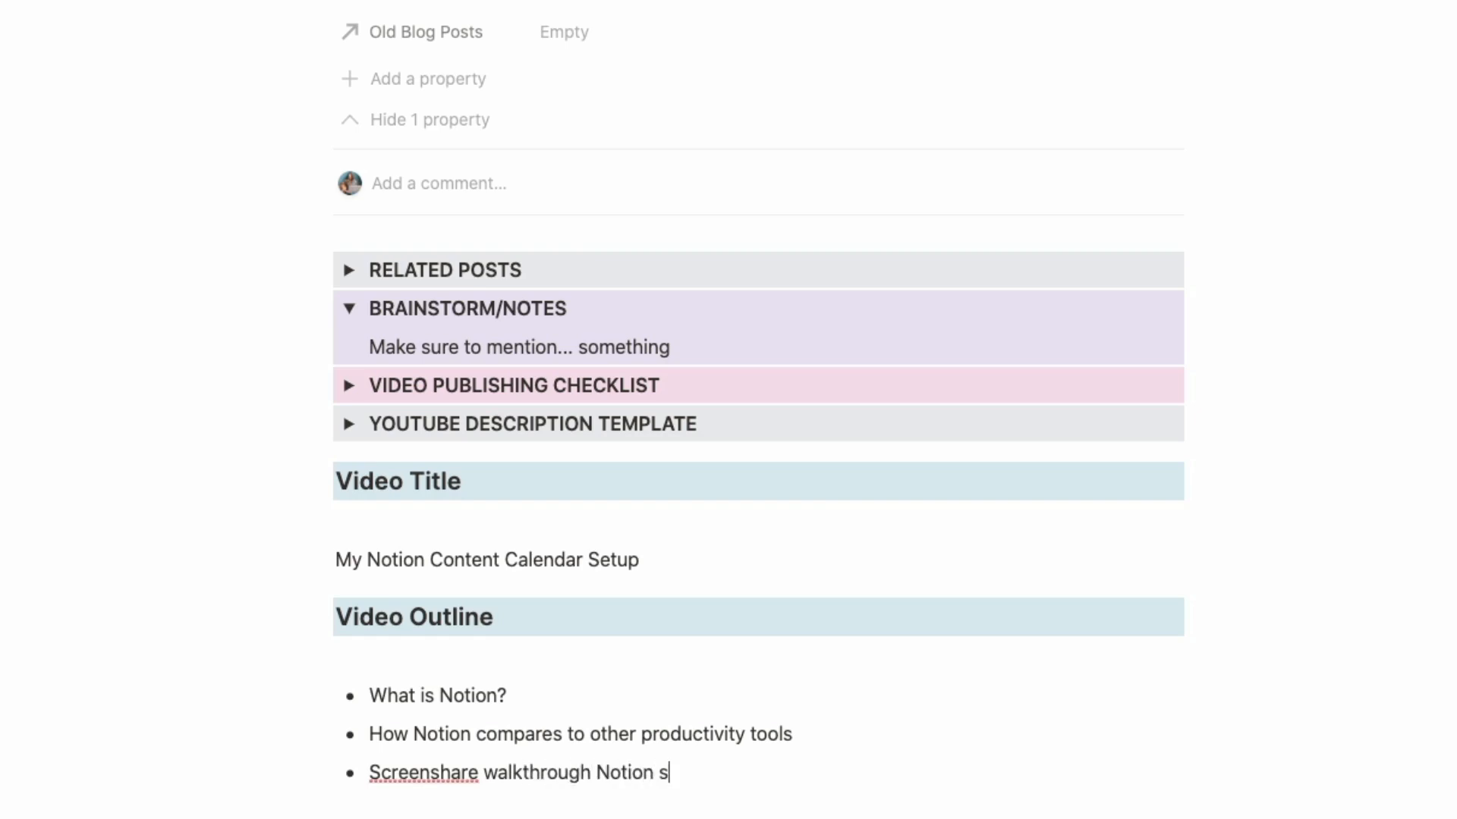
text(etup)
key(Return)
text(Call to action)
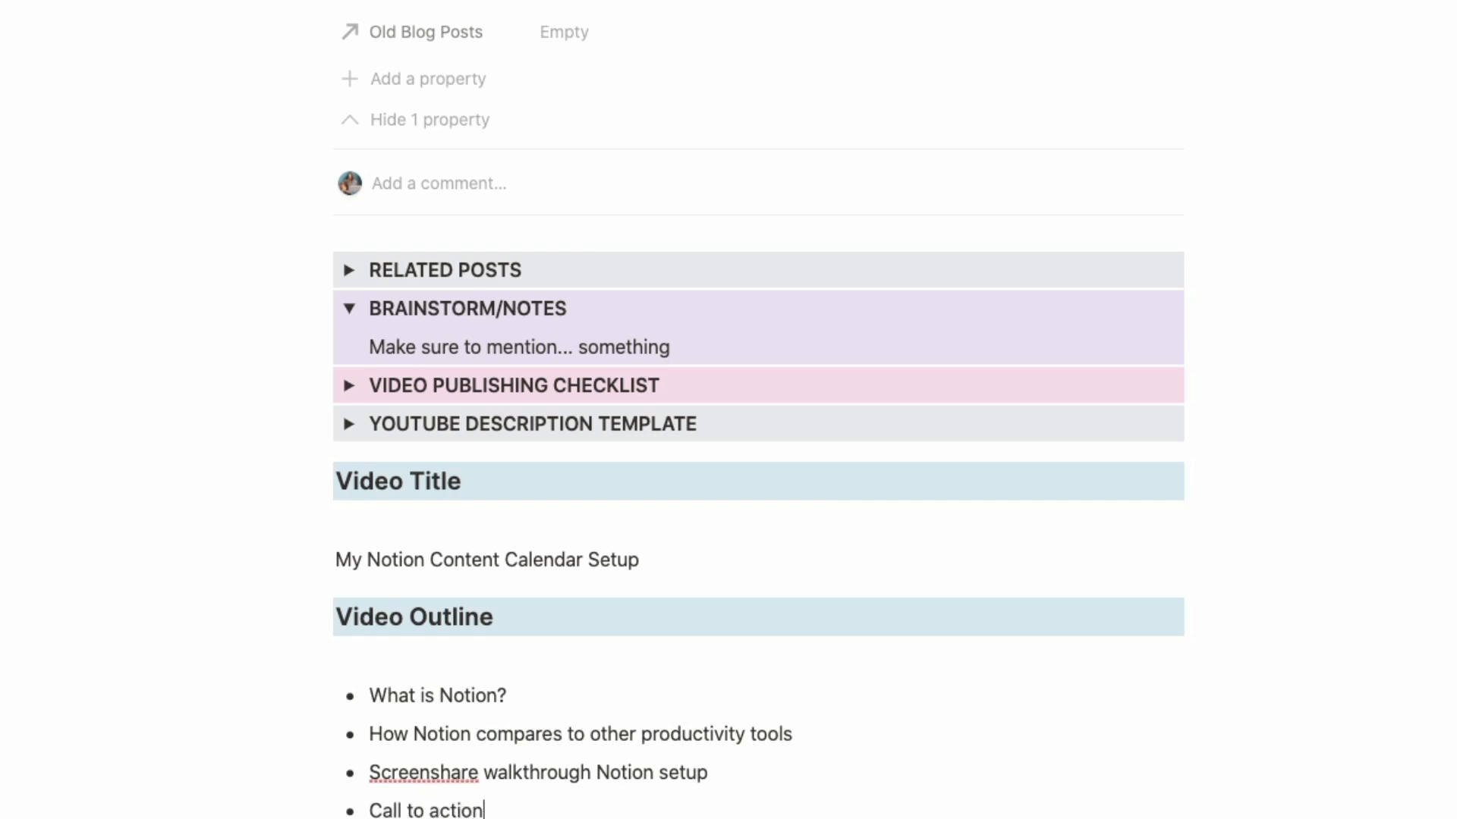
Step: Add a Heading 3 block reading "Video Script" below the video outline, leaving one blank line above it
scroll(485, 762, down, 3)
scroll(488, 759, up, 4)
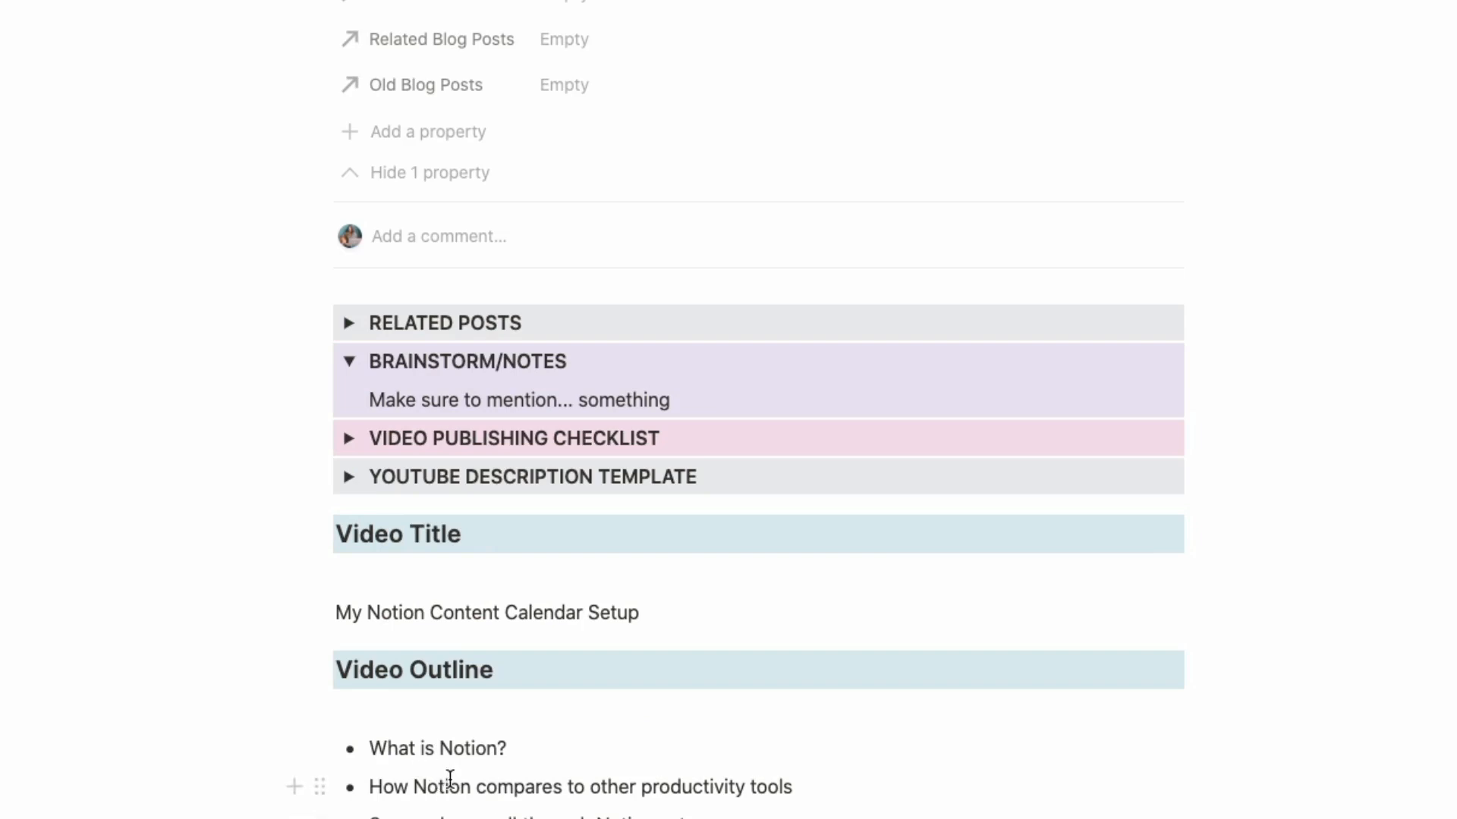
scroll(462, 812, up, 1)
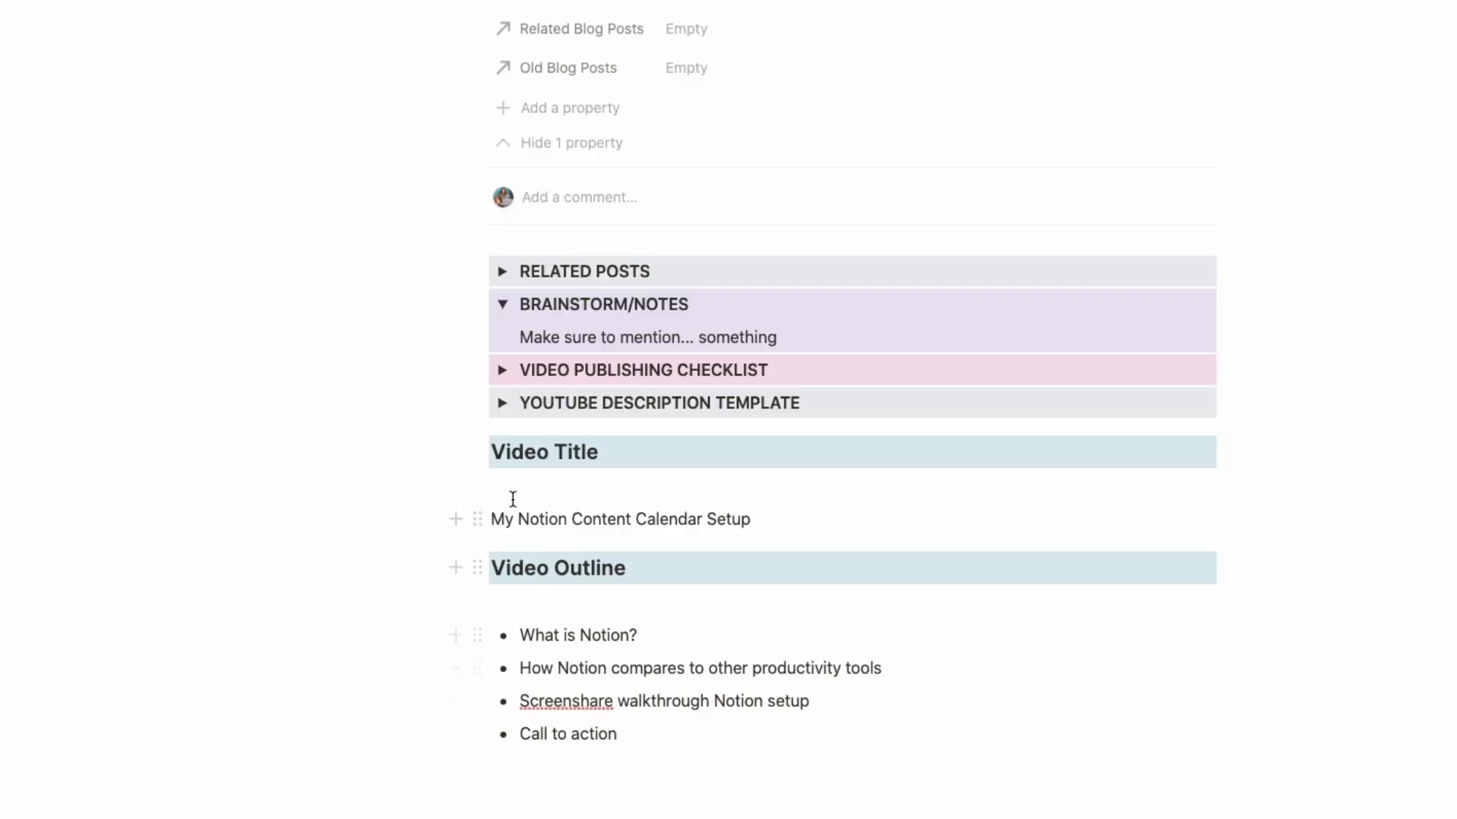
scroll(695, 615, down, 4)
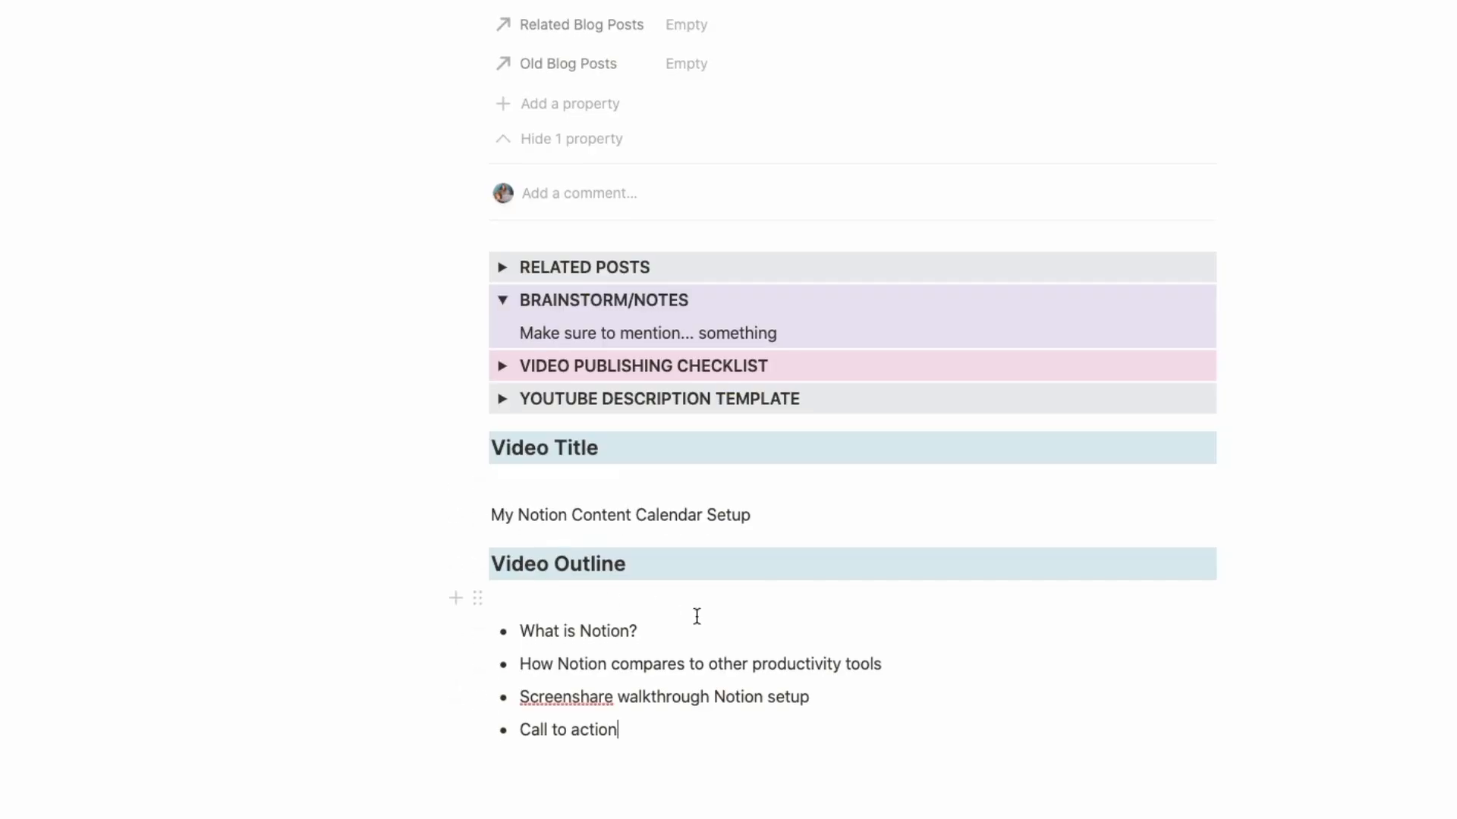
click(638, 601)
key(Return)
text(/)
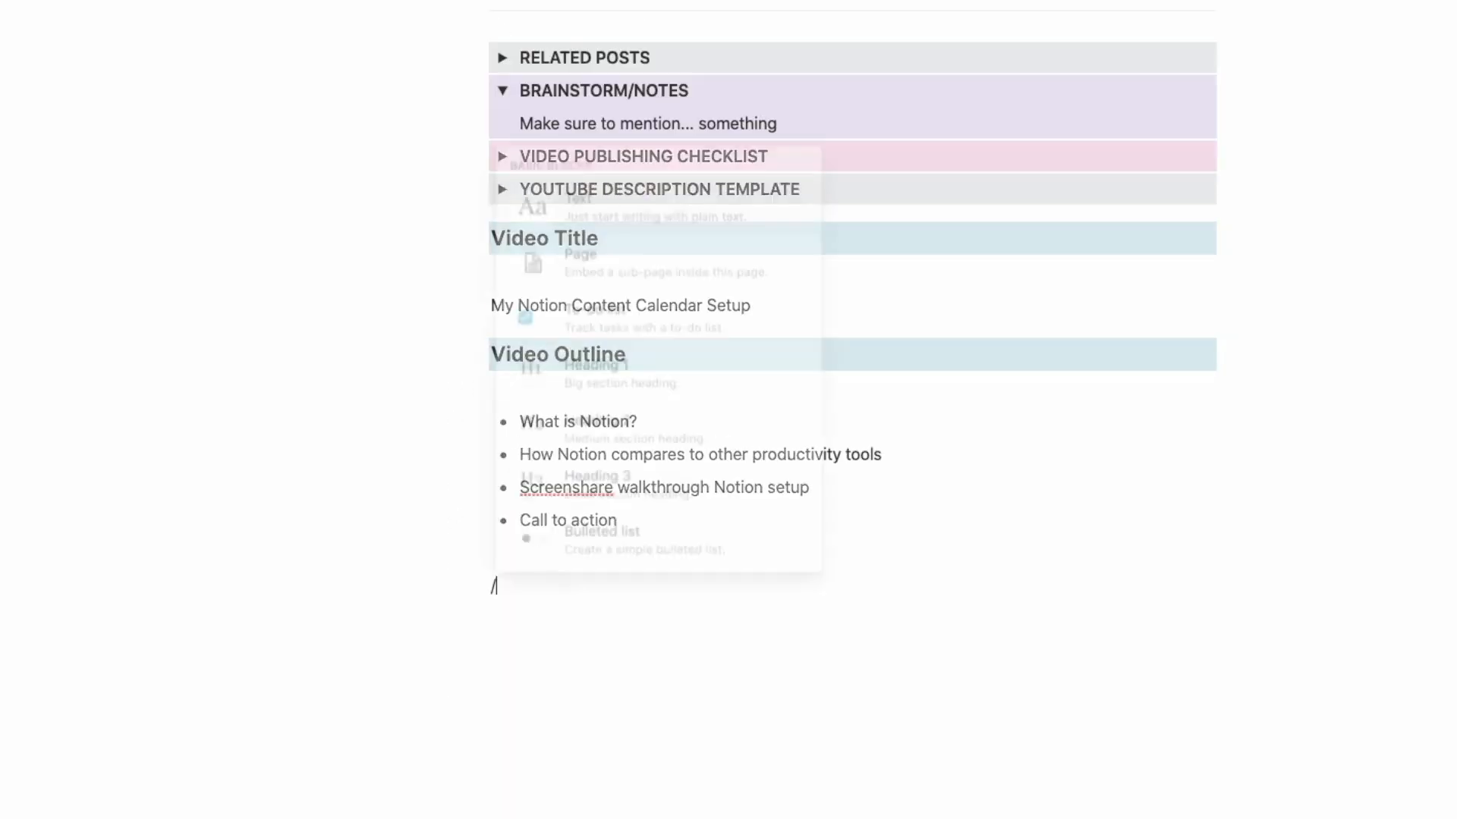
text(h3)
key(Return)
text(V)
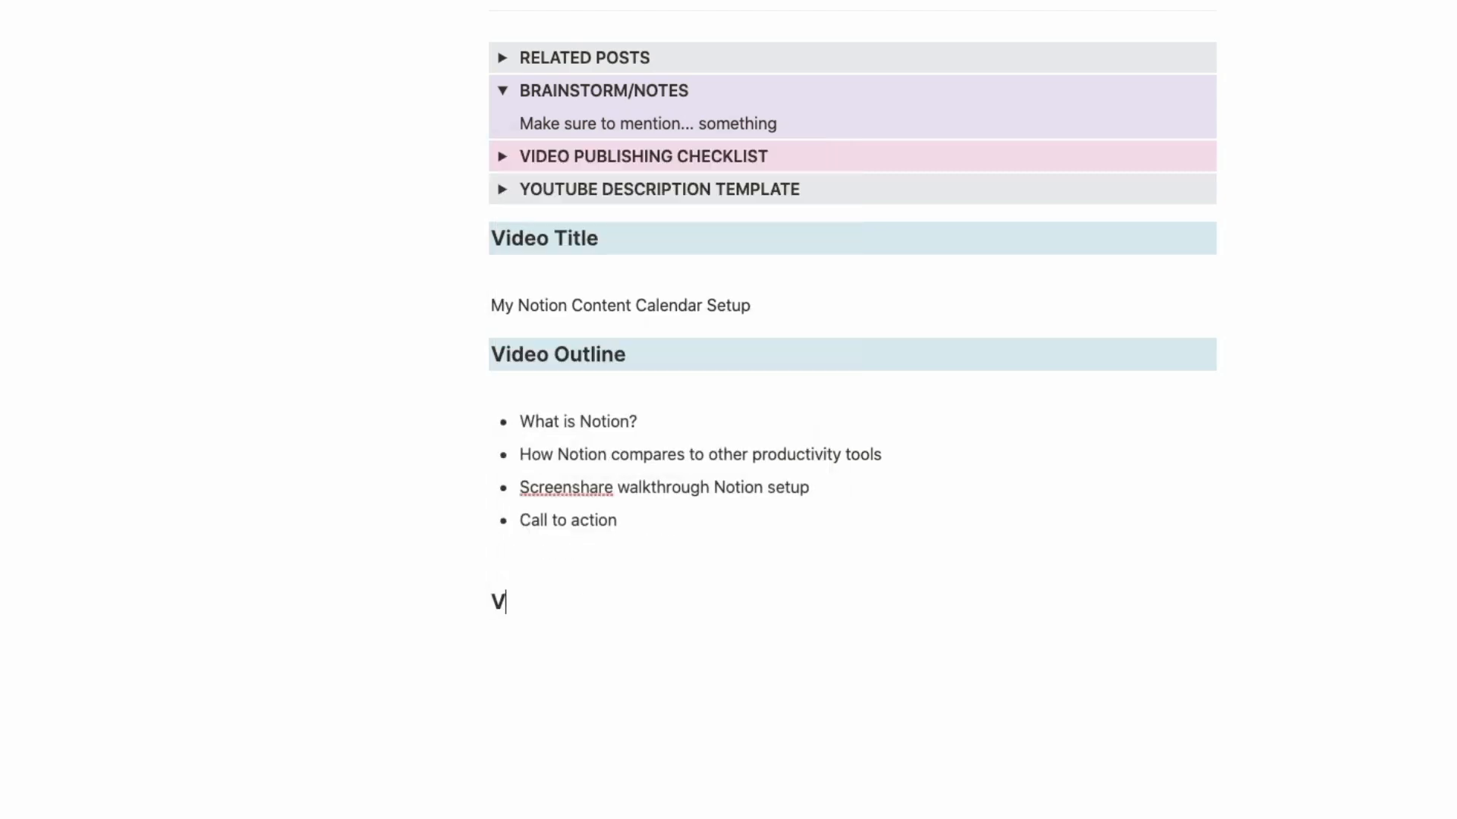
text(ideo SC)
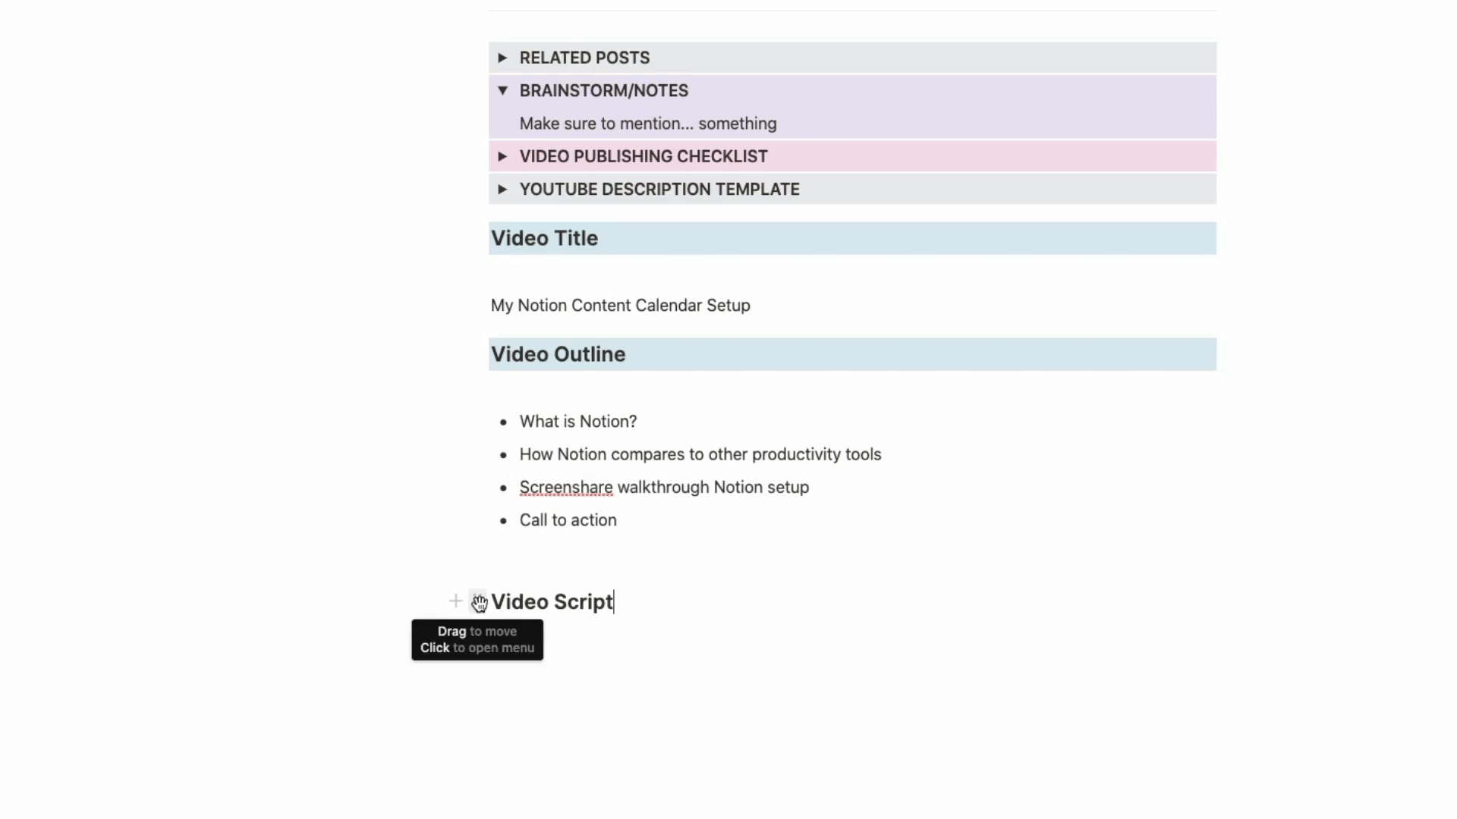
Step: Give the Video Script heading a blue background
click(480, 603)
mouse_move(398, 729)
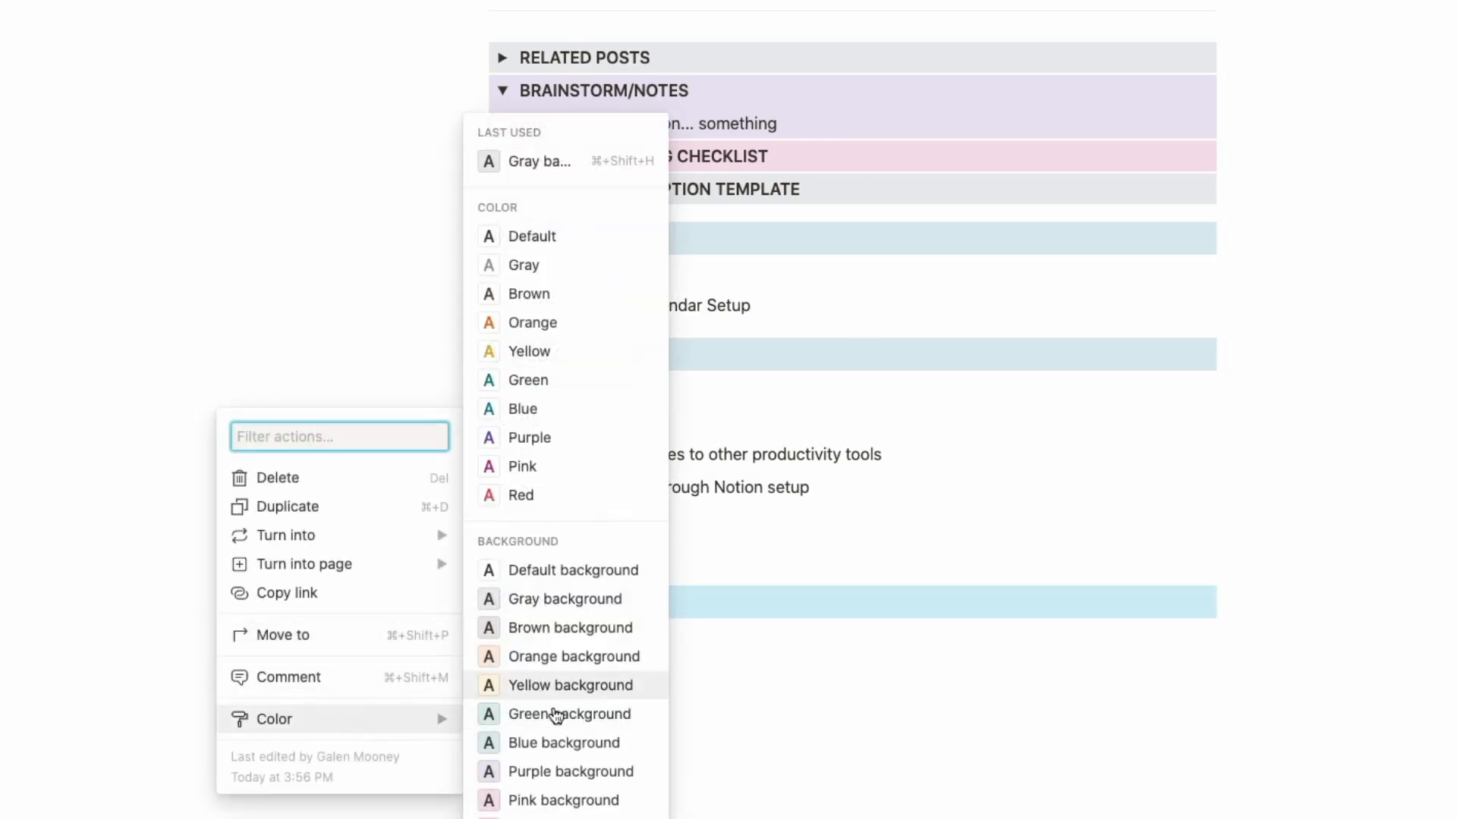
click(564, 743)
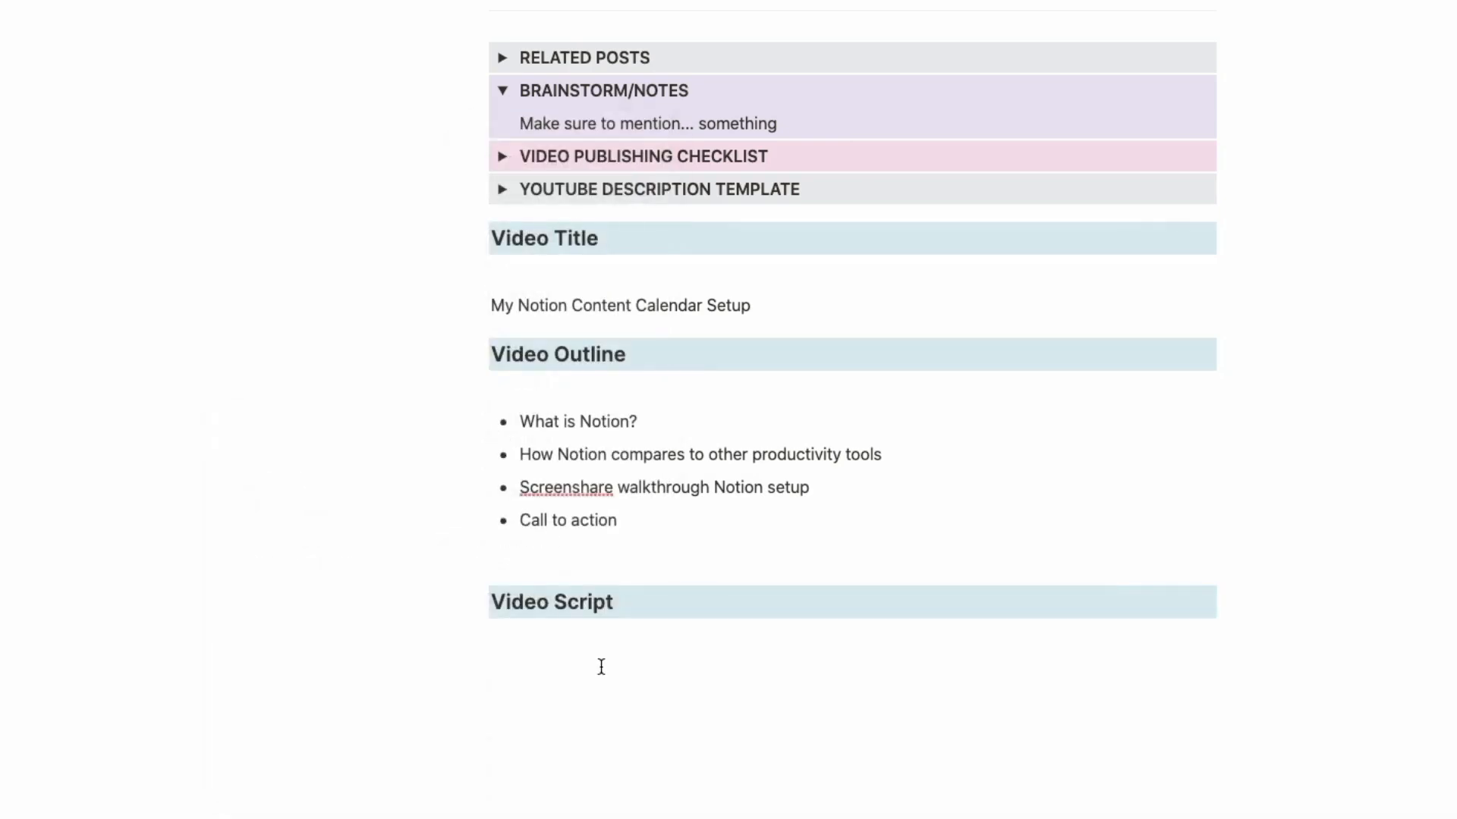
Step: Start the script text under the Video Script heading with the words "I could just"
click(598, 666)
key(Return)
text(I could jus t)
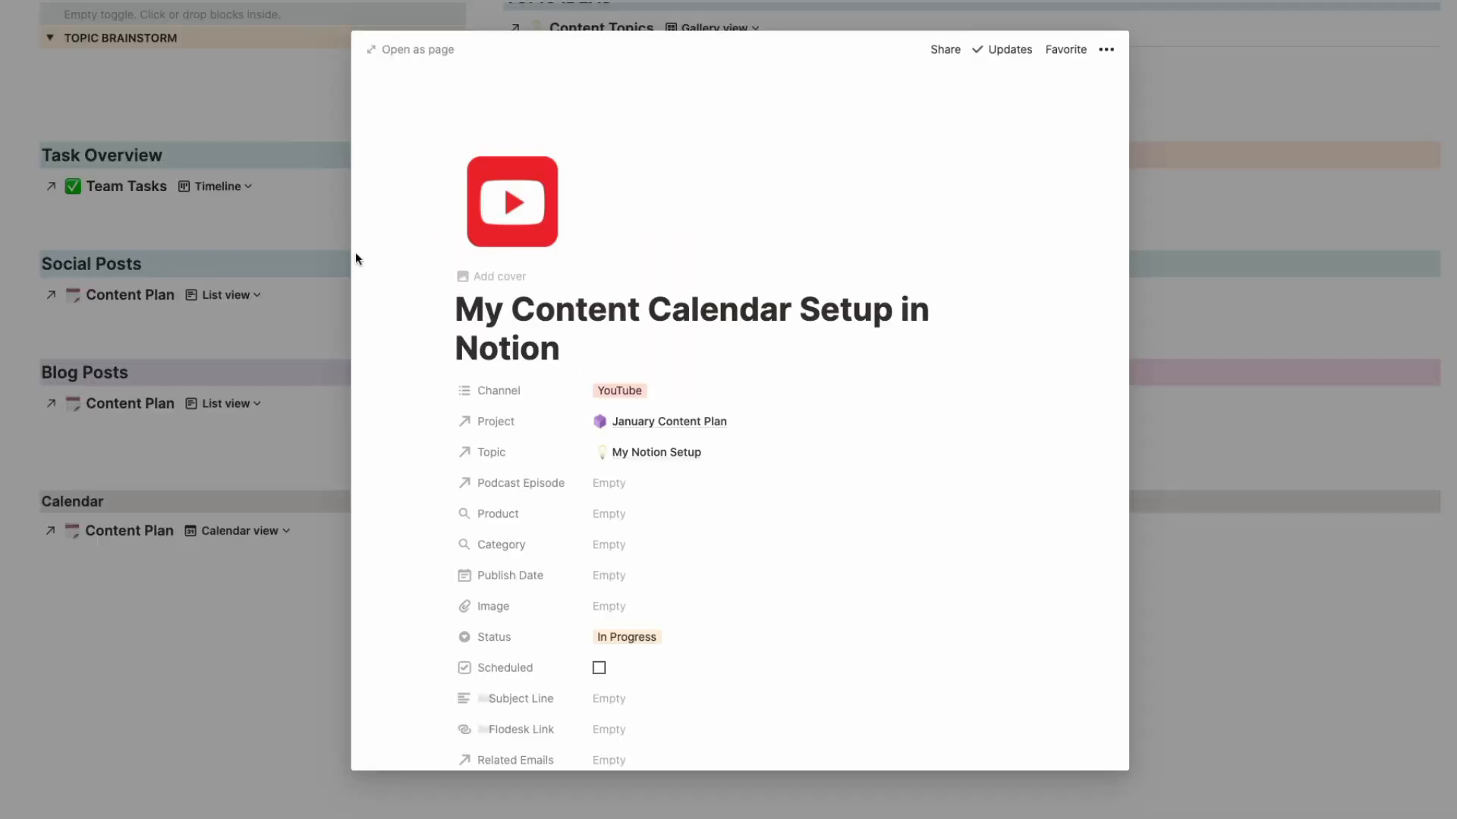
Step: Close the video entry and look over the January Content Plan page, from its properties down to the channel lists and calendar
click(244, 105)
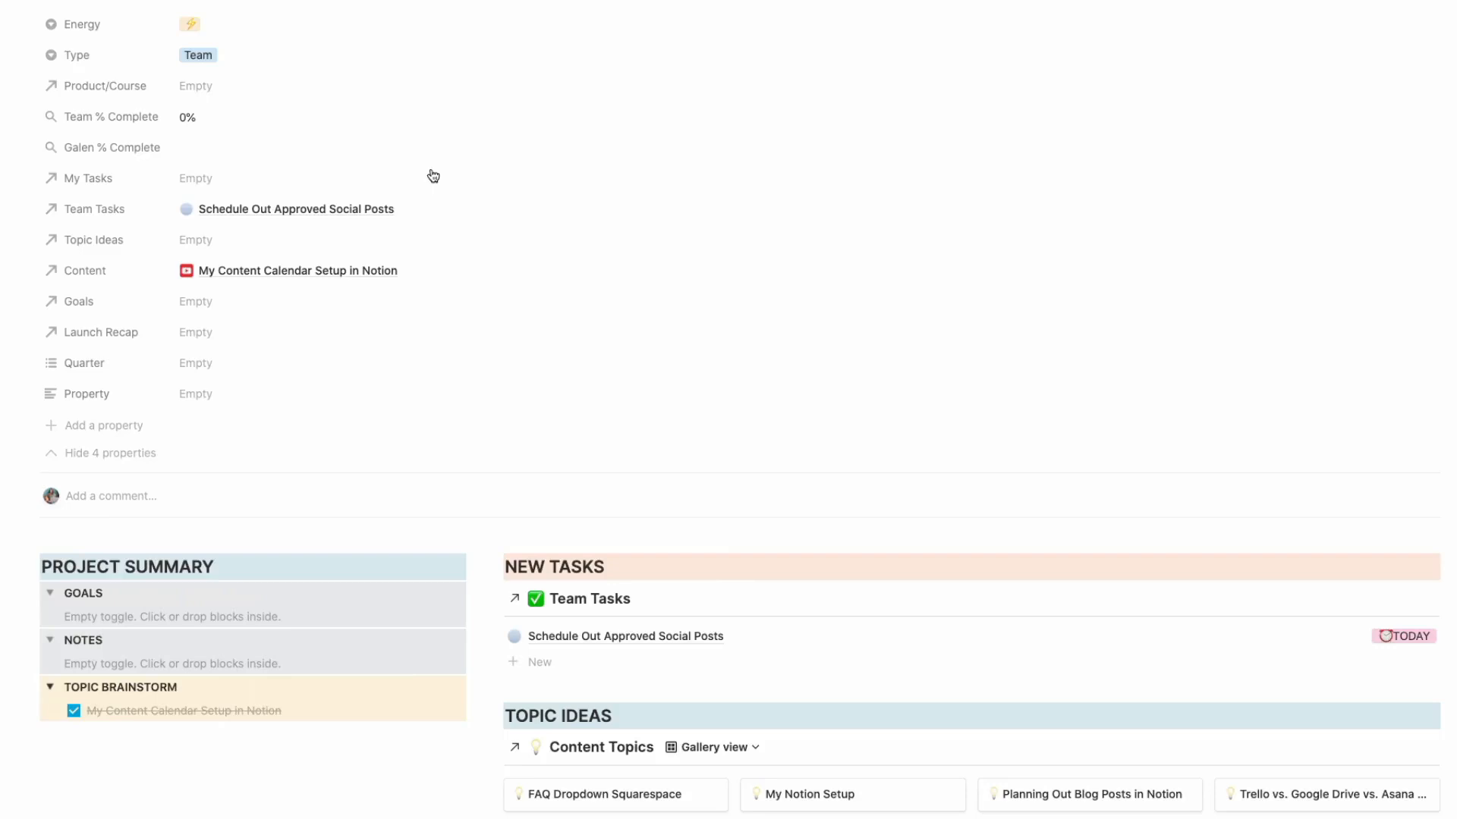
scroll(218, 152, up, 5)
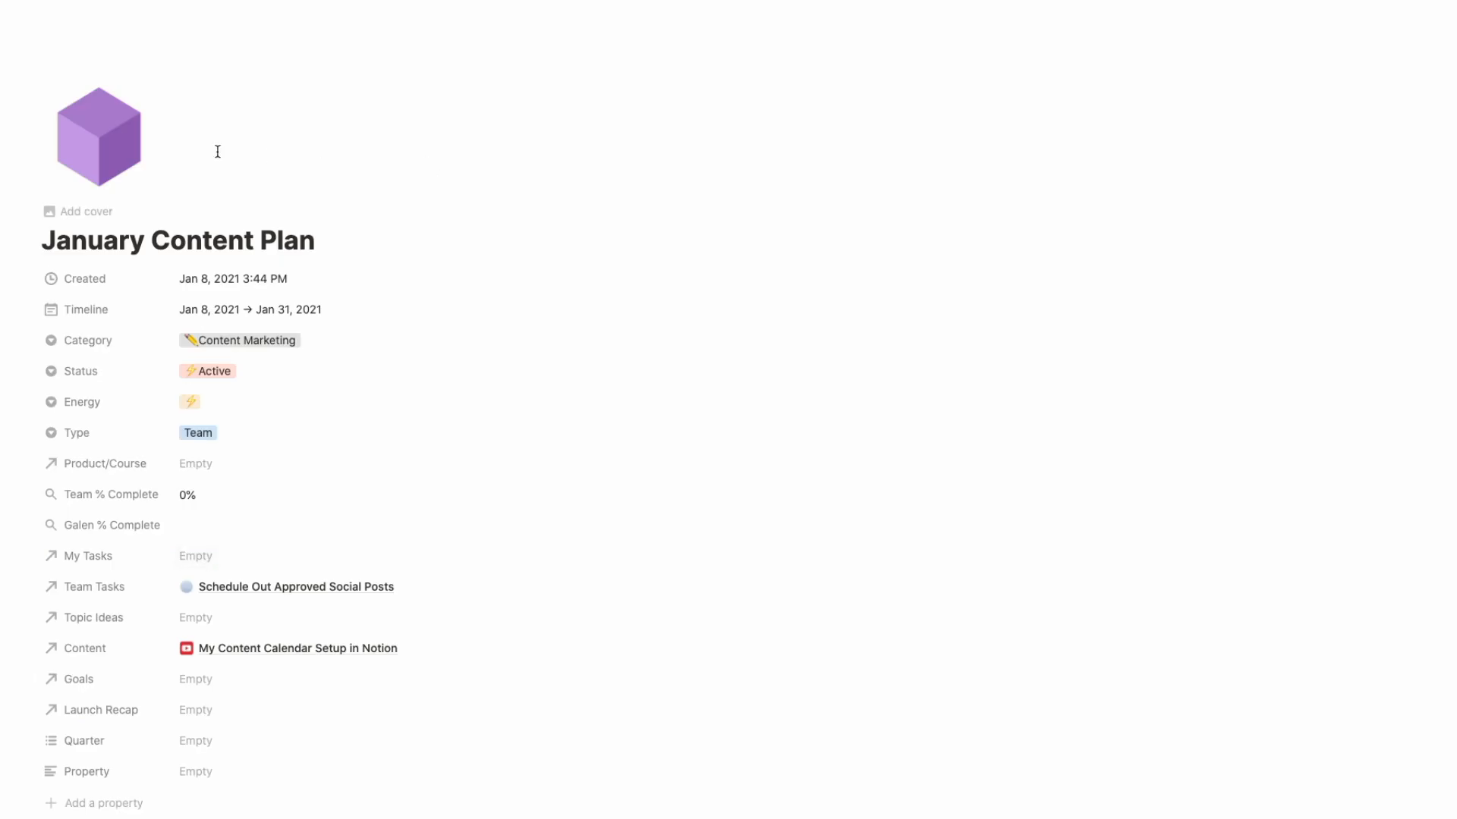
scroll(735, 296, down, 10)
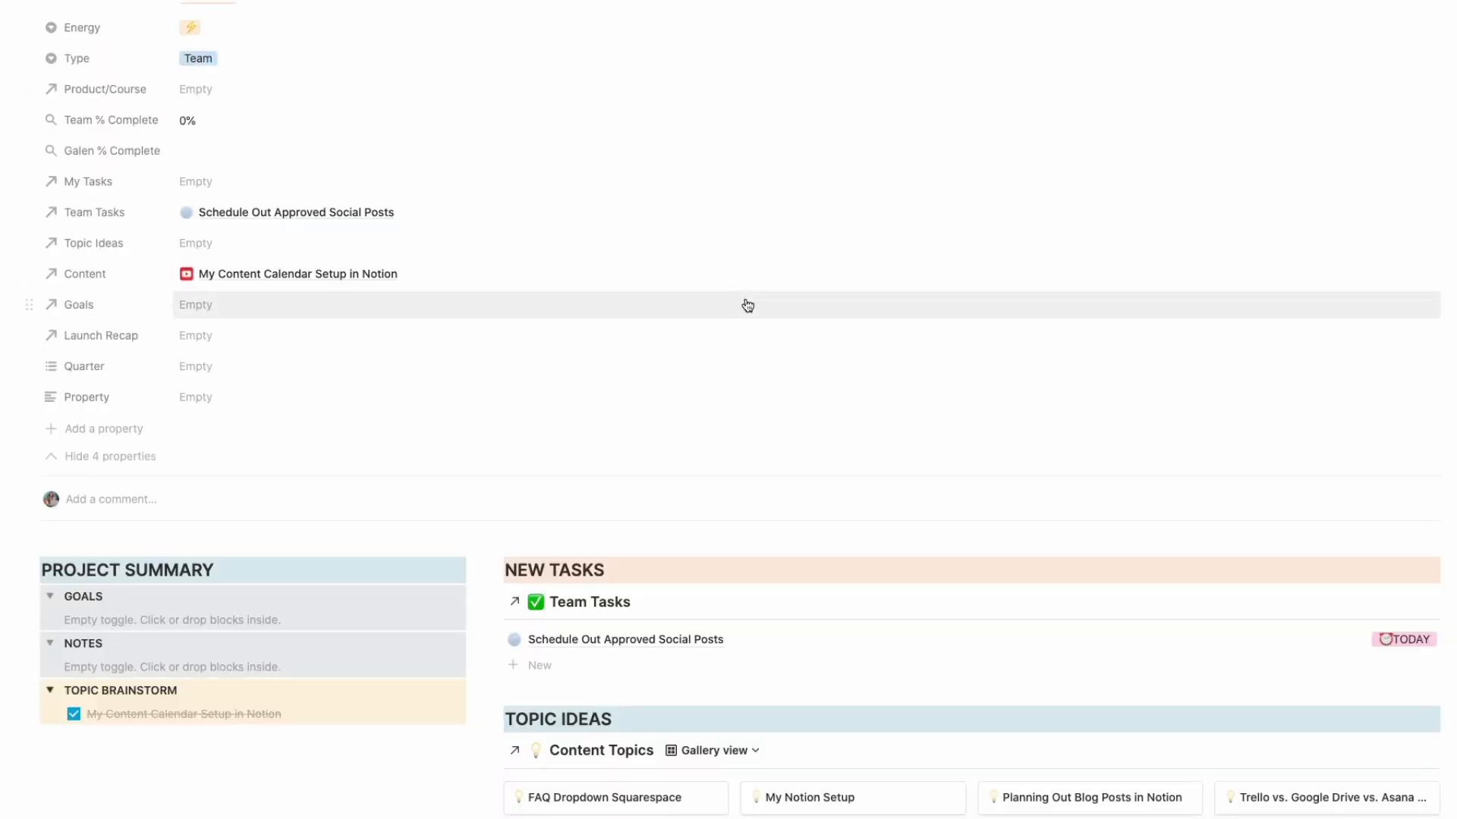
scroll(767, 288, down, 11)
scroll(767, 286, up, 2)
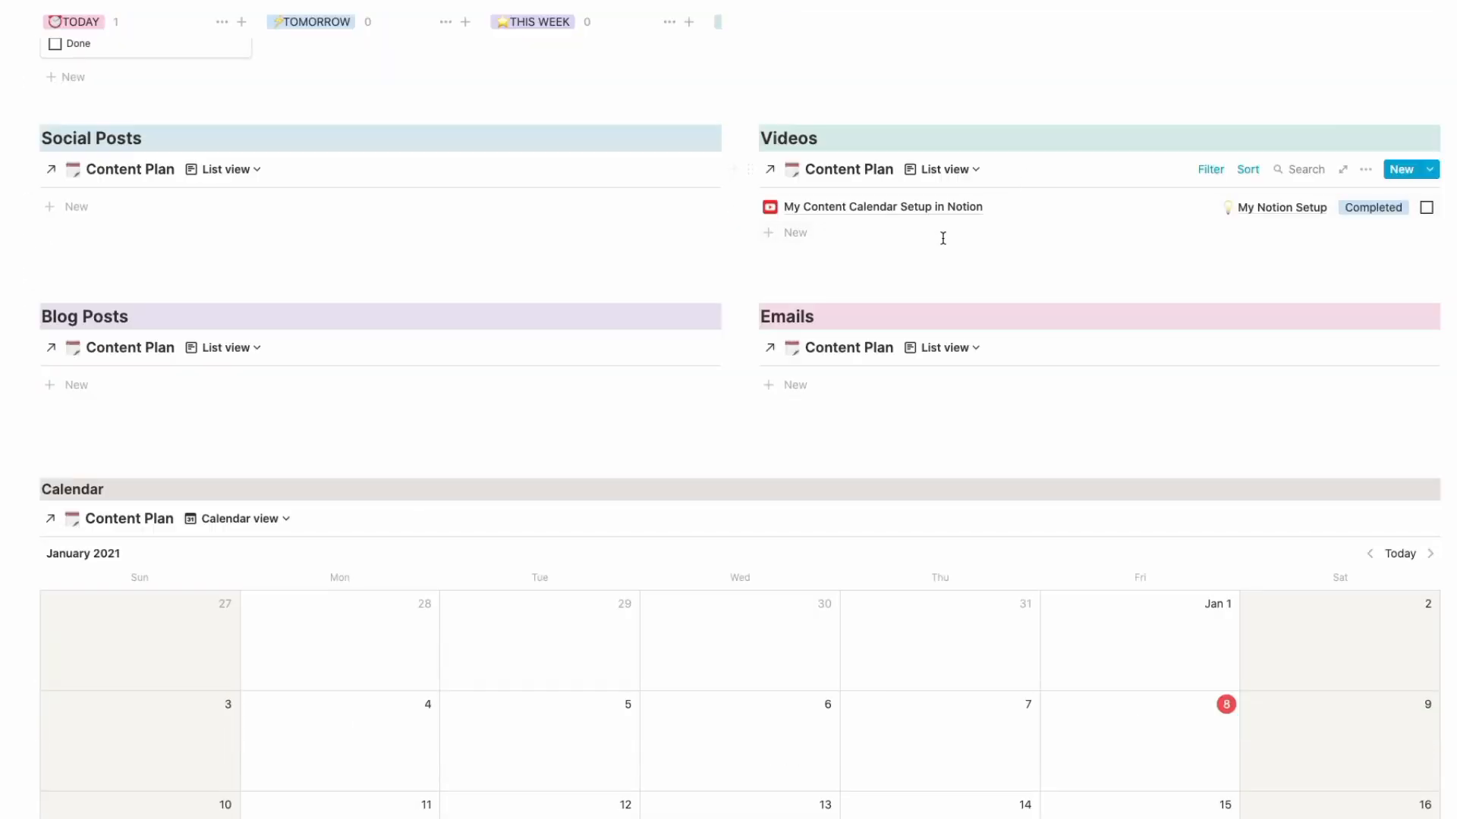
scroll(927, 198, down, 6)
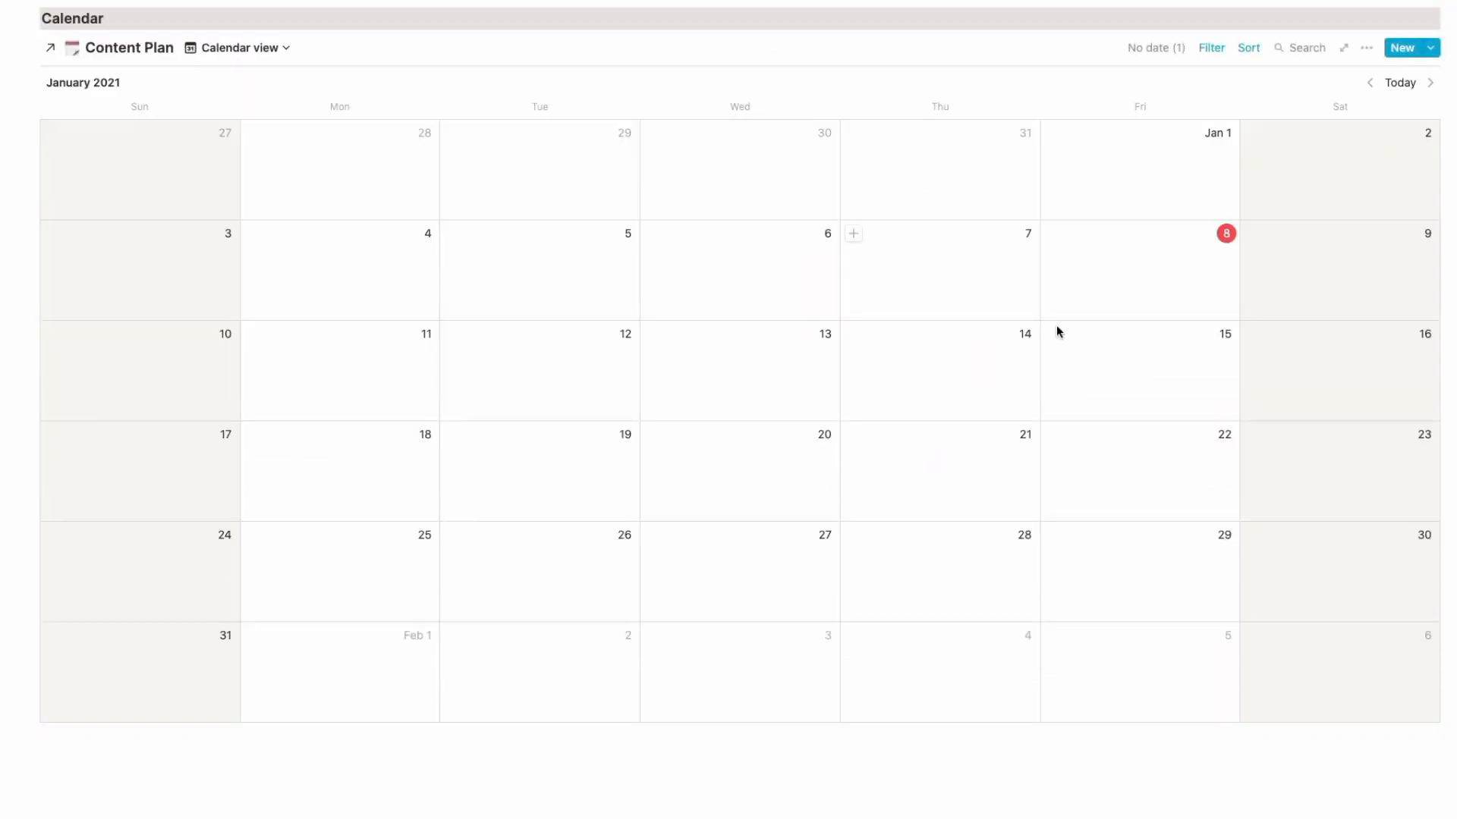
scroll(956, 269, up, 4)
scroll(895, 228, up, 4)
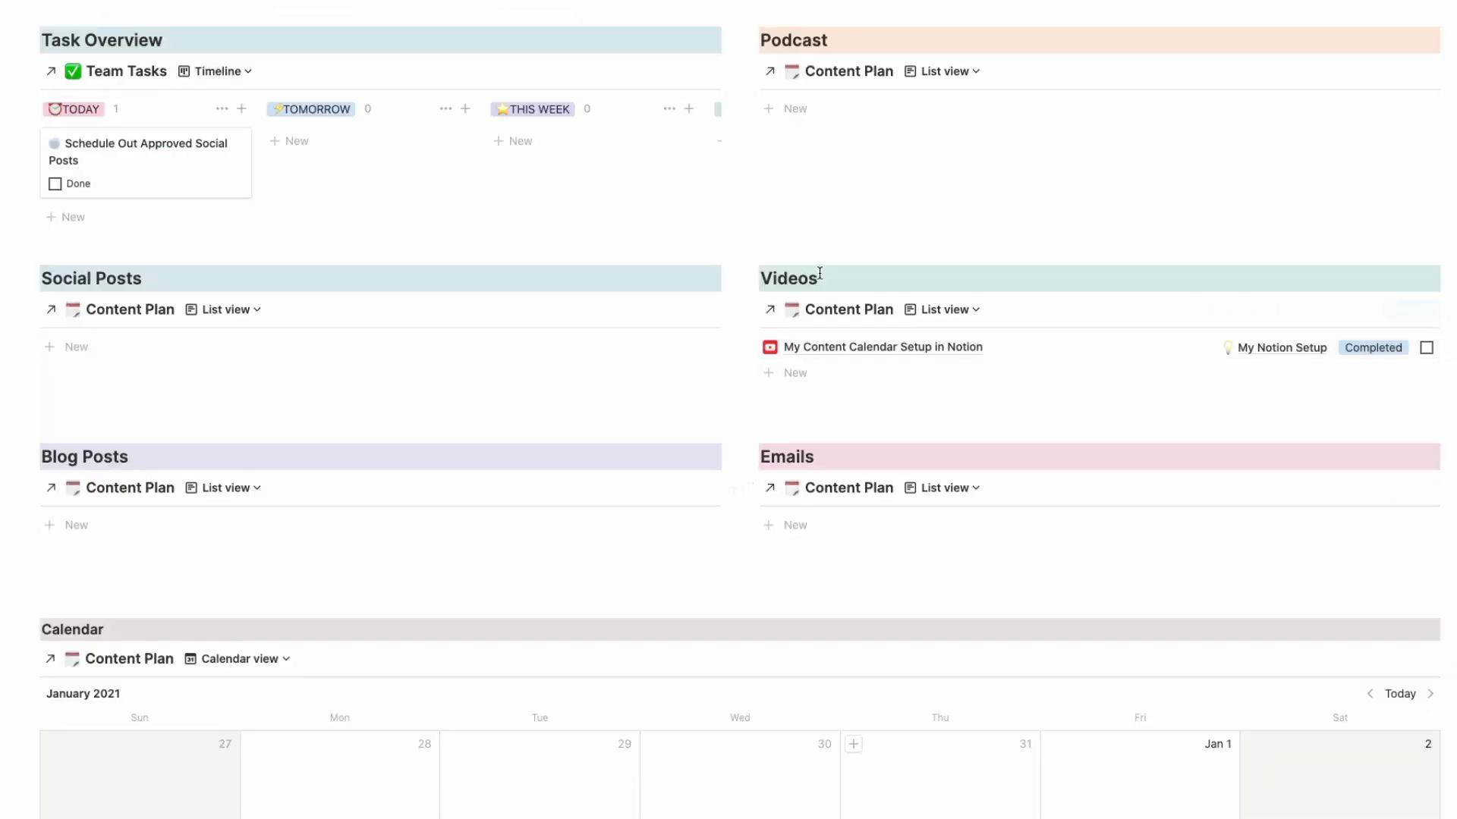
Step: Schedule the "My Content Calendar Setup in Notion" video on January 12 in the content calendar
scroll(711, 355, down, 6)
drag(809, 354, 562, 295)
scroll(751, 374, down, 3)
click(529, 265)
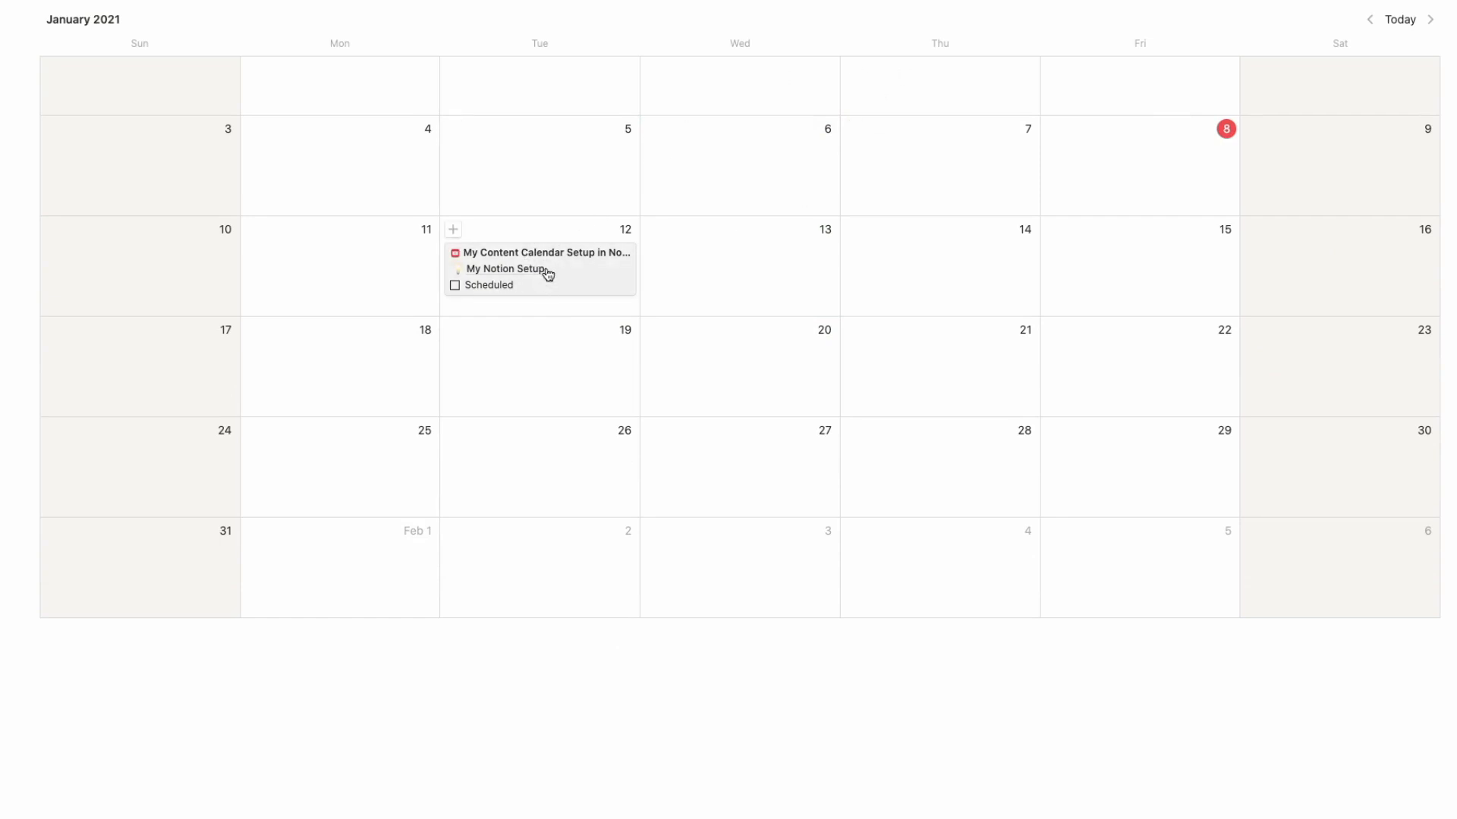
Step: Check the video's entry in the Videos list, and mark its January 12 calendar card as Scheduled
scroll(650, 308, up, 10)
scroll(878, 336, down, 1)
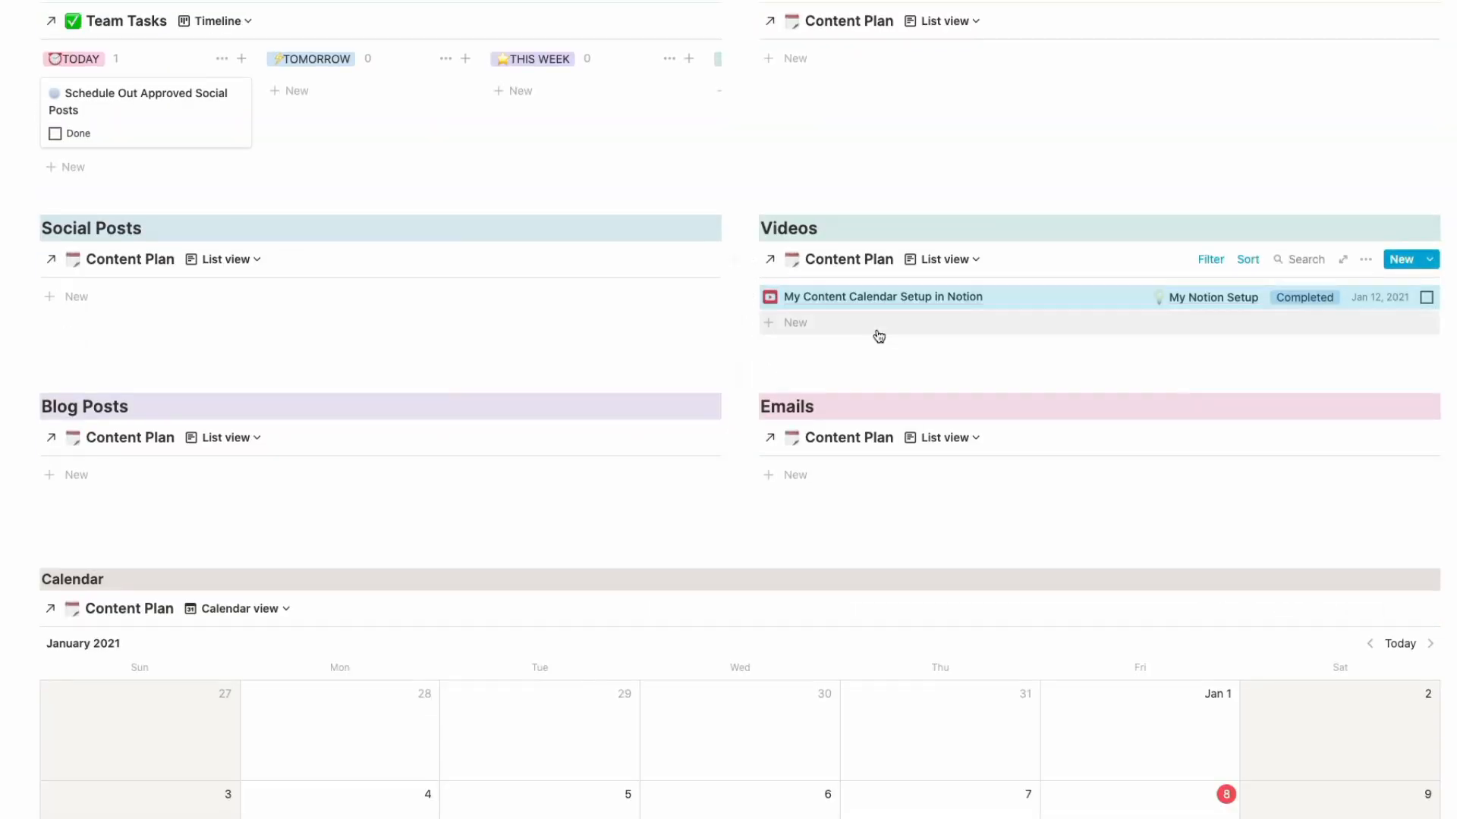
scroll(748, 374, down, 5)
scroll(1018, 319, up, 5)
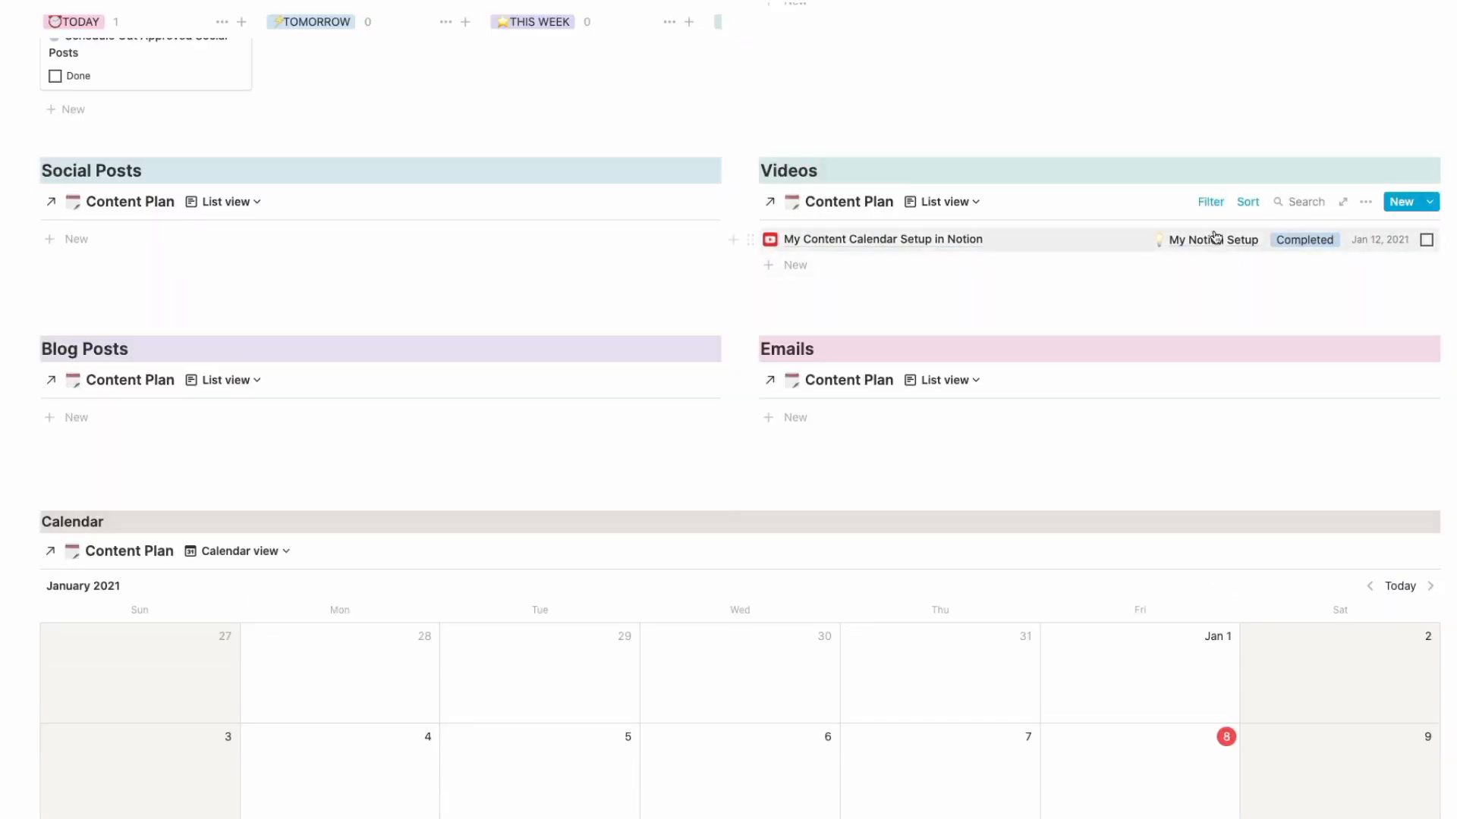
scroll(998, 325, down, 5)
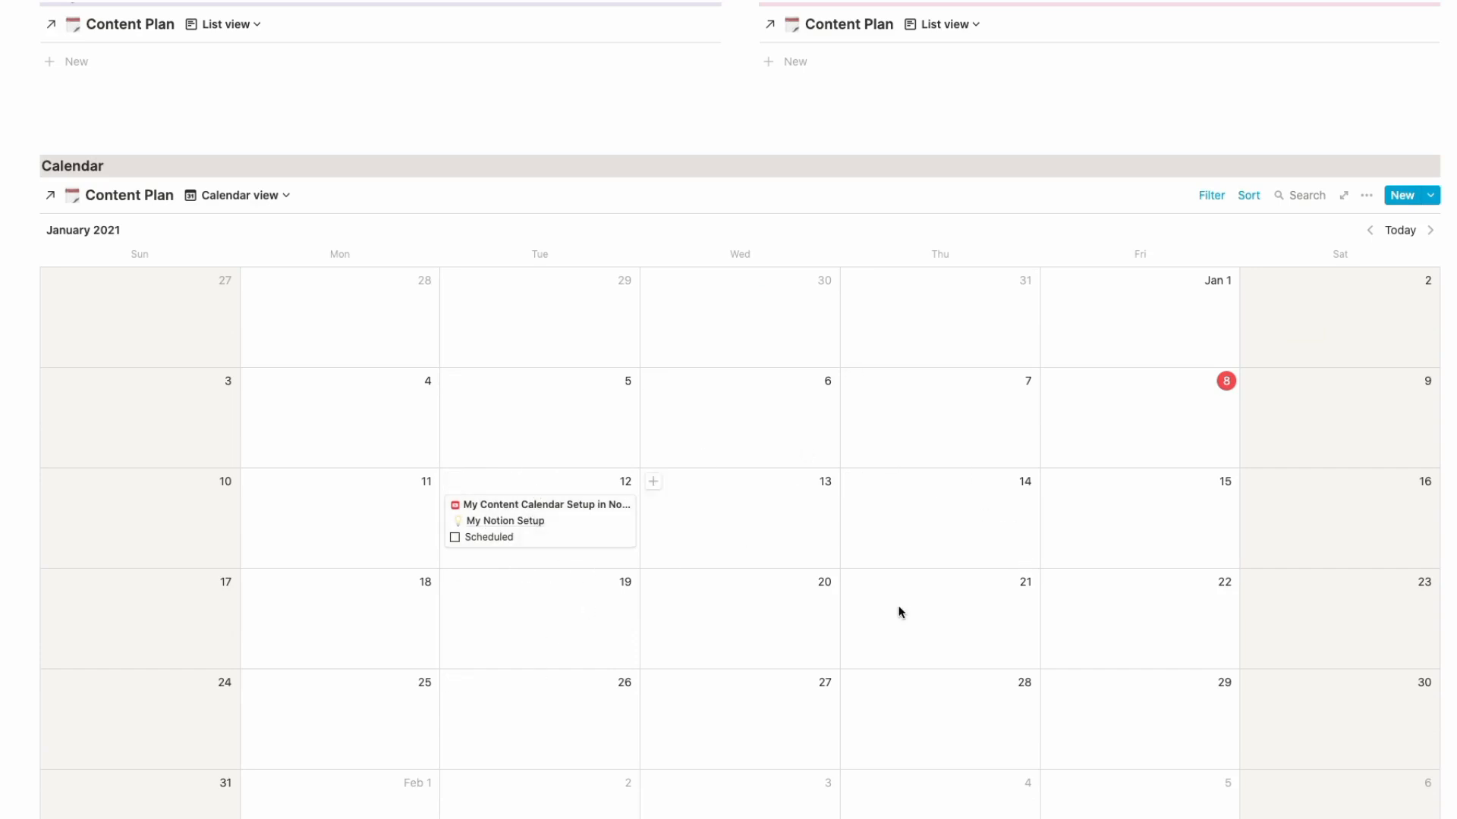
click(456, 539)
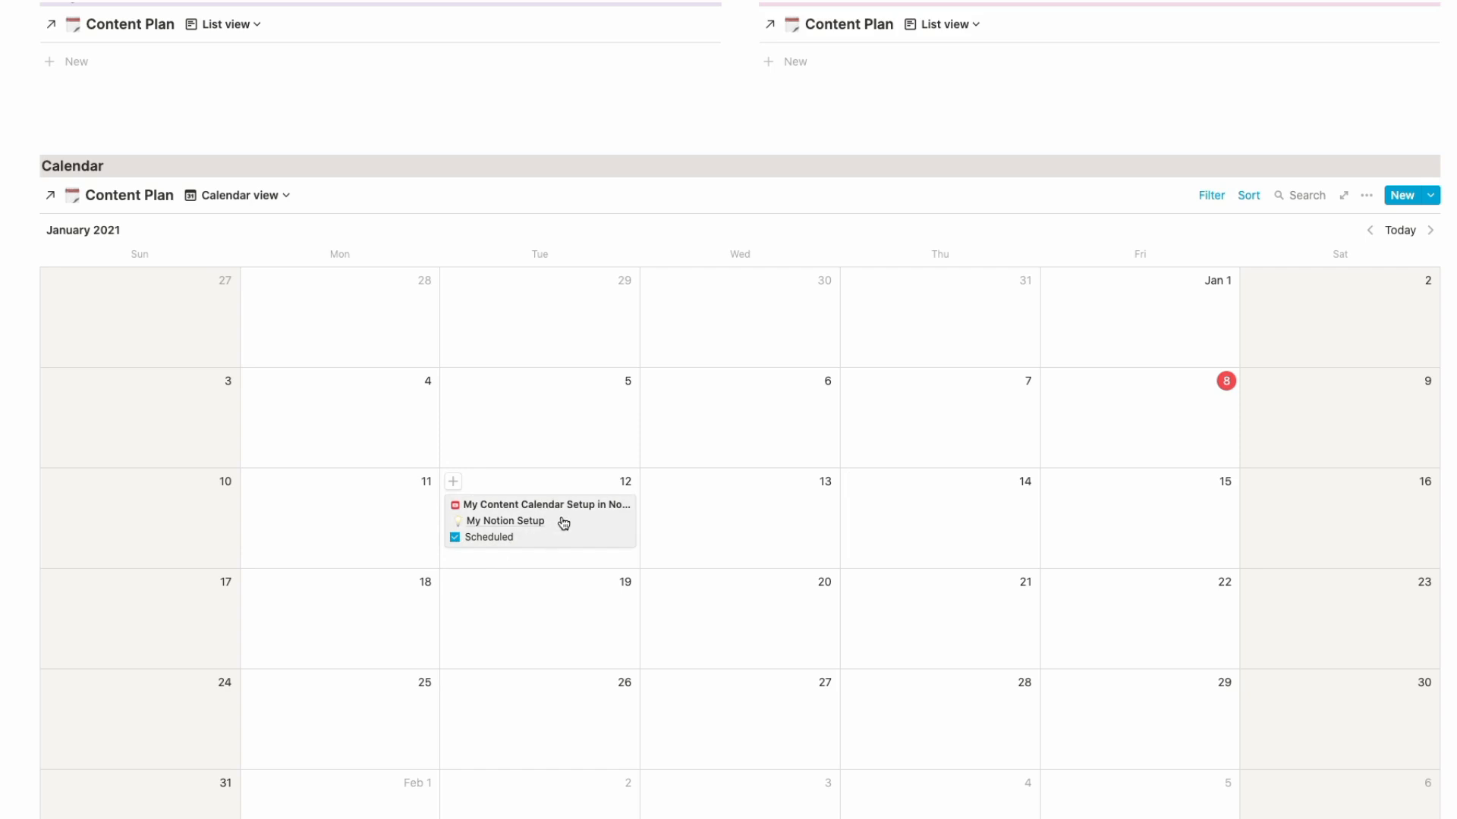
Step: Review the Videos list and inspect its filter rules for project, scheduled state and channel, leaving them as they are
scroll(657, 467, up, 10)
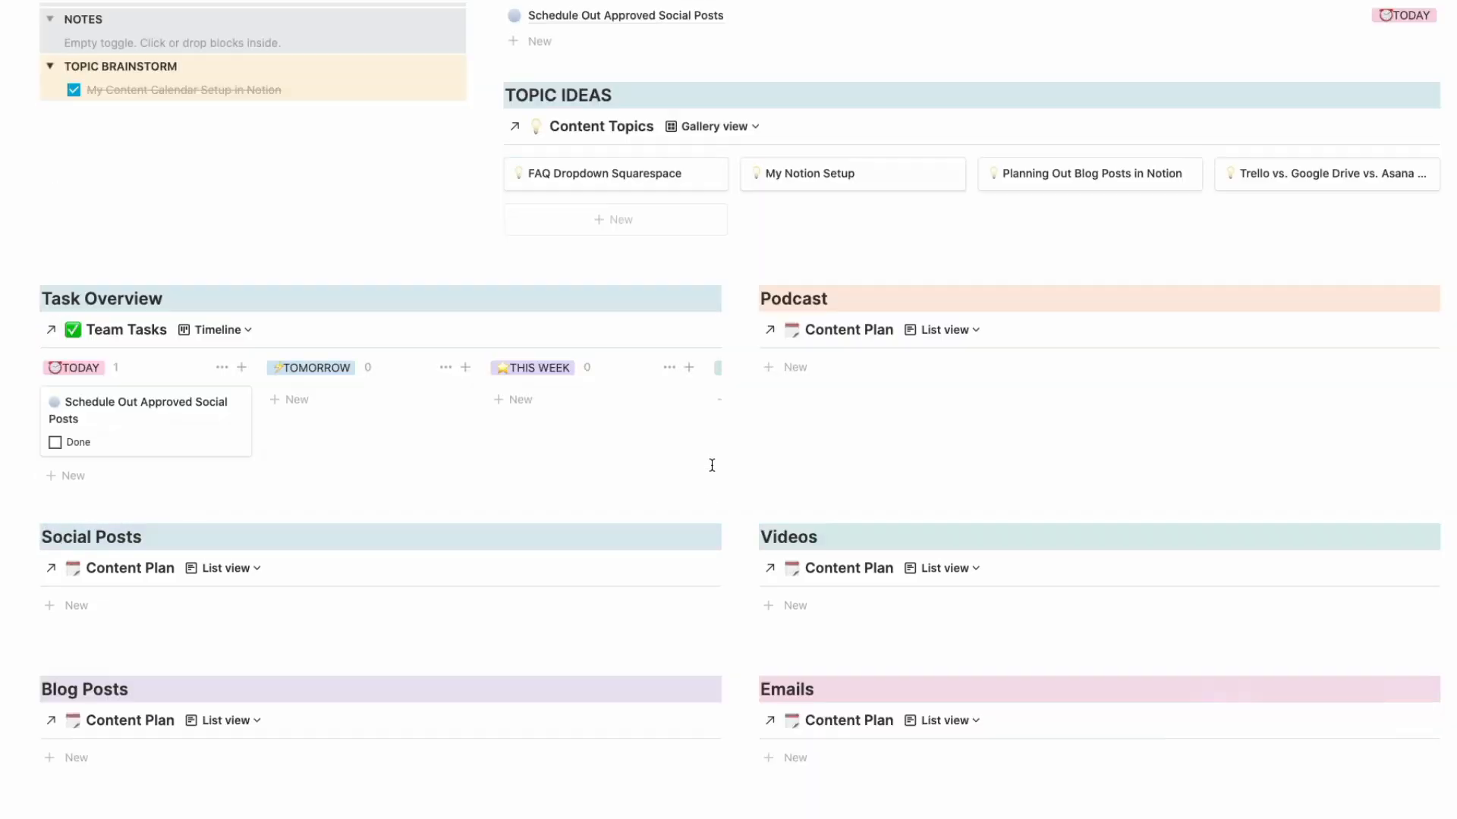
scroll(712, 469, down, 3)
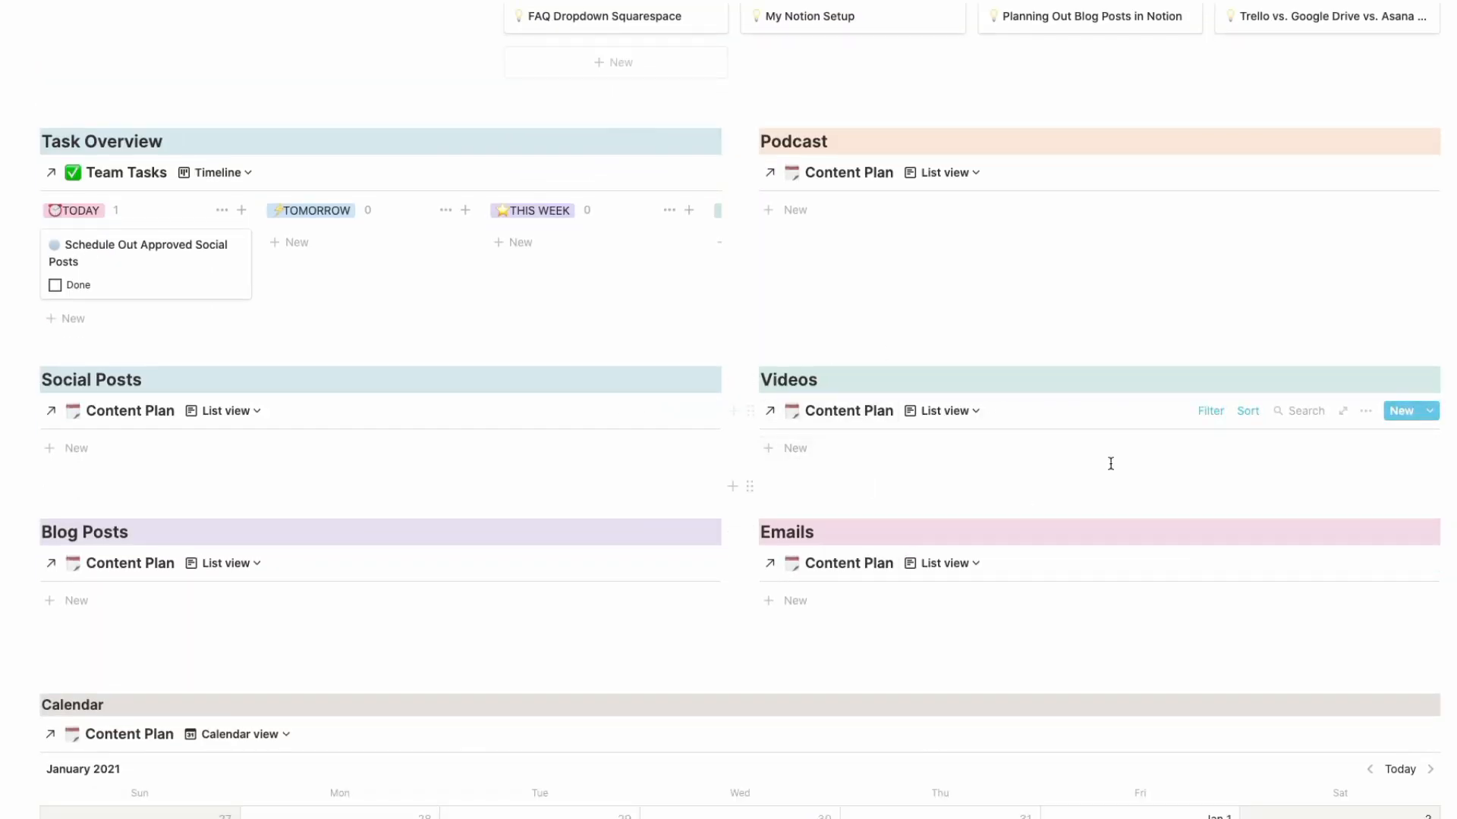
scroll(1261, 464, down, 10)
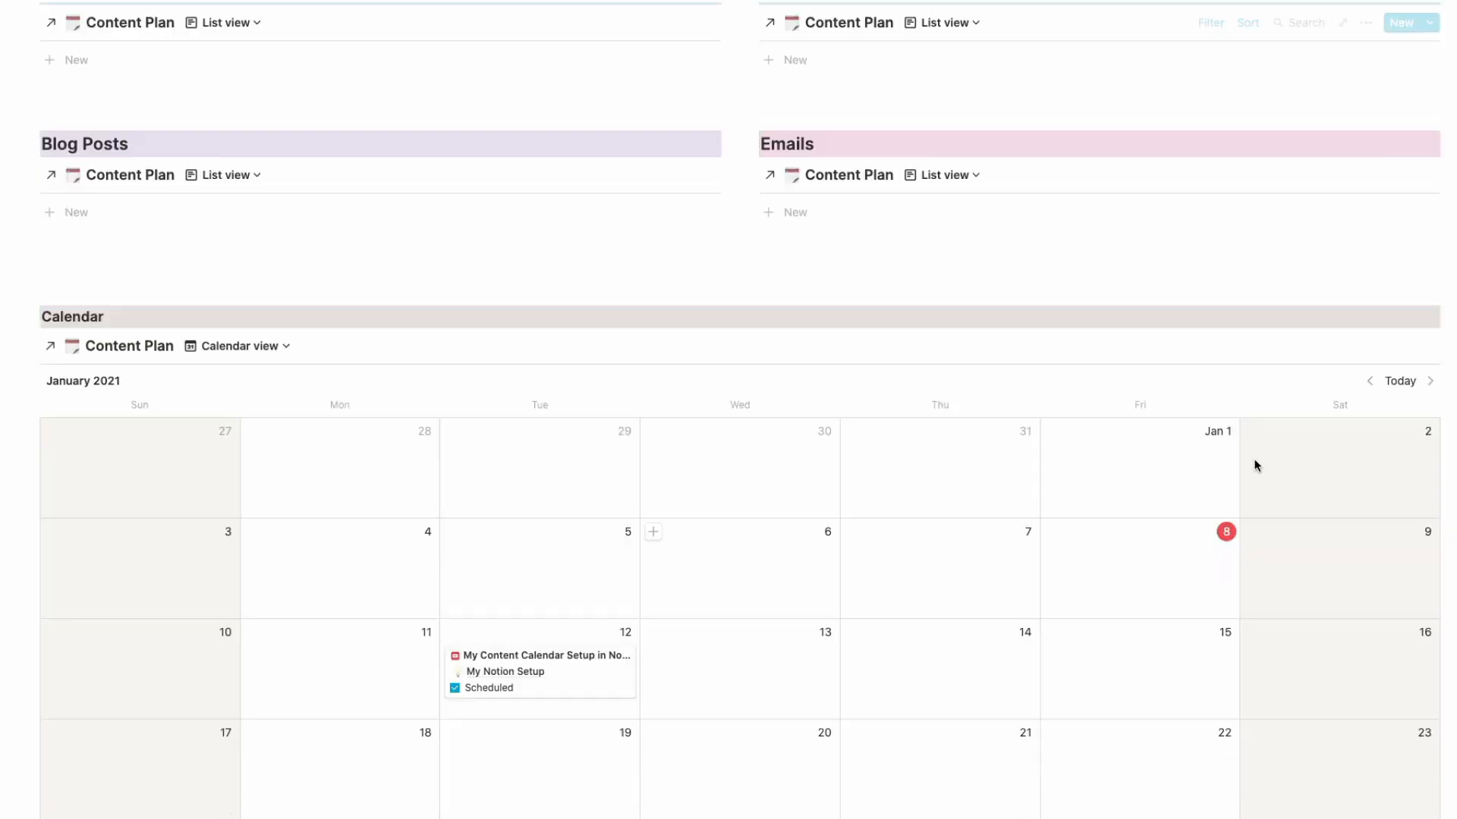
scroll(949, 520, up, 9)
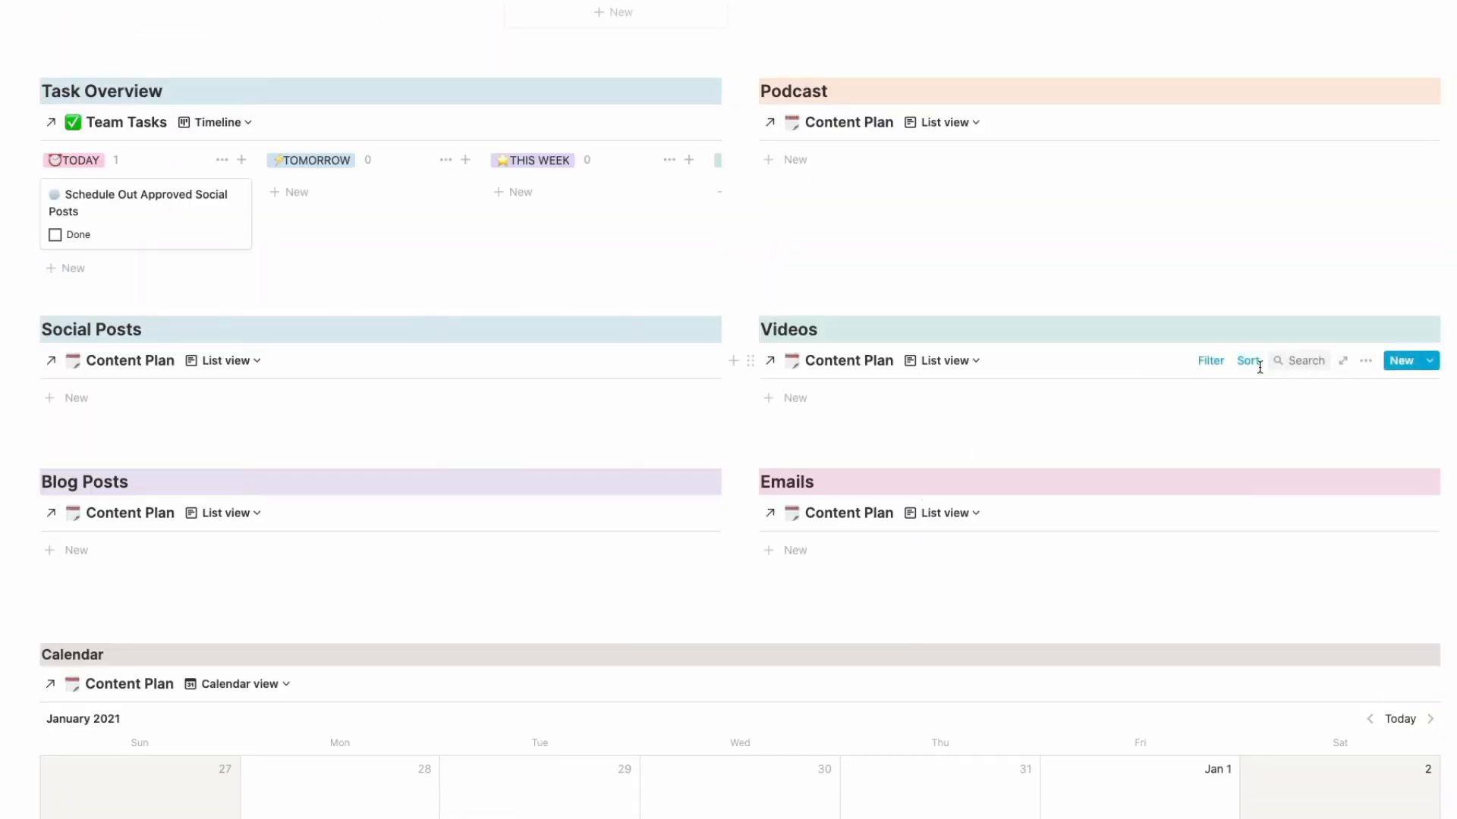
click(1208, 361)
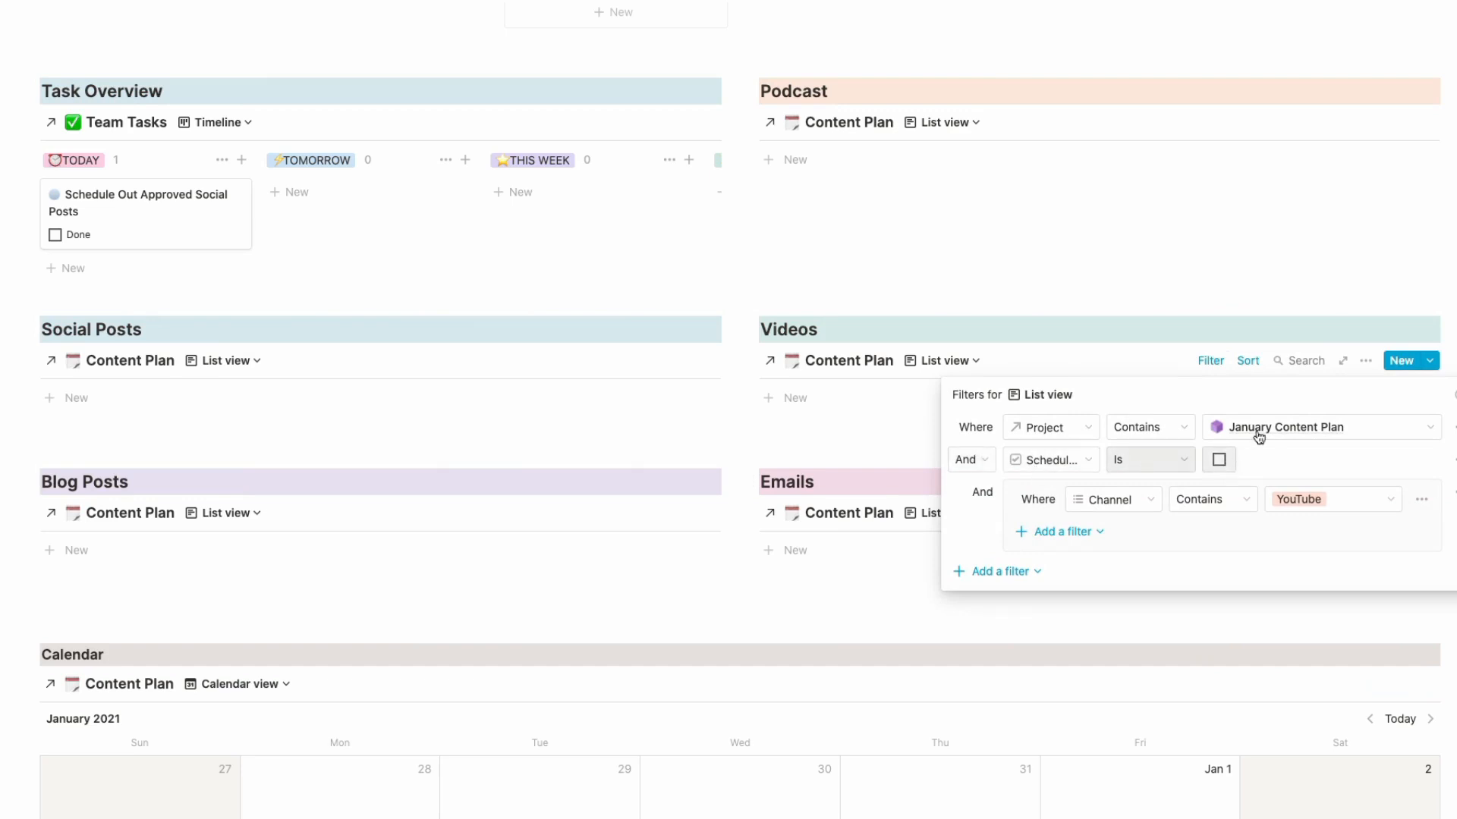
click(901, 522)
scroll(651, 534, down, 6)
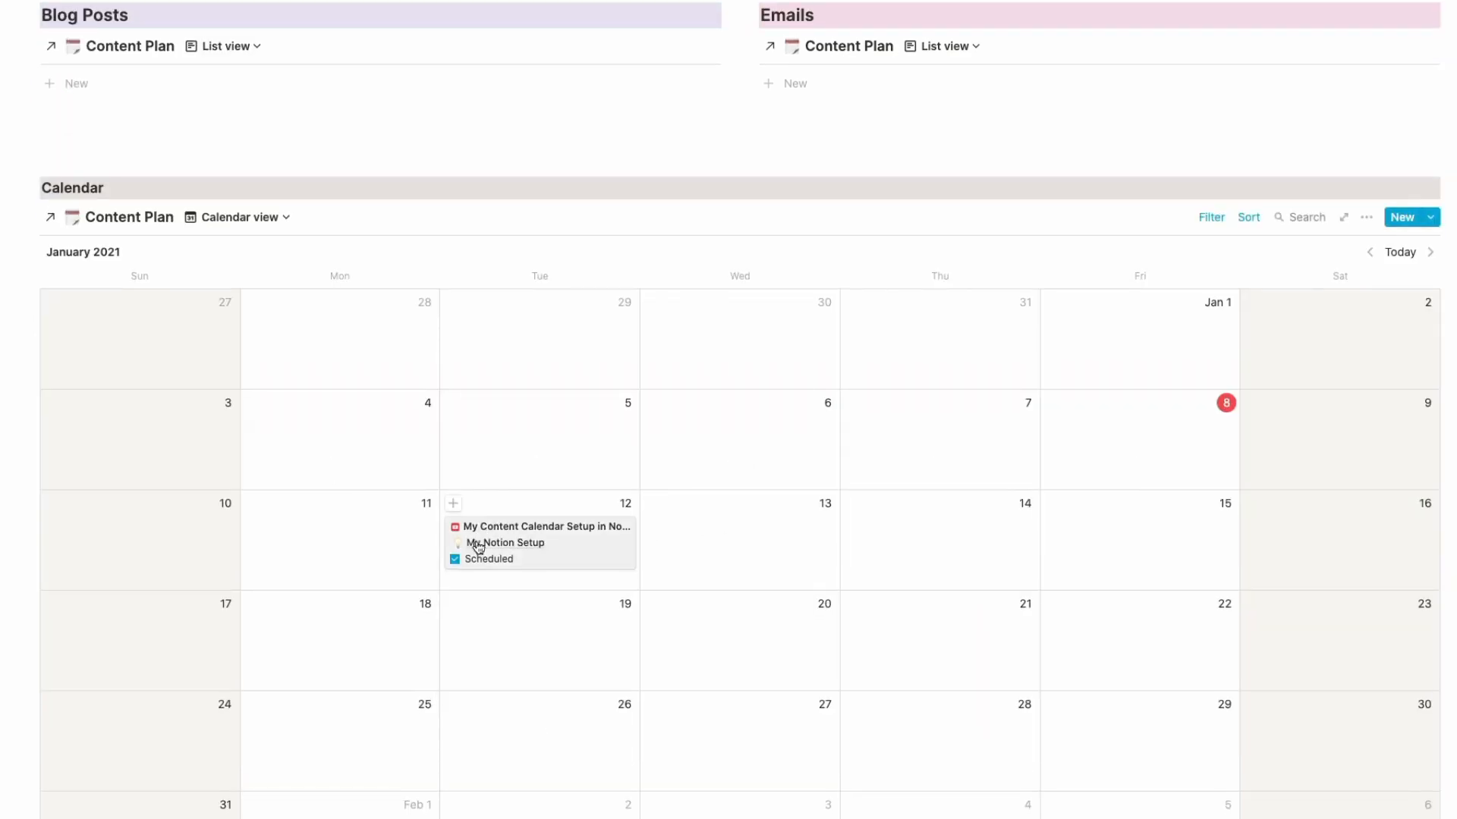
Step: Clear the Scheduled checkbox on the January 12 video card, check the Videos list, and mark the card as Scheduled again
click(455, 560)
scroll(803, 456, up, 5)
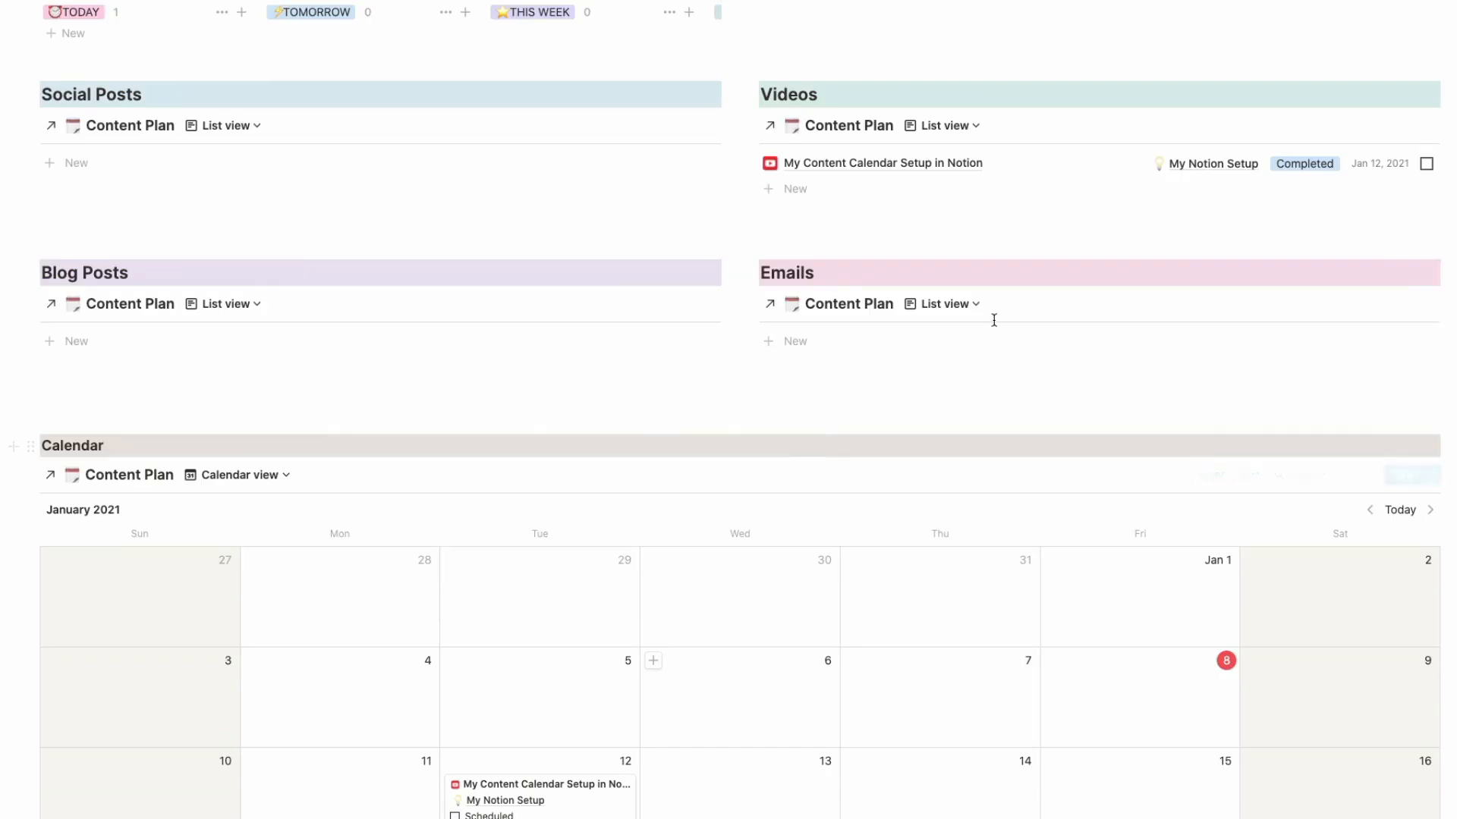
scroll(839, 215, up, 3)
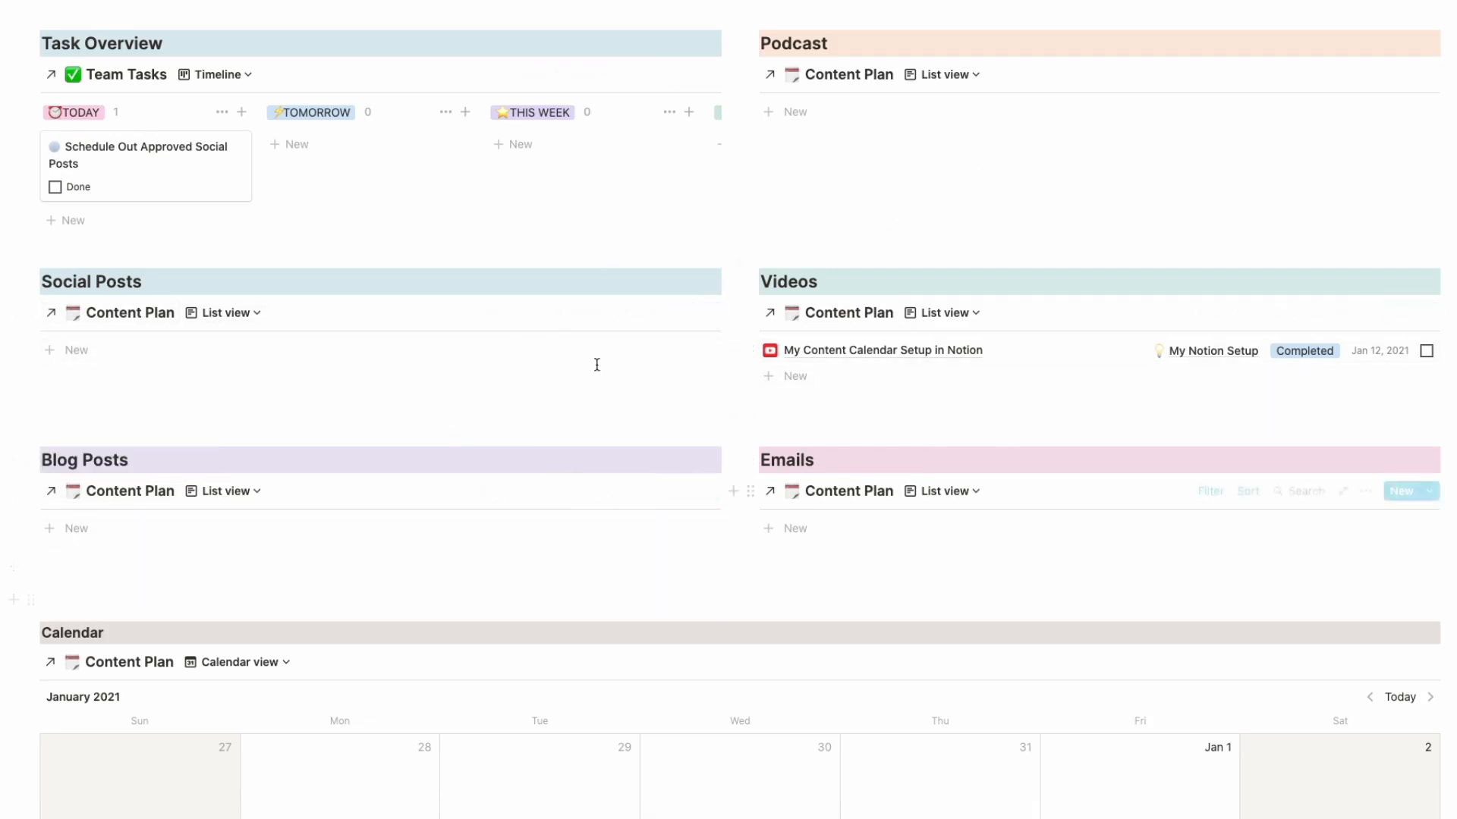
scroll(516, 384, down, 3)
scroll(516, 384, down, 2)
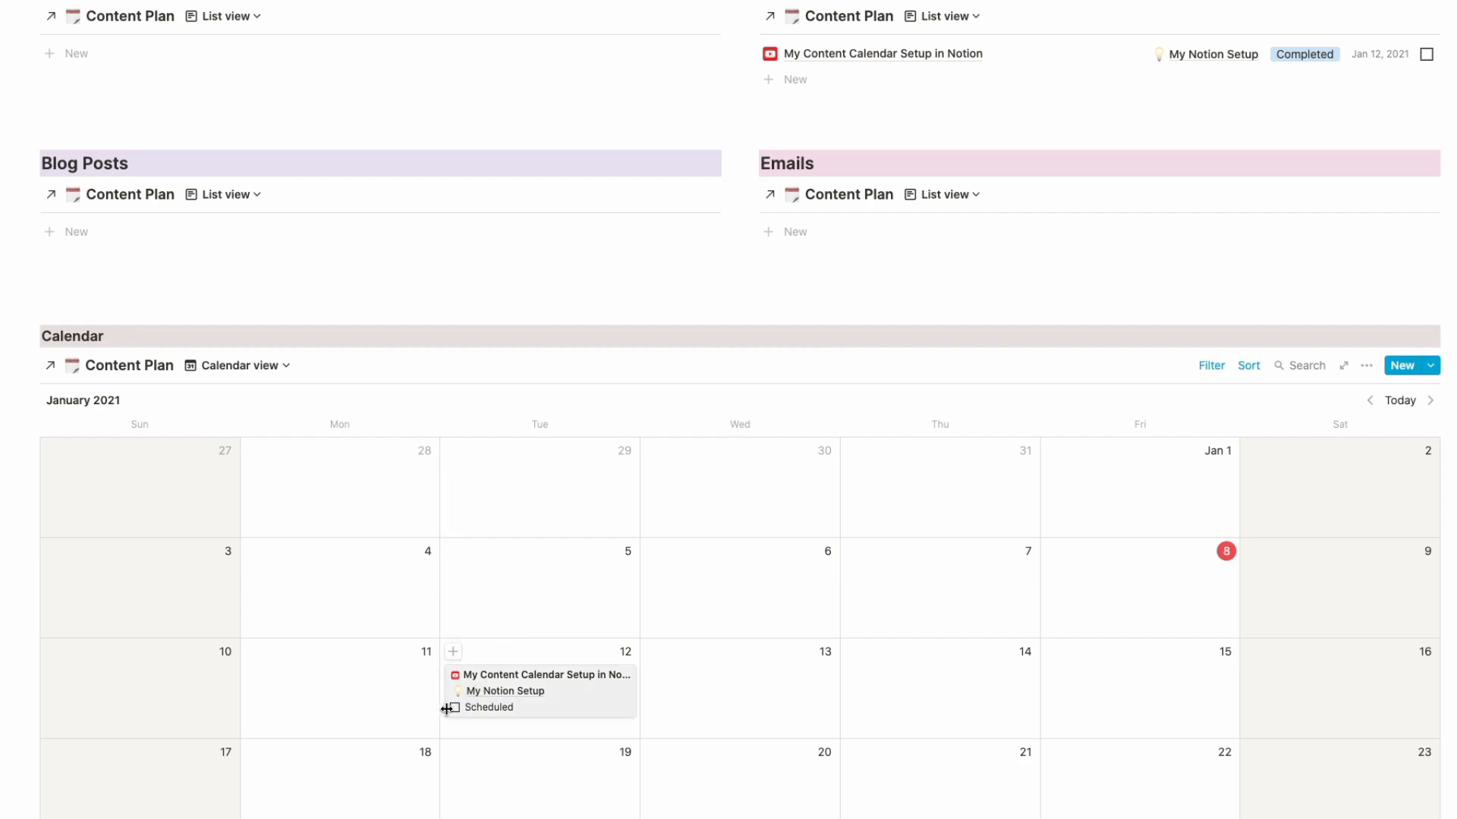
scroll(459, 710, down, 1)
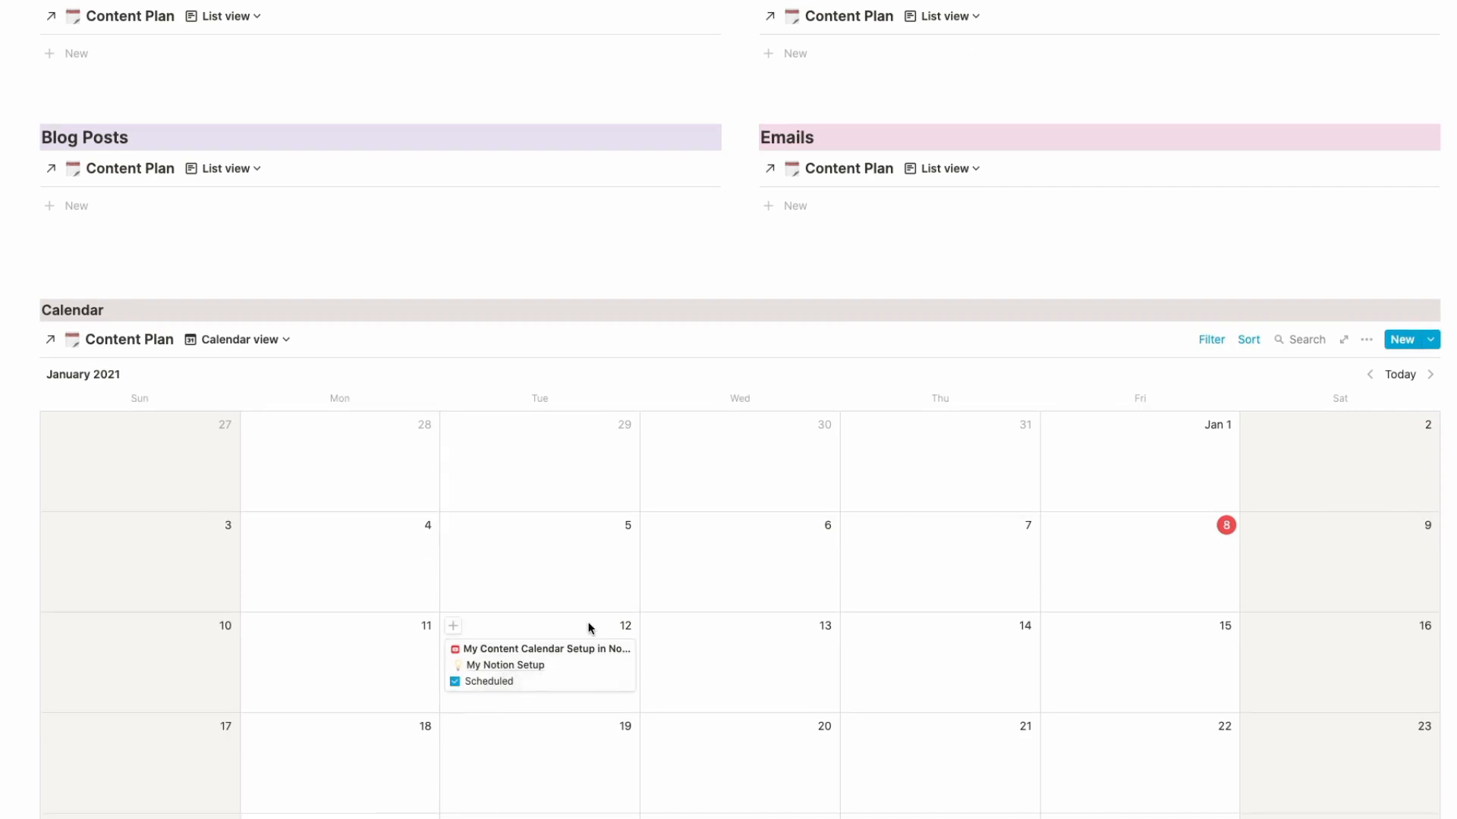
Step: Add a new entry titled "My Content Calendar in Notion" to the Social Posts list
scroll(590, 628, up, 5)
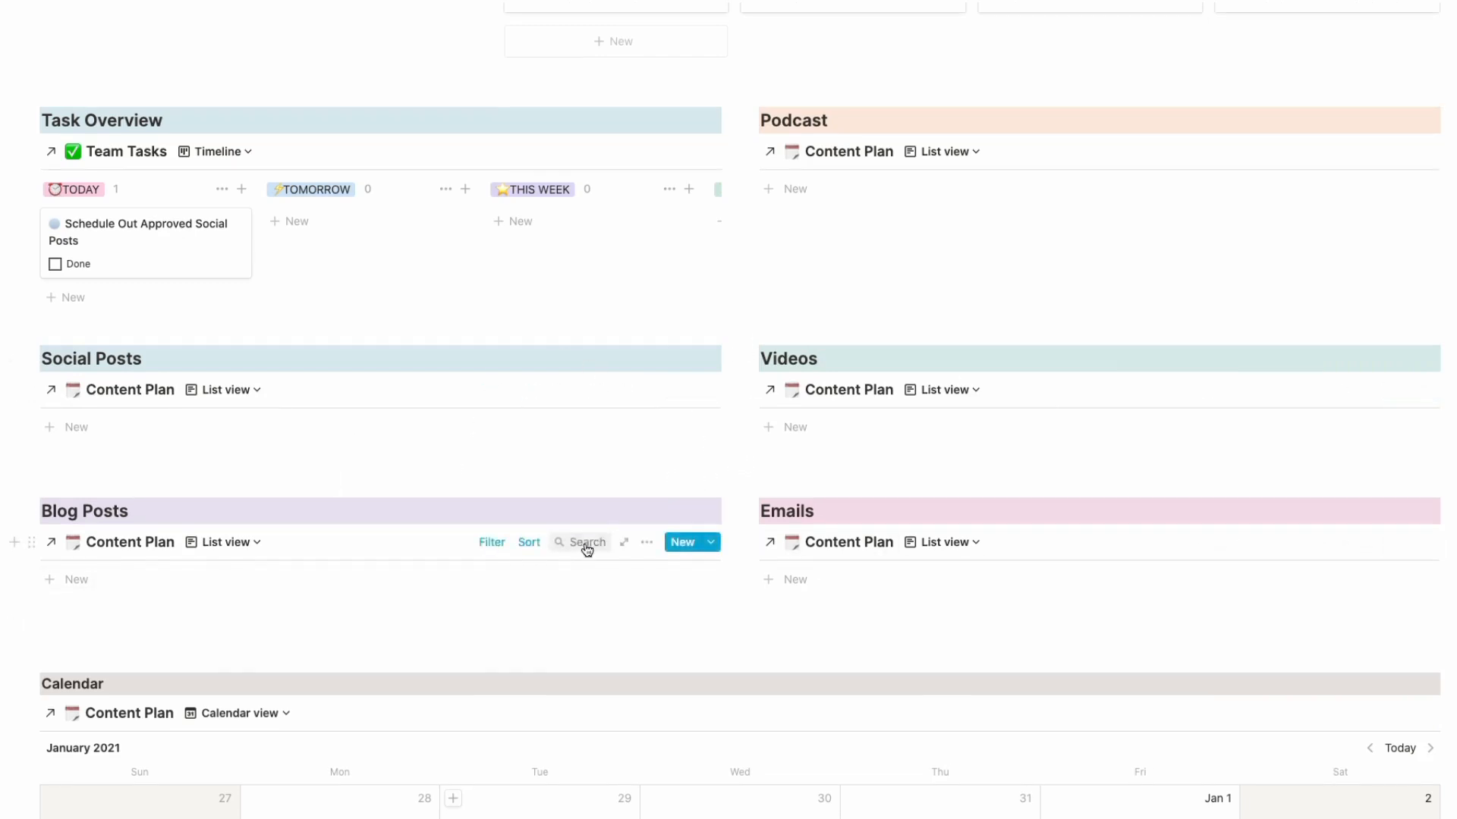
scroll(586, 546, down, 5)
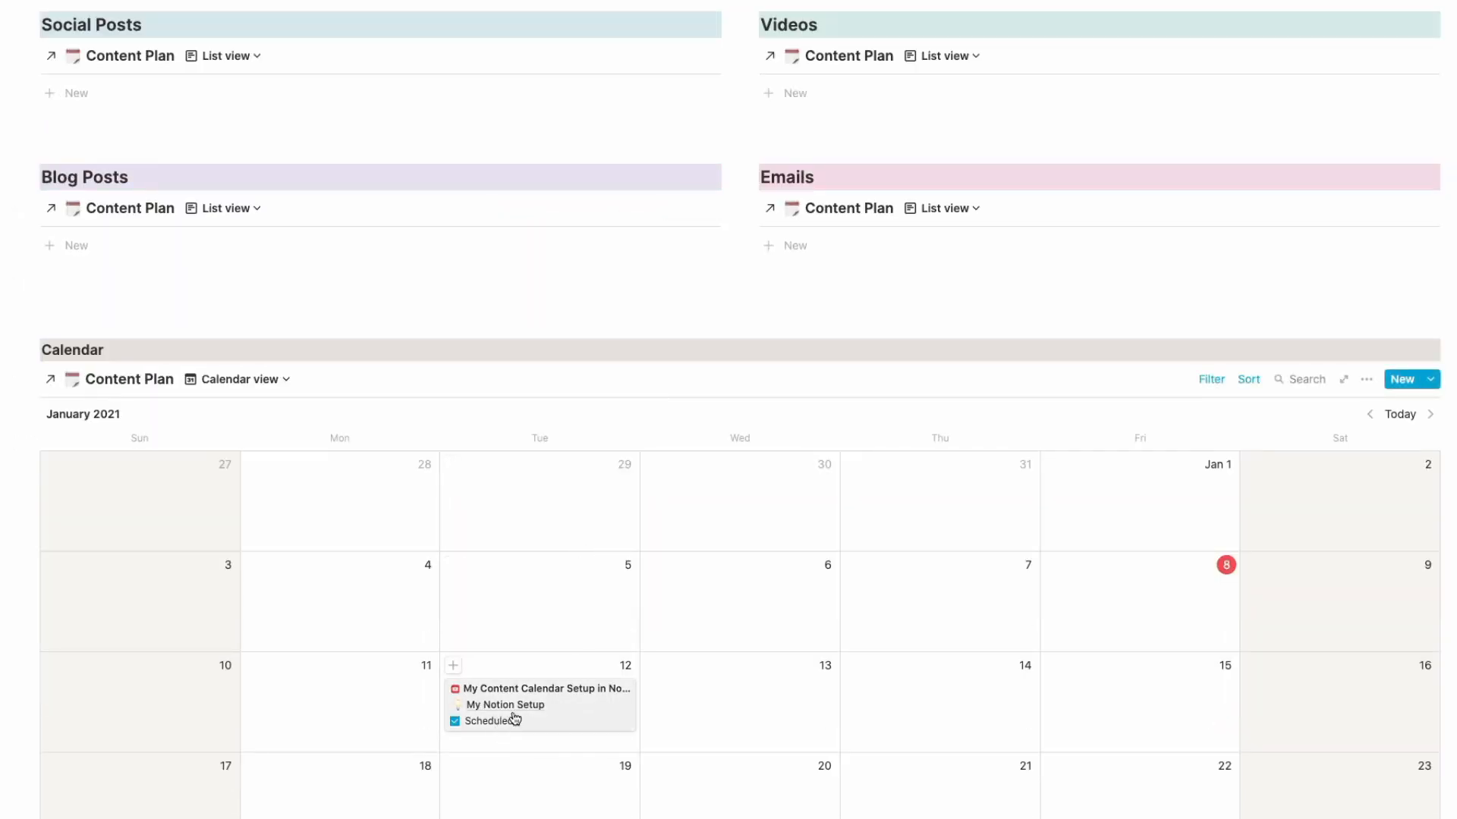
scroll(536, 713, up, 5)
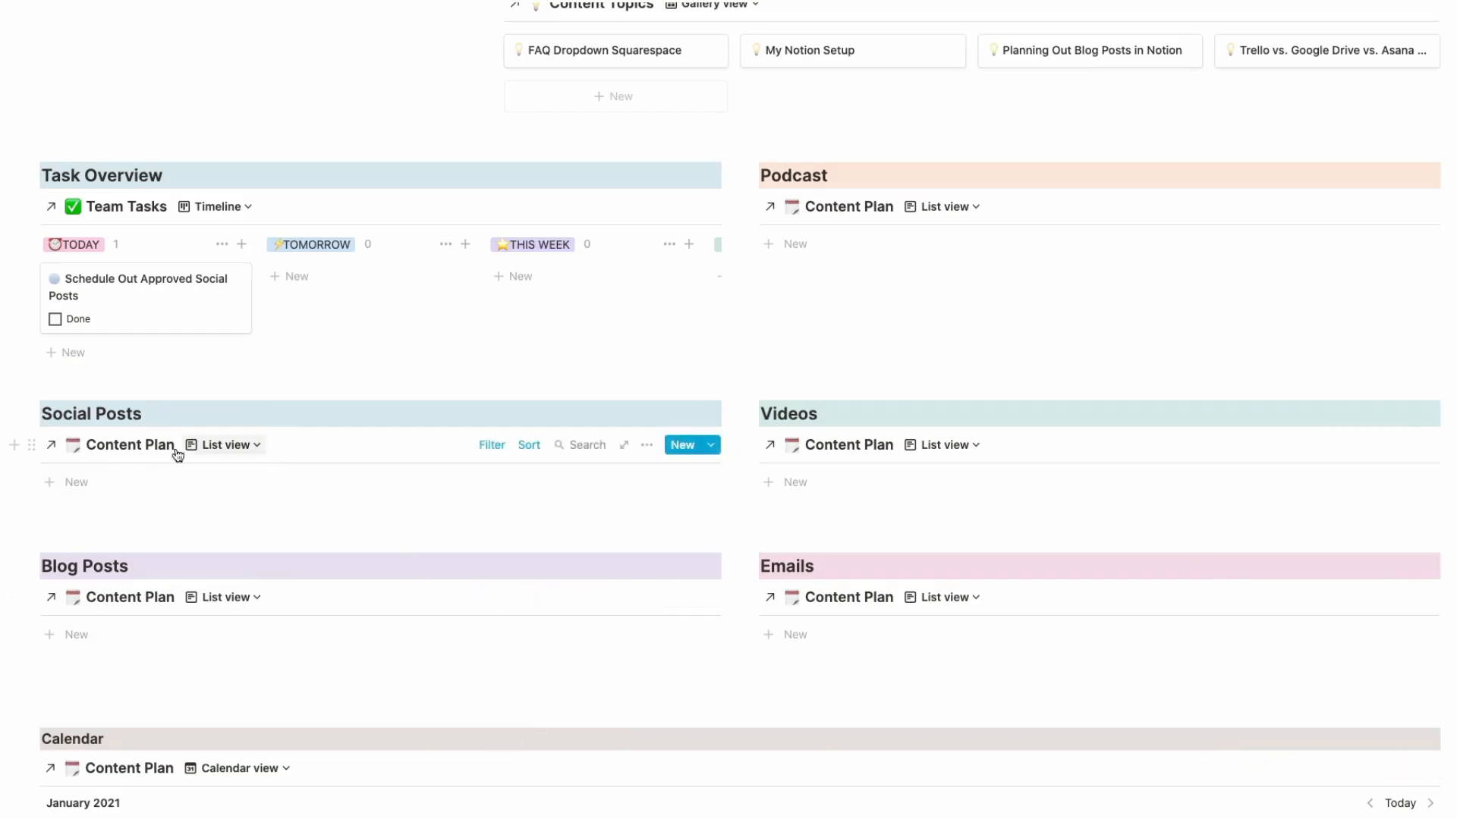
click(82, 475)
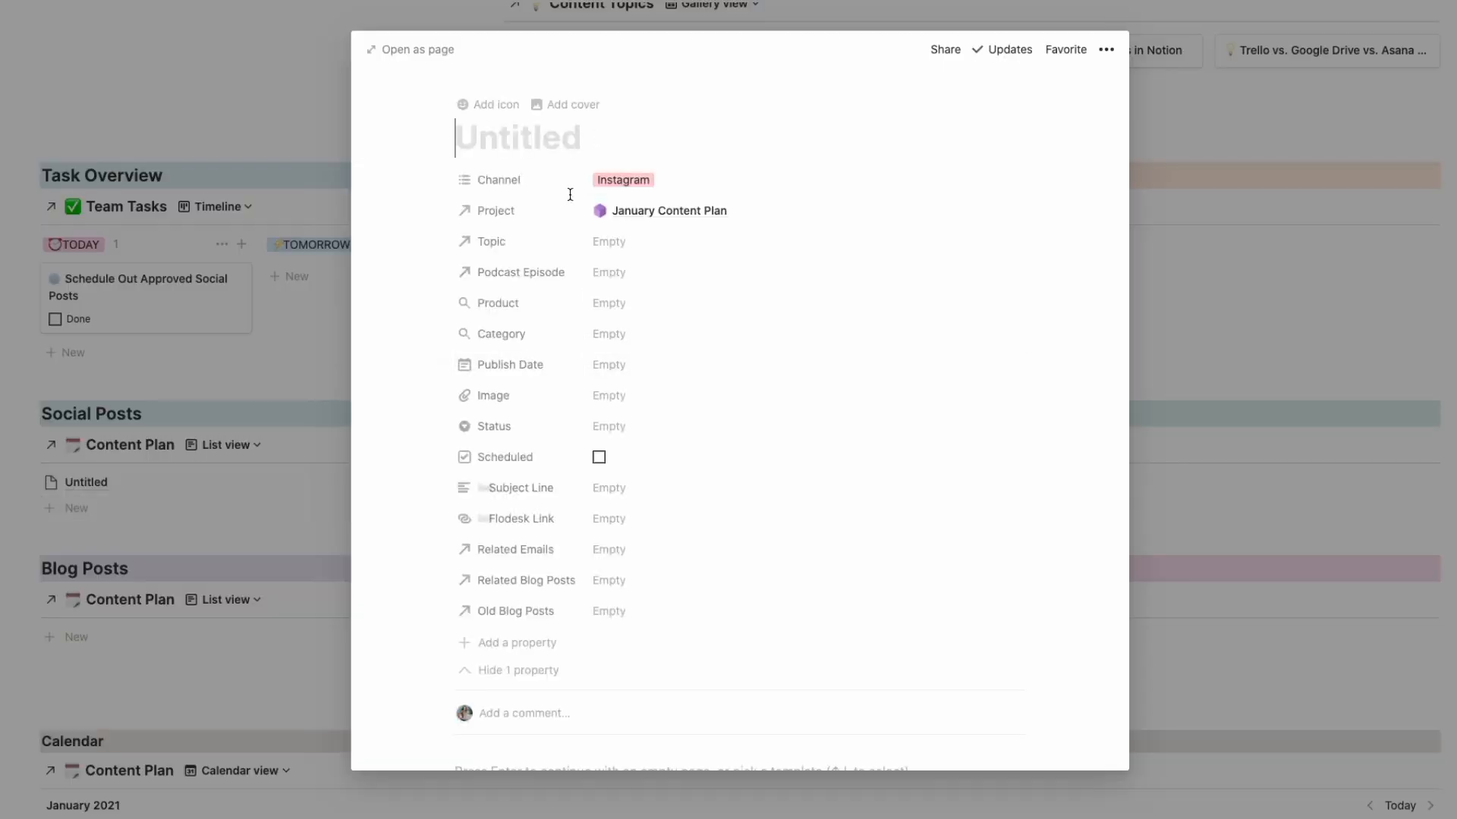
text(M)
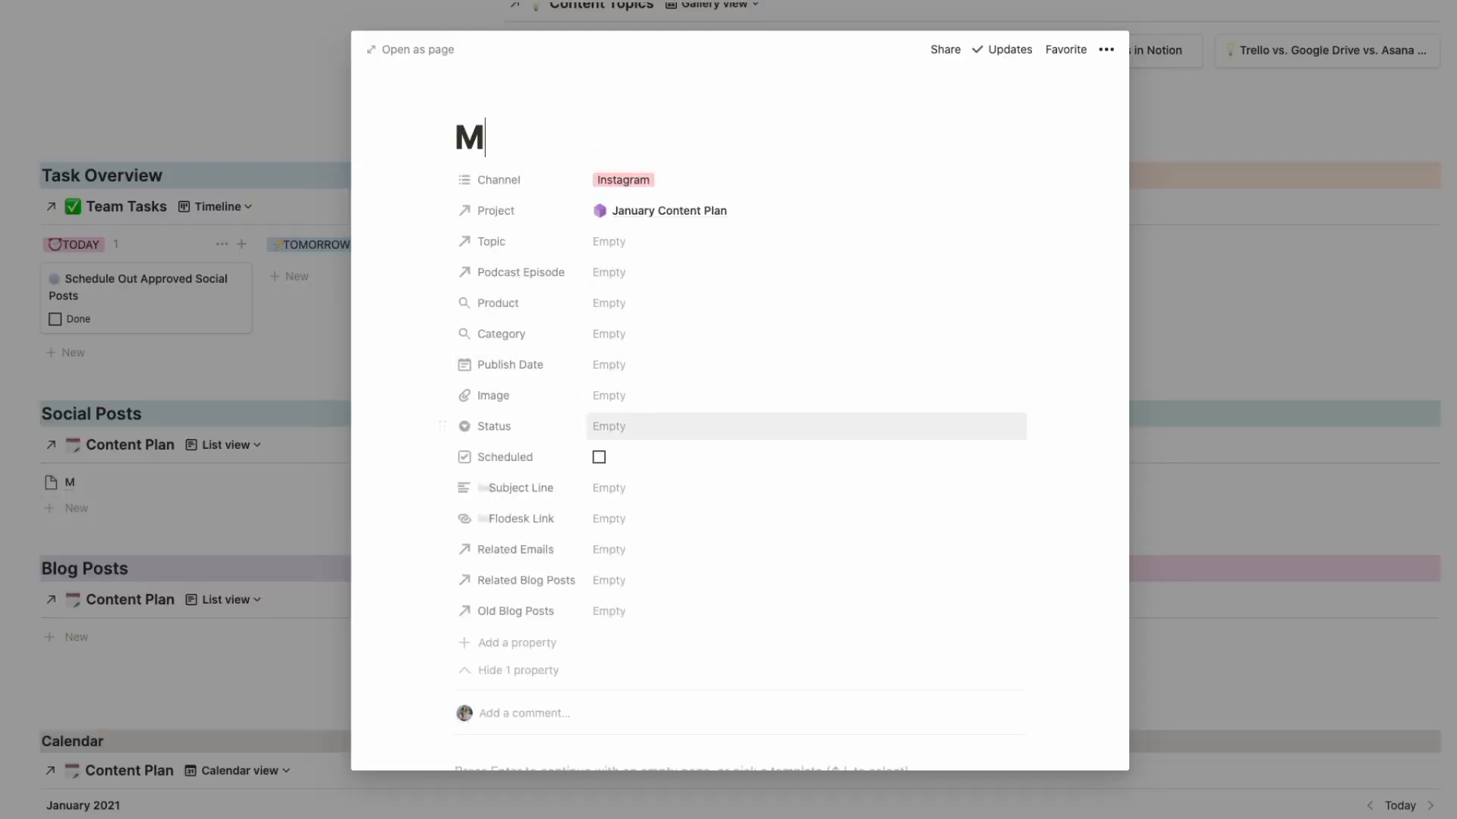
text(y Content Cale)
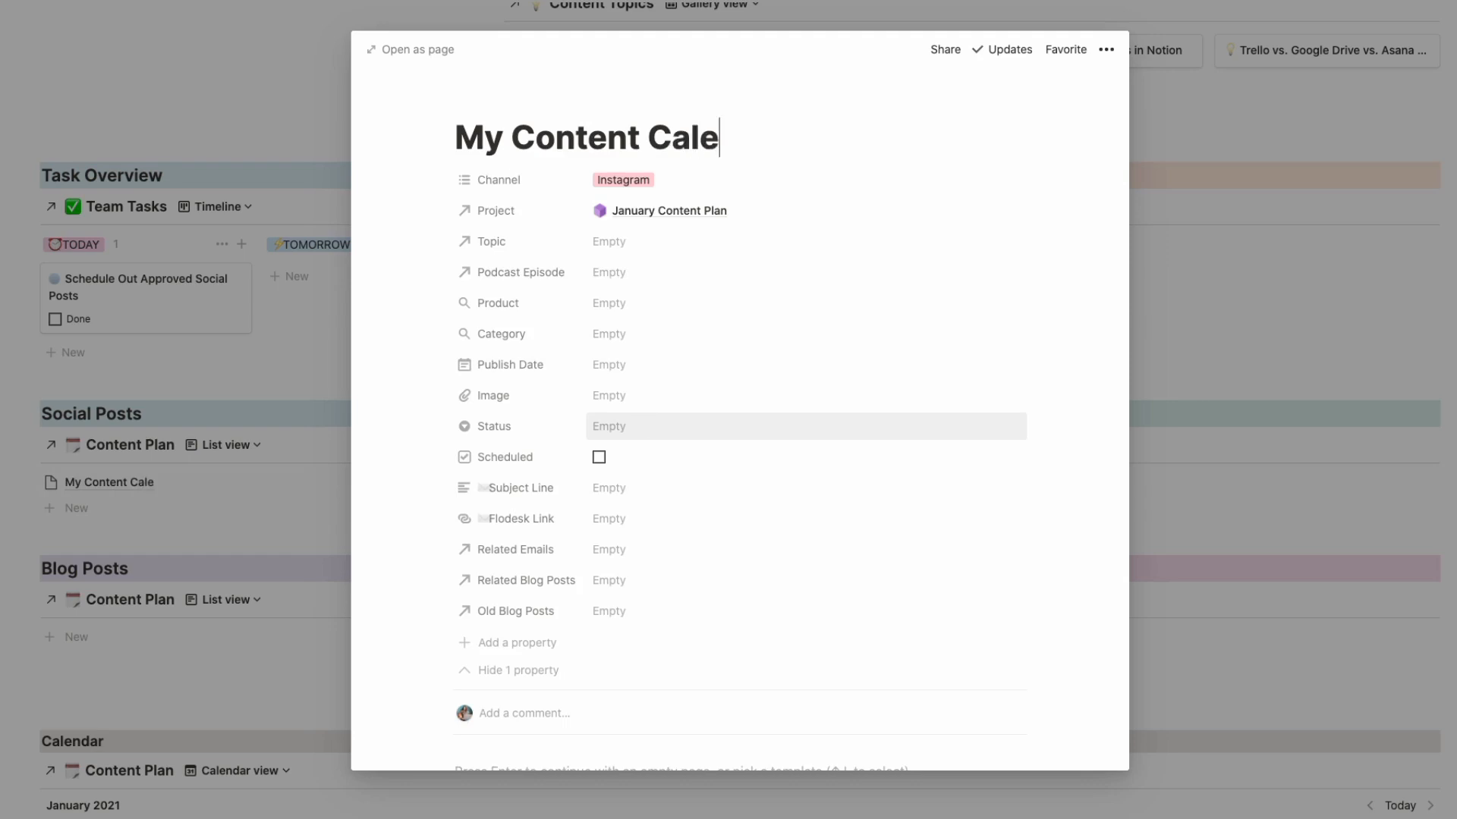
text(ndar in Notion)
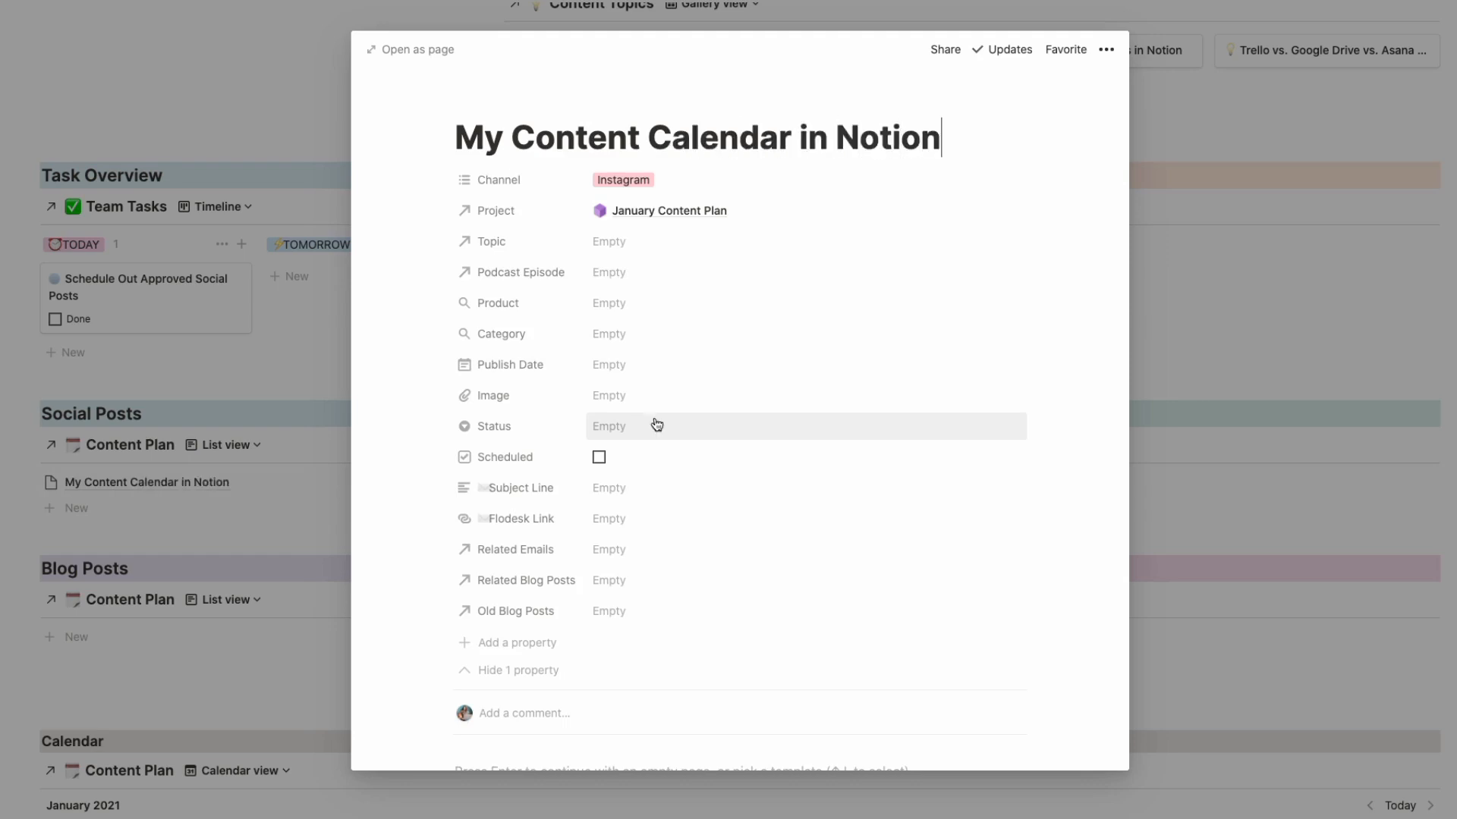
Step: Apply the Social Post template to the "My Content Calendar in Notion" entry
scroll(709, 423, down, 4)
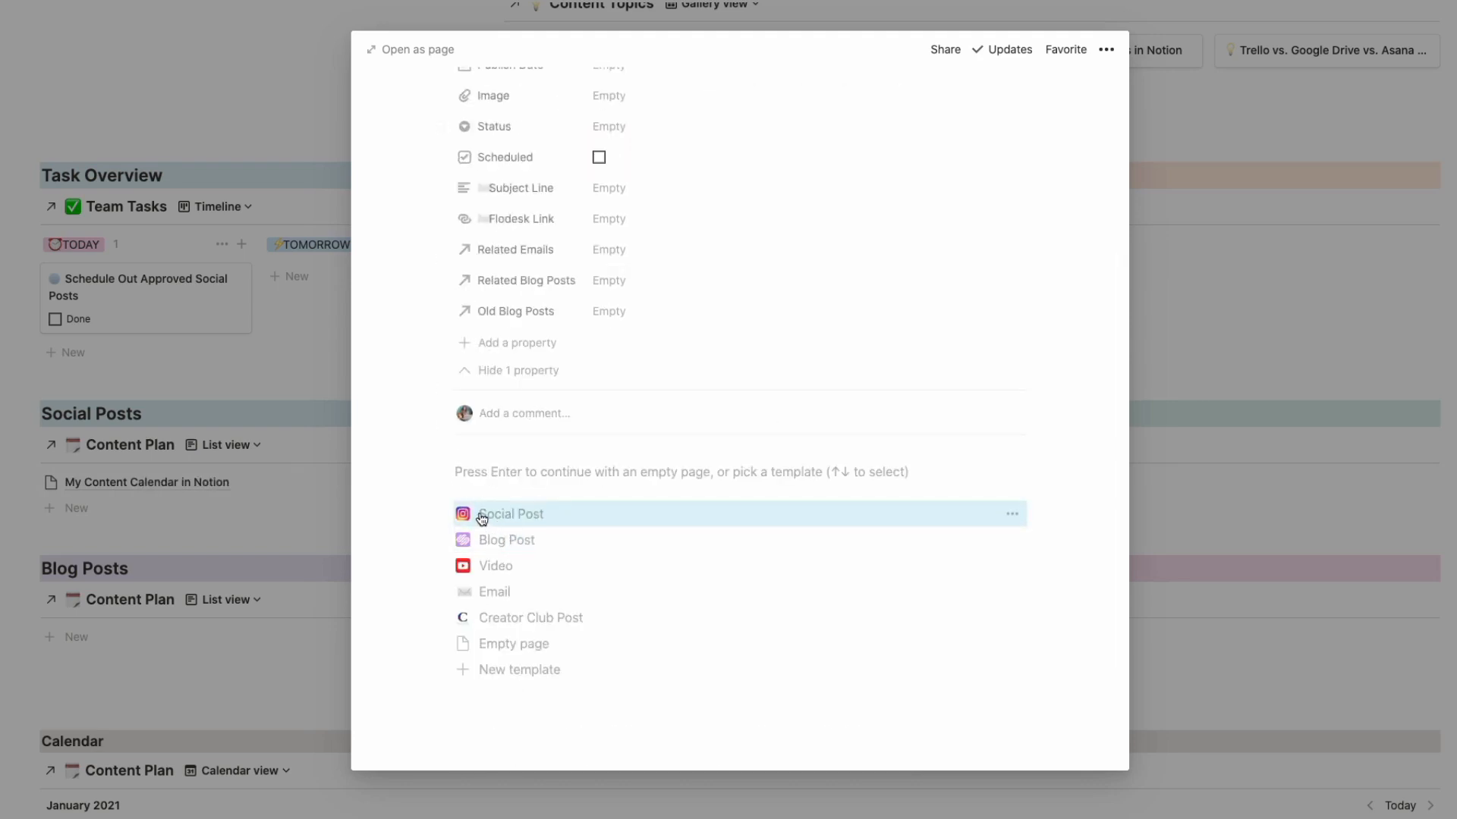
click(481, 514)
scroll(478, 377, up, 3)
scroll(449, 195, up, 2)
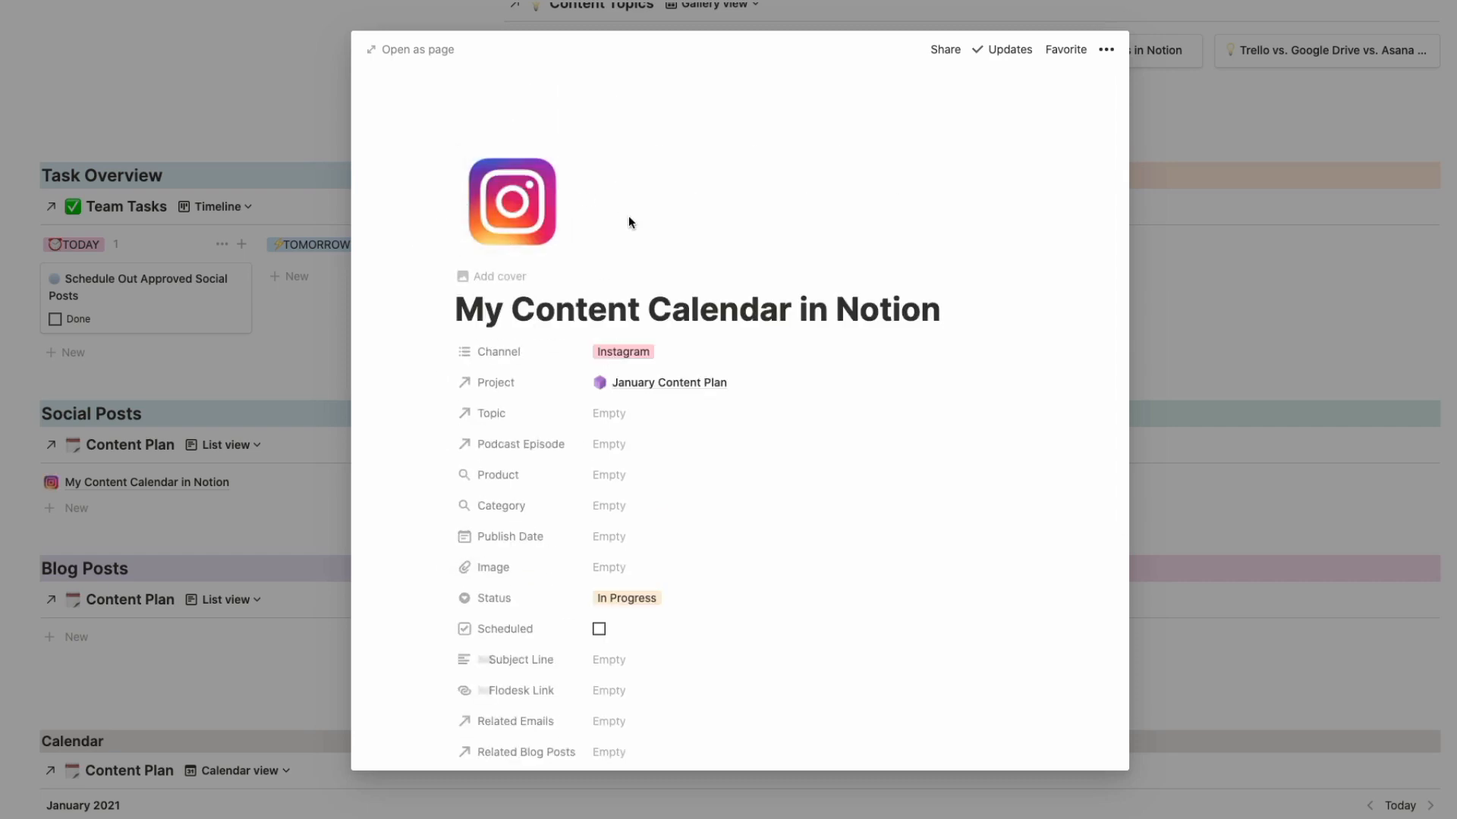
Step: Examine the social post's properties and the template's Instagram Post and Facebook Post sections
scroll(673, 293, down, 3)
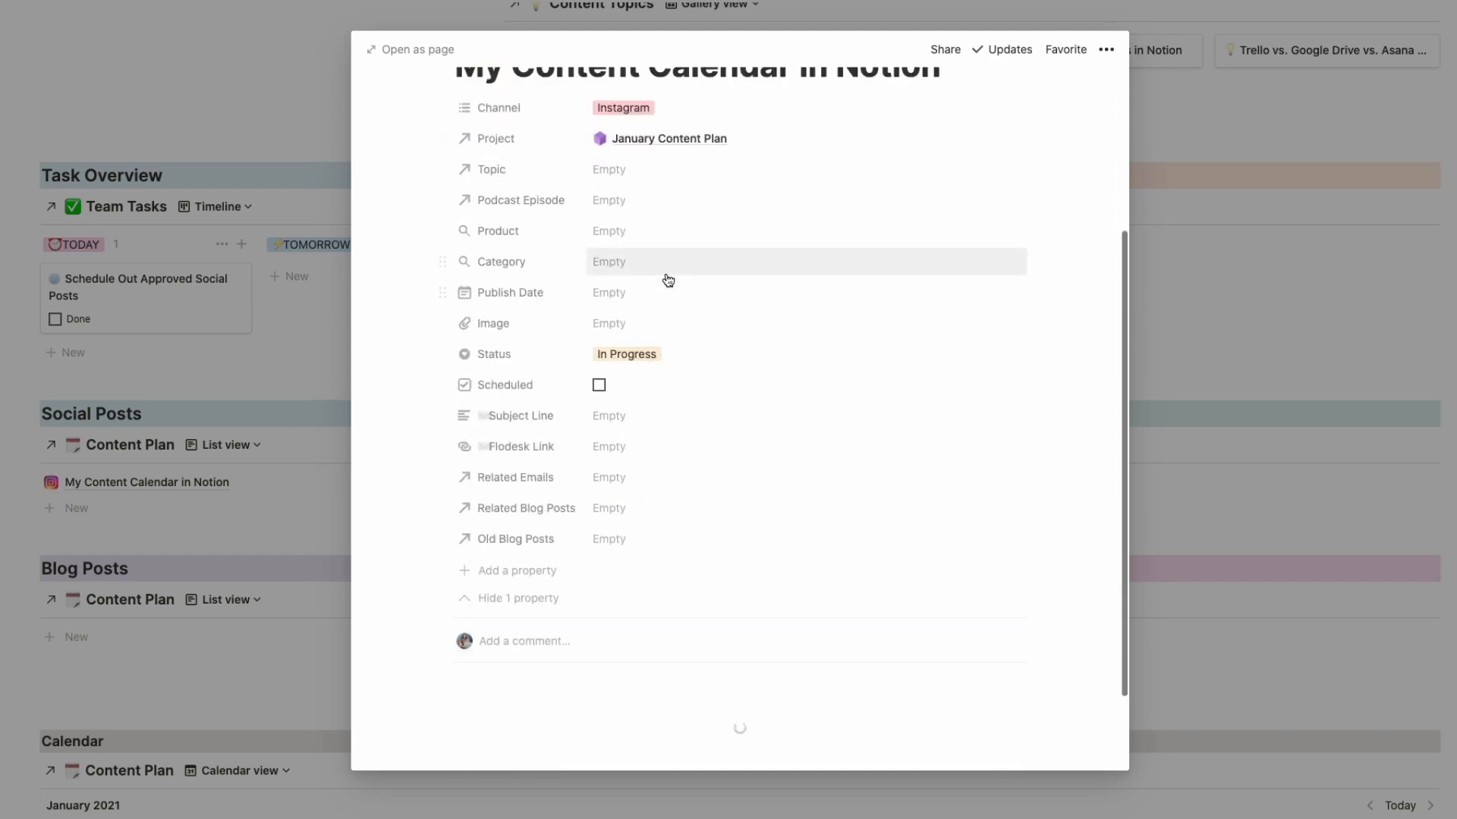
scroll(657, 286, down, 2)
scroll(660, 328, up, 2)
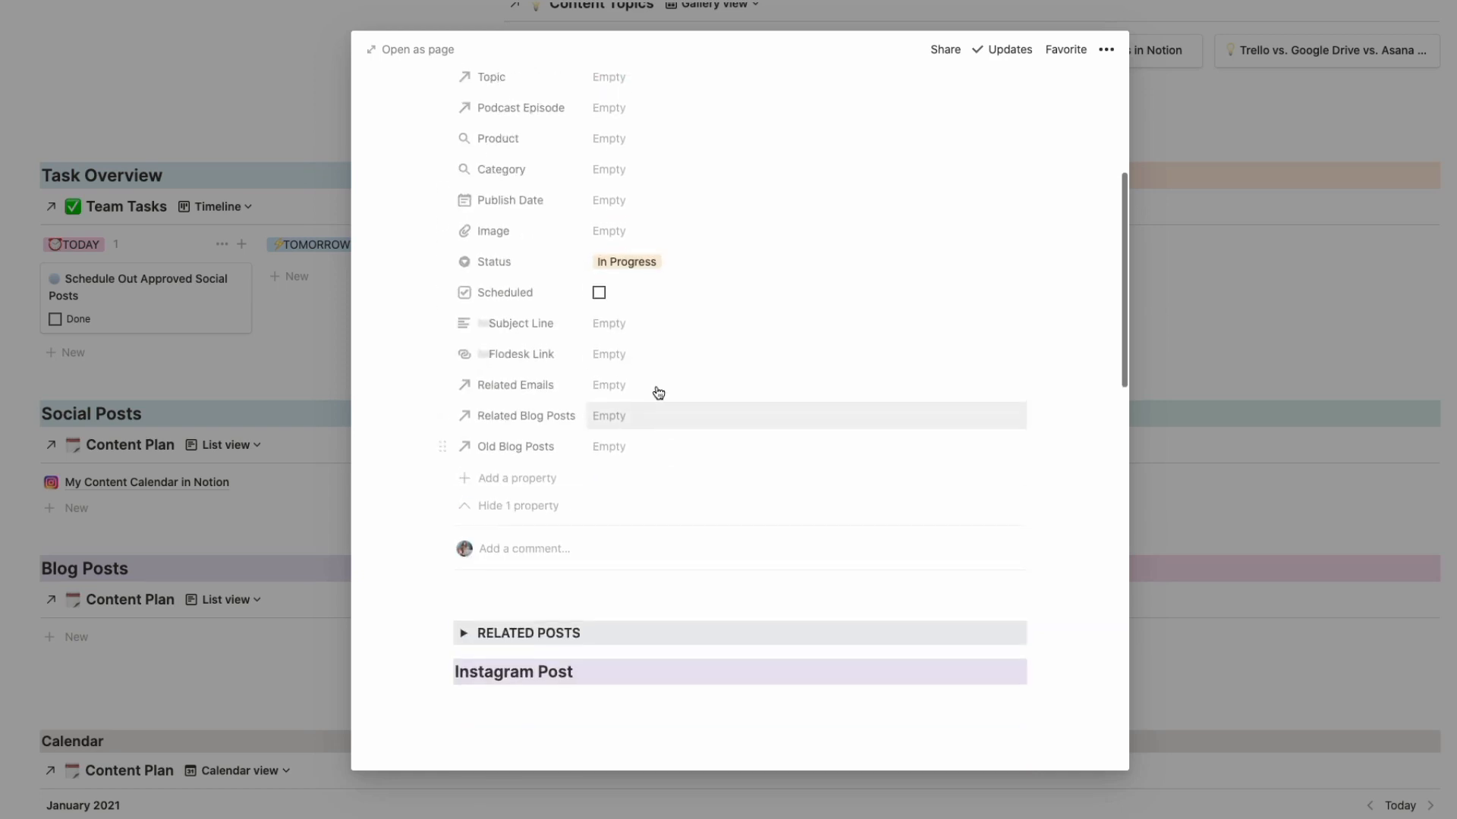
scroll(658, 379, up, 1)
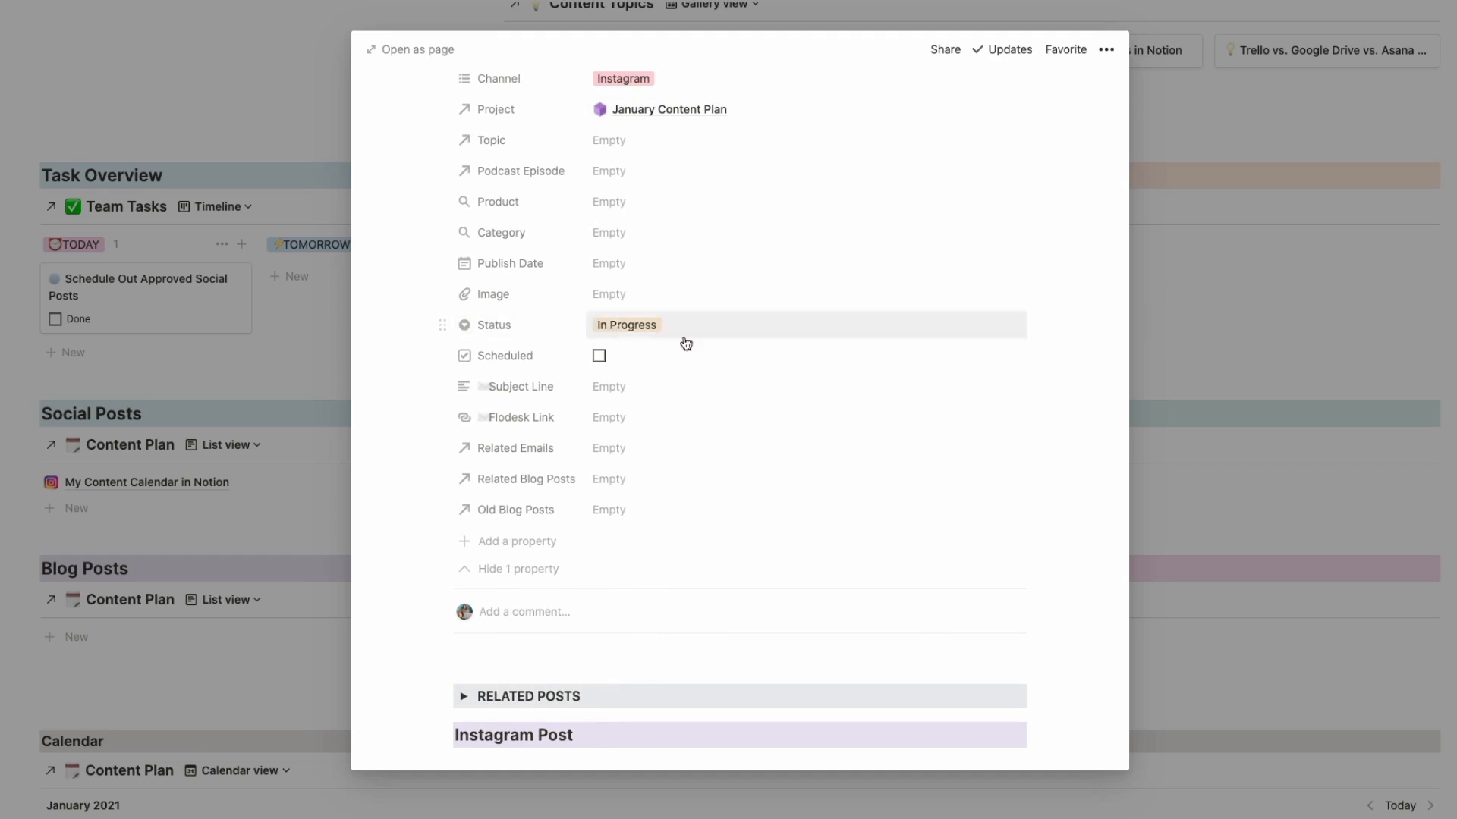
scroll(736, 332, down, 5)
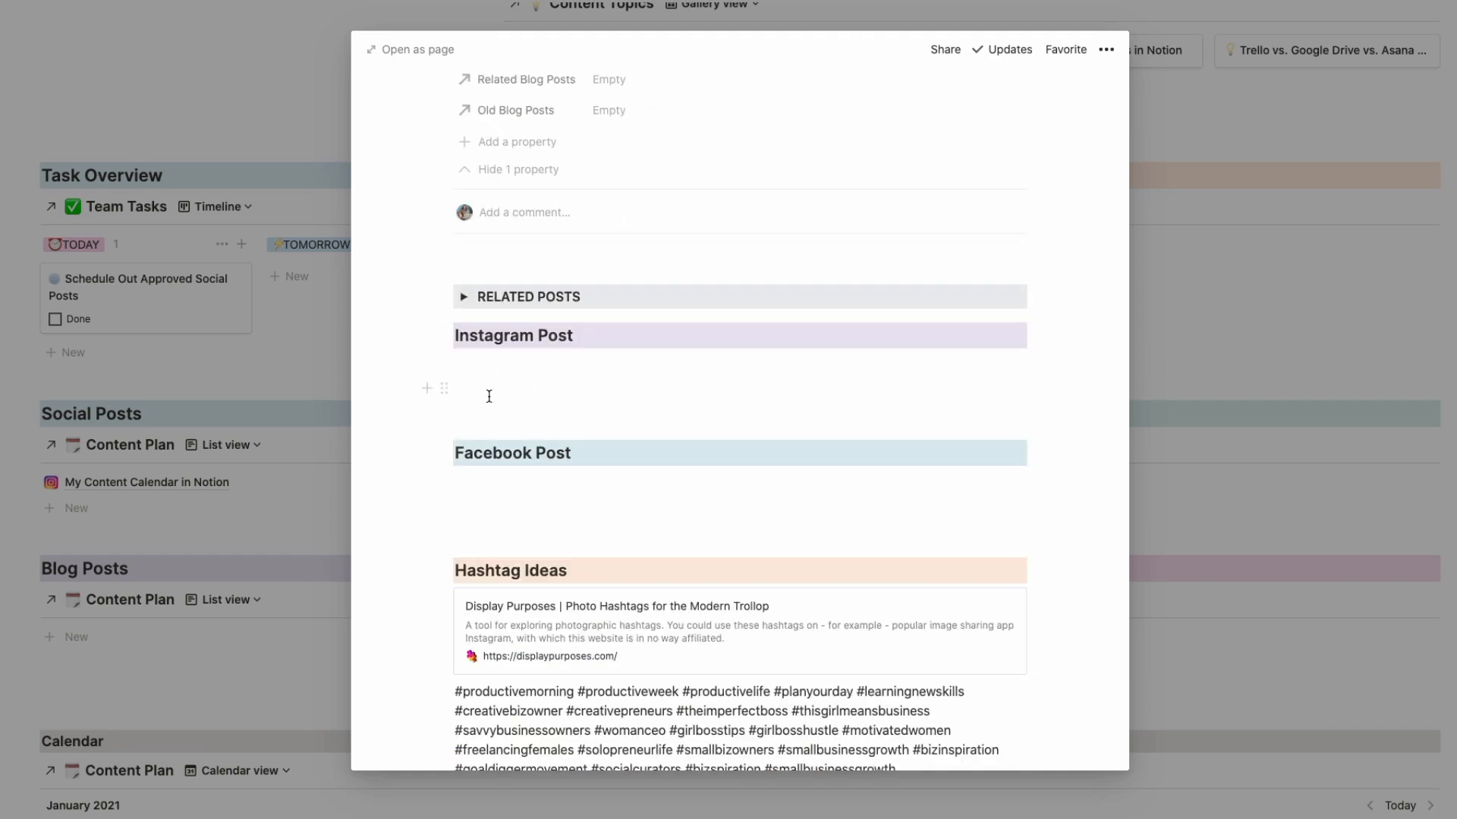
click(510, 506)
click(516, 390)
click(508, 516)
Step: Review the social post's Status options without changing them, and look through its Hashtag Ideas section
scroll(472, 491, up, 6)
click(616, 380)
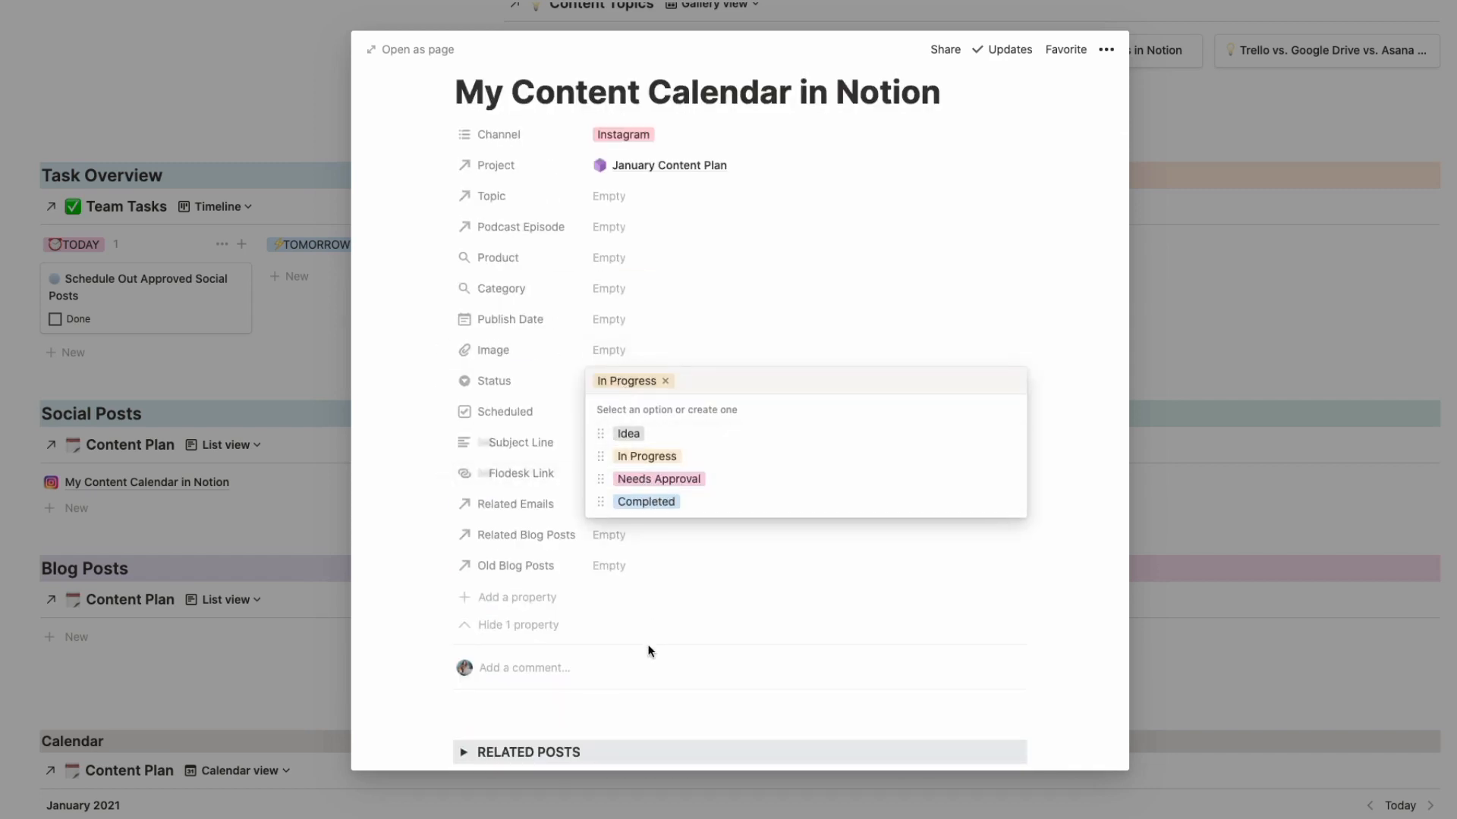
click(659, 698)
scroll(637, 621, down, 5)
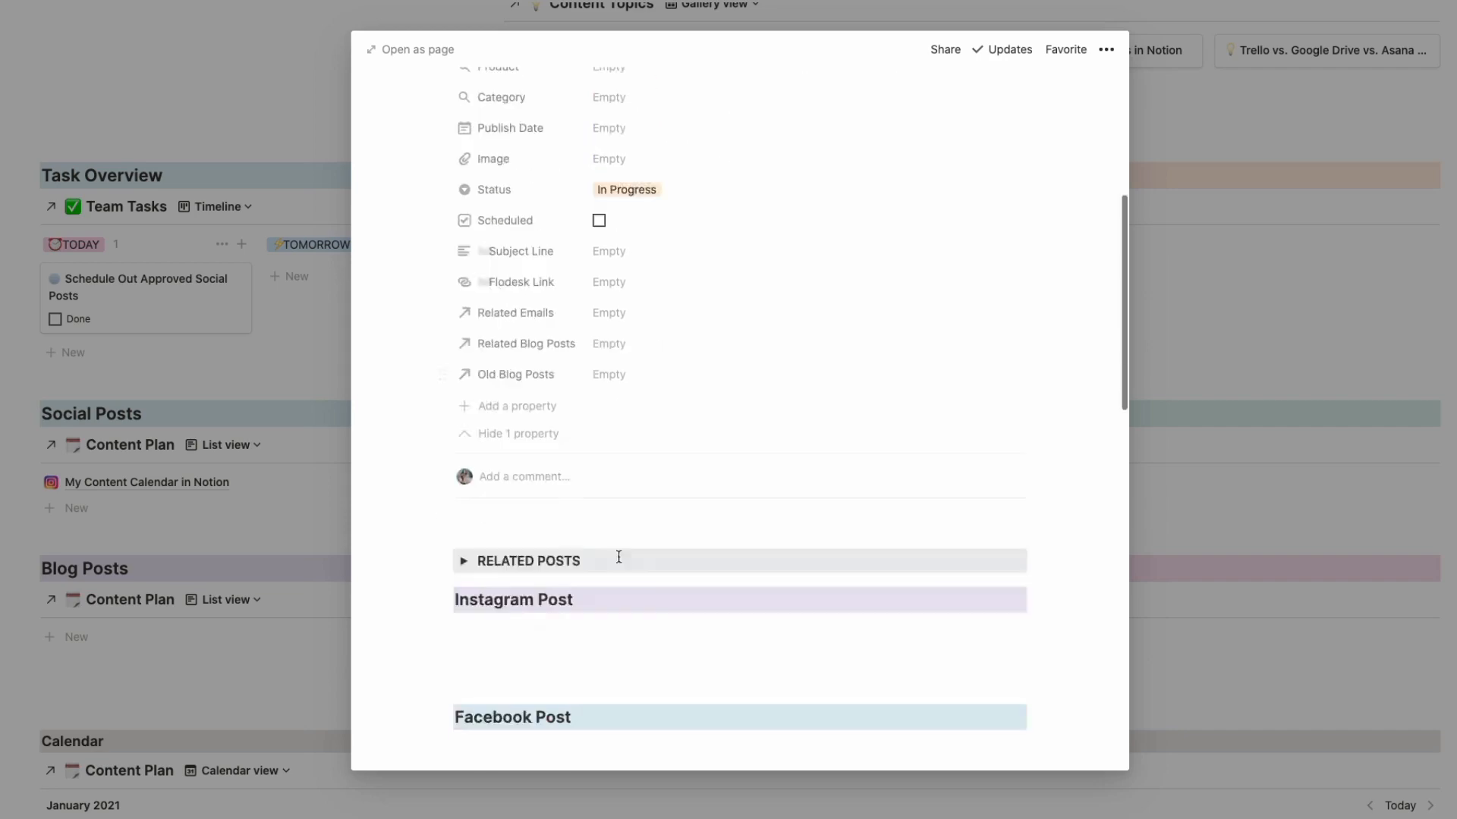
scroll(721, 515, down, 8)
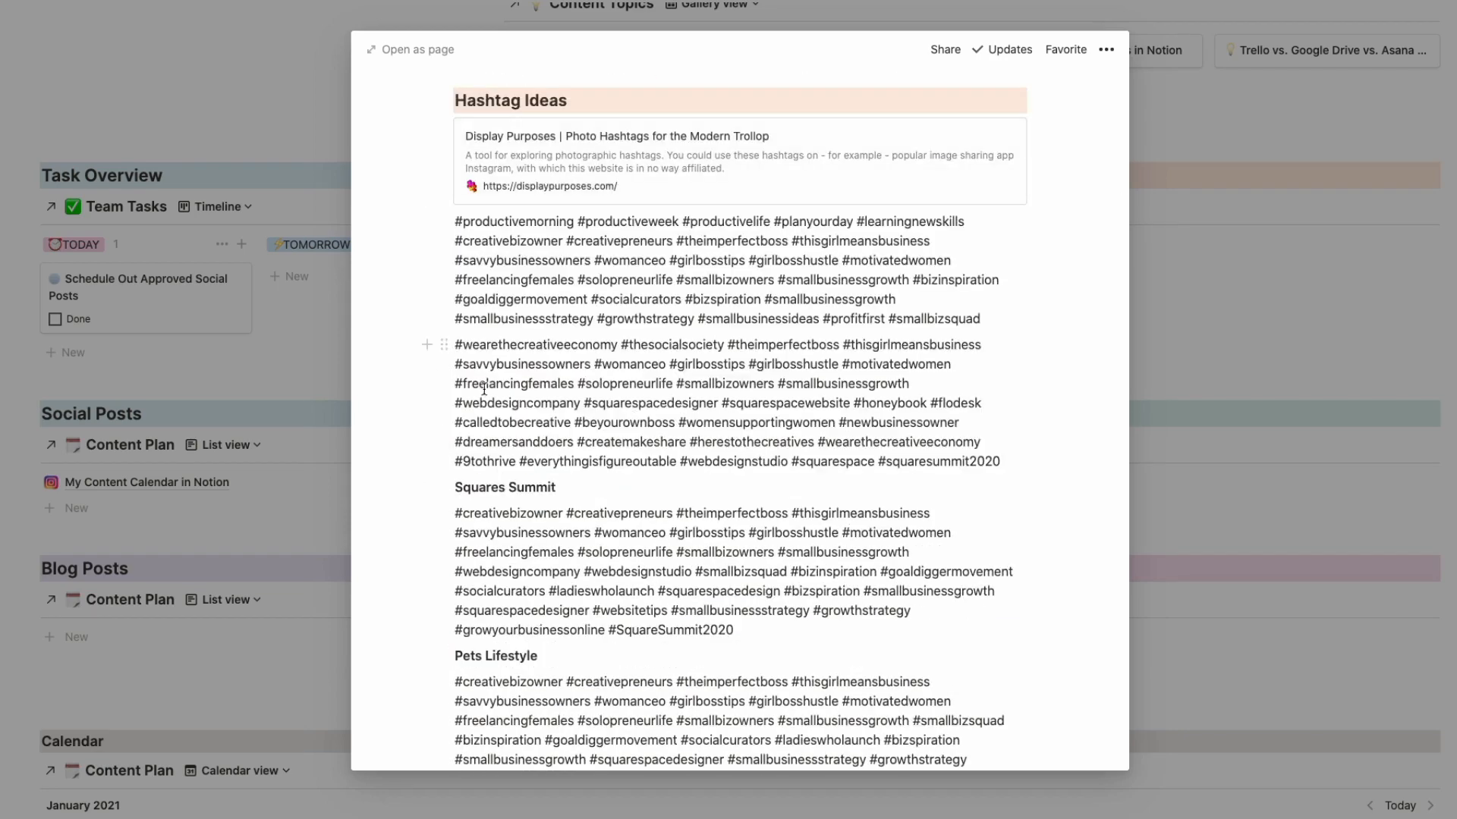
scroll(680, 510, down, 4)
scroll(682, 510, up, 10)
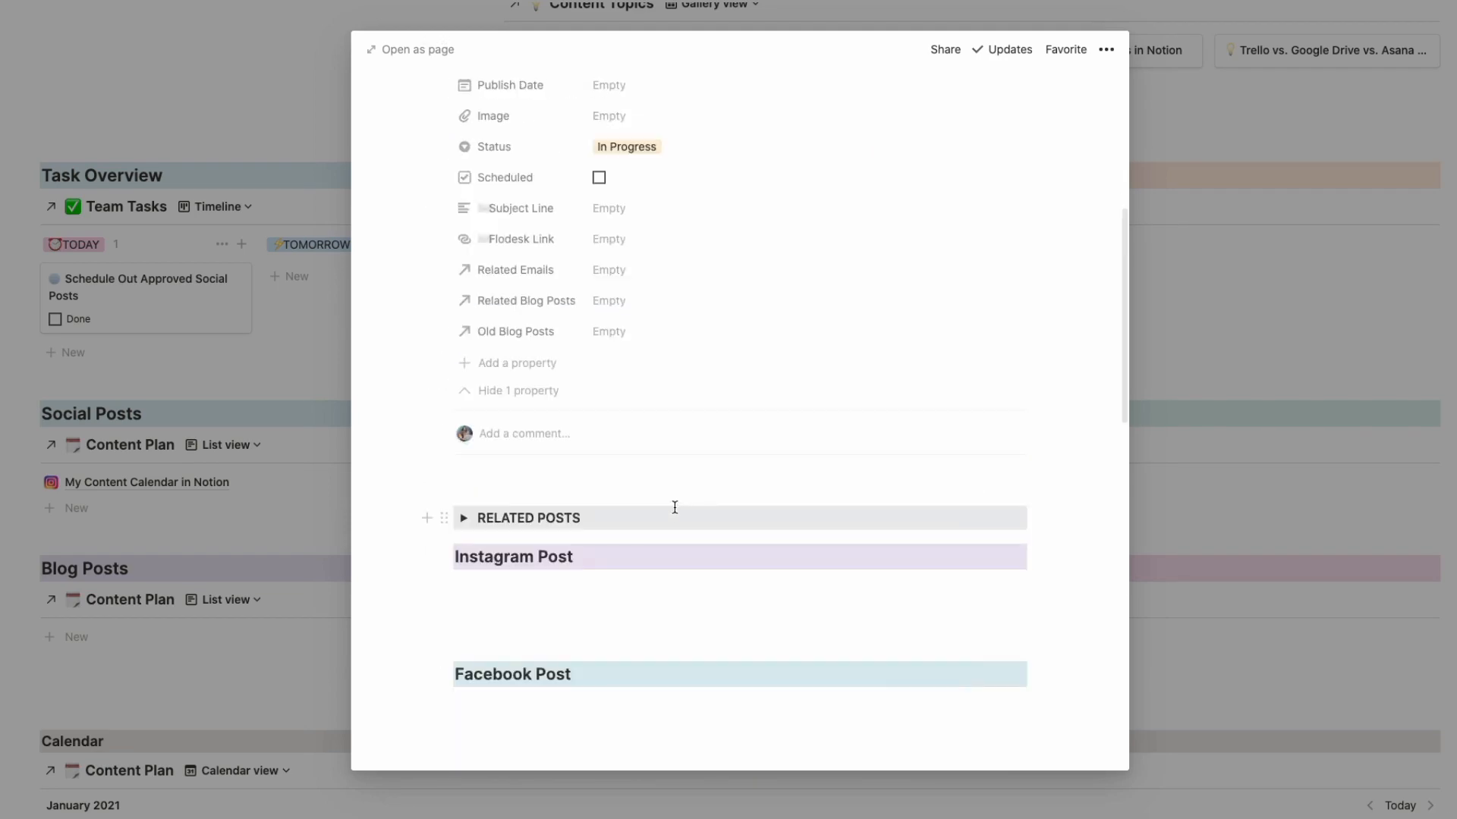
scroll(674, 516, down, 6)
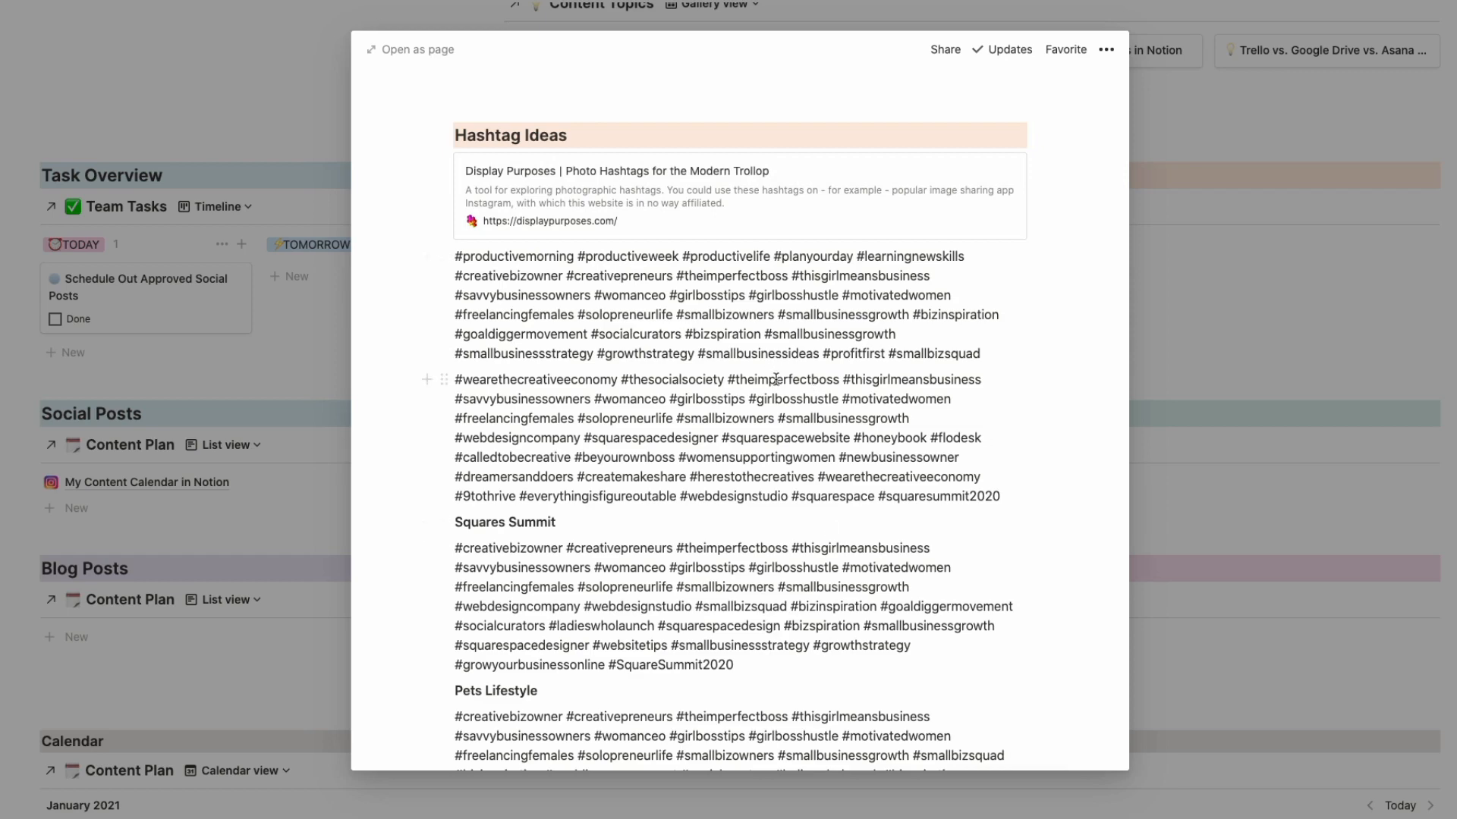
scroll(776, 379, up, 6)
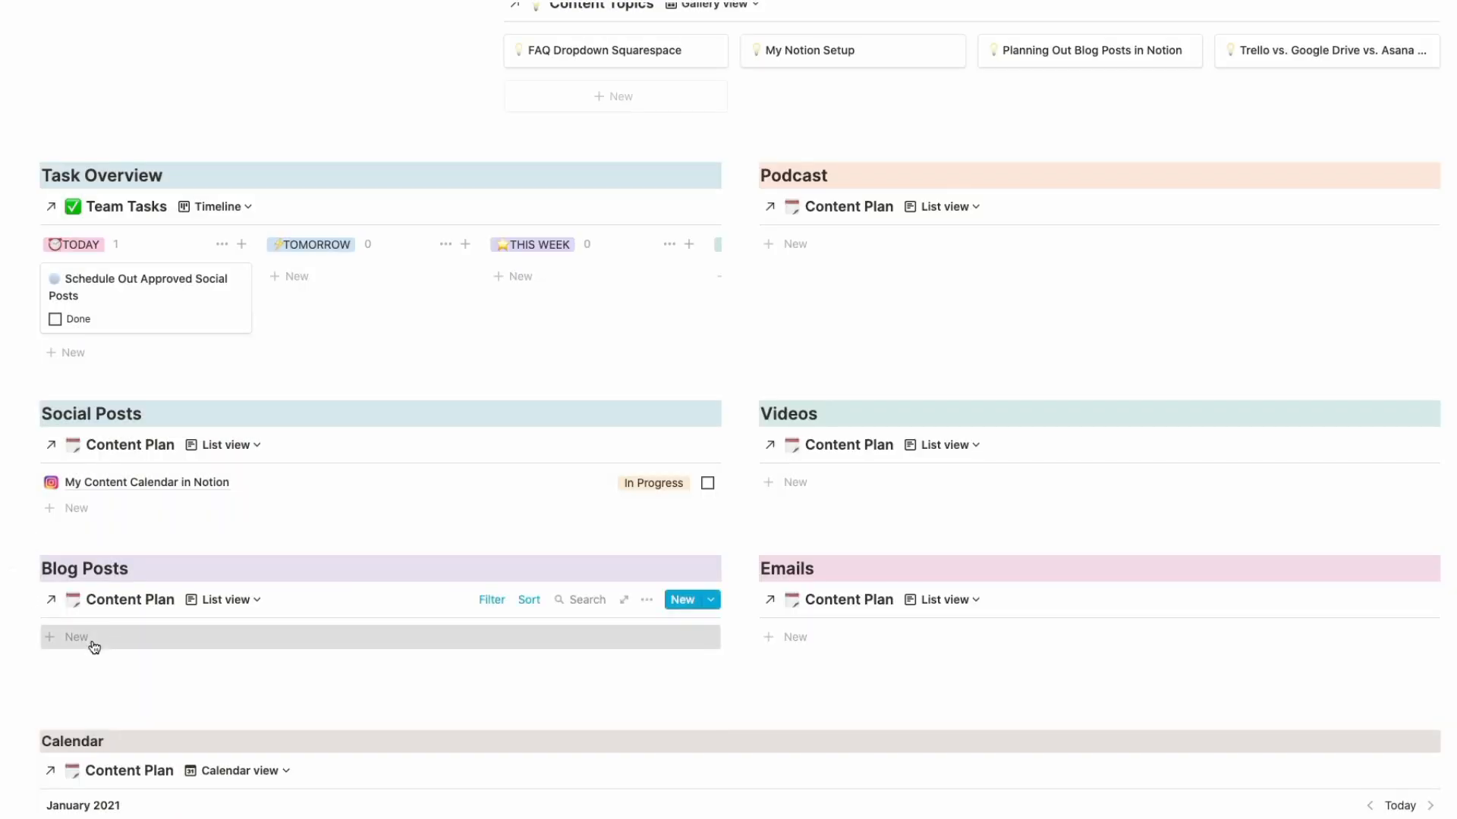
Step: Add a new entry titled "My Content Calendar Setup Notion" to the Blog Posts list
click(94, 646)
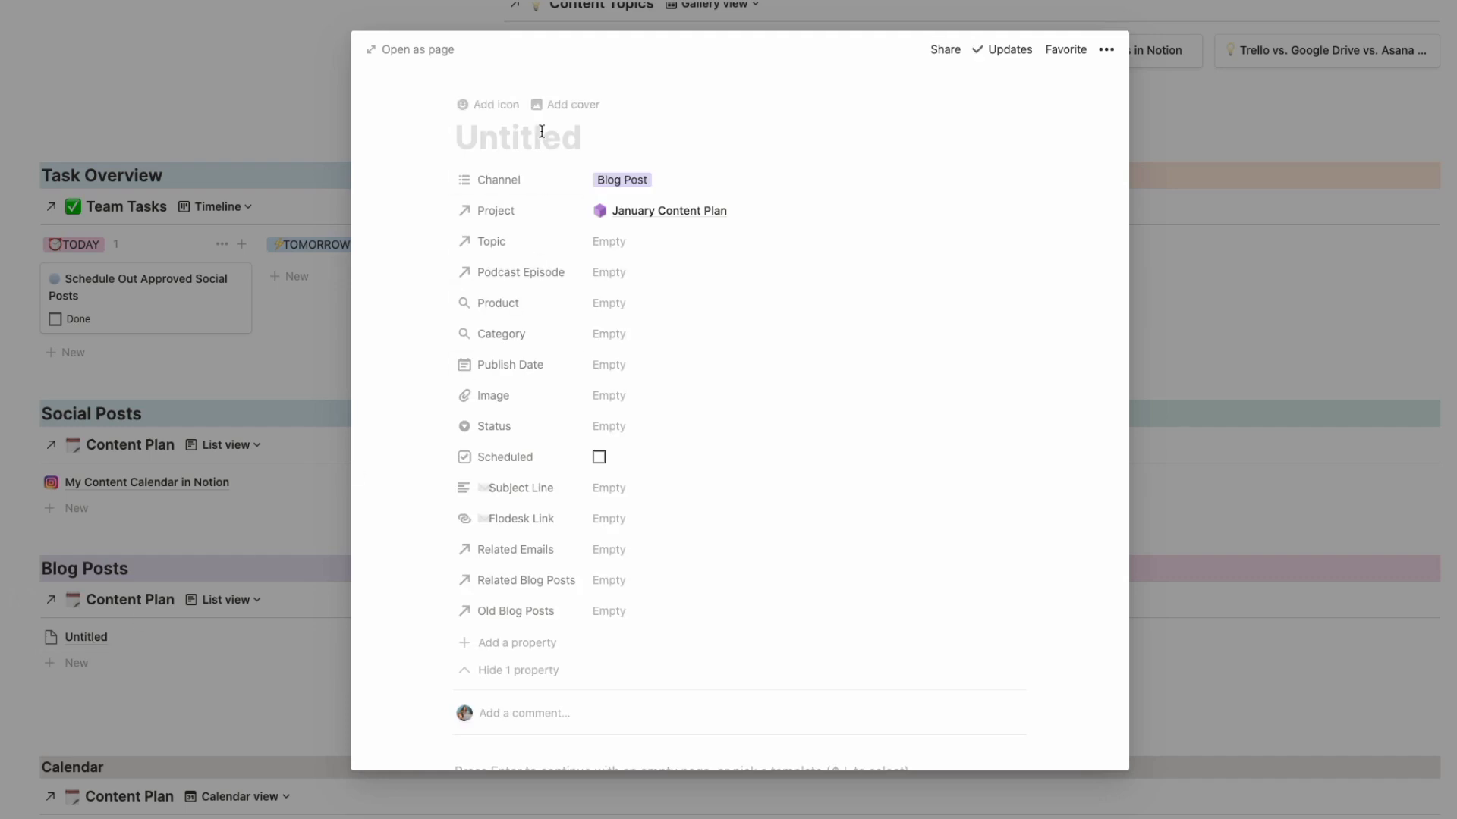
text(My Co)
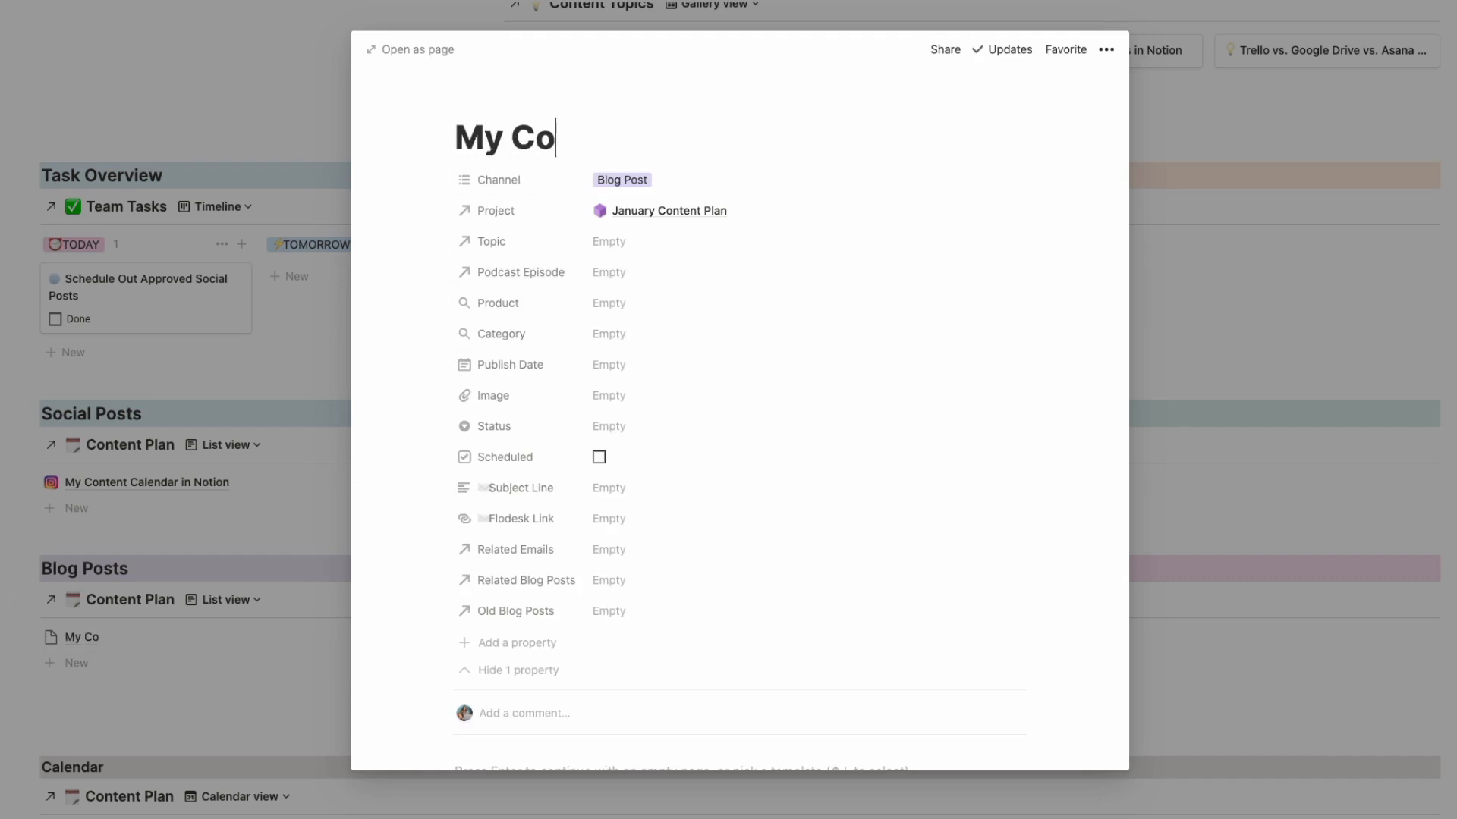
text(ntent Calendar Setup Notion)
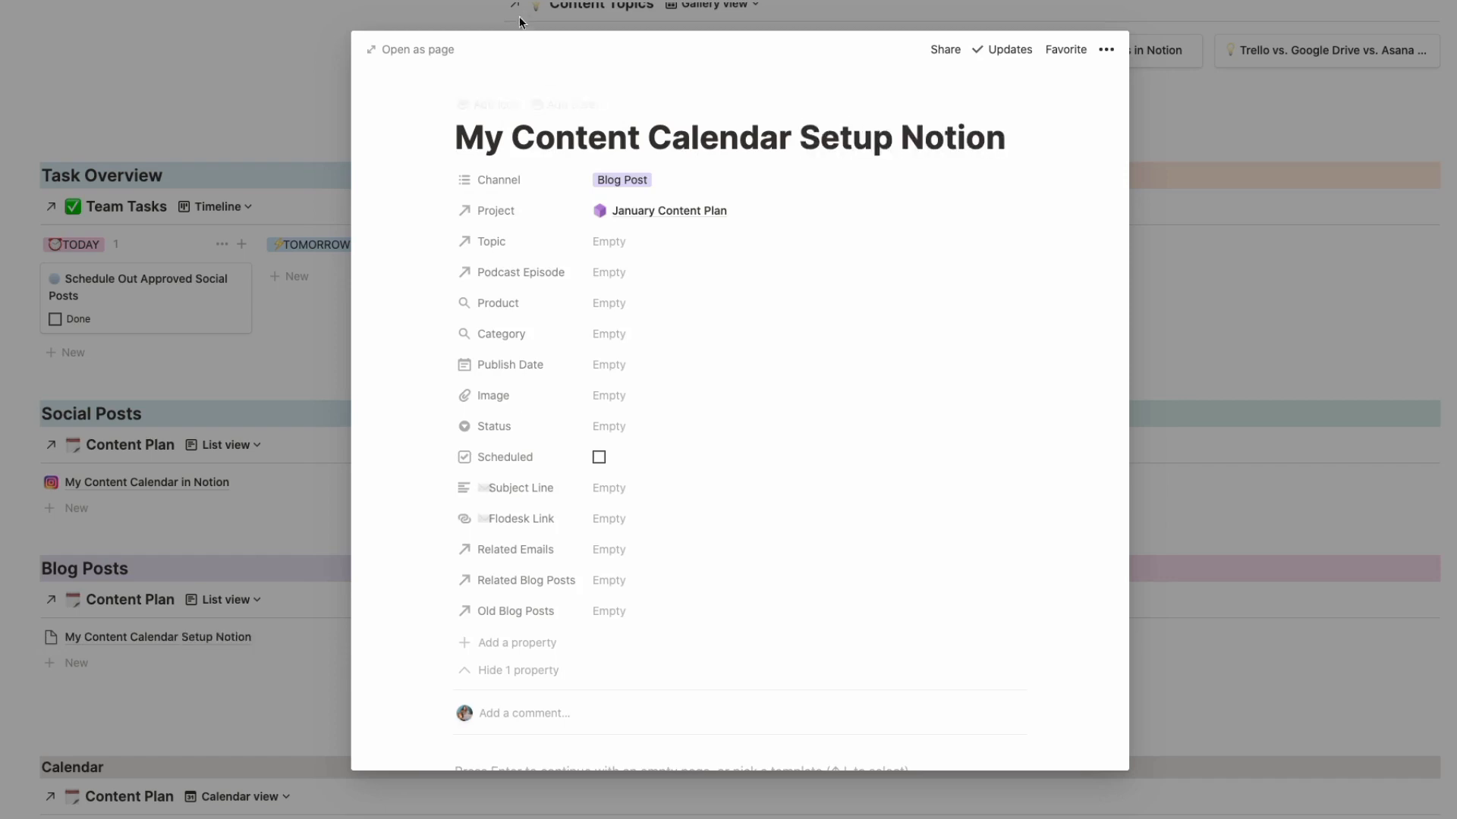
Step: Link the blog post to the "My Notion Setup" topic and set its status to In Progress
click(600, 240)
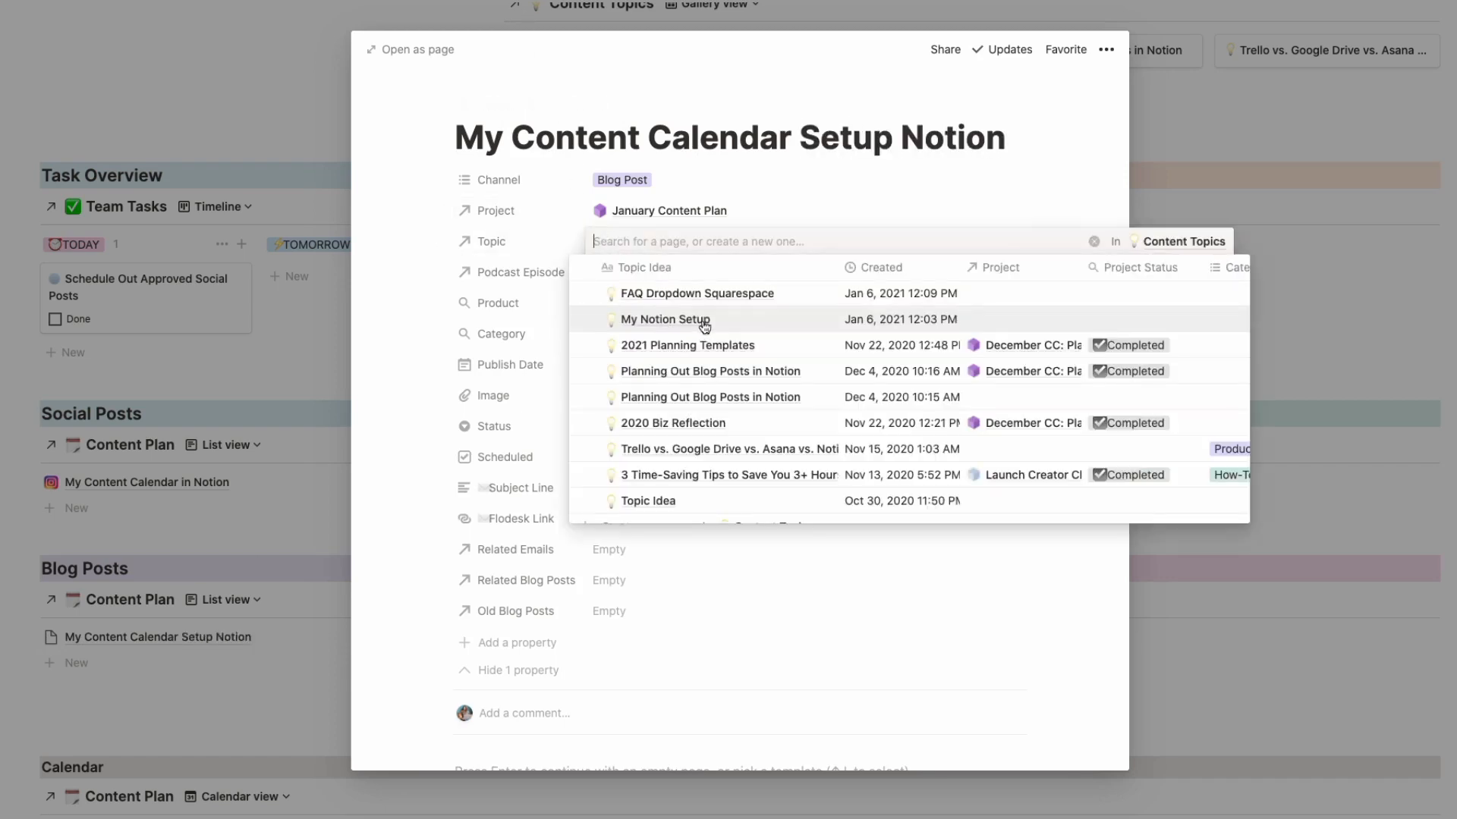
click(704, 327)
click(813, 196)
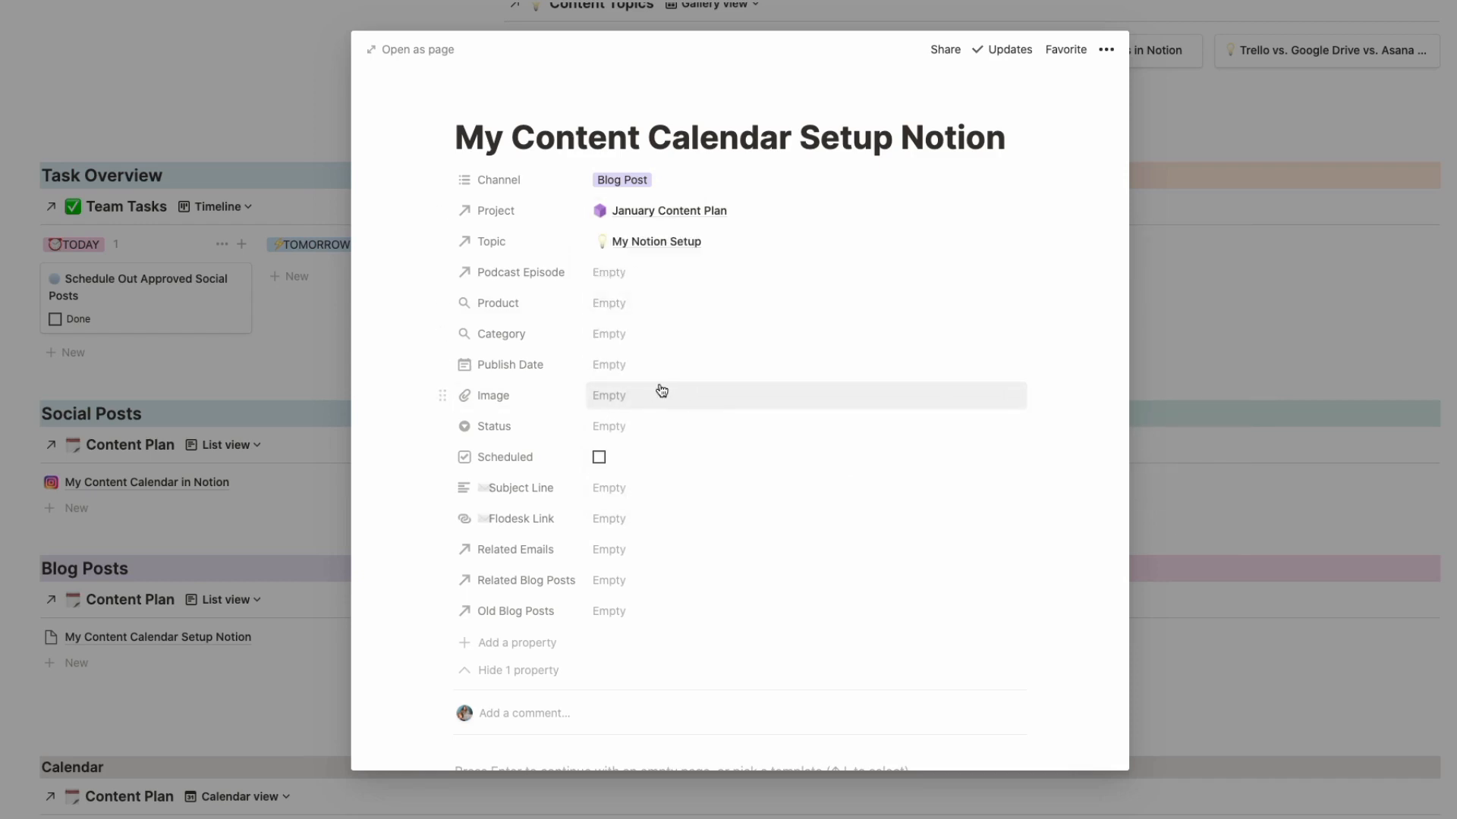
click(624, 426)
click(635, 502)
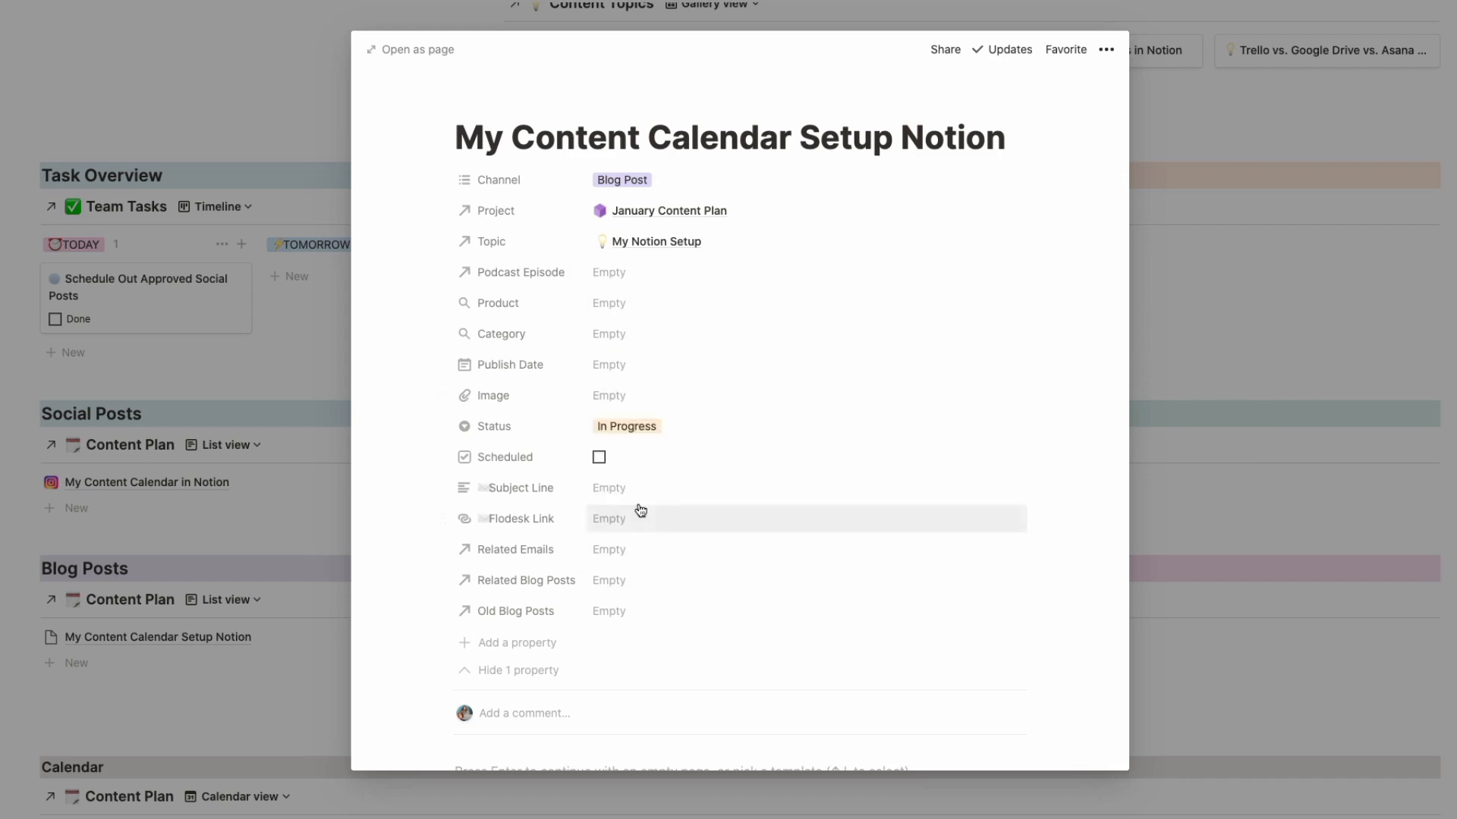
Step: Apply the Blog Post template to the "My Content Calendar Setup Notion" entry
scroll(641, 511, down, 3)
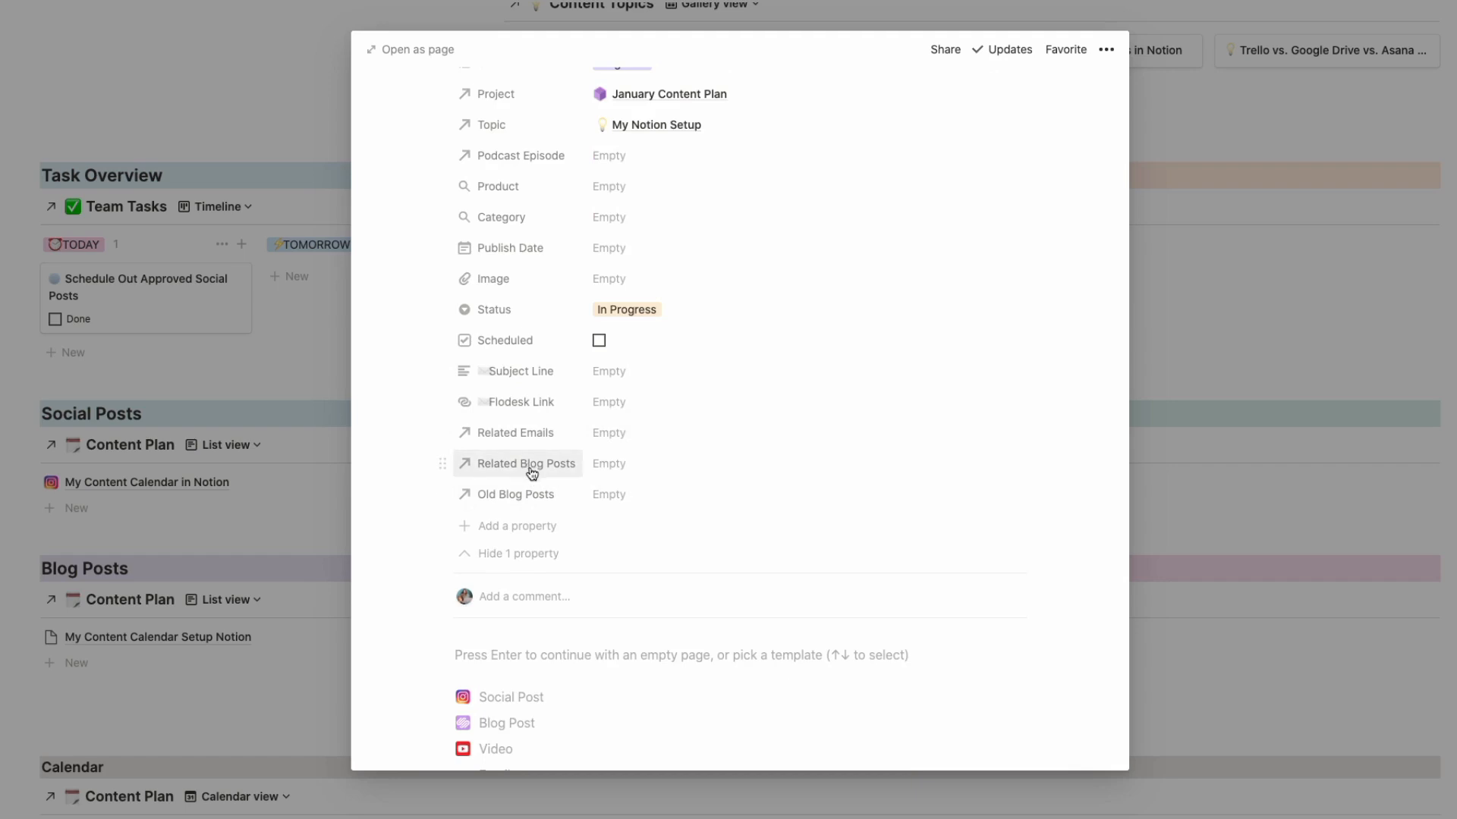
scroll(532, 474, down, 4)
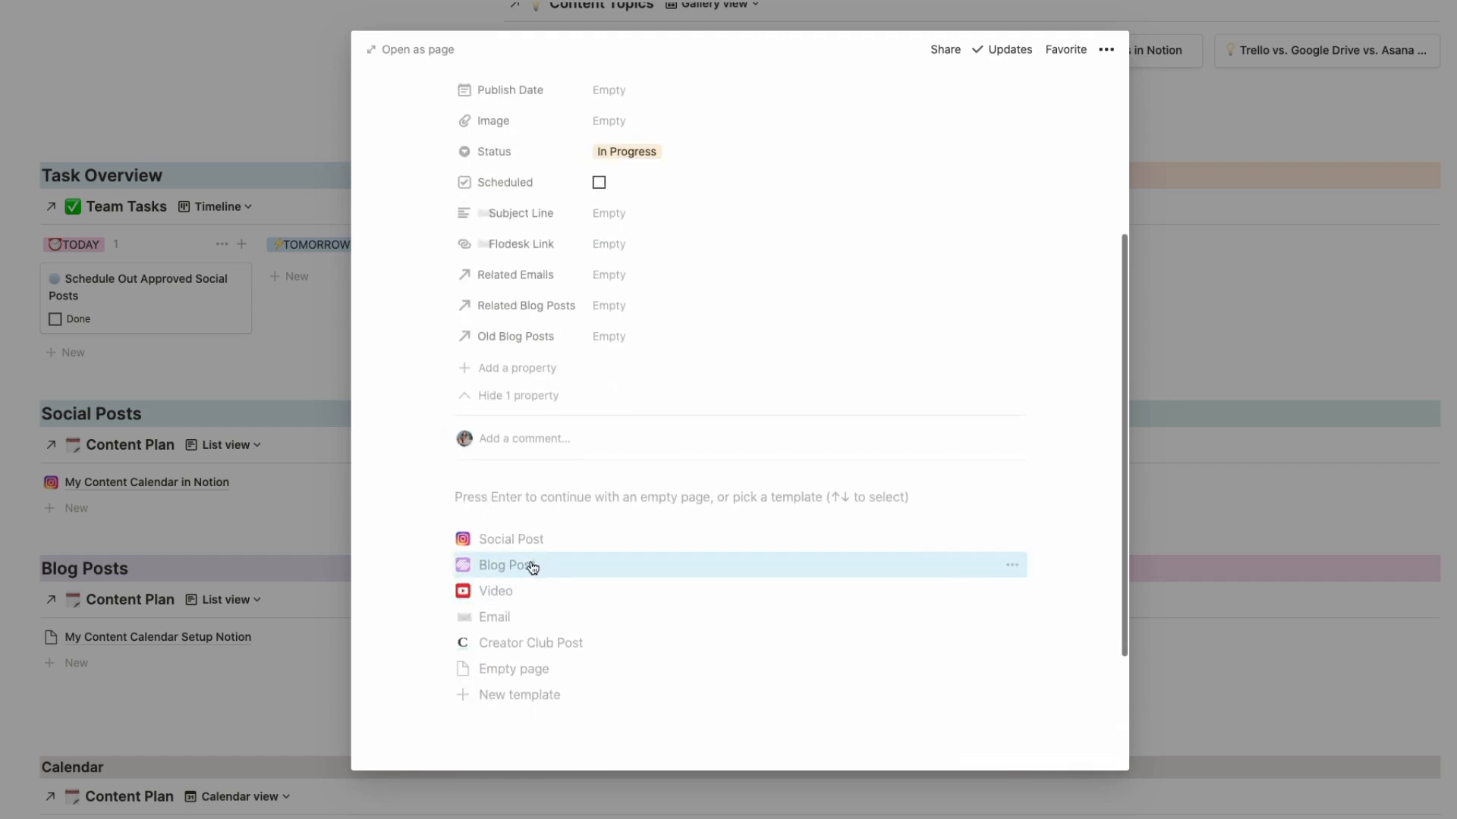
scroll(533, 568, down, 1)
click(505, 525)
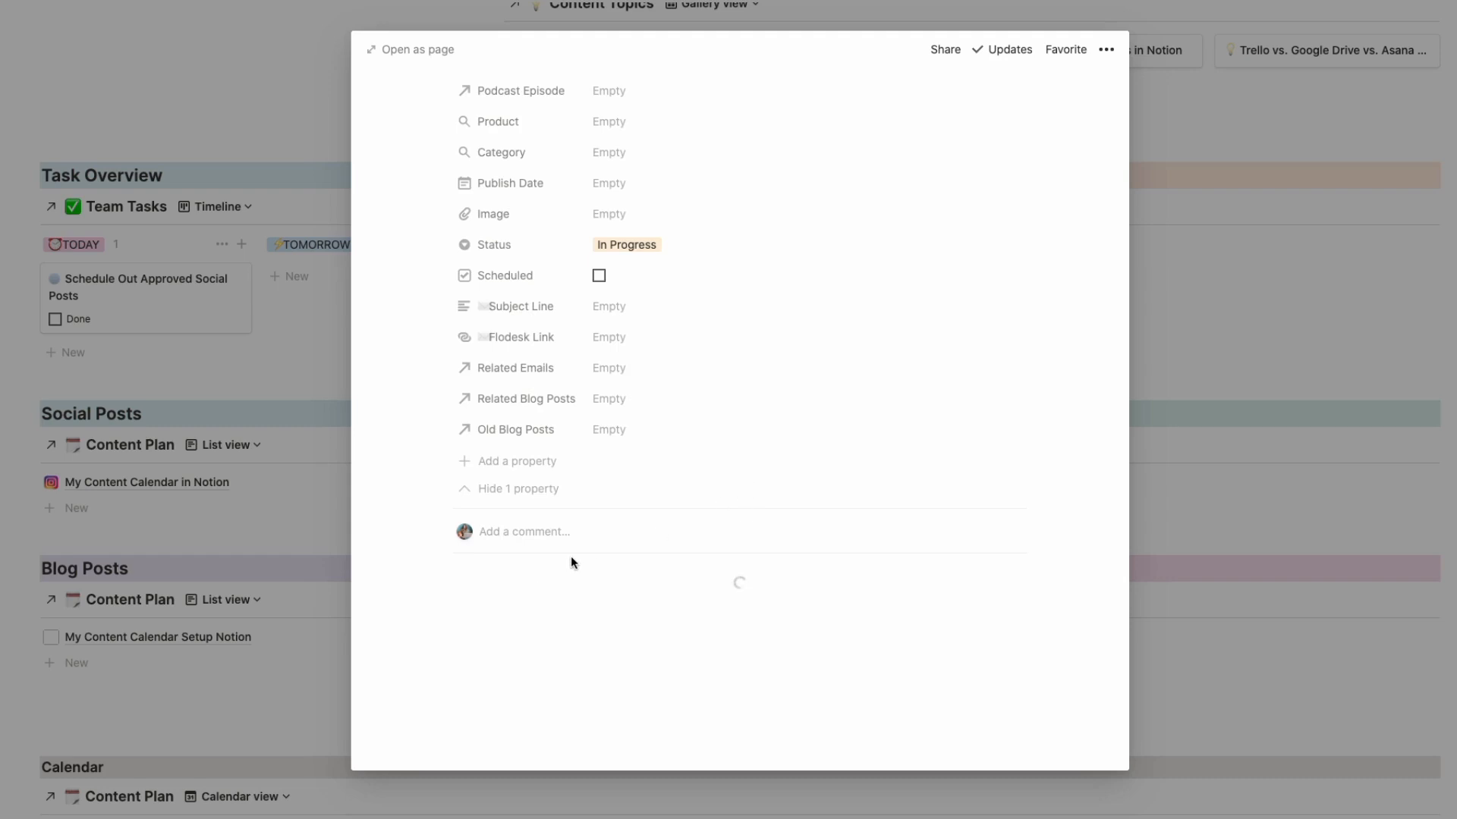
Step: Write "I can just start typing" under the blog post's POST BODY heading, and select part of that sentence
scroll(551, 620, down, 1)
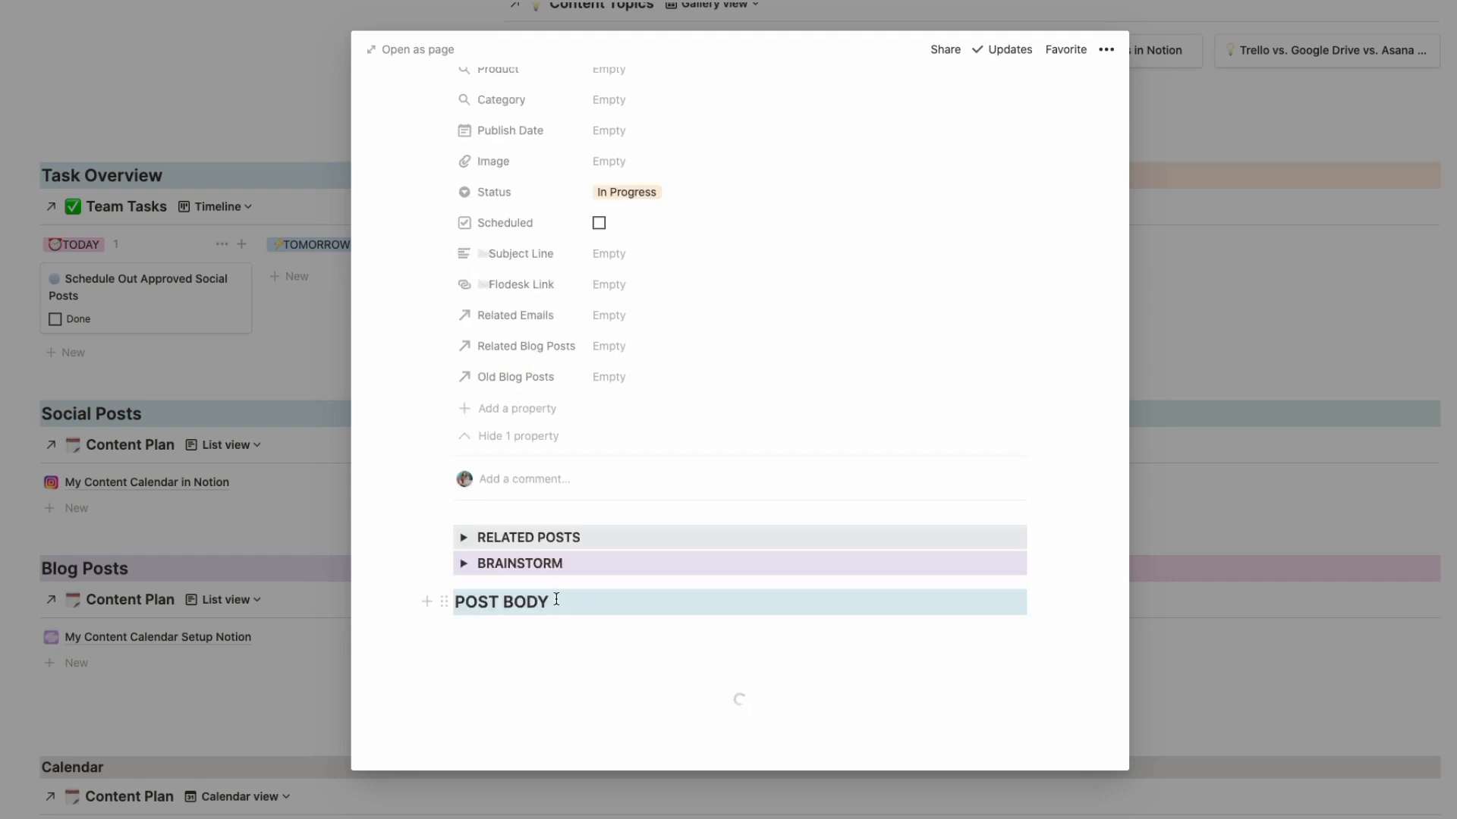
text(I can just start typing)
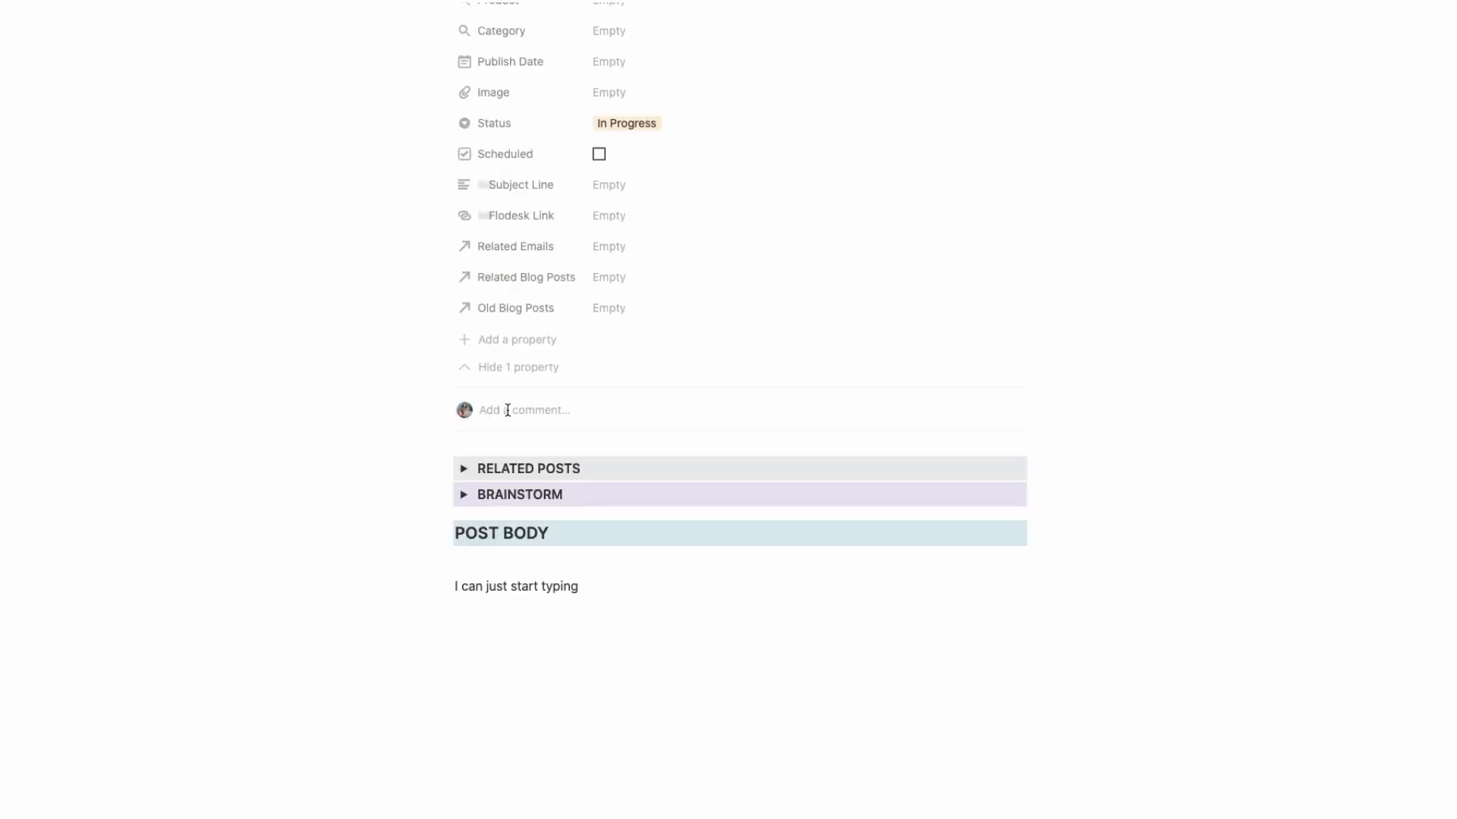
click(508, 409)
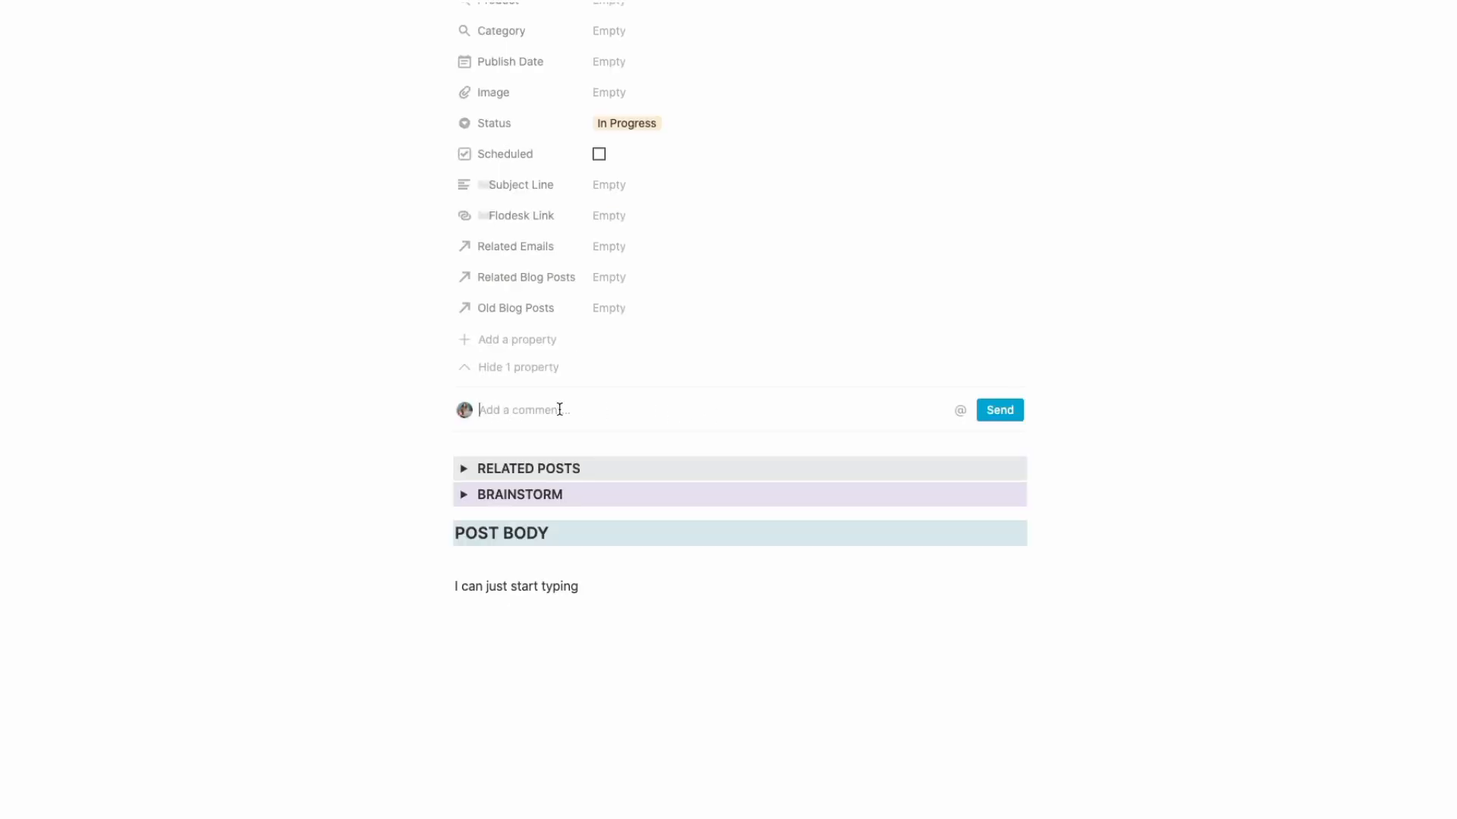
click(574, 593)
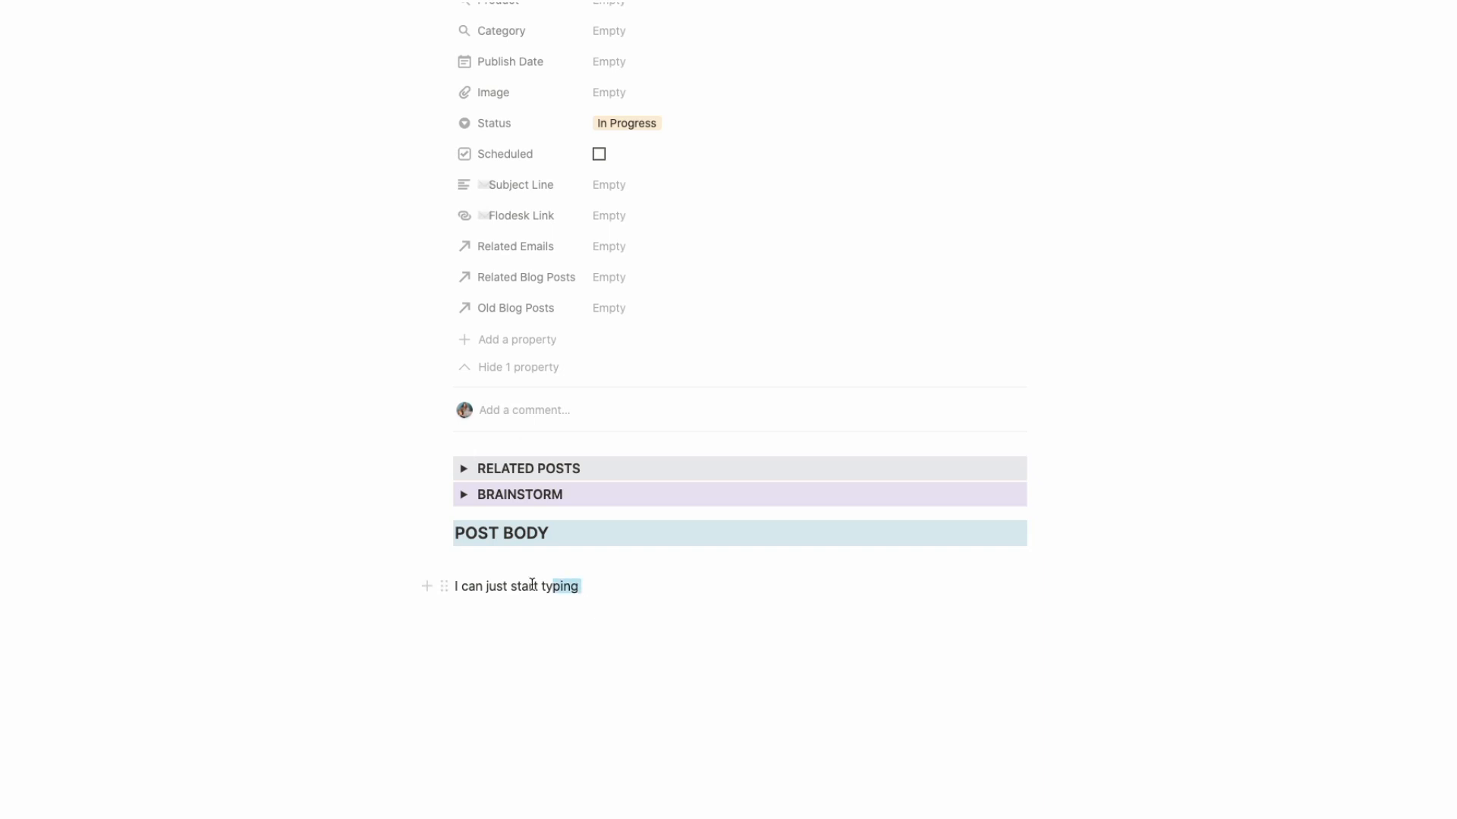
drag(532, 584, 497, 588)
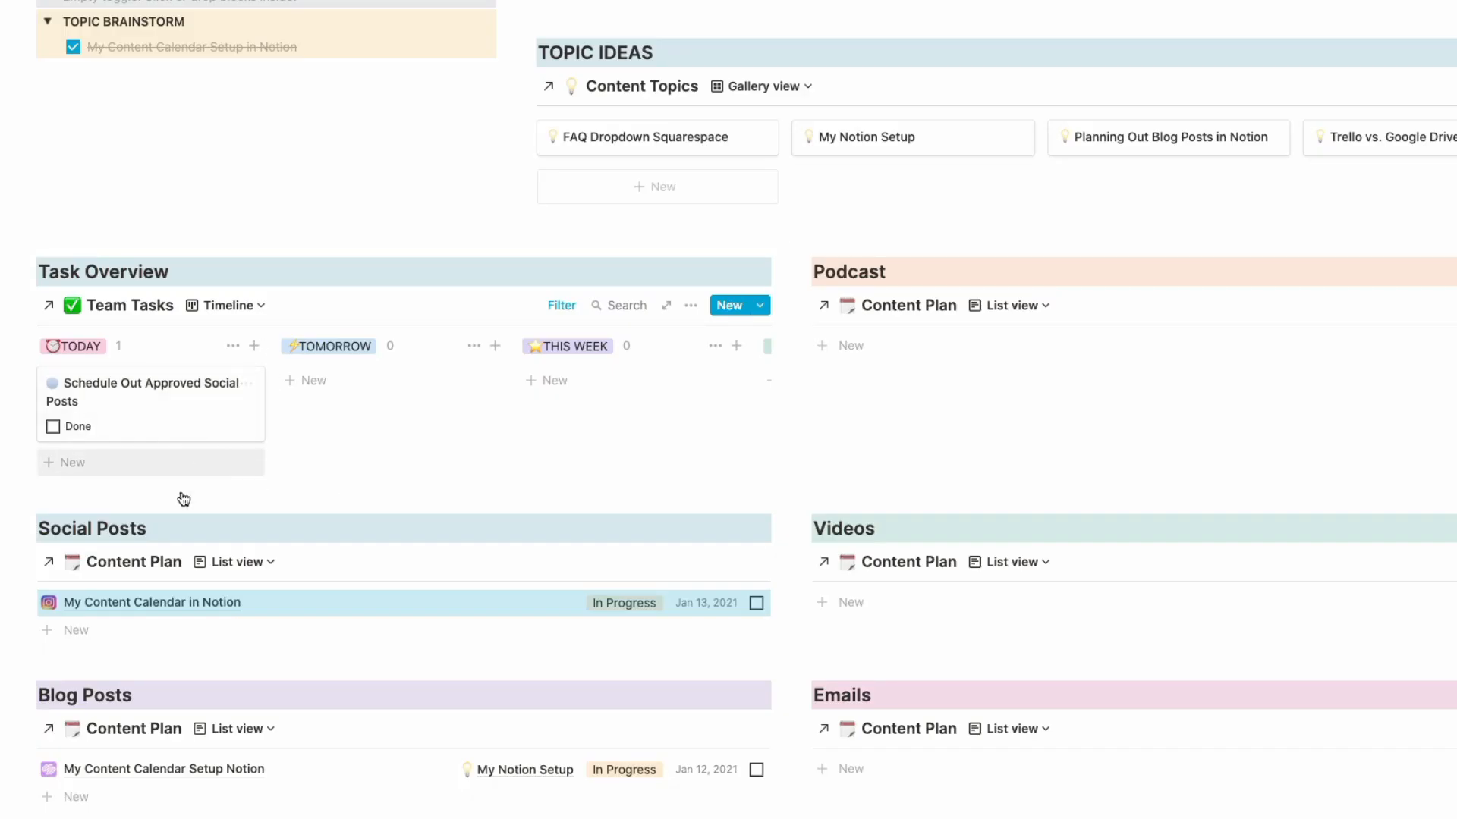
Step: Review the project's Social Posts and Blog Posts lists and the content calendar below them
scroll(169, 625, down, 3)
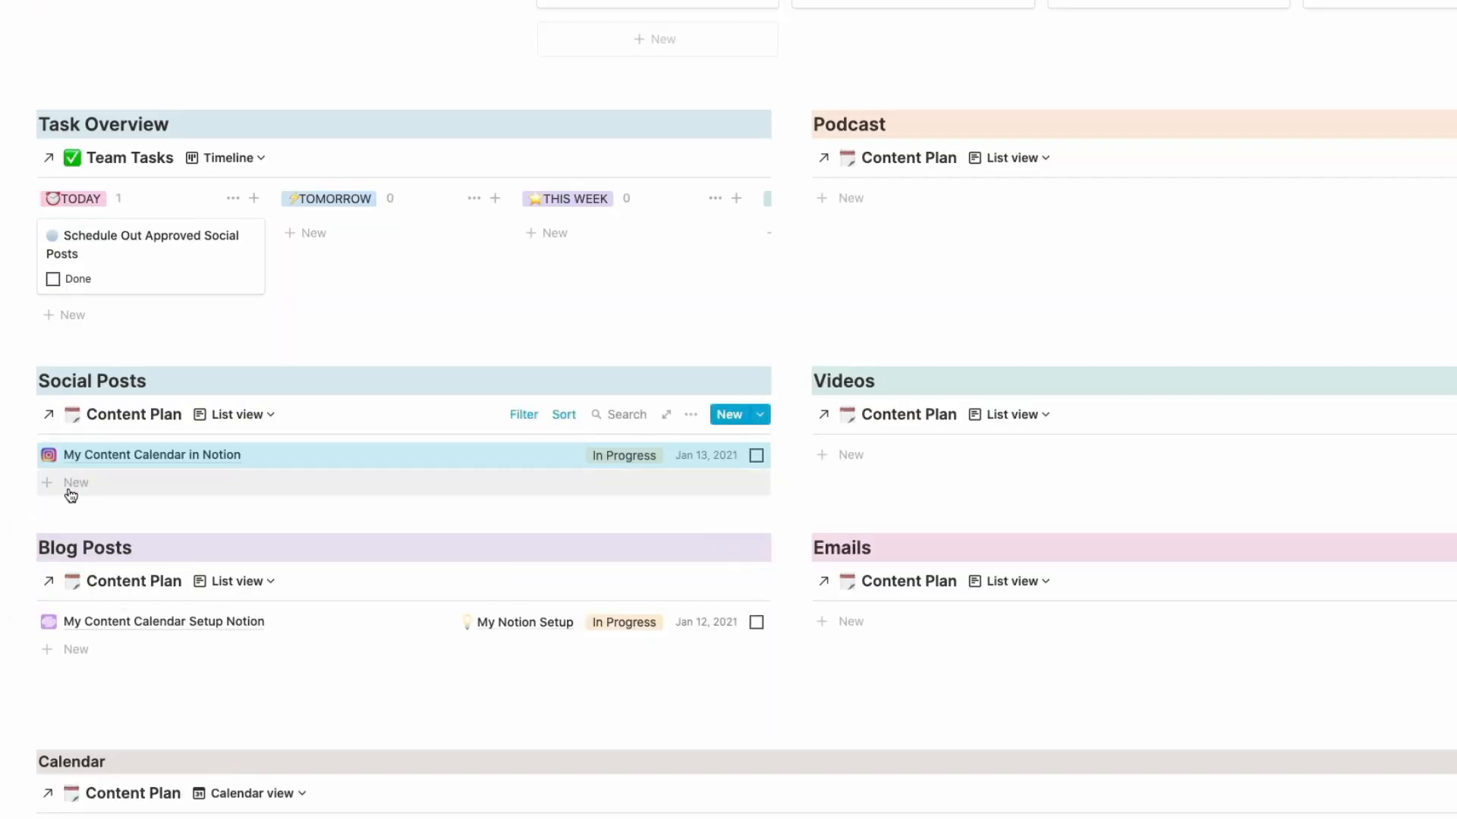
scroll(728, 425, down, 15)
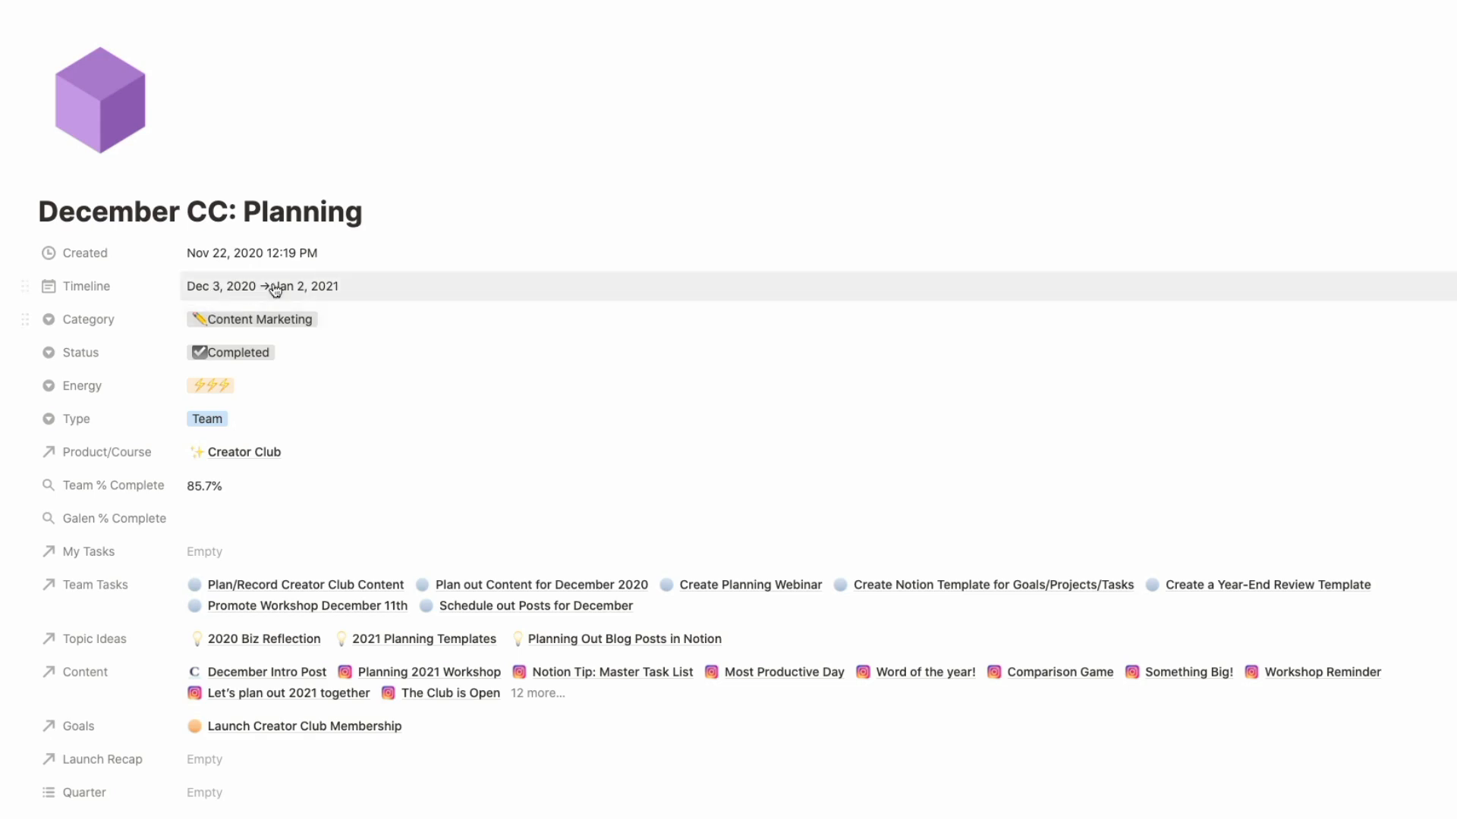
Step: Review the December CC: Planning project's properties, project summary, tasks, topic ideas and content lists
scroll(443, 306, down, 5)
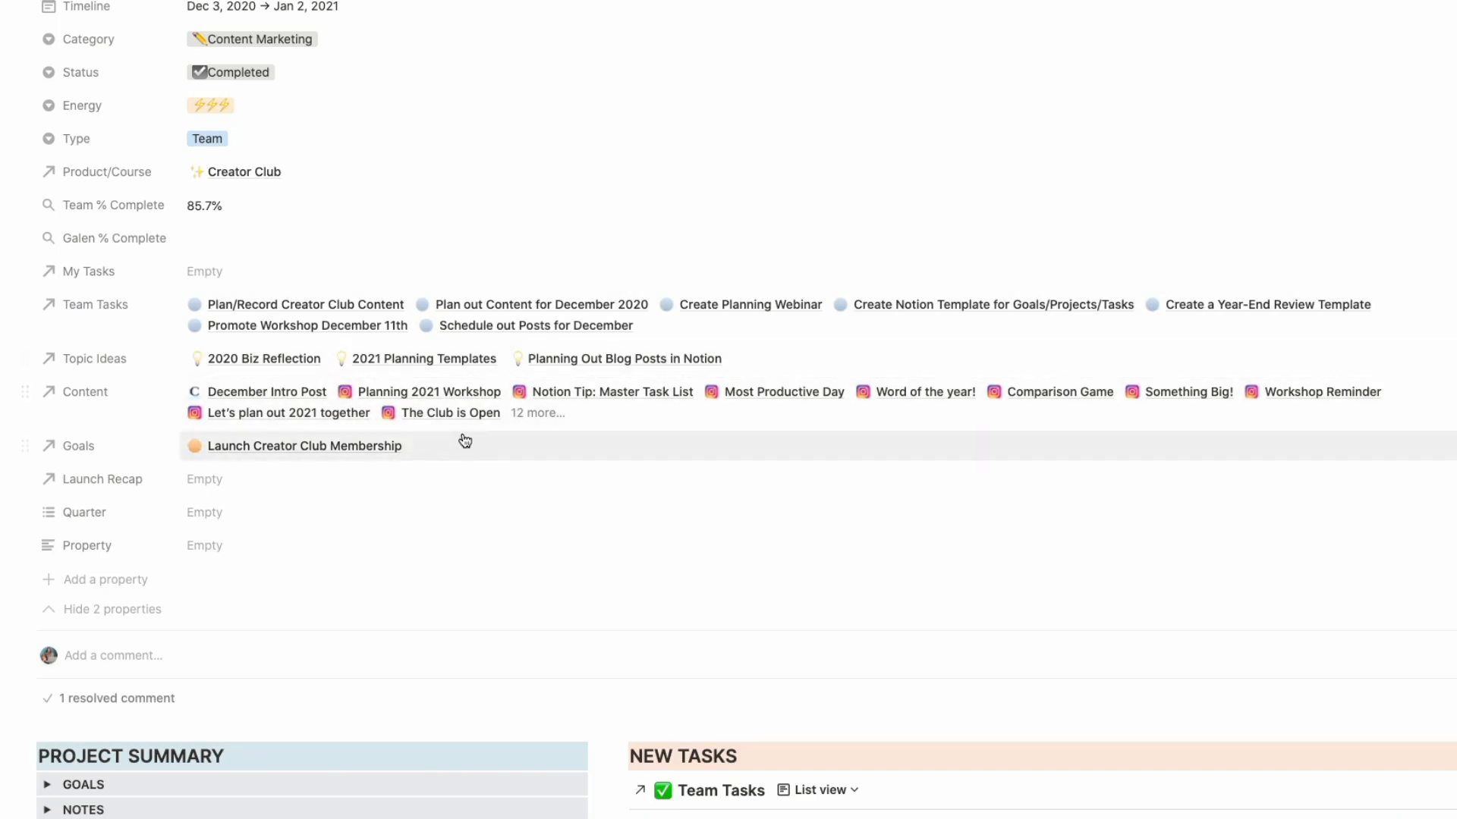
scroll(475, 435, down, 5)
scroll(473, 430, down, 4)
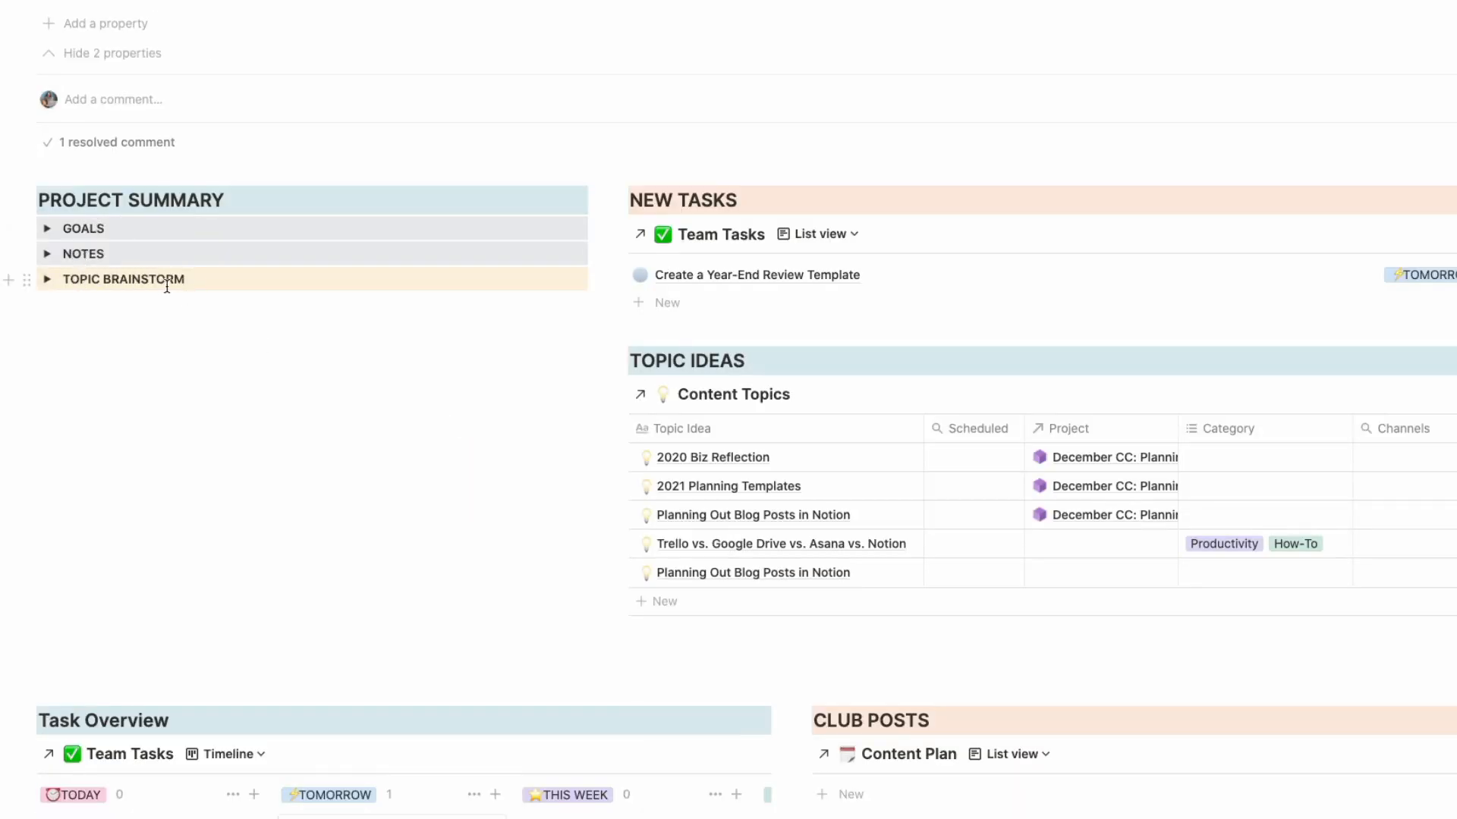
scroll(721, 402, down, 2)
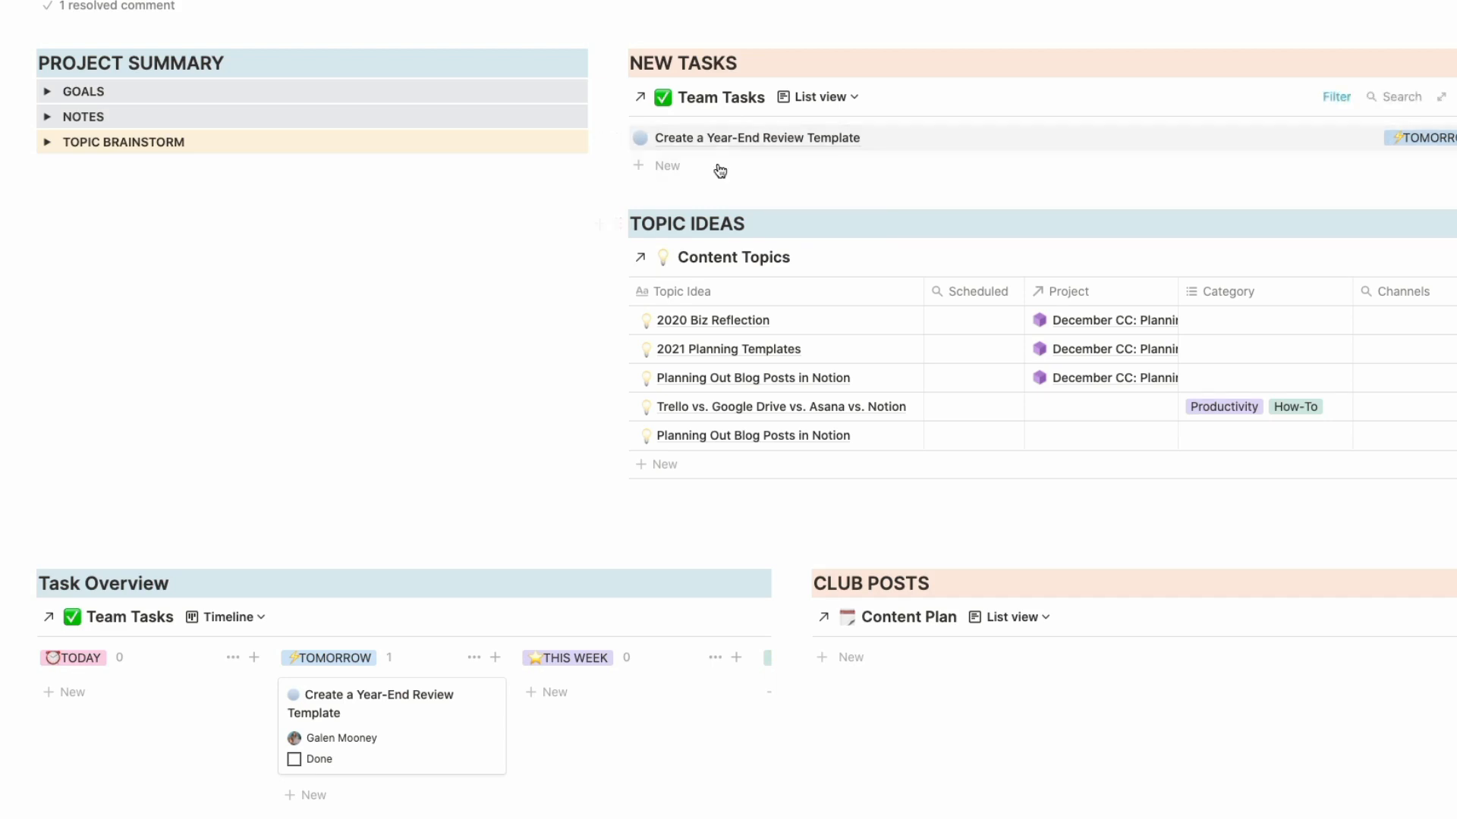
scroll(712, 319, down, 7)
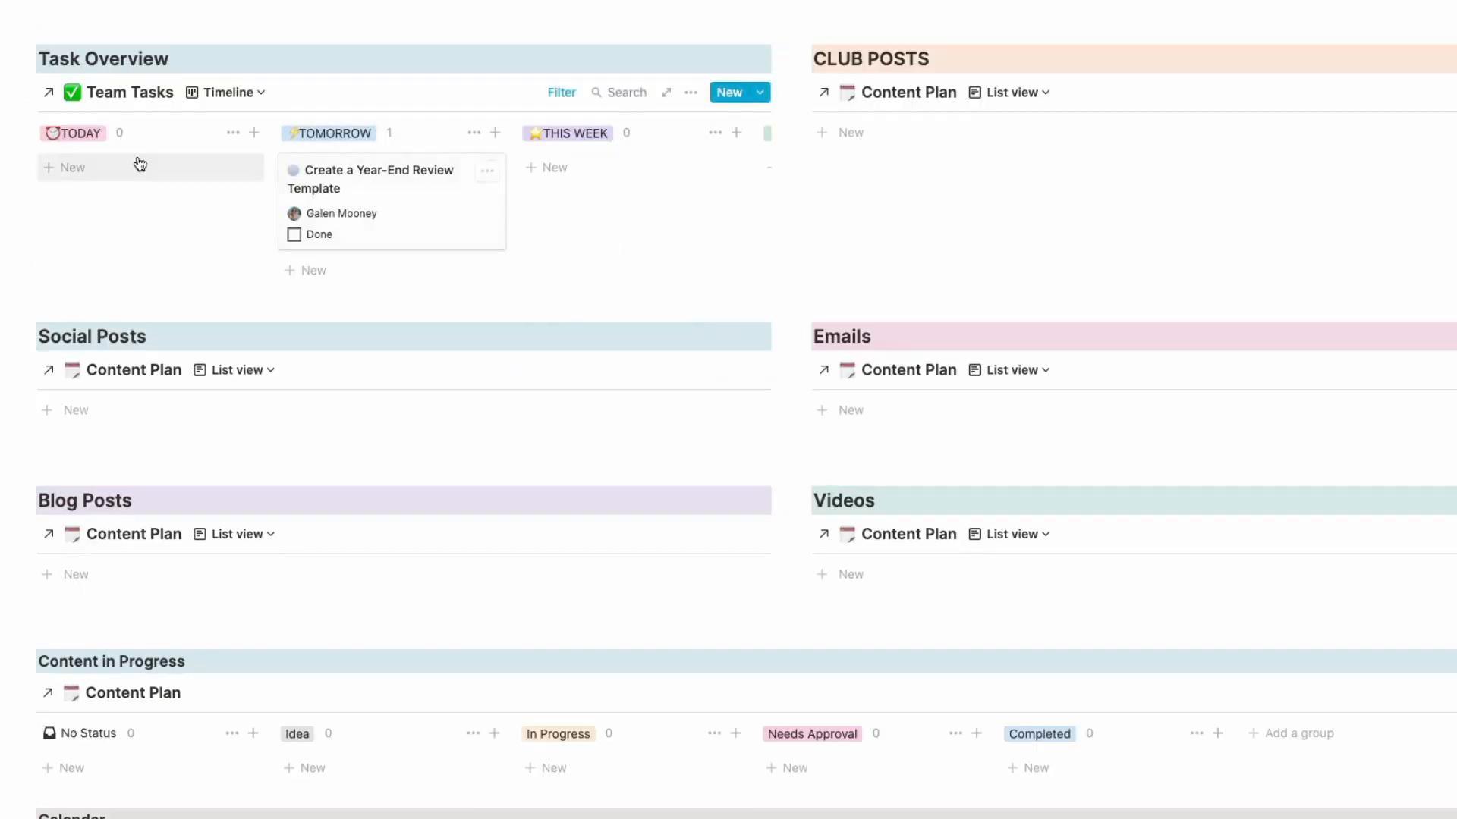
scroll(516, 249, down, 1)
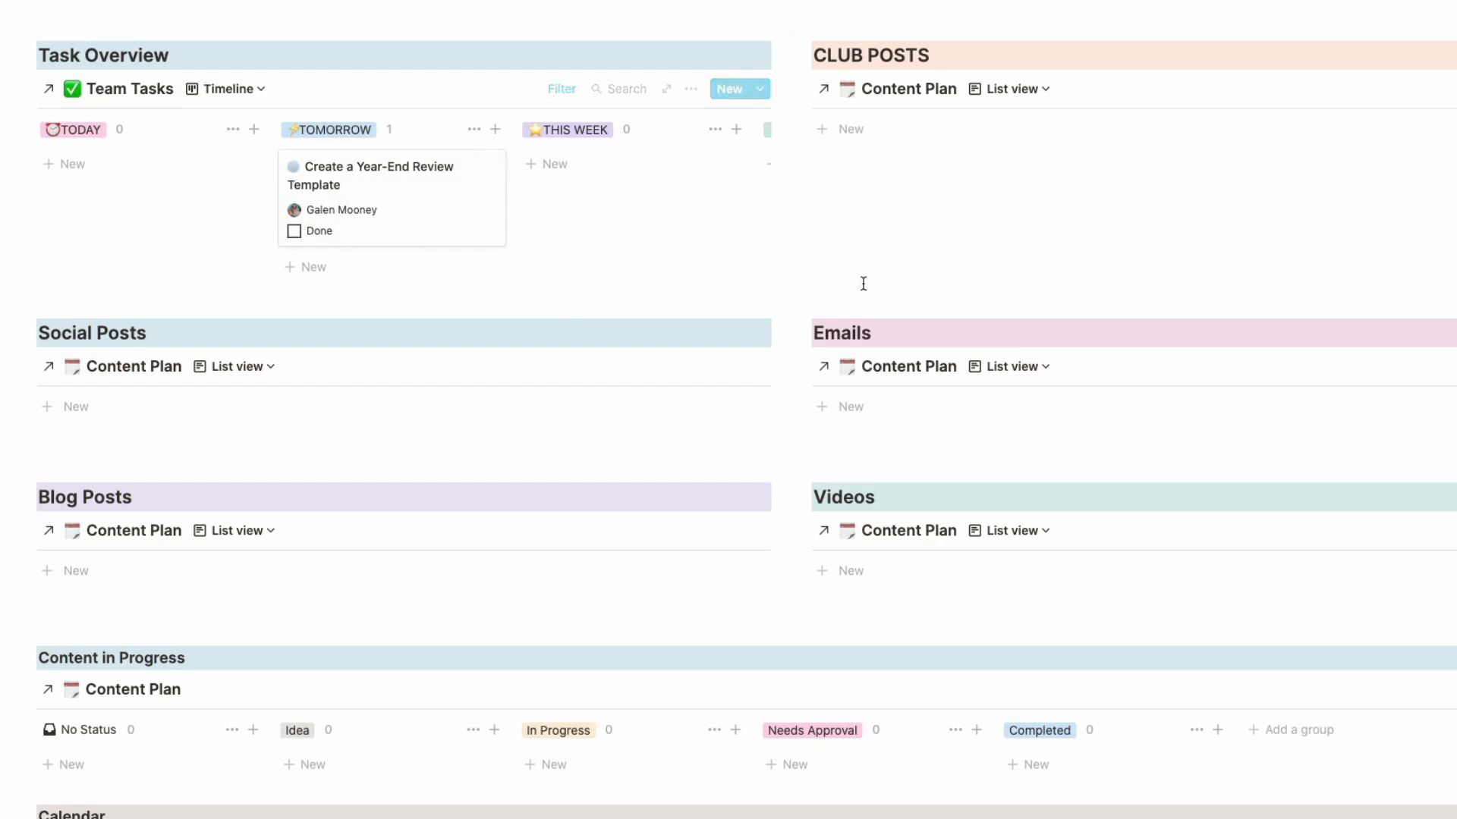
scroll(1031, 273, down, 2)
scroll(898, 423, down, 1)
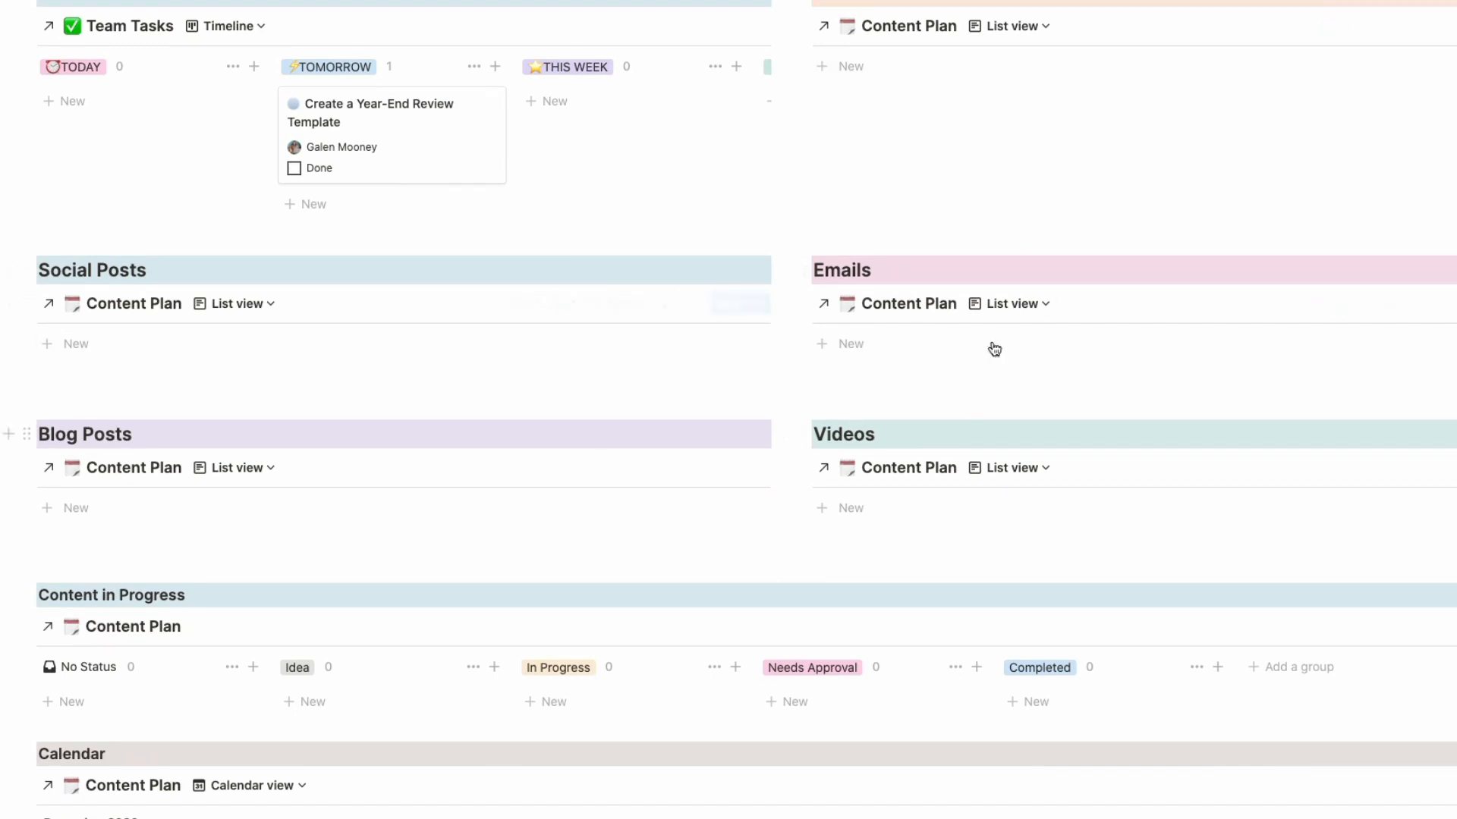
Step: Examine the December 2020 content calendar and its scheduled social posts and emails
scroll(1037, 463, down, 4)
scroll(410, 394, down, 10)
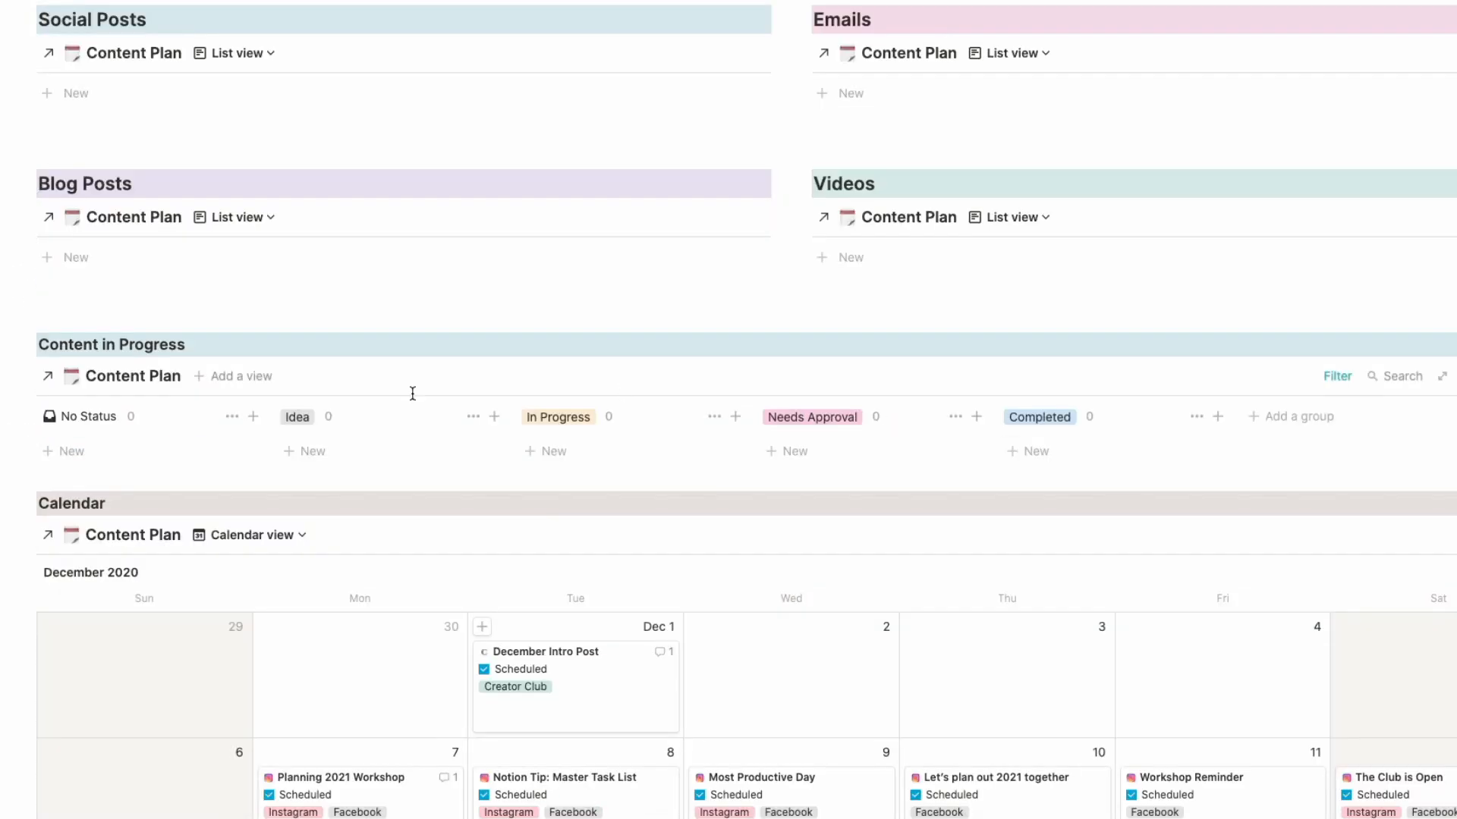
scroll(703, 303, down, 10)
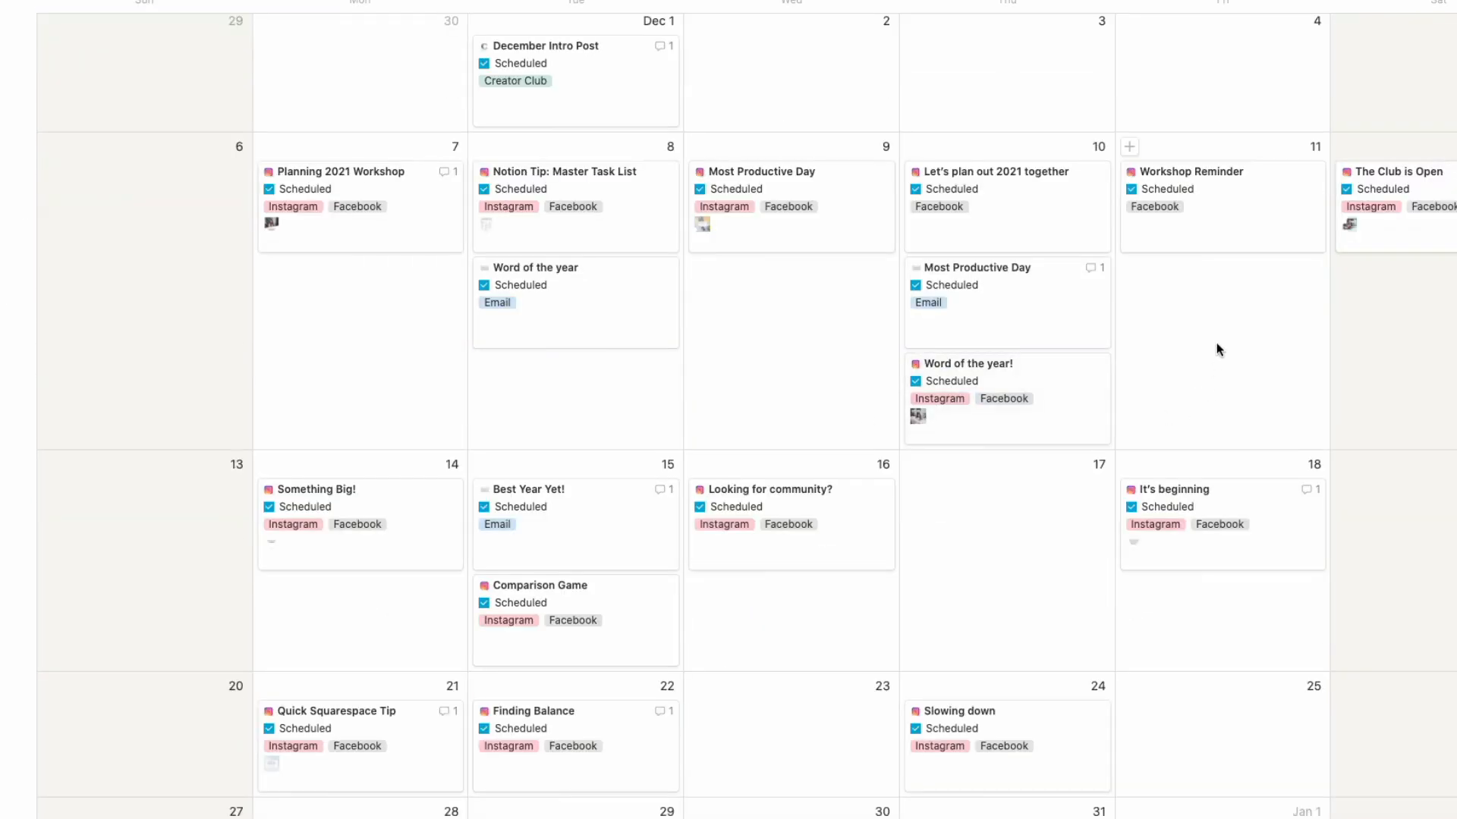
scroll(1261, 384, up, 1)
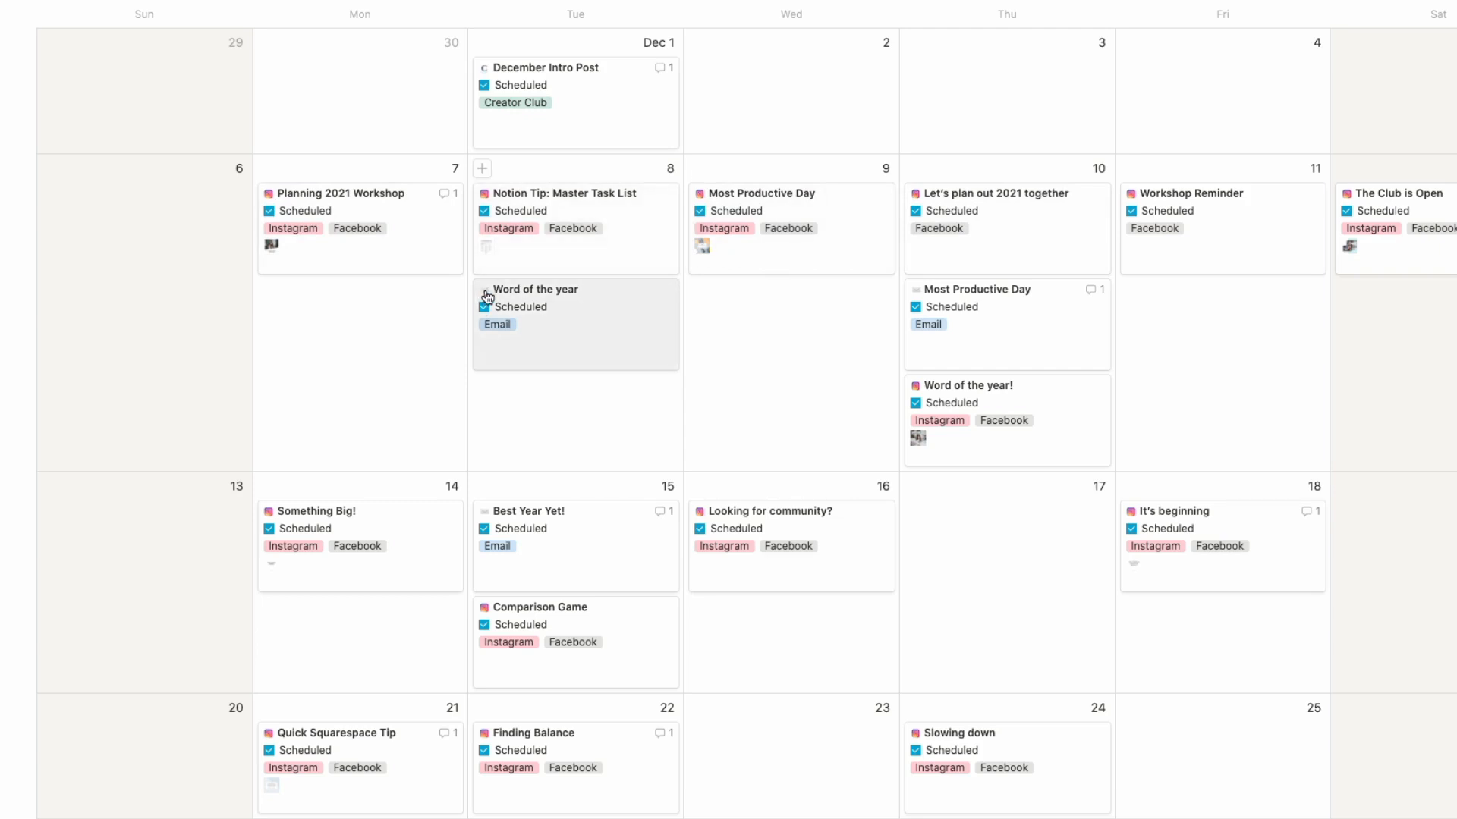
scroll(1114, 370, down, 1)
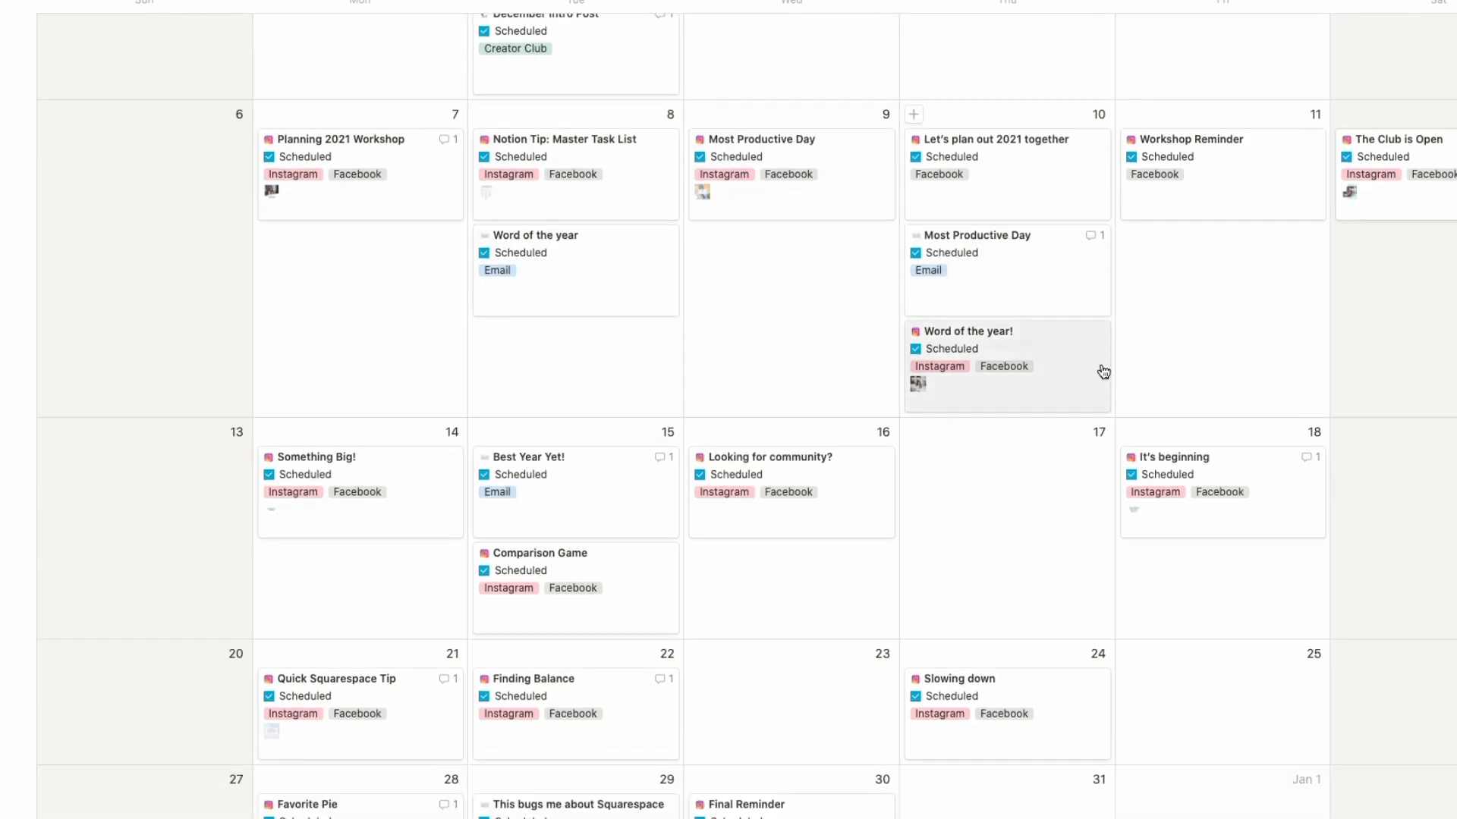